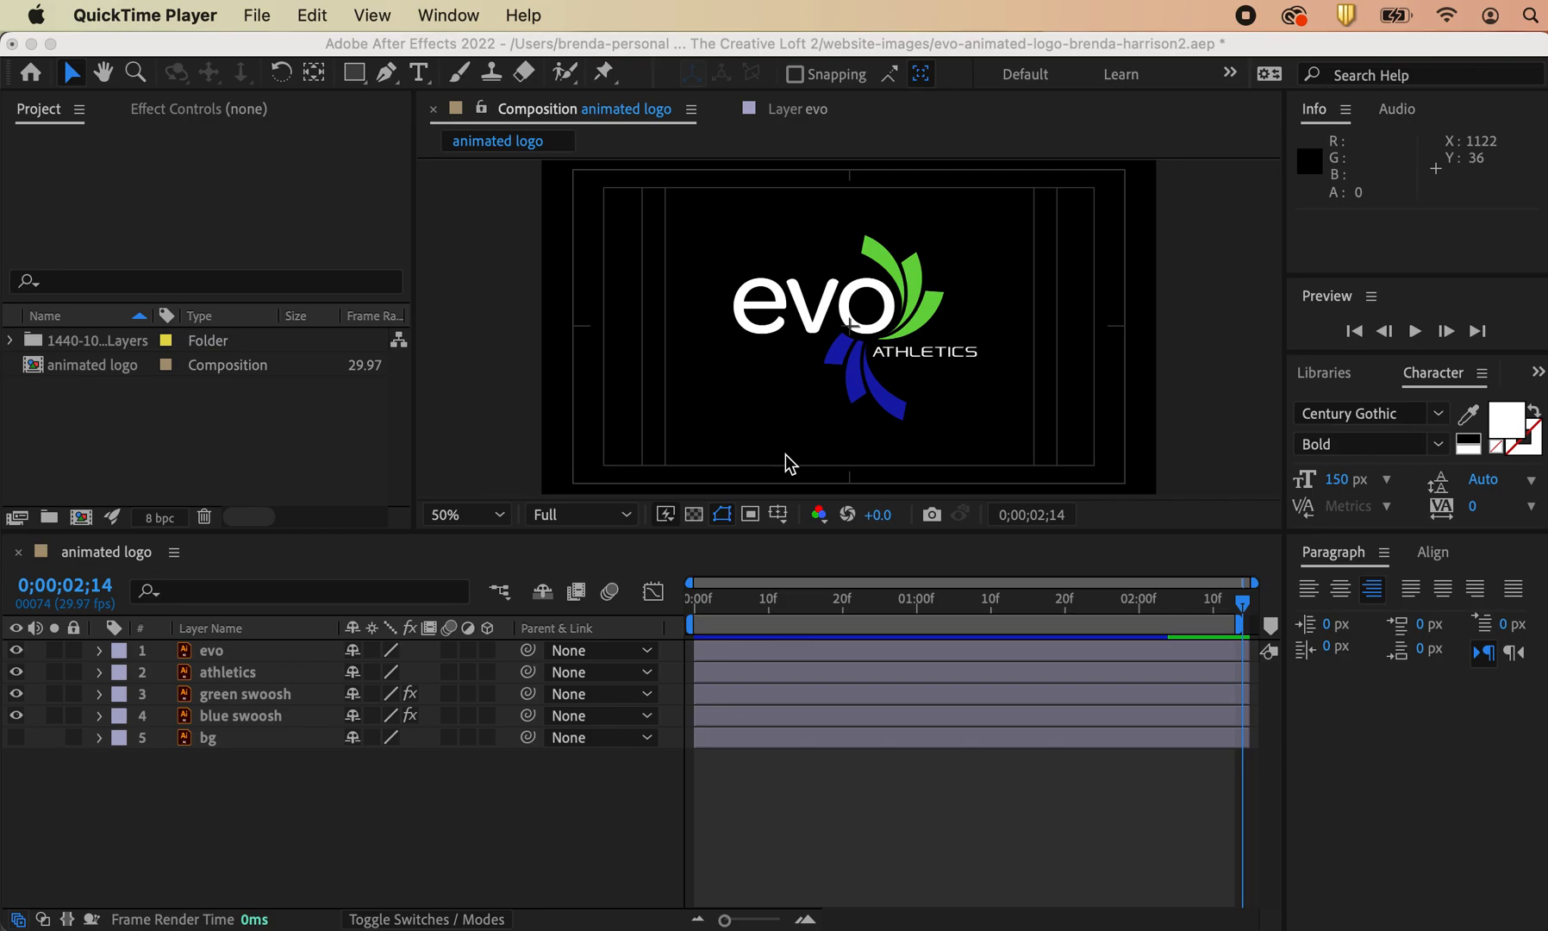
# Step: Scrub through the animated logo's timeline and review its composition settings, including the duration, without changing them
pyautogui.click(714, 623)
pyautogui.moveTo(723, 594); pyautogui.dragTo(1140, 609)
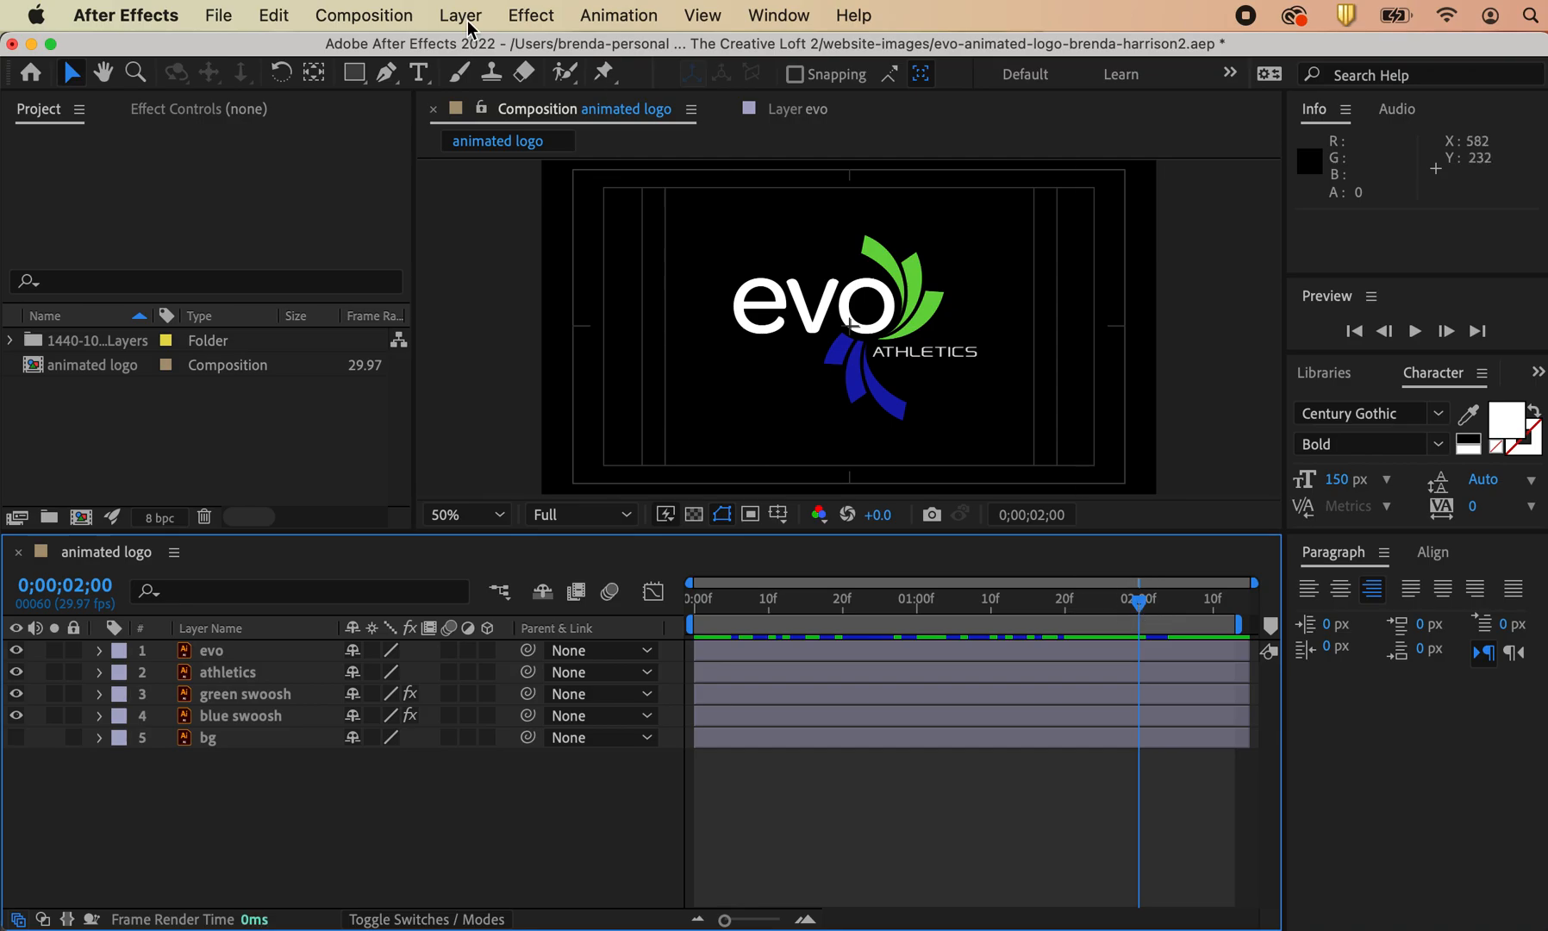
pyautogui.click(332, 18)
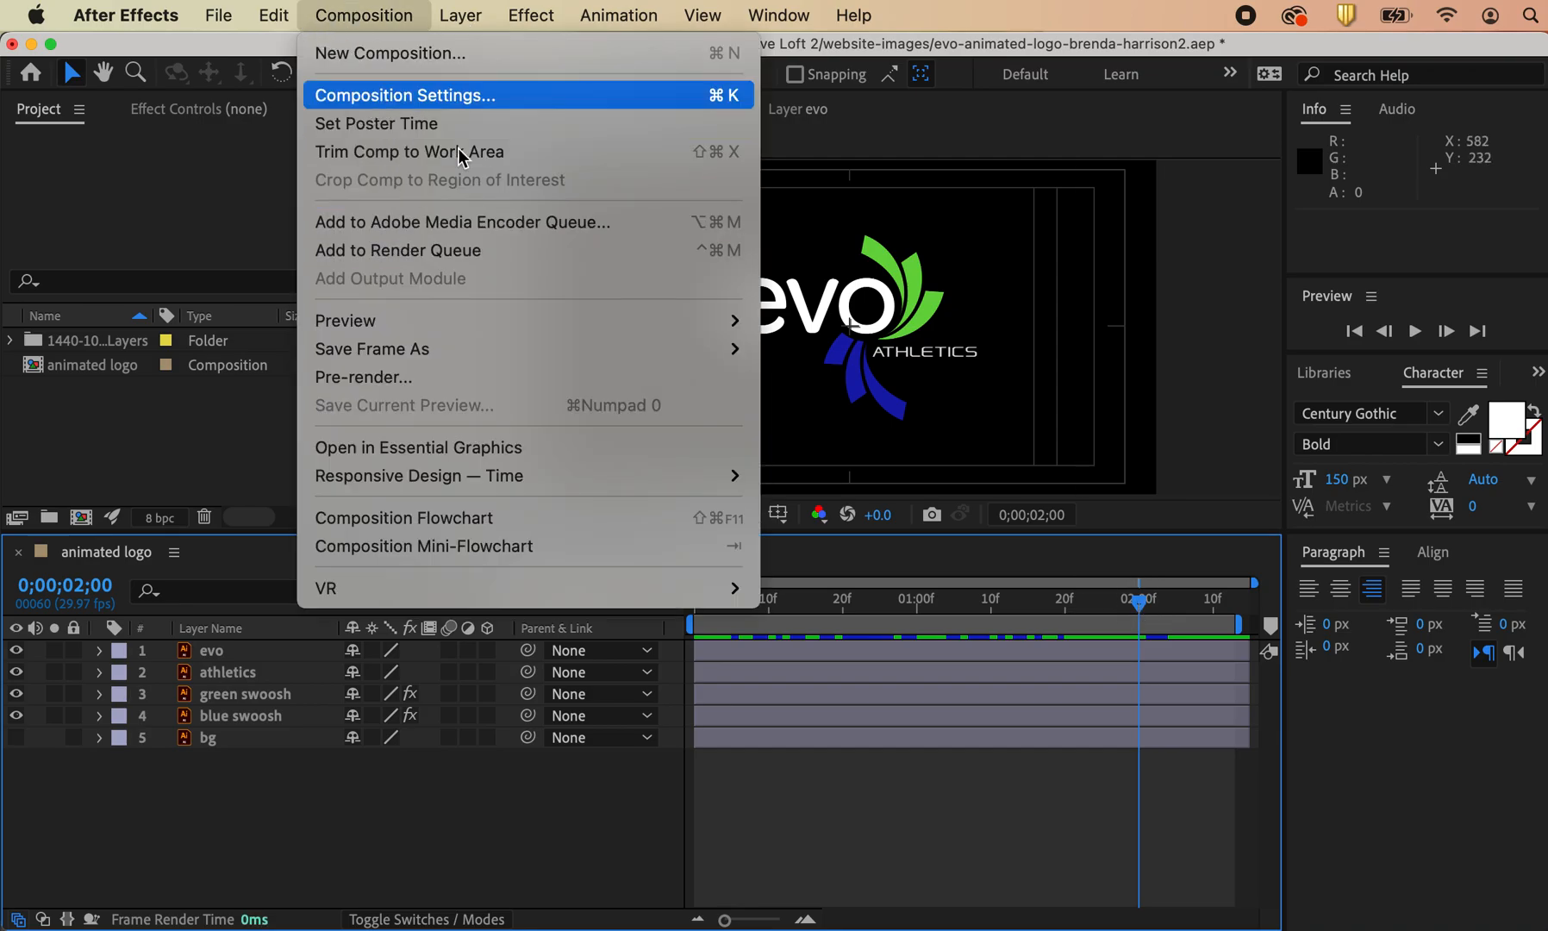
pyautogui.click(405, 96)
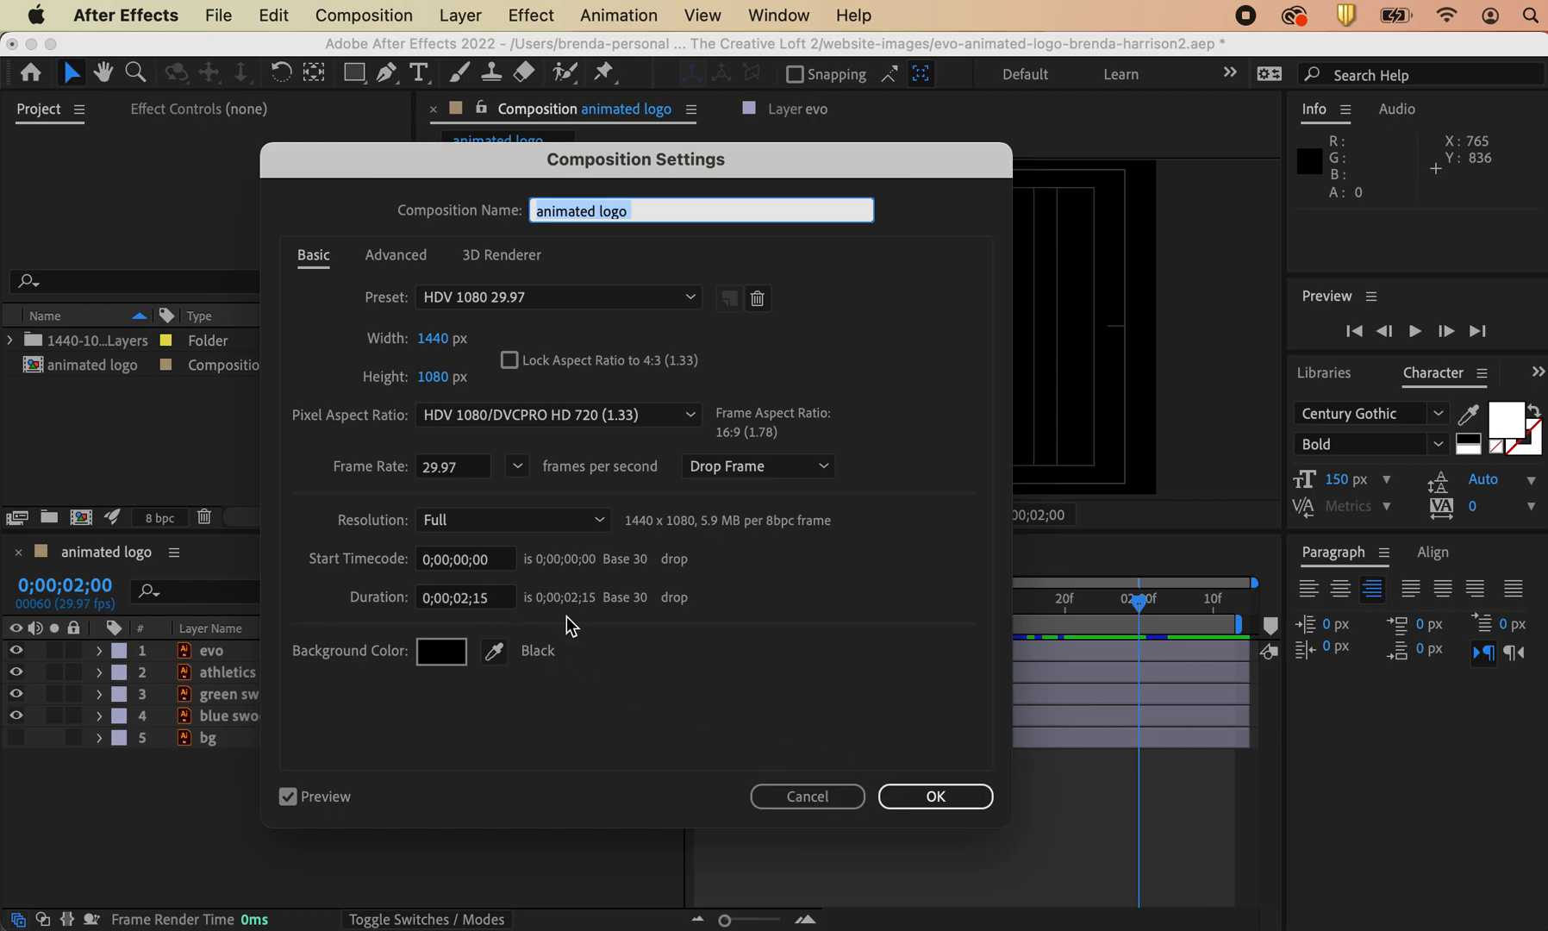
pyautogui.click(470, 603)
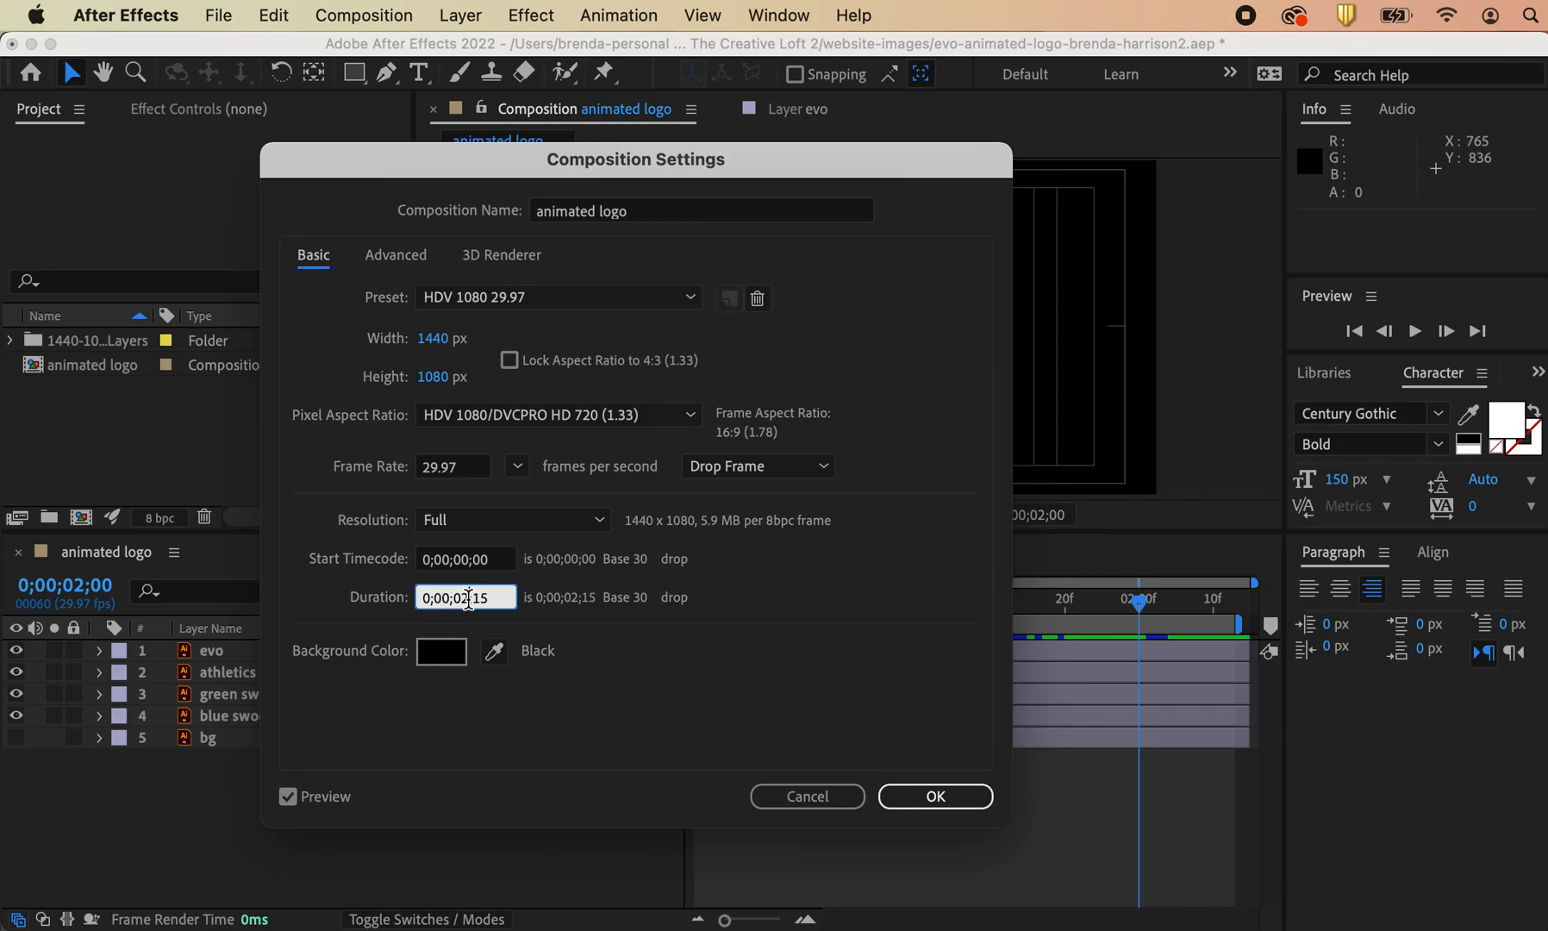
pyautogui.click(816, 795)
pyautogui.moveTo(1132, 601); pyautogui.dragTo(612, 642)
# Step: Create a new composition named "EVO - lower thirds" using the HDTV 1080 29.97 preset
pyautogui.click(92, 363)
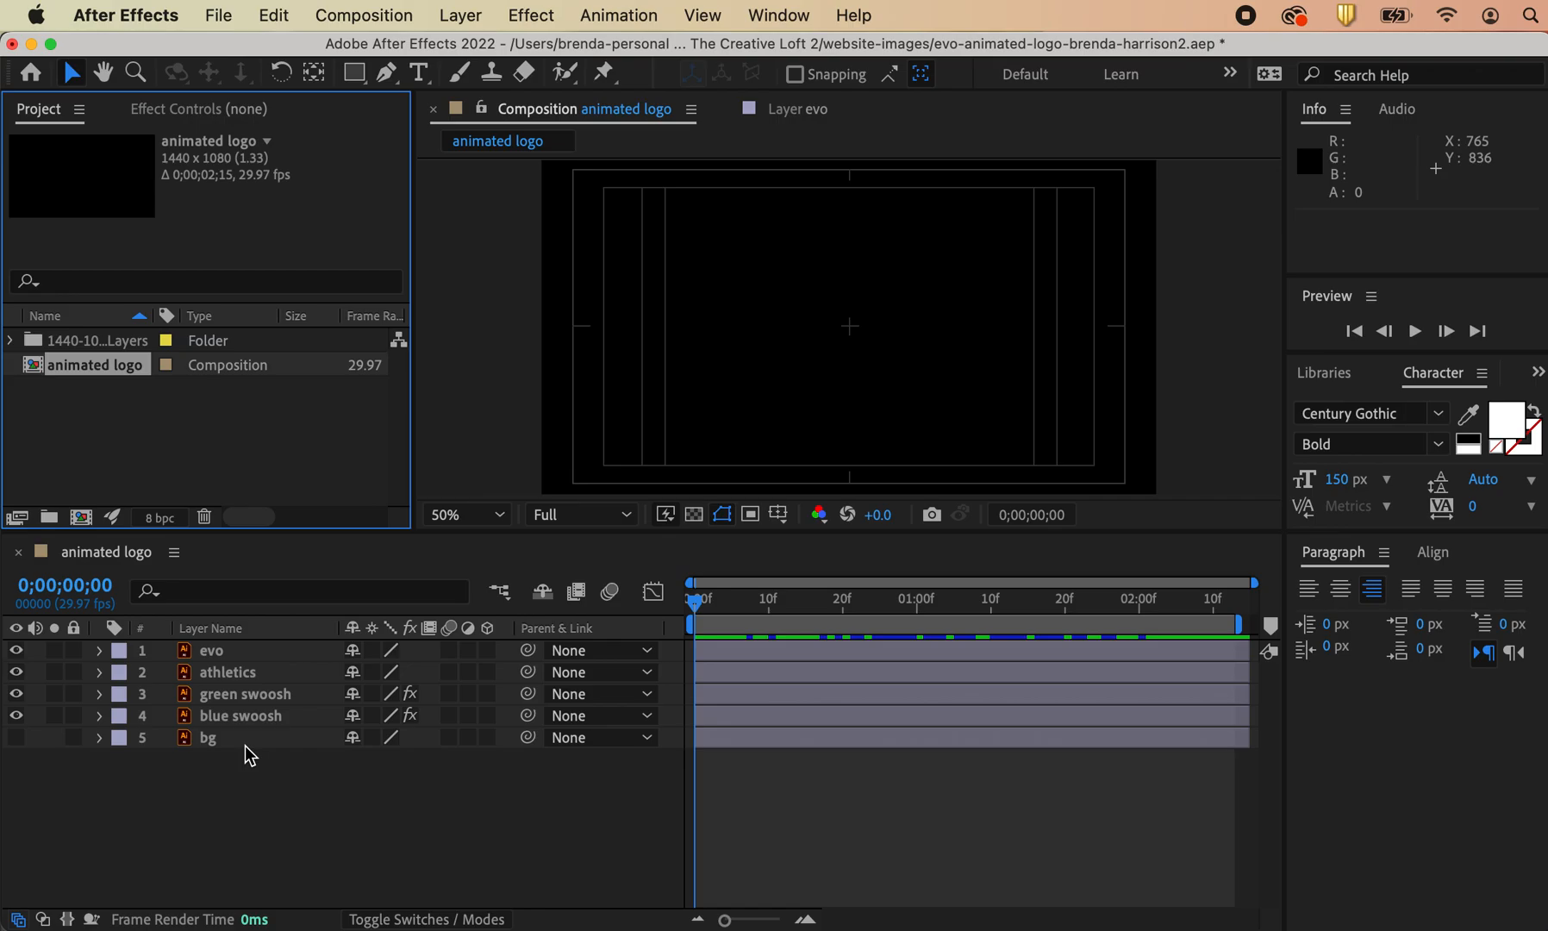
pyautogui.click(362, 14)
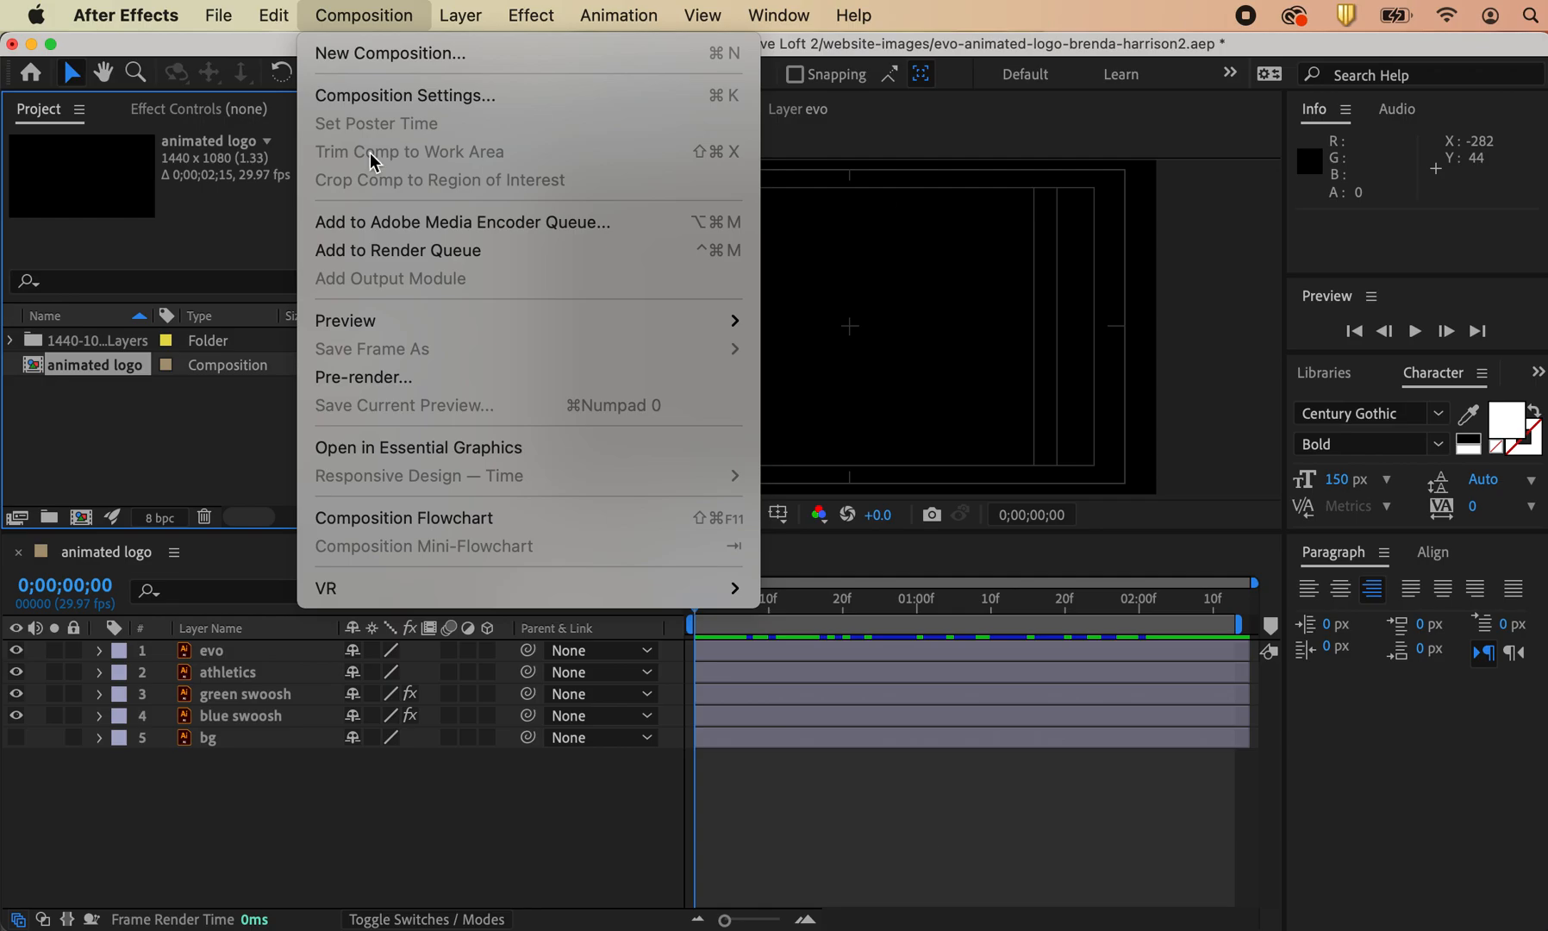
pyautogui.moveTo(460, 16)
pyautogui.moveTo(356, 12)
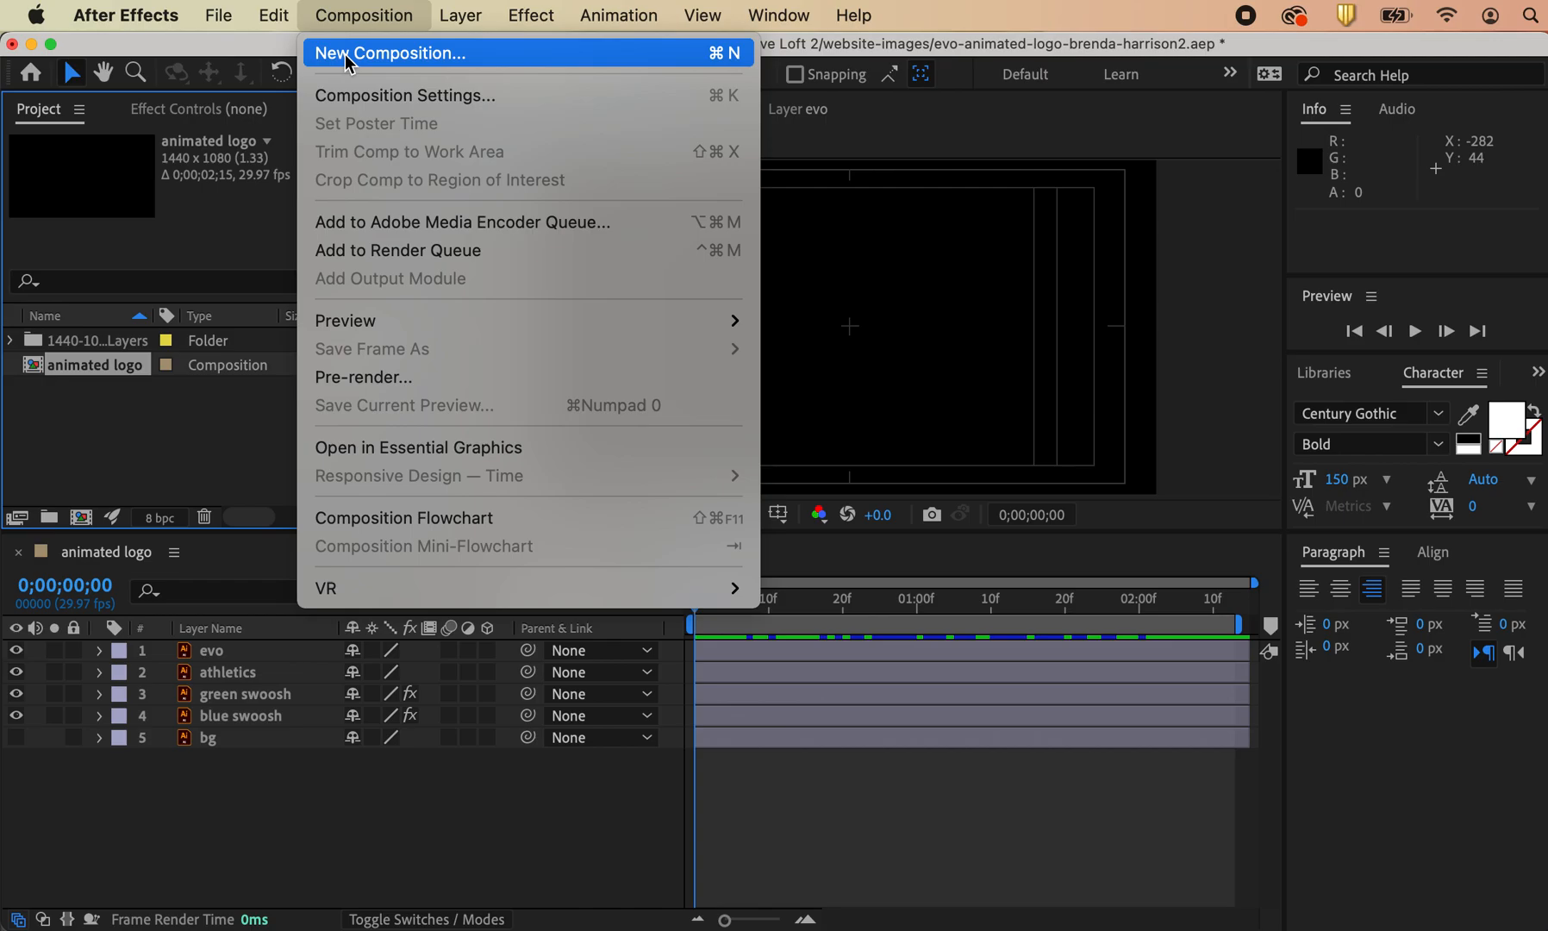
pyautogui.click(345, 54)
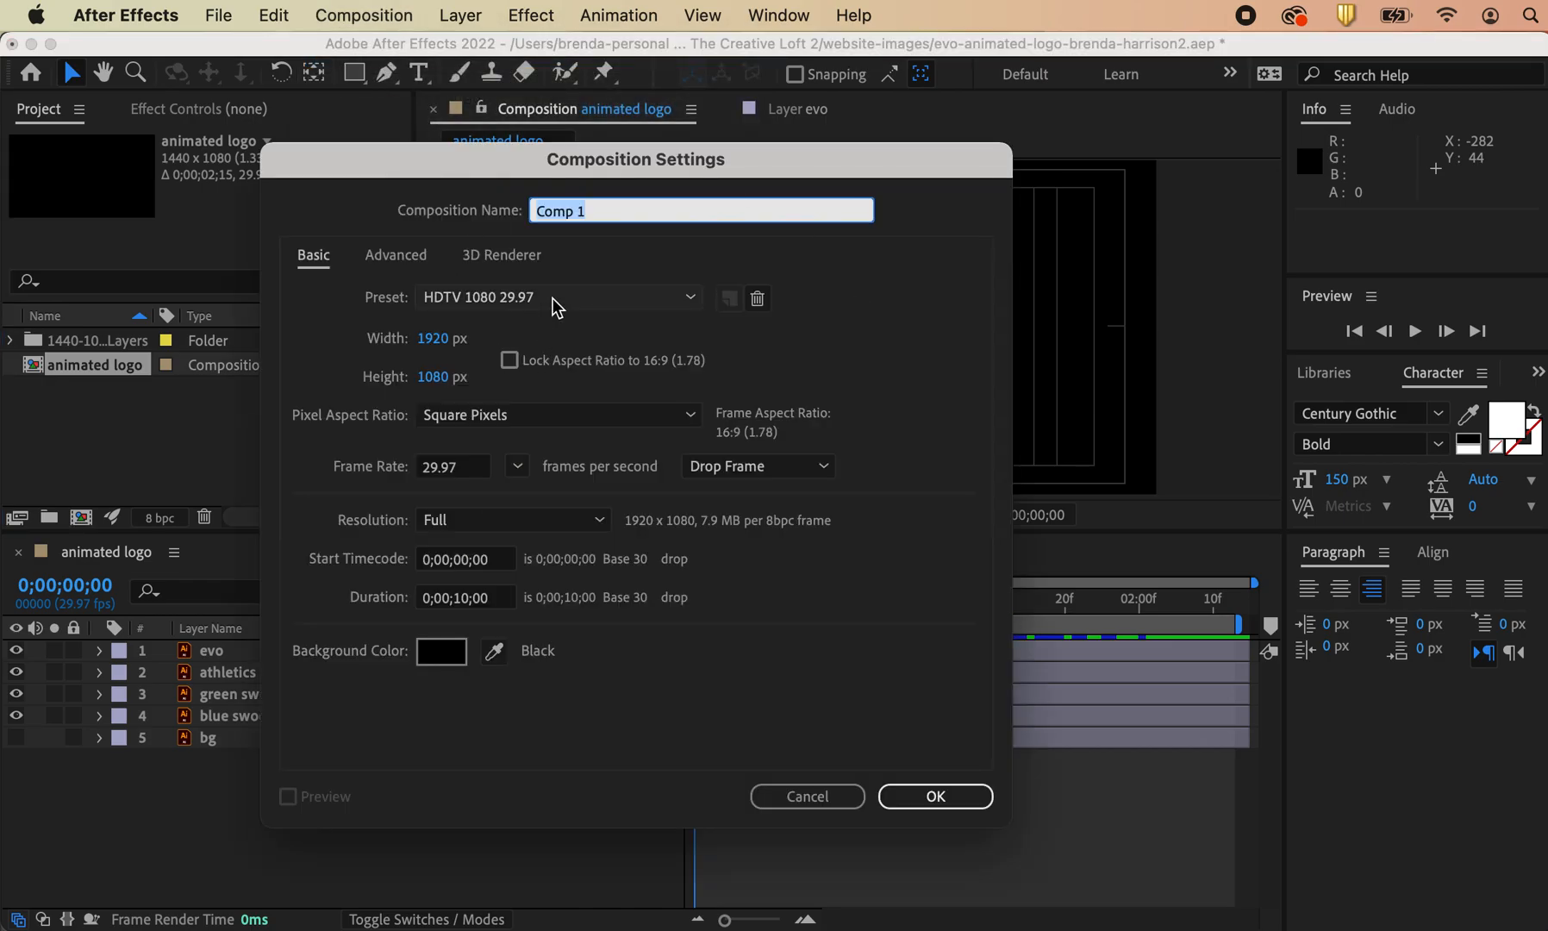
pyautogui.click(552, 299)
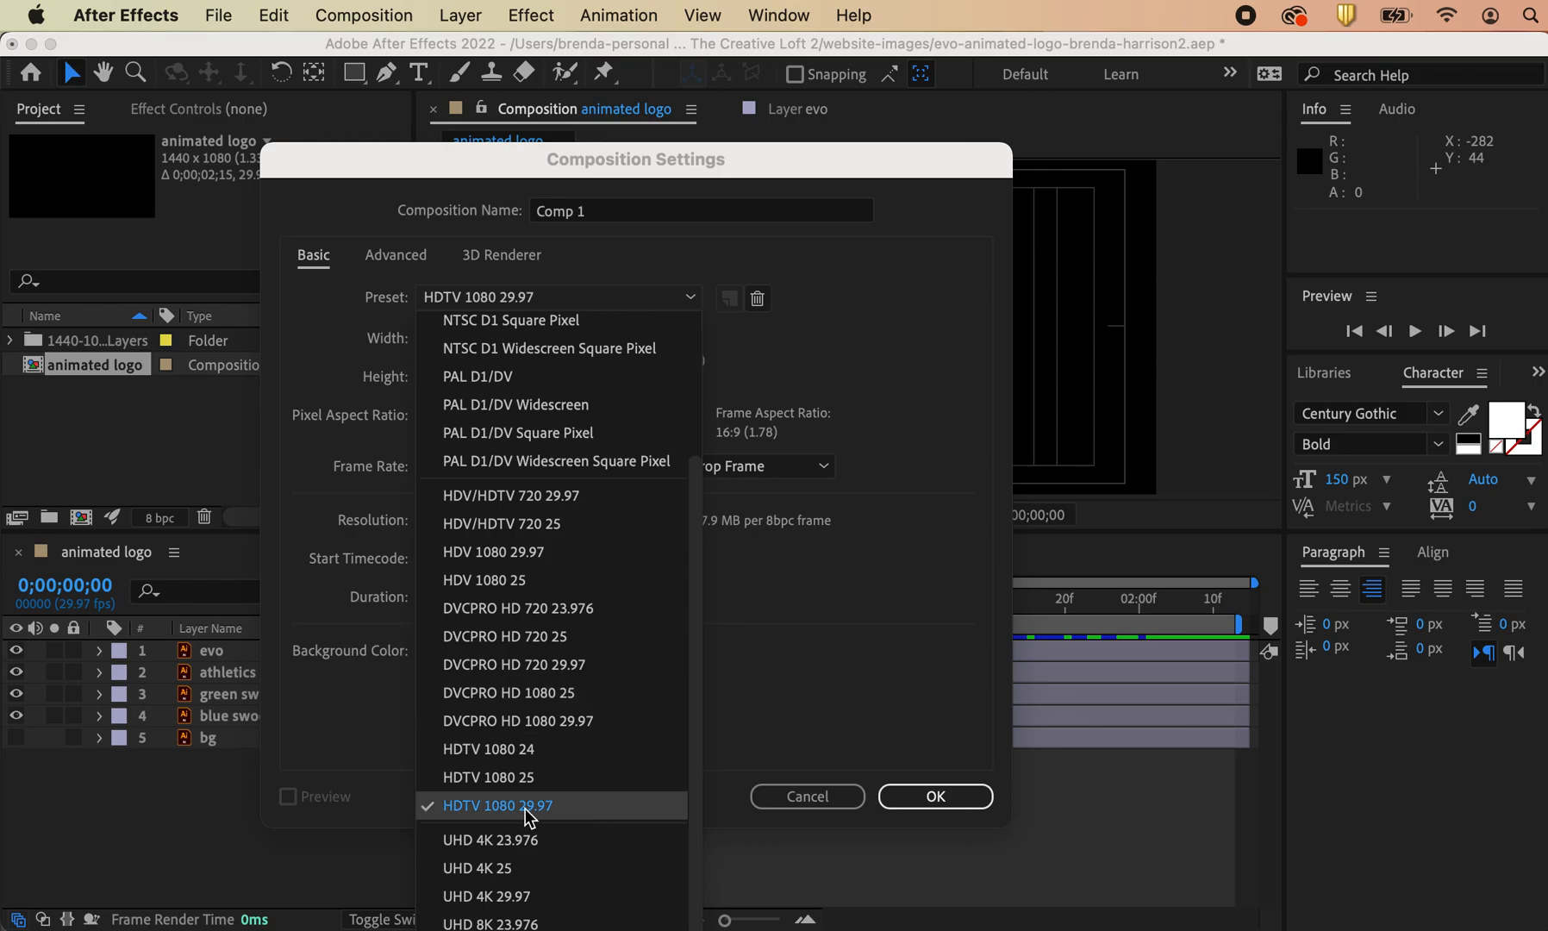
pyautogui.click(458, 810)
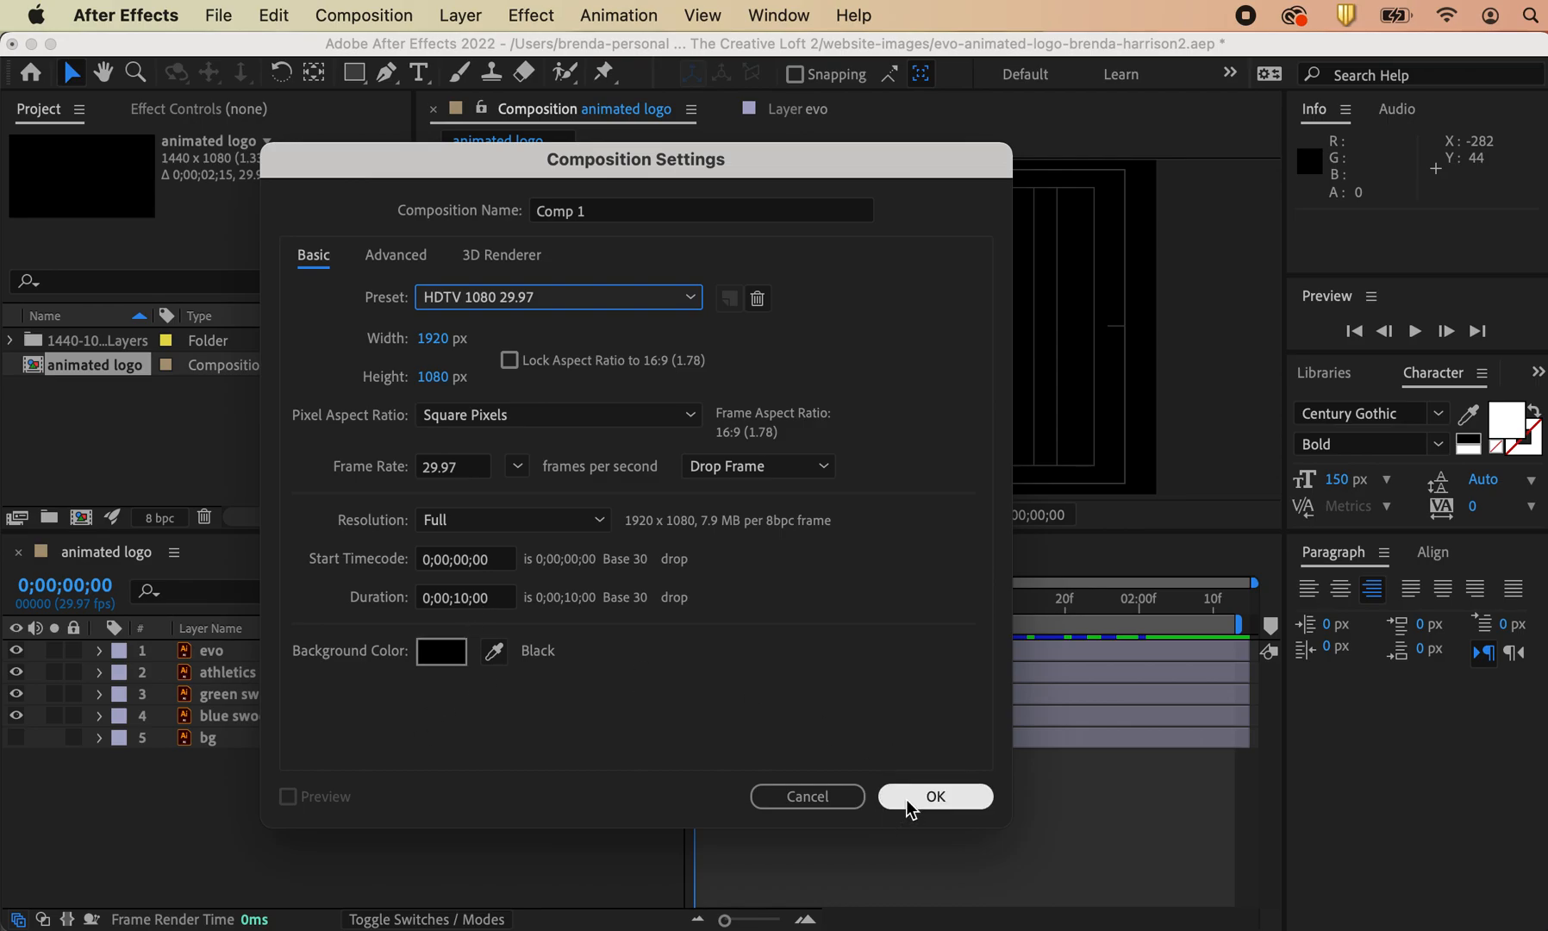
pyautogui.click(608, 202)
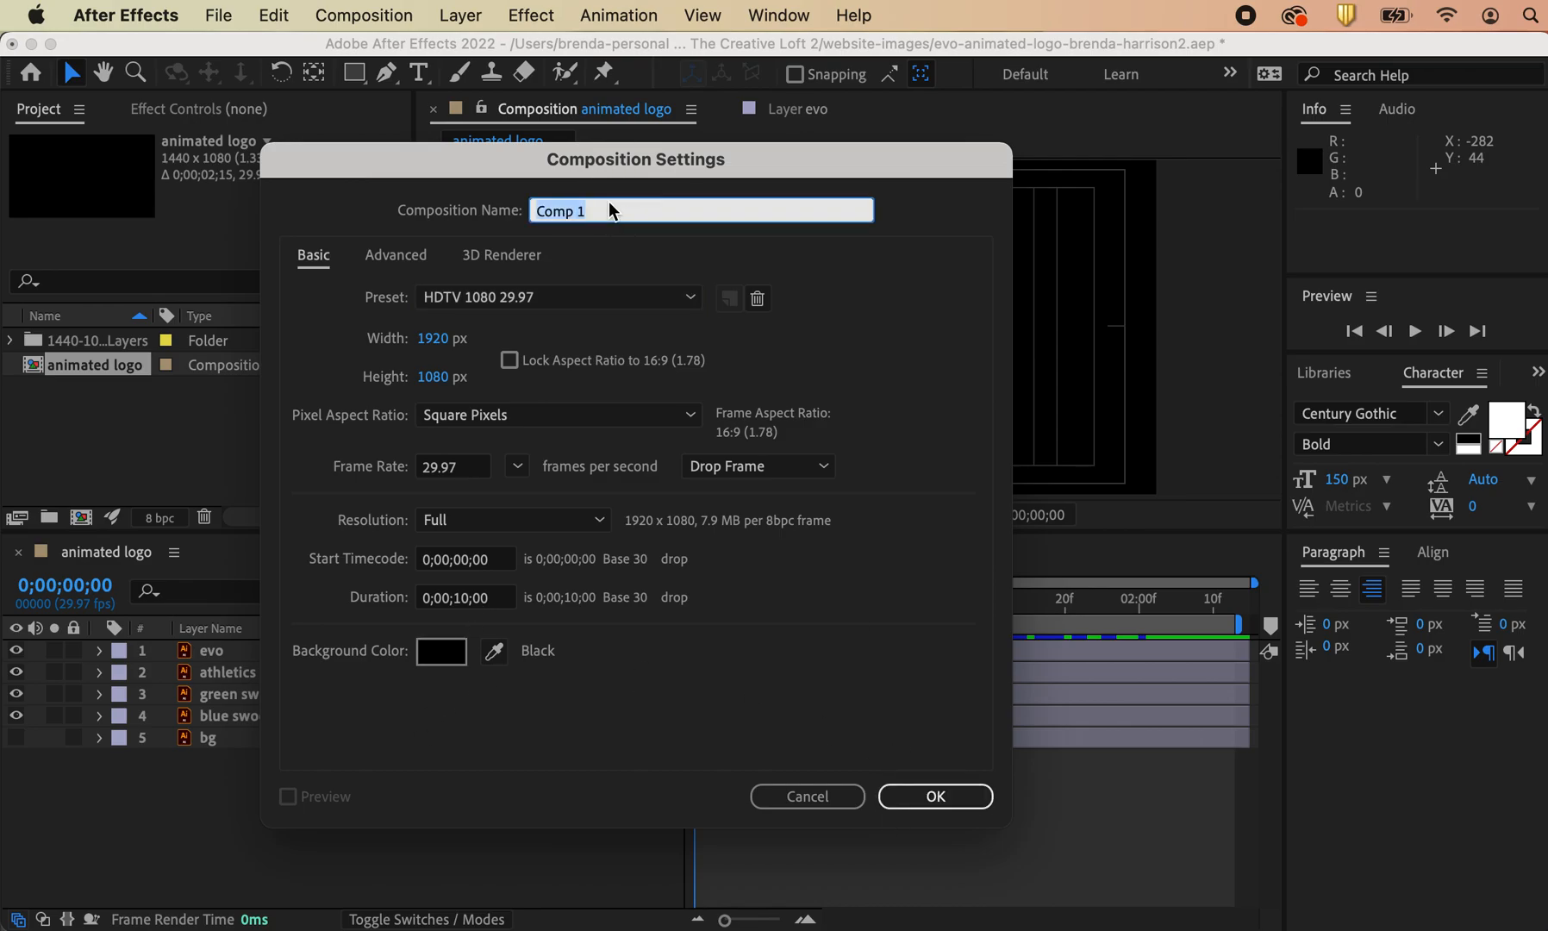
pyautogui.write('EVO - lower thirds')
pyautogui.press('Return')
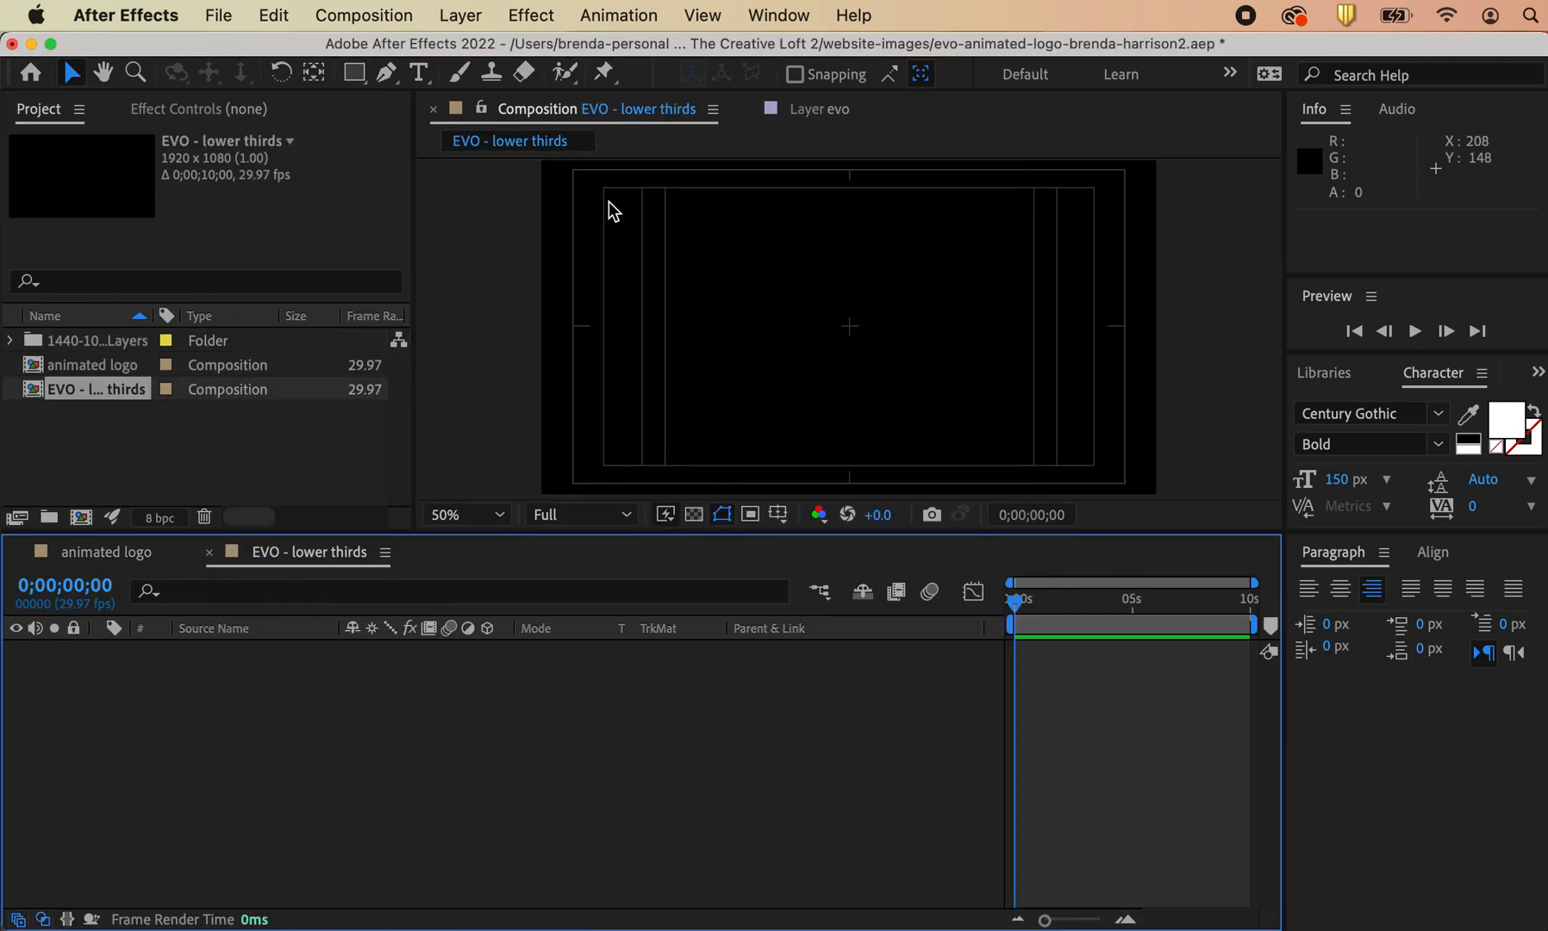
# Step: Add a text layer with a placeholder full name in capitals to the EVO - lower thirds composition
pyautogui.click(104, 556)
pyautogui.click(306, 553)
pyautogui.click(419, 73)
pyautogui.click(734, 329)
pyautogui.write('J')
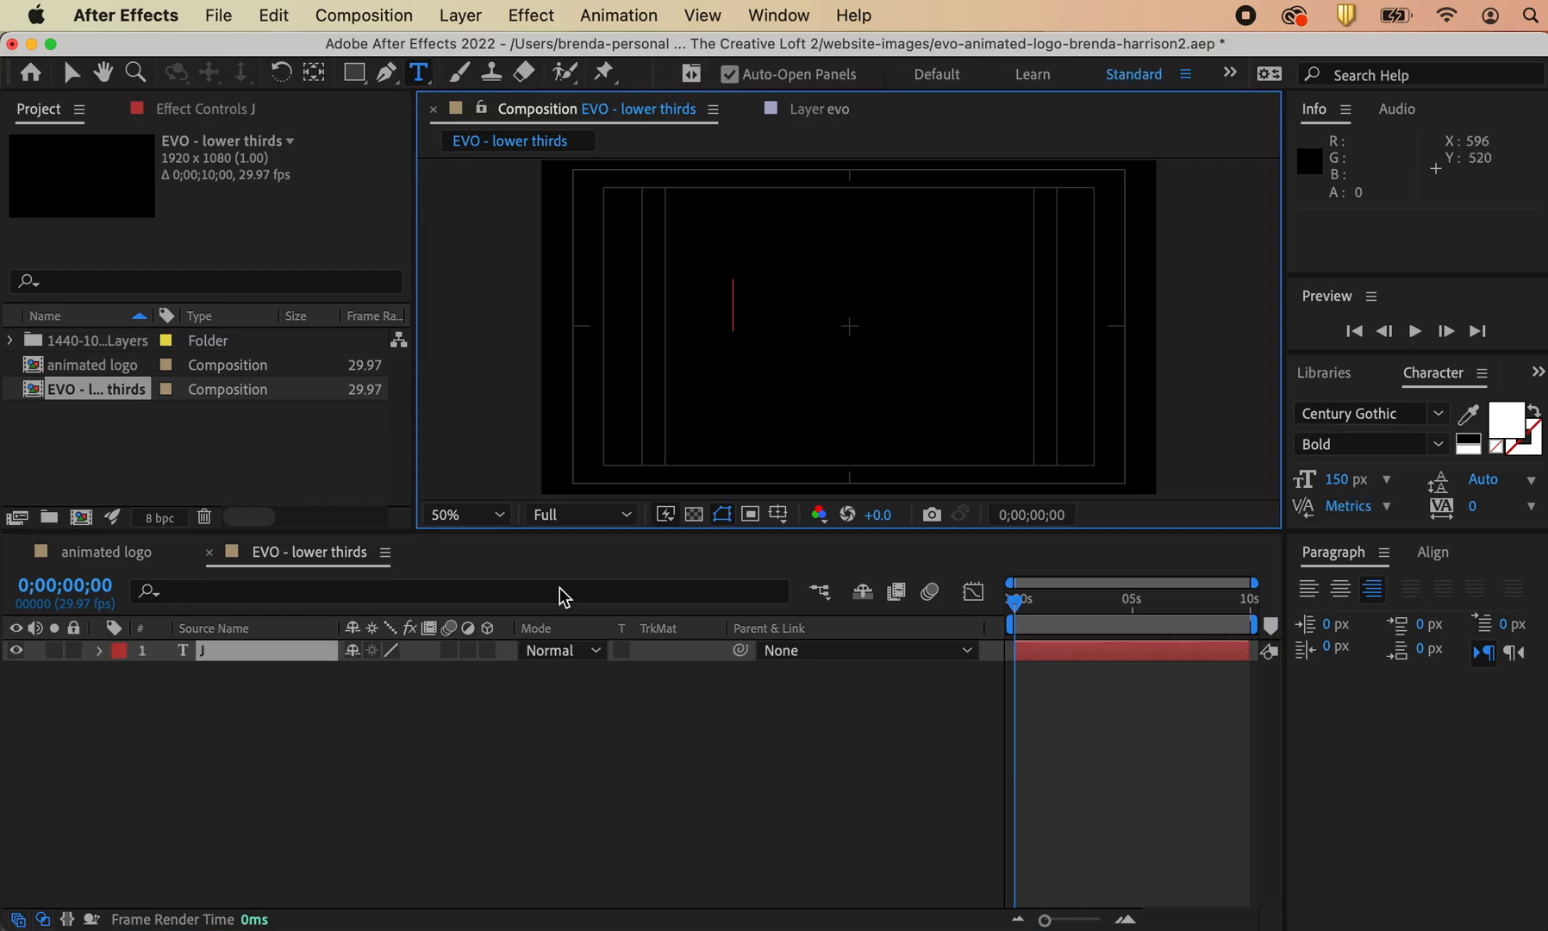
pyautogui.write('OHN DOE')
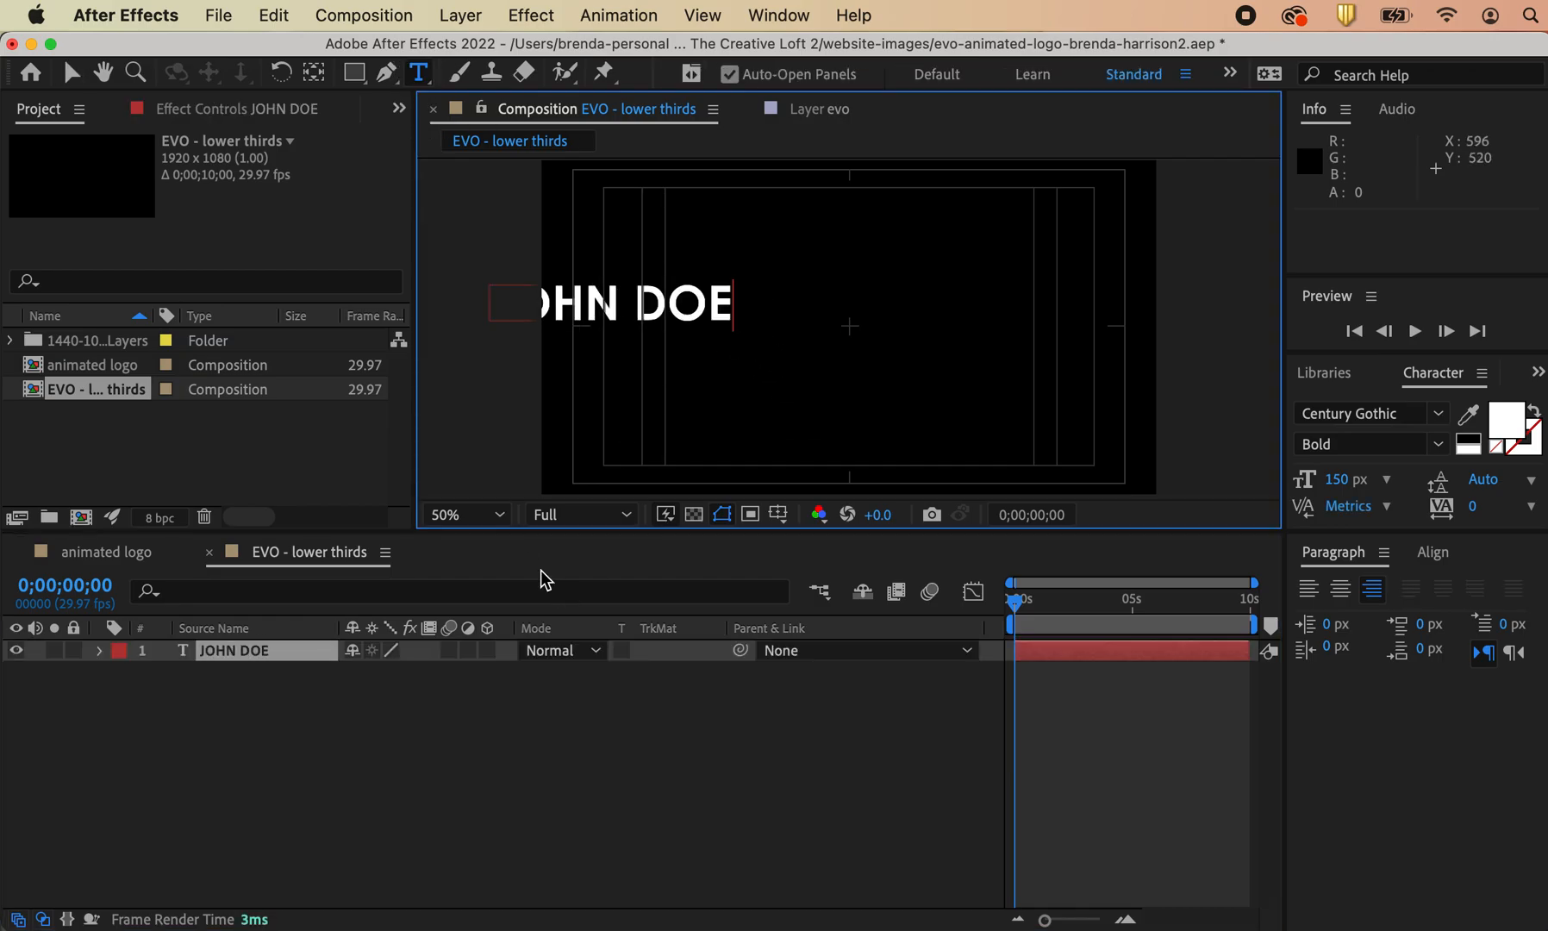
pyautogui.click(71, 75)
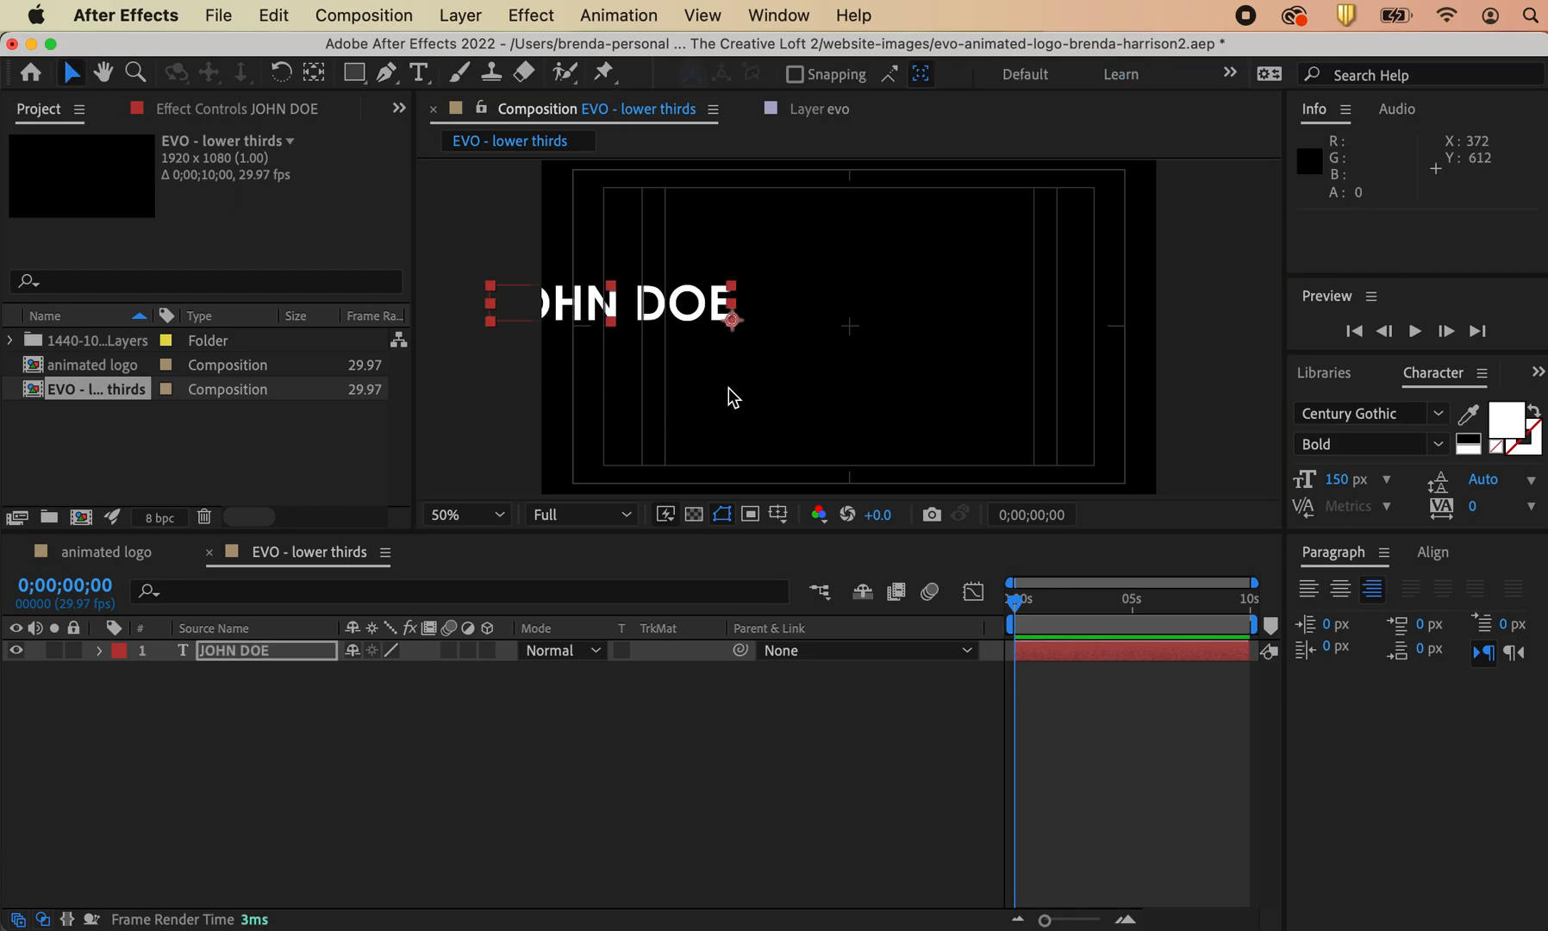
# Step: Review the font family and font style options for the name text
pyautogui.click(1440, 416)
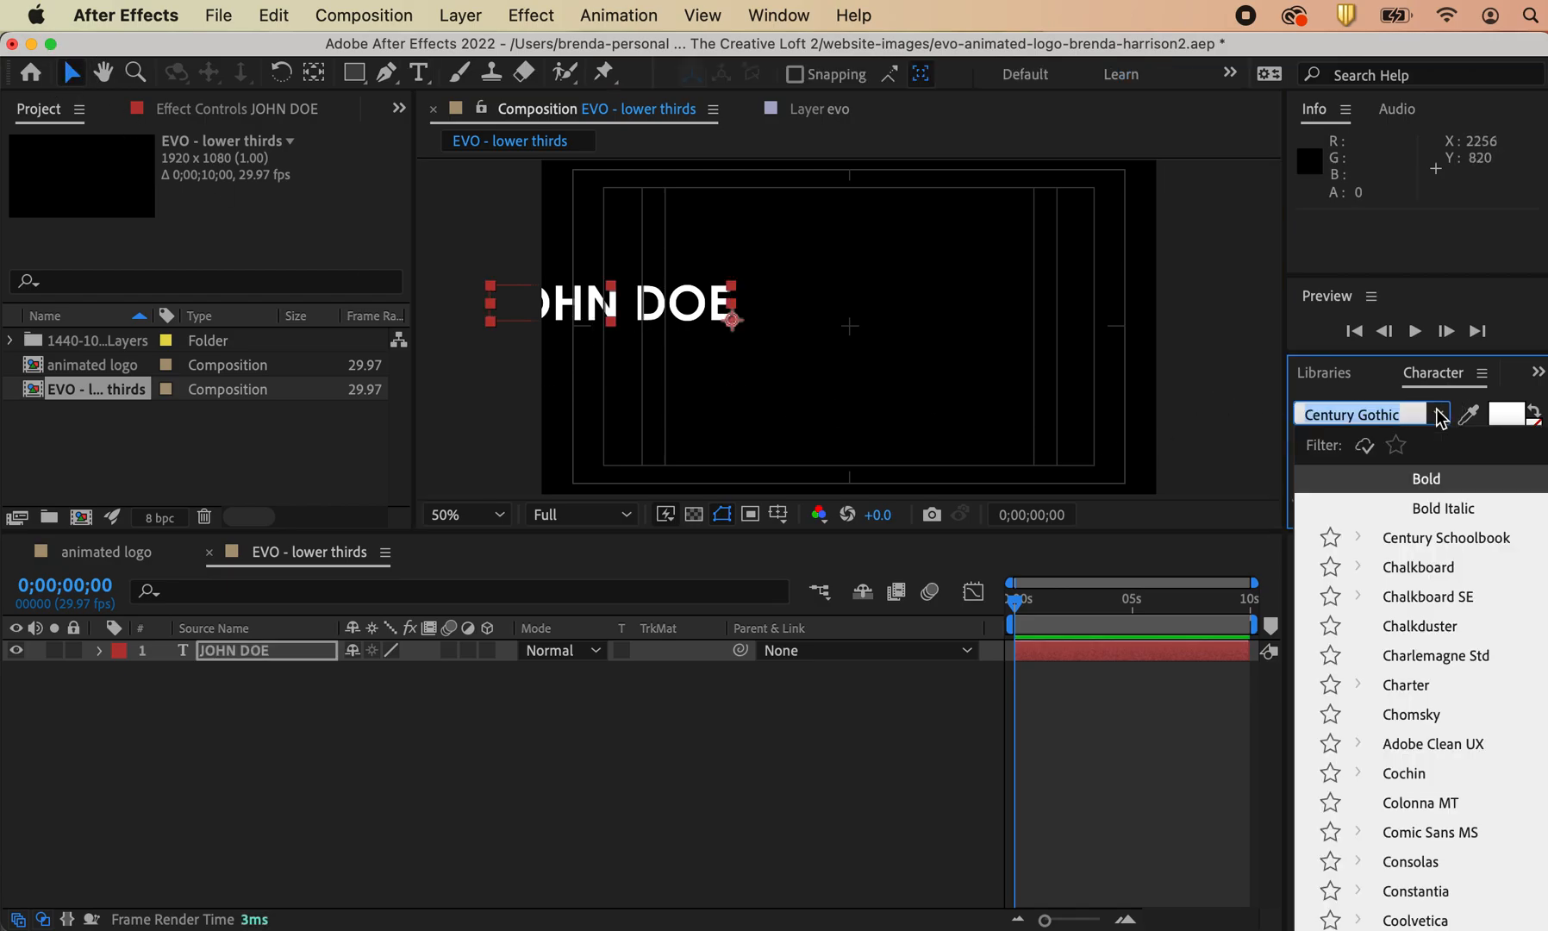
pyautogui.click(1350, 379)
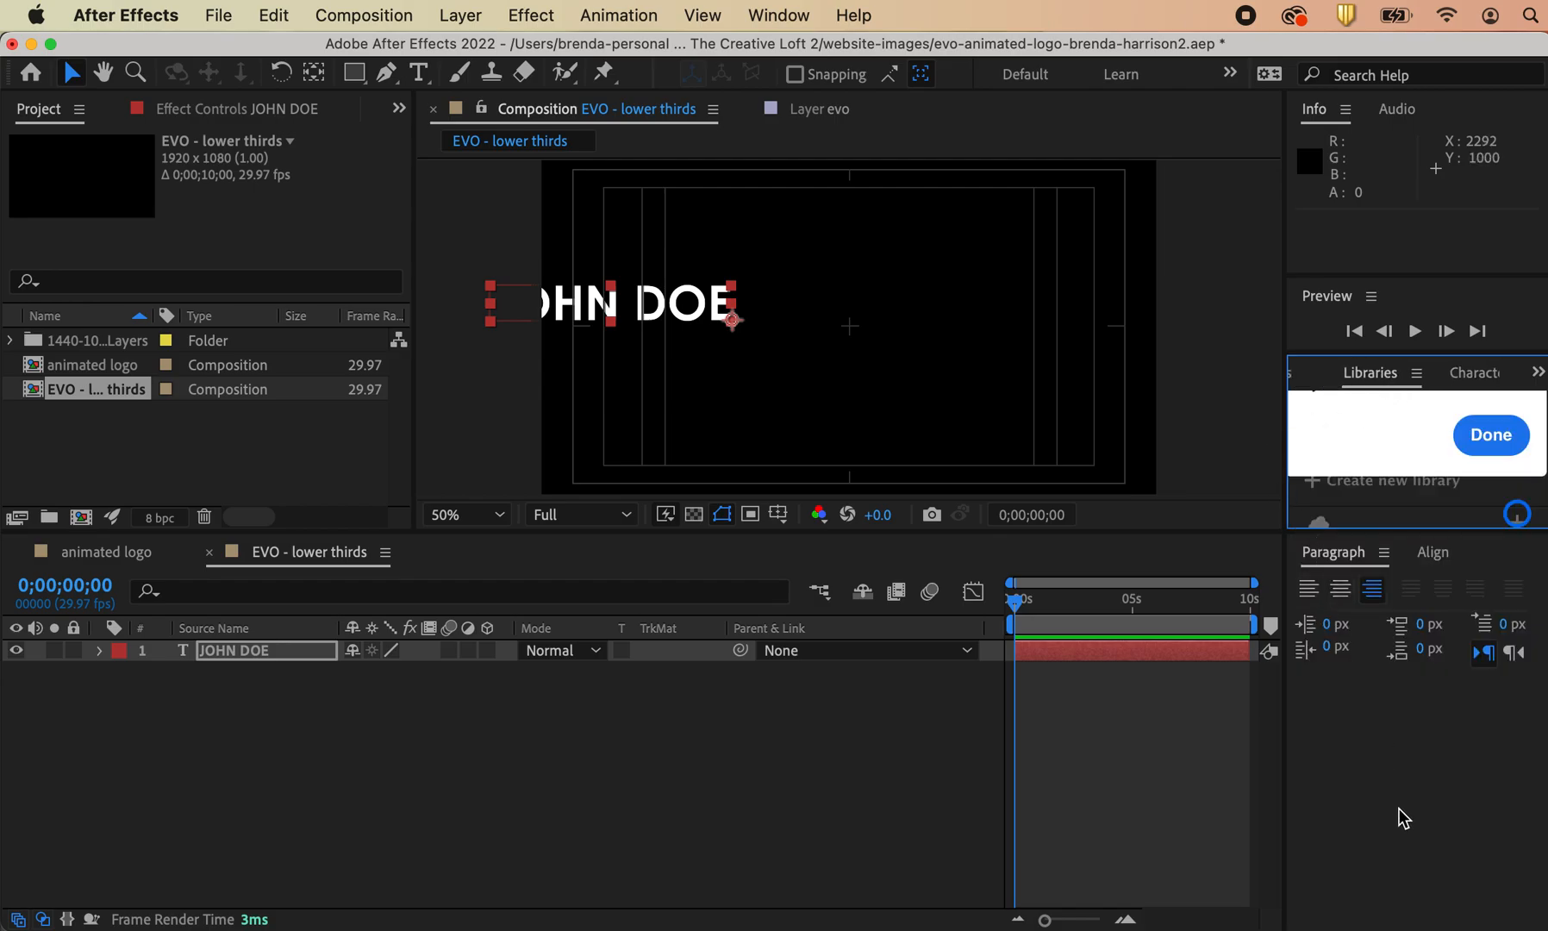
pyautogui.click(1488, 433)
pyautogui.click(1491, 380)
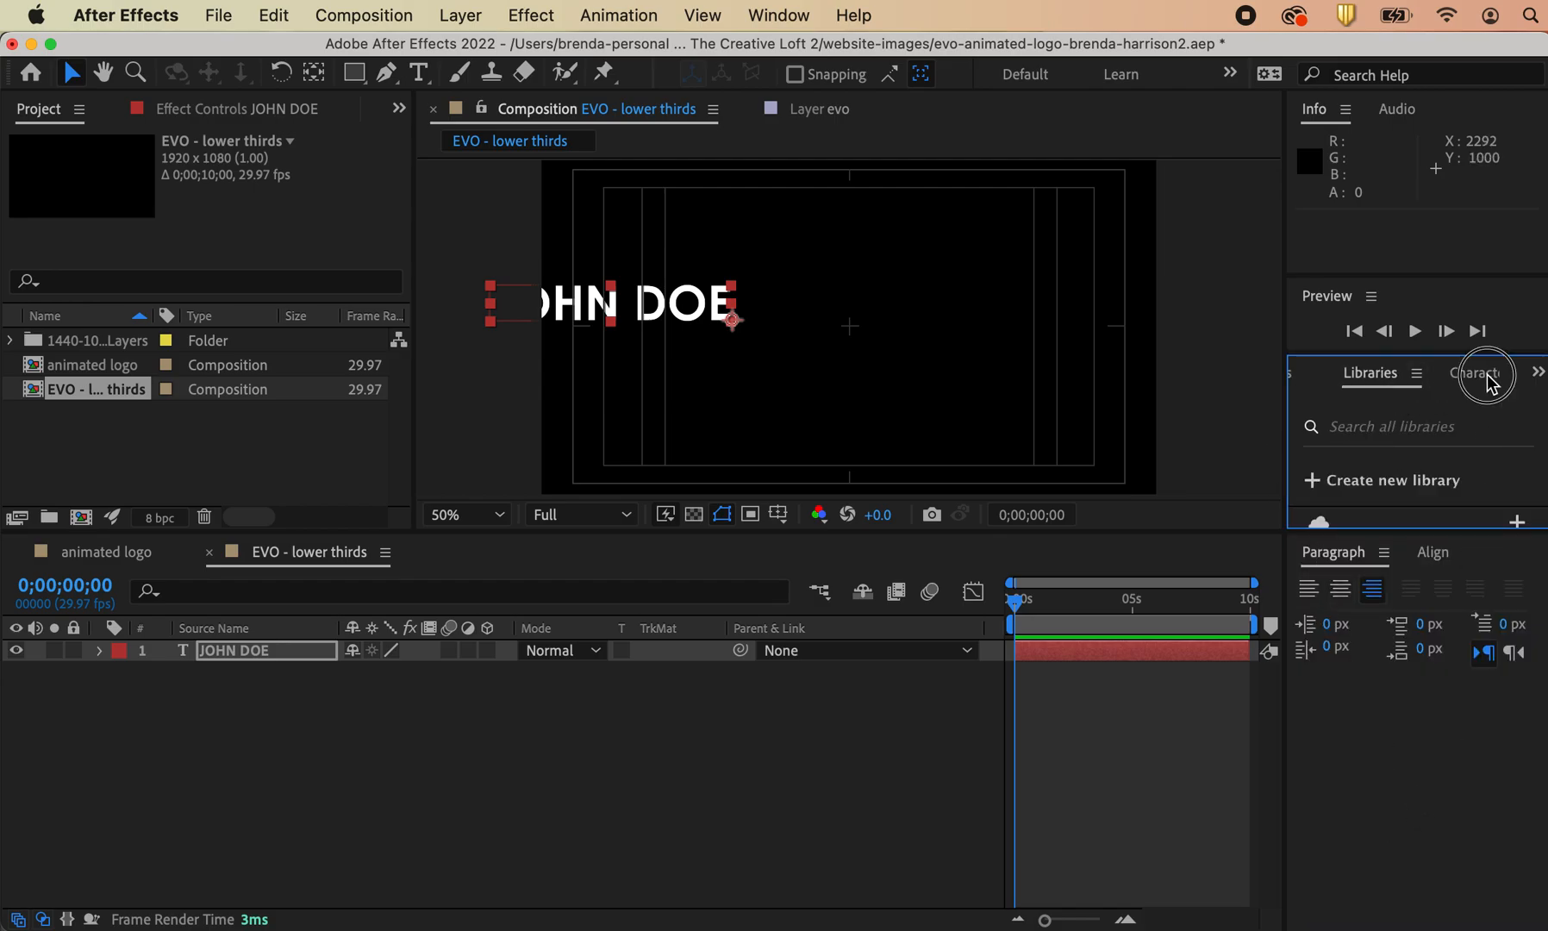
pyautogui.click(1438, 445)
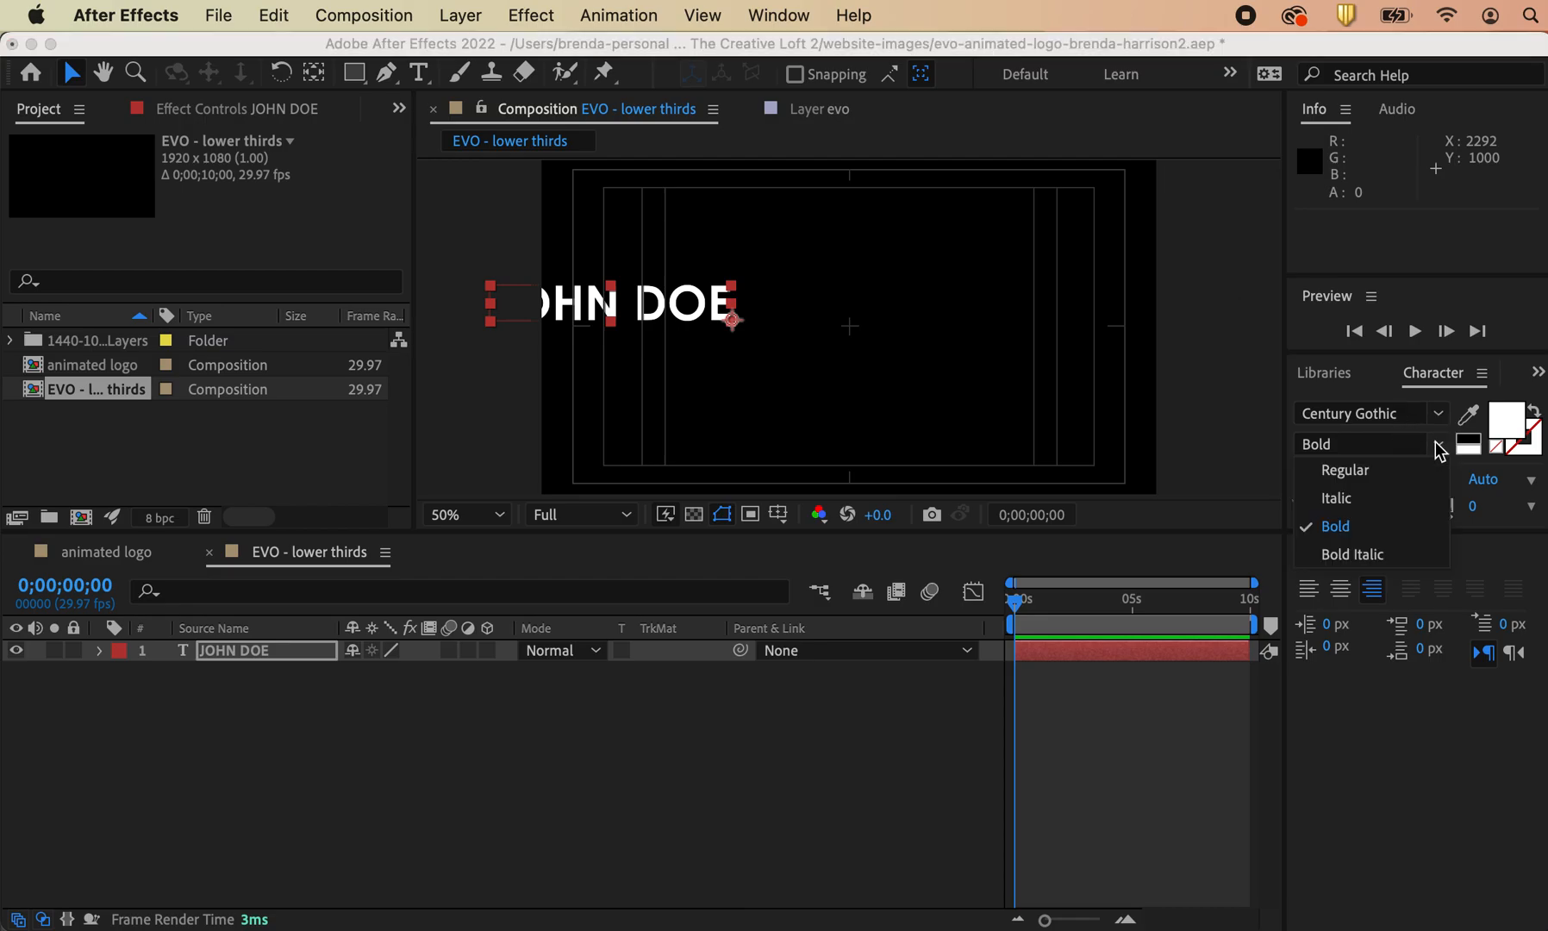
pyautogui.click(1252, 446)
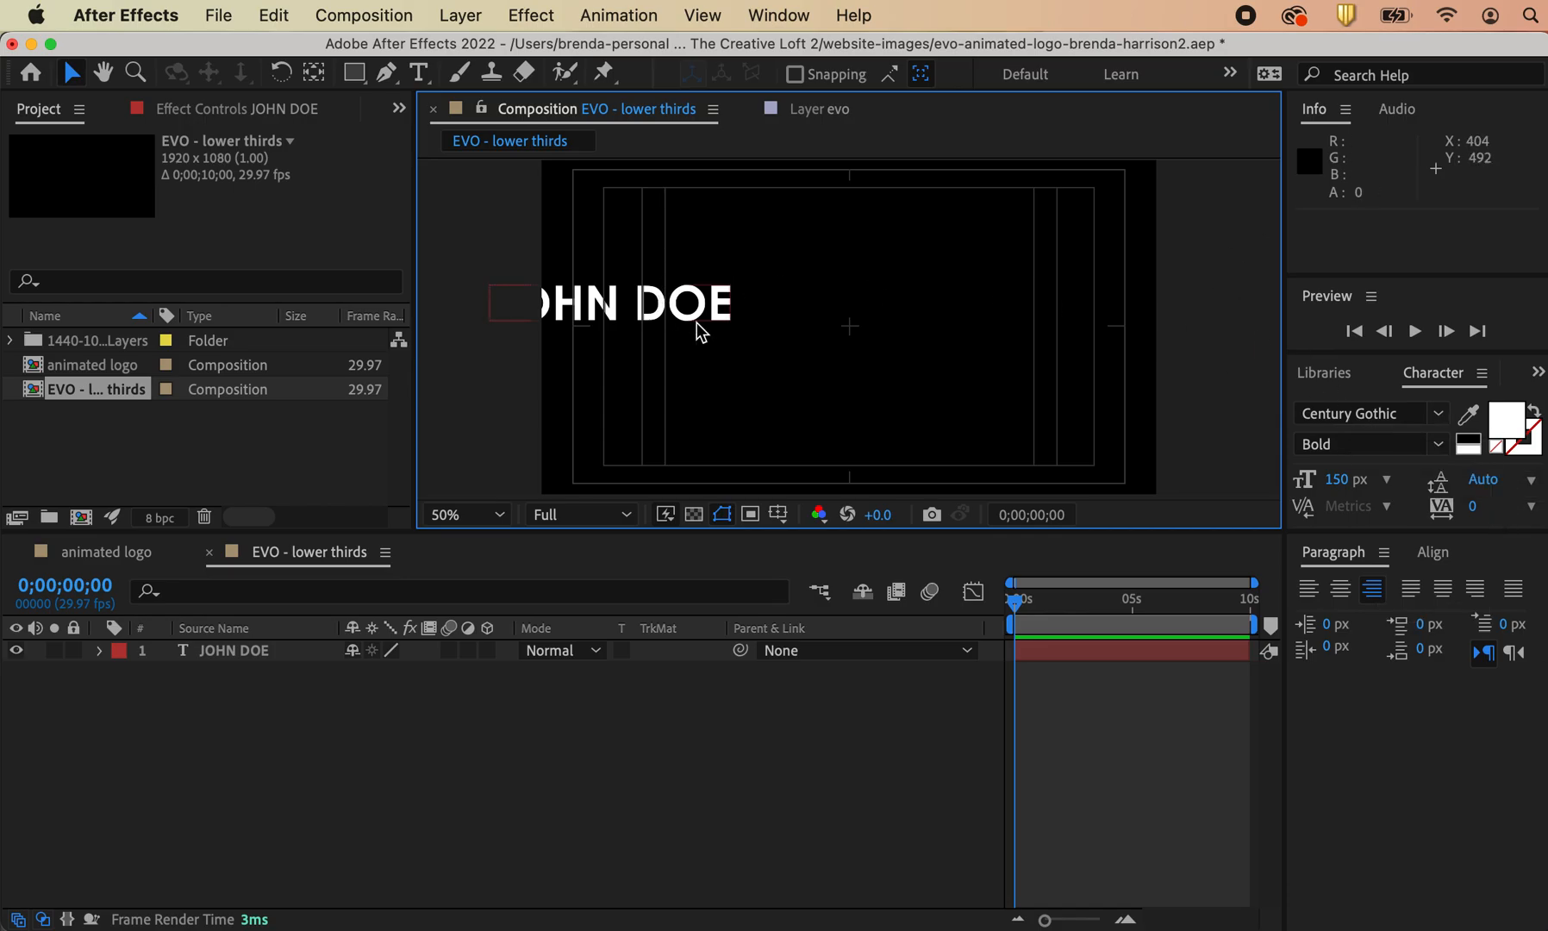
# Step: Centre the name text horizontally and vertically in the composition
pyautogui.click(1433, 552)
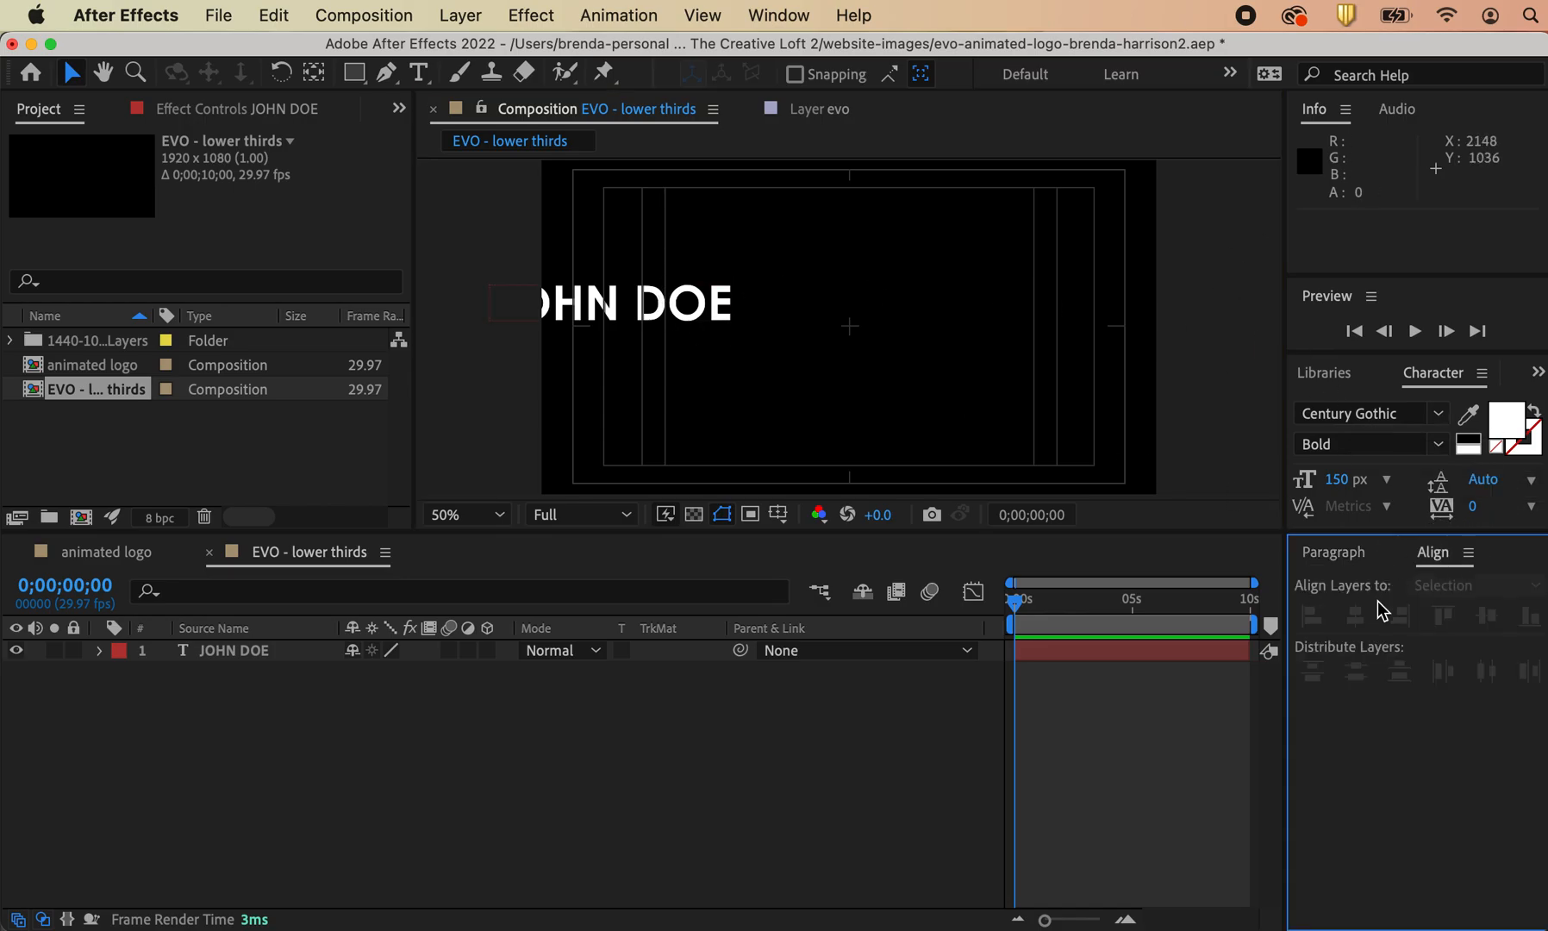
pyautogui.click(708, 313)
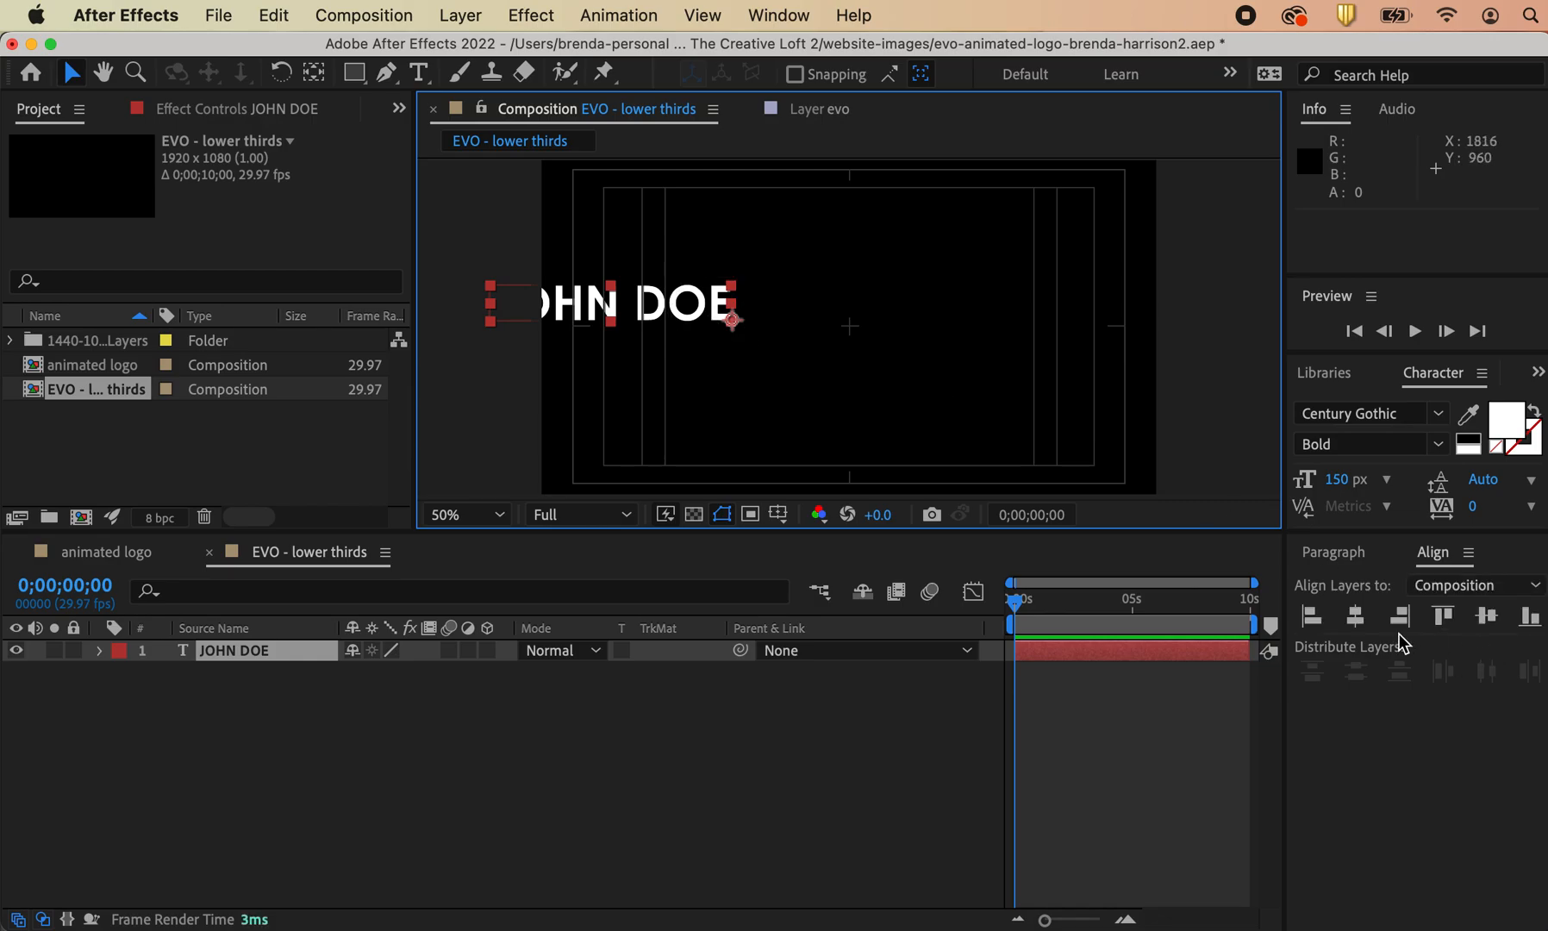
pyautogui.click(1355, 616)
pyautogui.click(1486, 615)
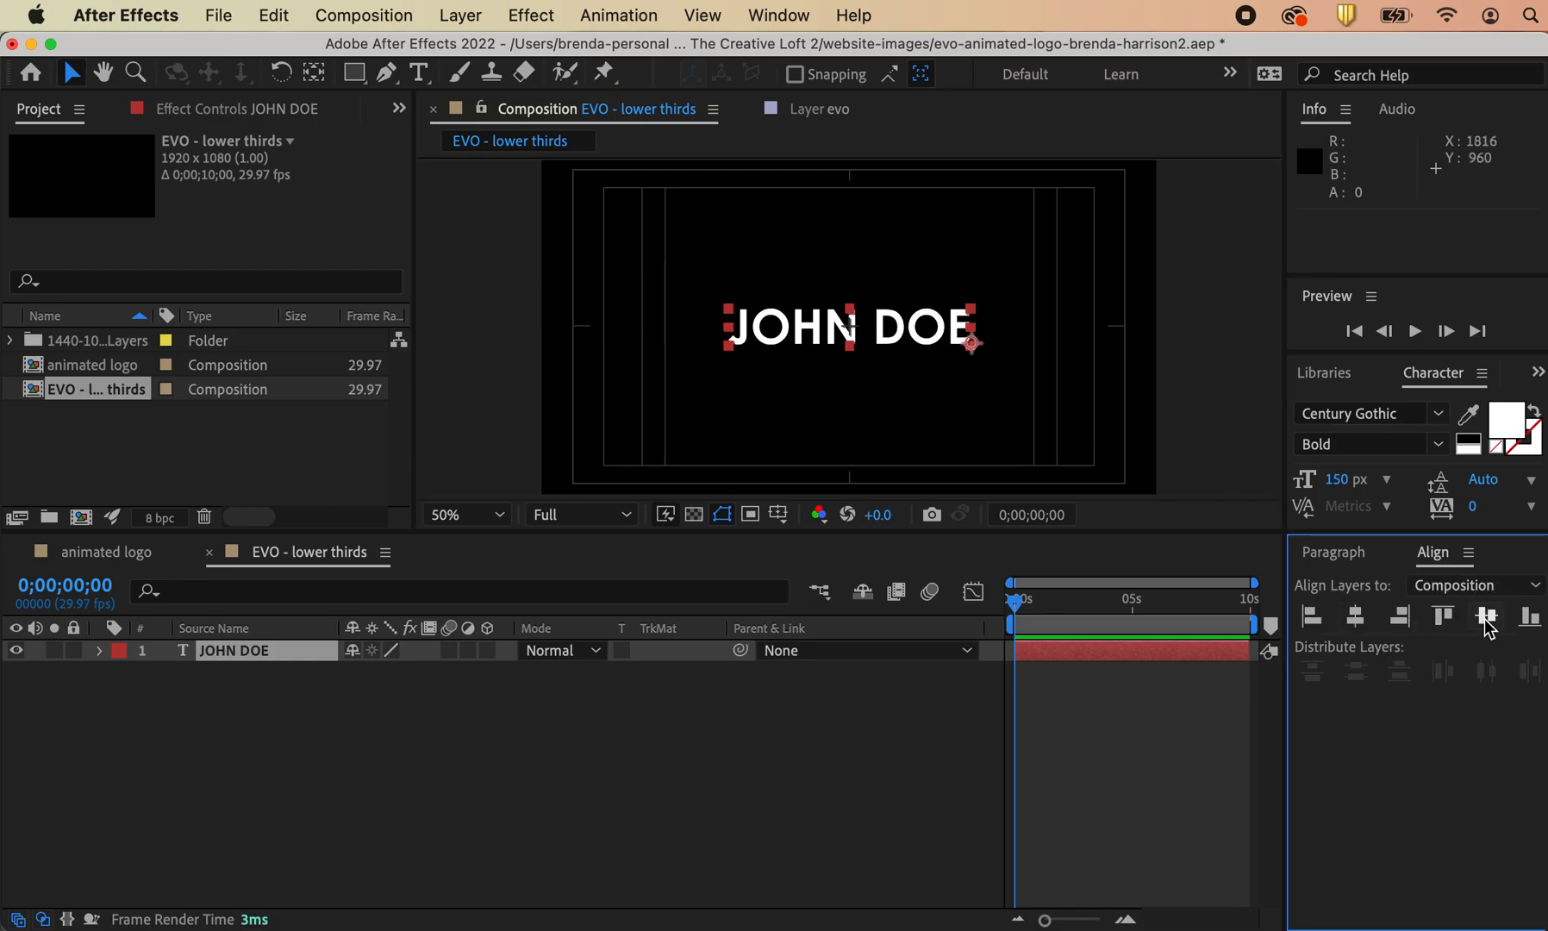
pyautogui.click(780, 16)
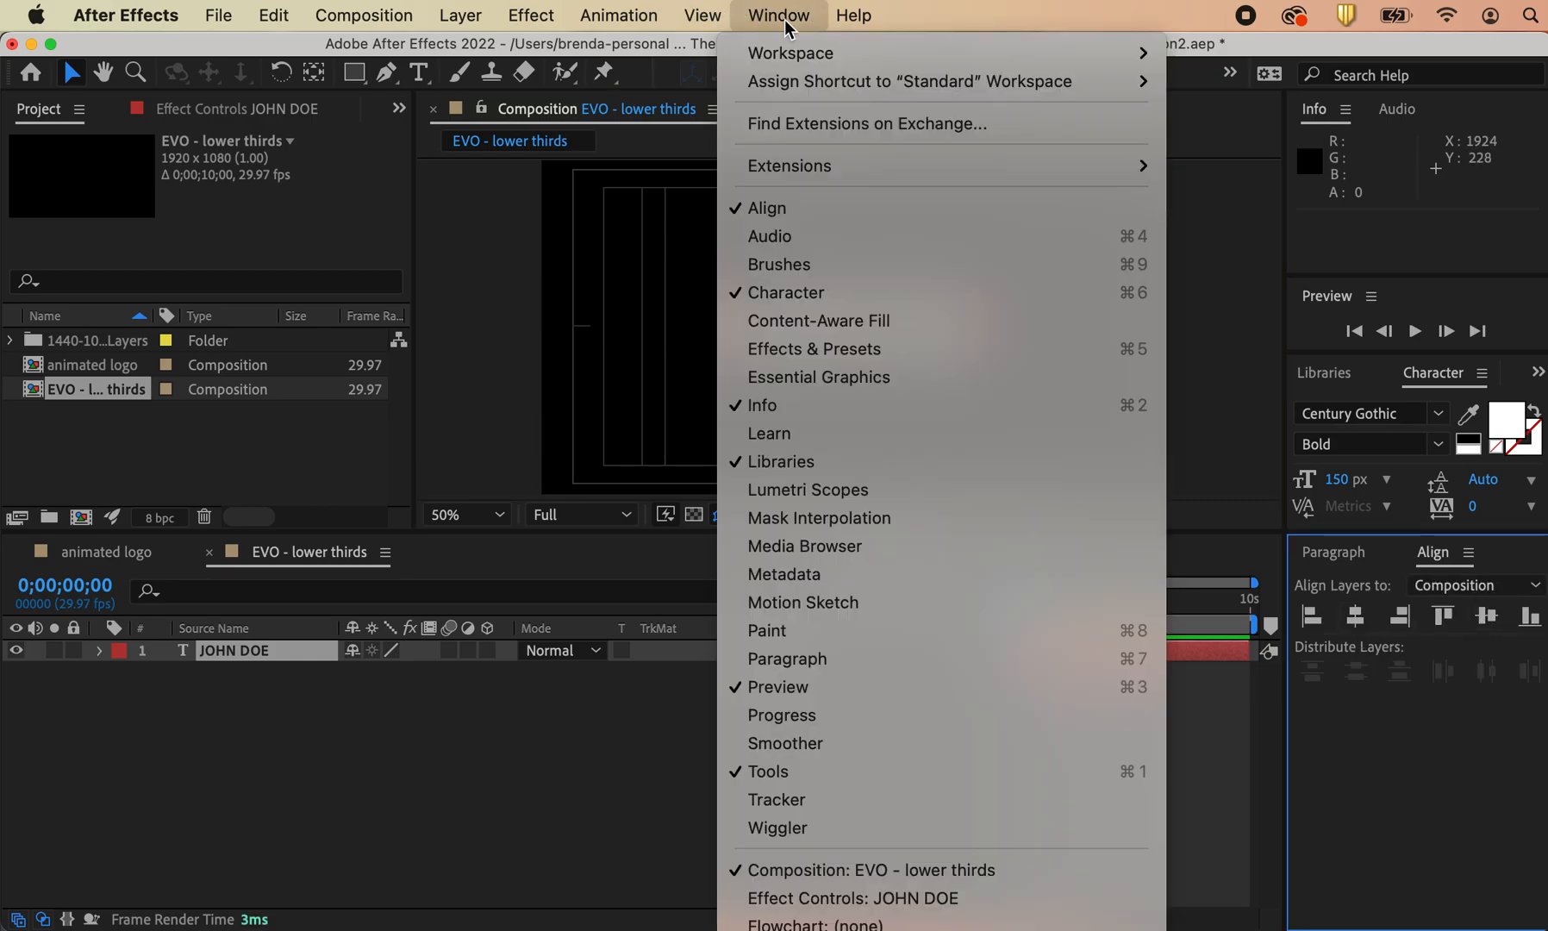
pyautogui.click(507, 248)
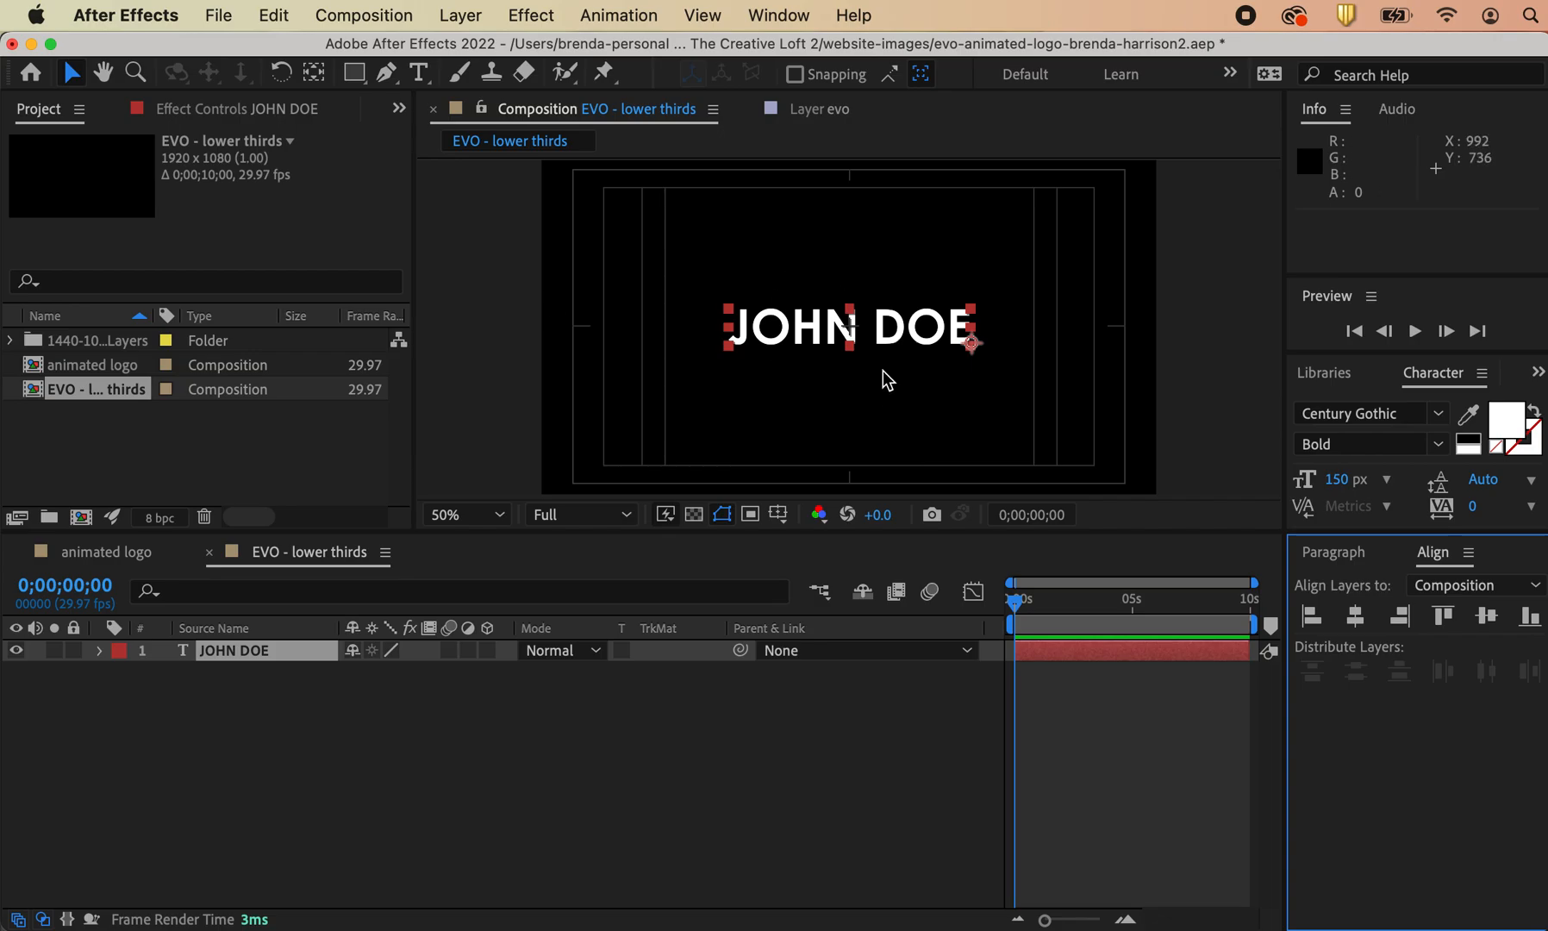
# Step: With no layer selected, draw a rectangle of about 857 x 203 px around the name as a new shape layer
pyautogui.click(318, 740)
pyautogui.click(479, 347)
pyautogui.click(408, 784)
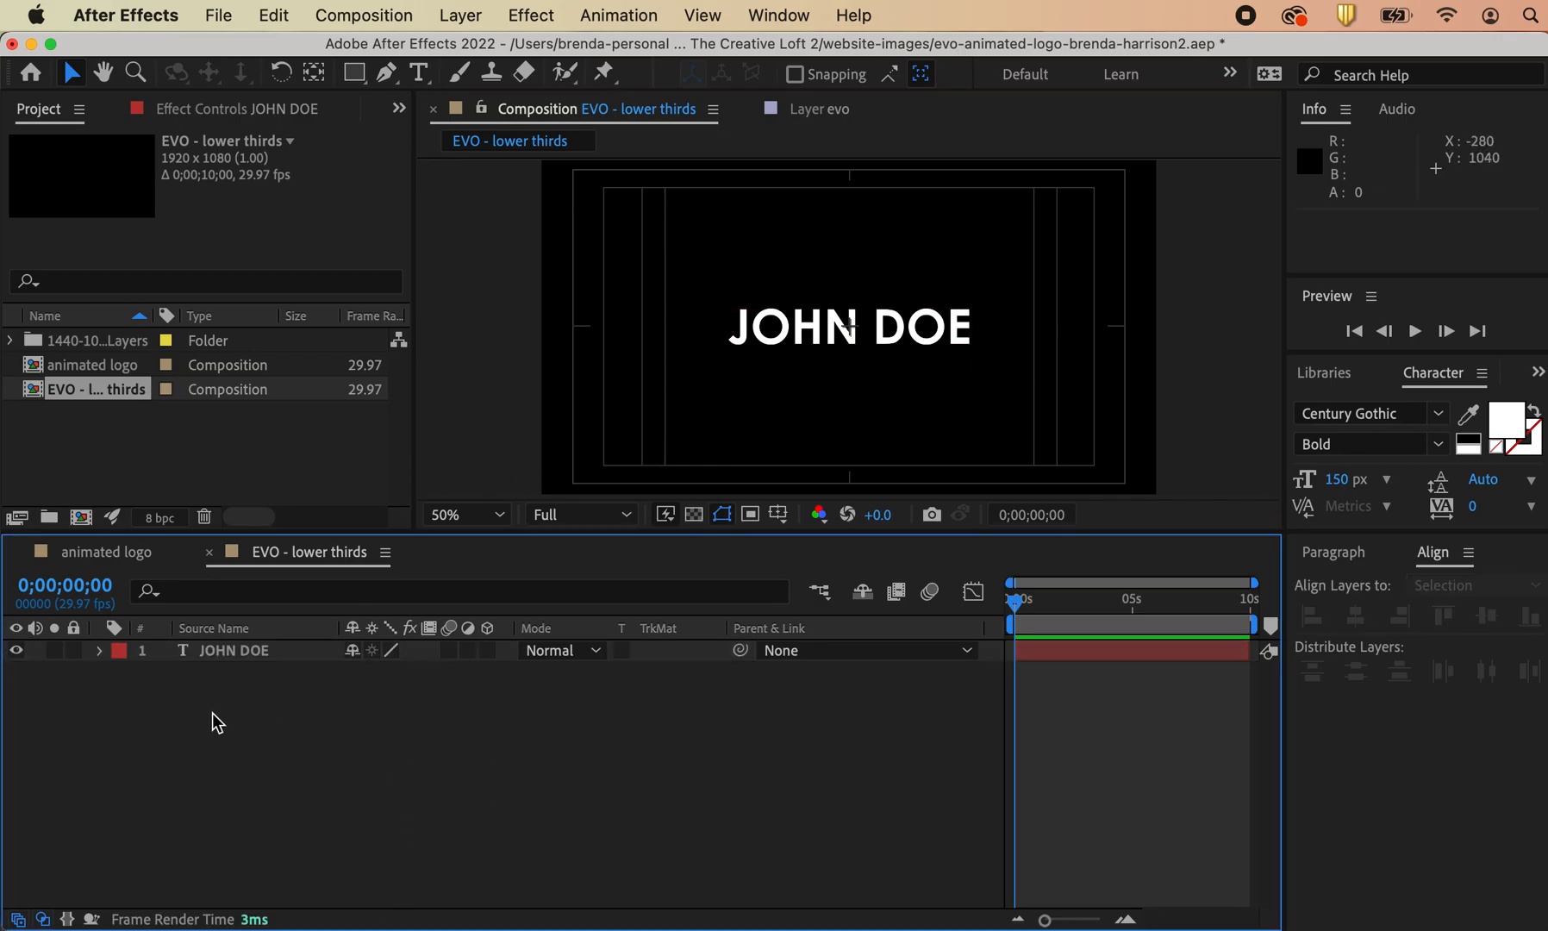
pyautogui.click(353, 72)
pyautogui.moveTo(710, 295); pyautogui.dragTo(985, 359)
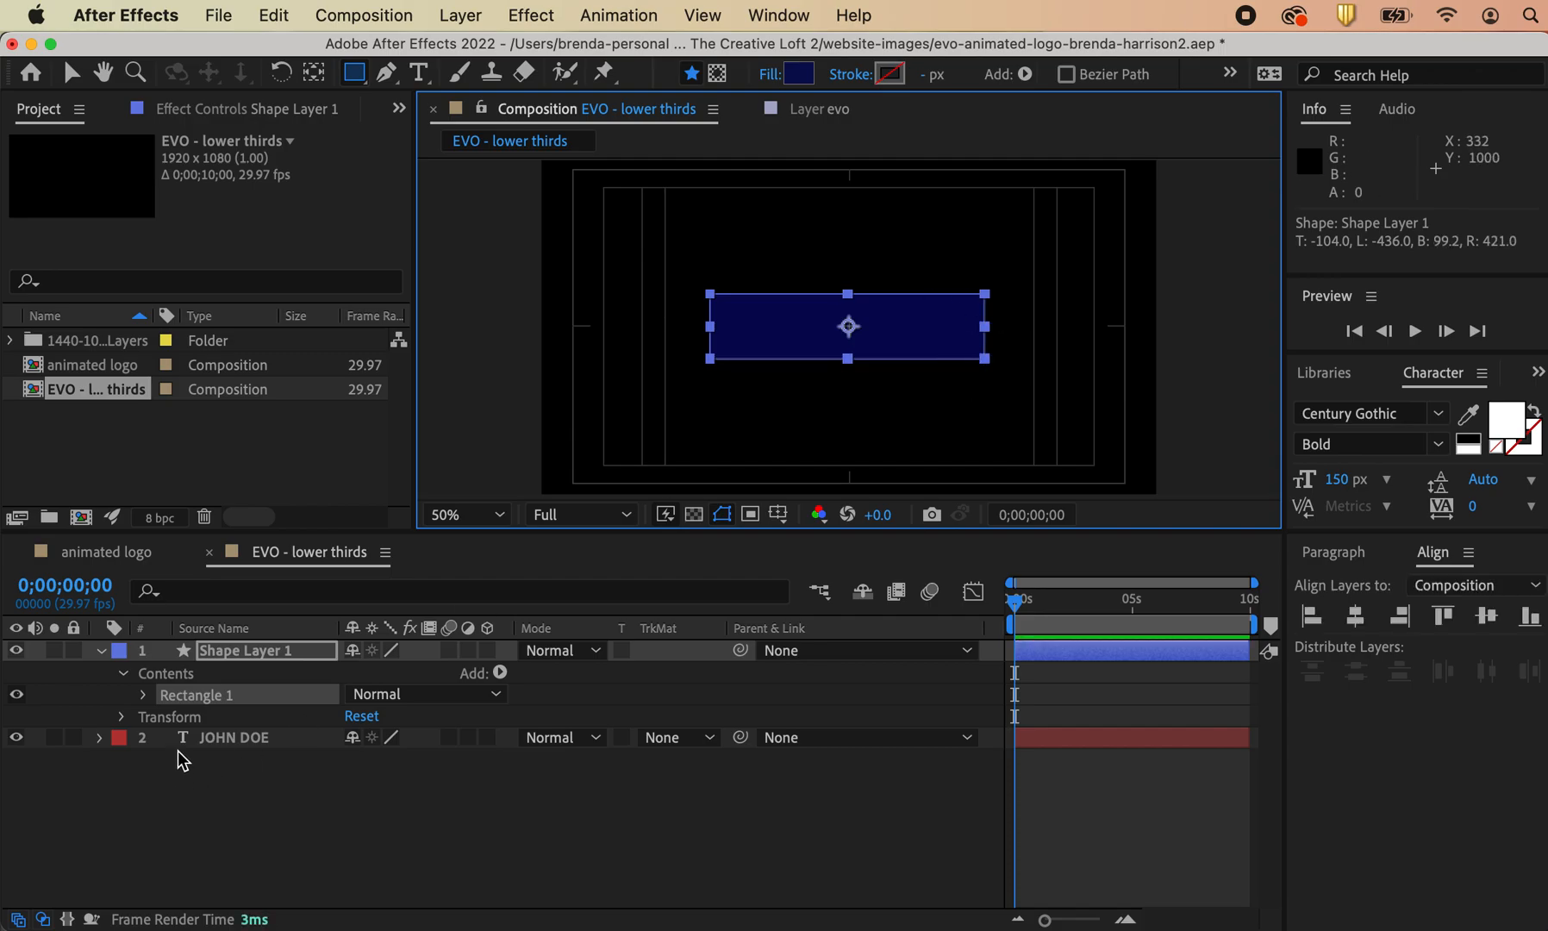
# Step: Move the rectangle's shape layer below the text layer and centre it horizontally and vertically in the composition
pyautogui.moveTo(220, 649); pyautogui.dragTo(242, 761)
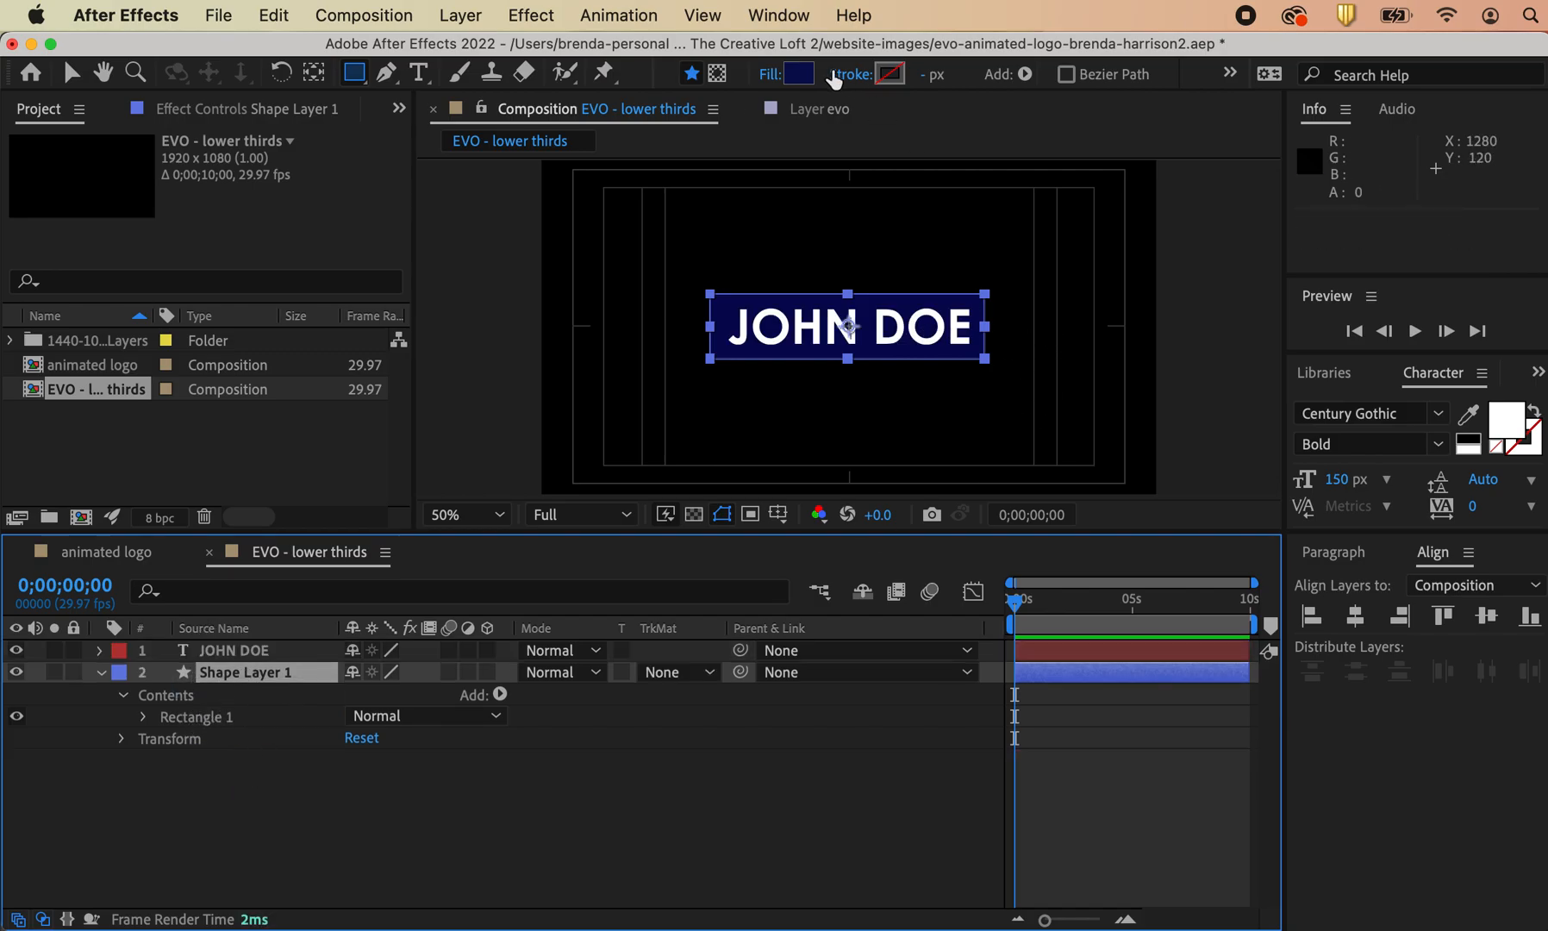
pyautogui.click(1355, 615)
pyautogui.click(1496, 619)
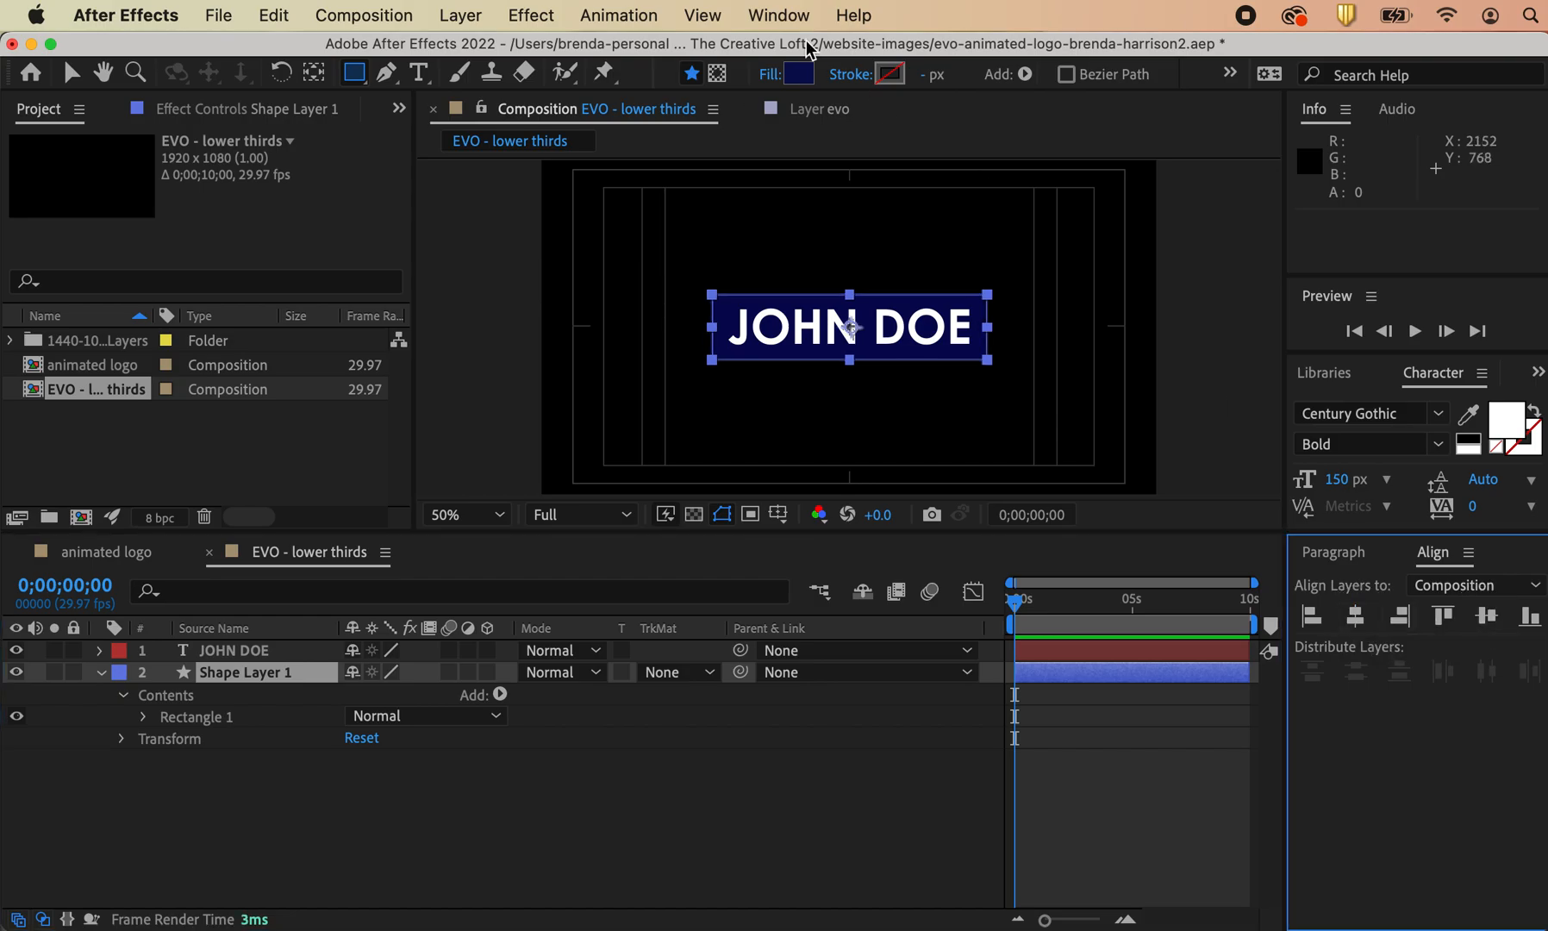
# Step: Set the rectangle's fill colour to hex 1A25AB
pyautogui.click(793, 76)
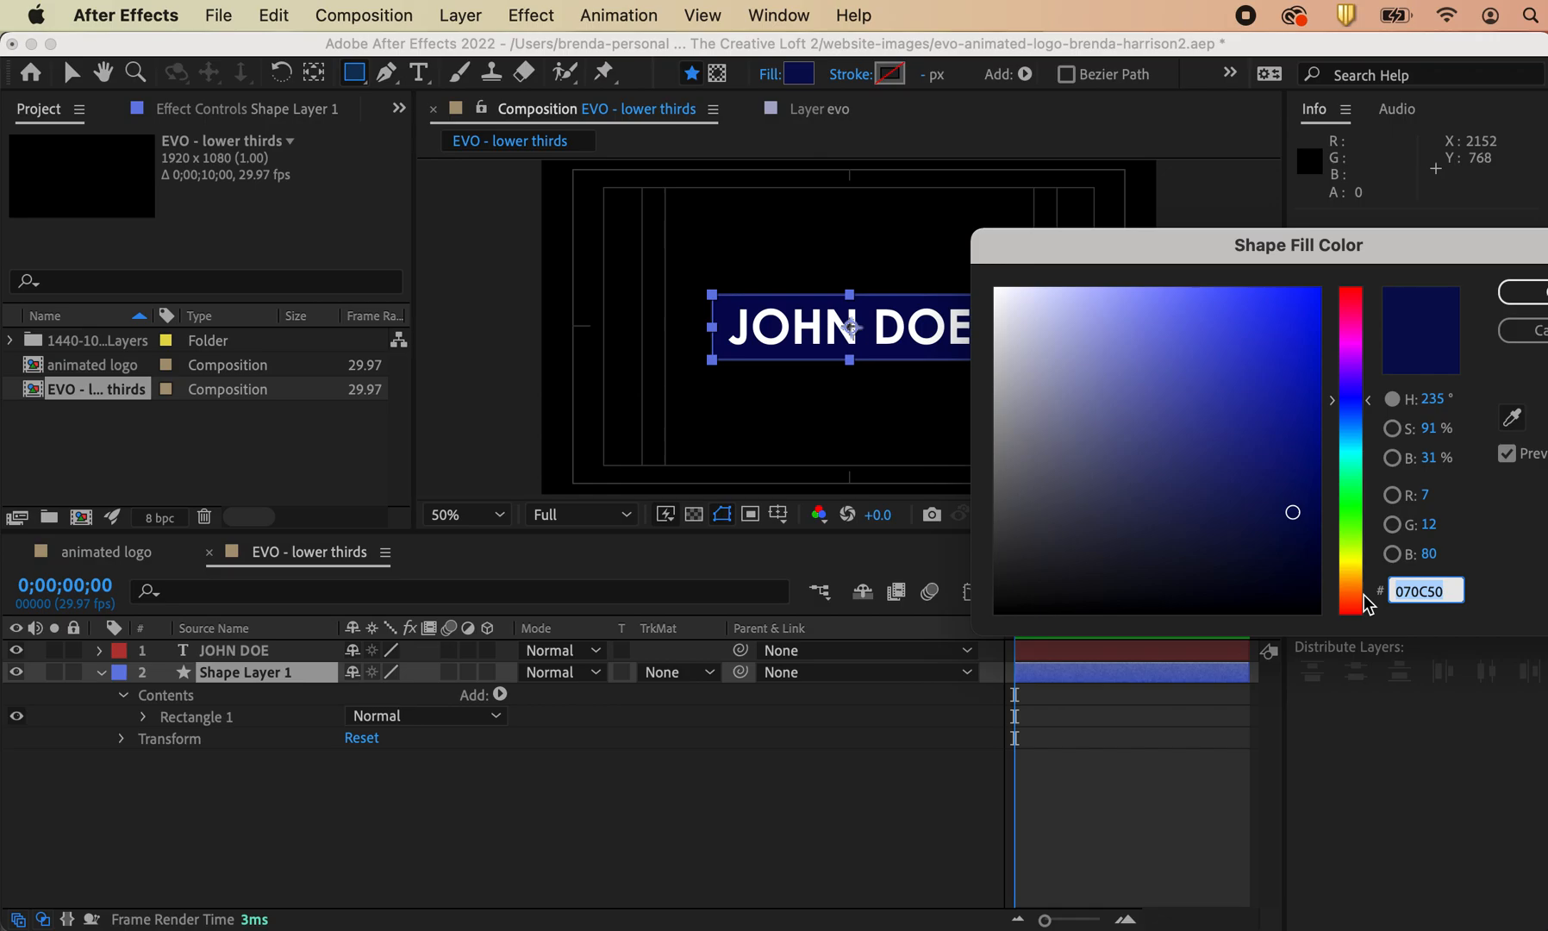
pyautogui.write('1A25')
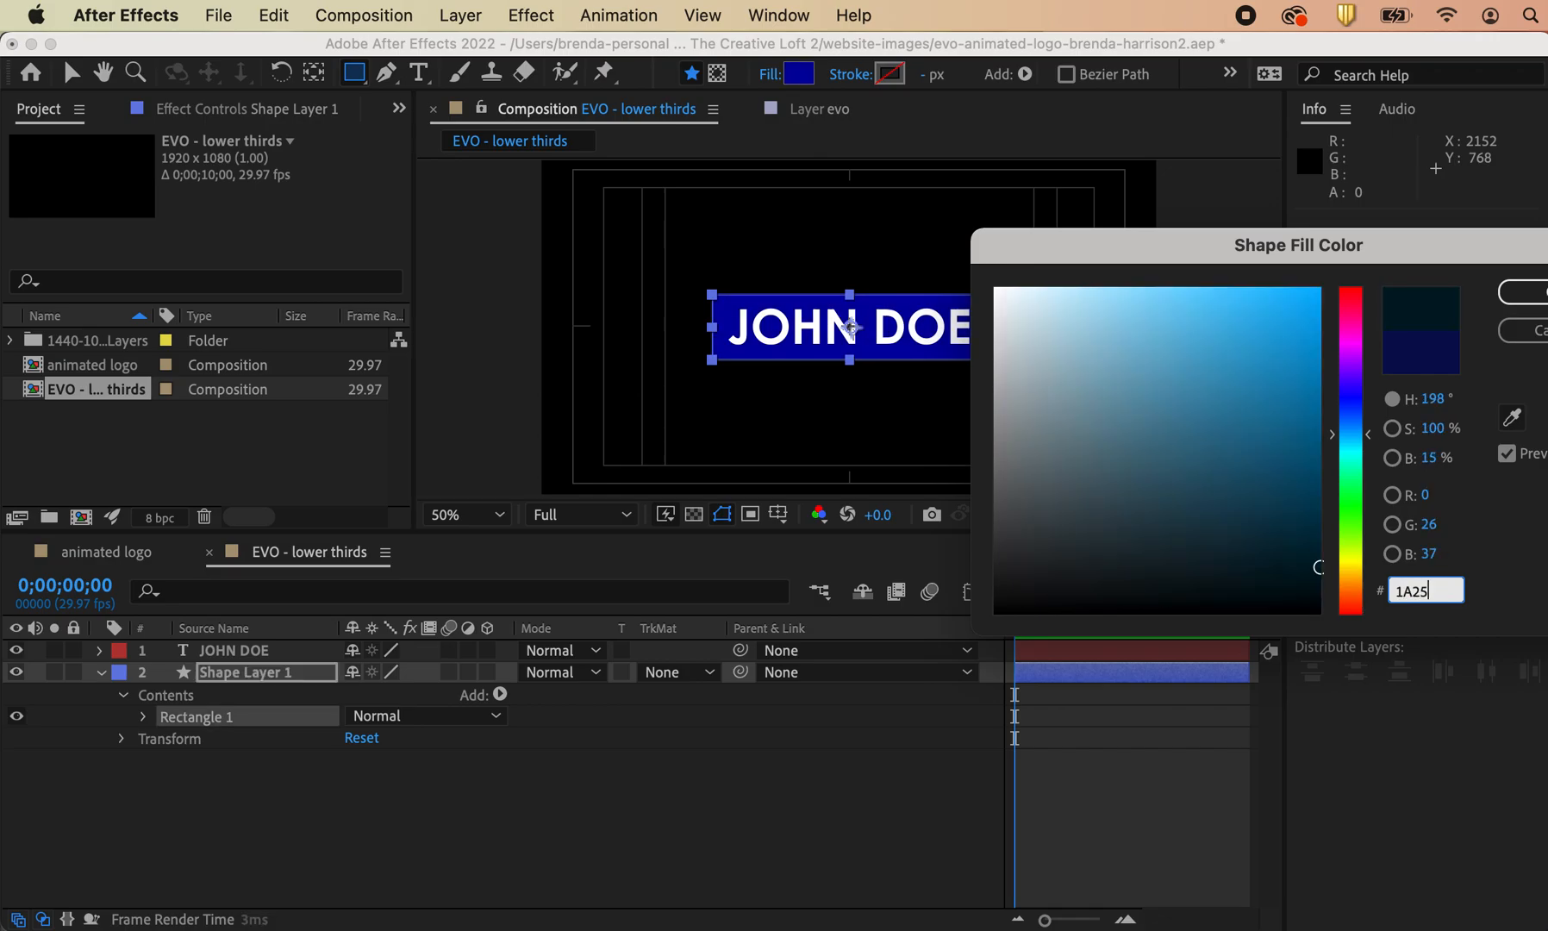
pyautogui.write('AB')
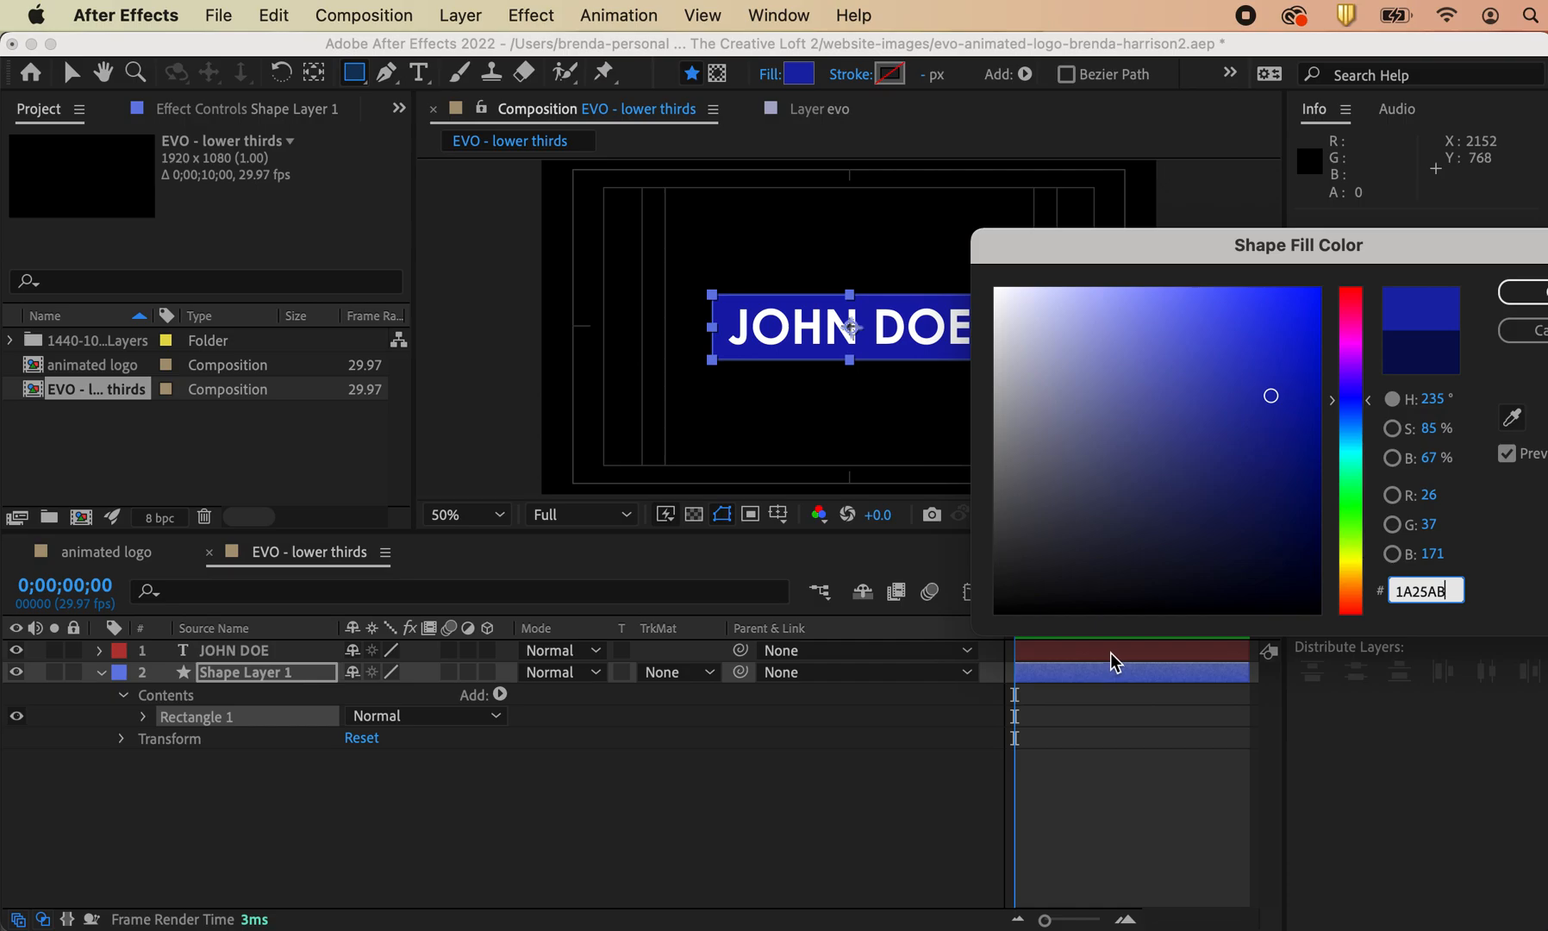
pyautogui.moveTo(1216, 245); pyautogui.dragTo(972, 414)
pyautogui.click(1184, 749)
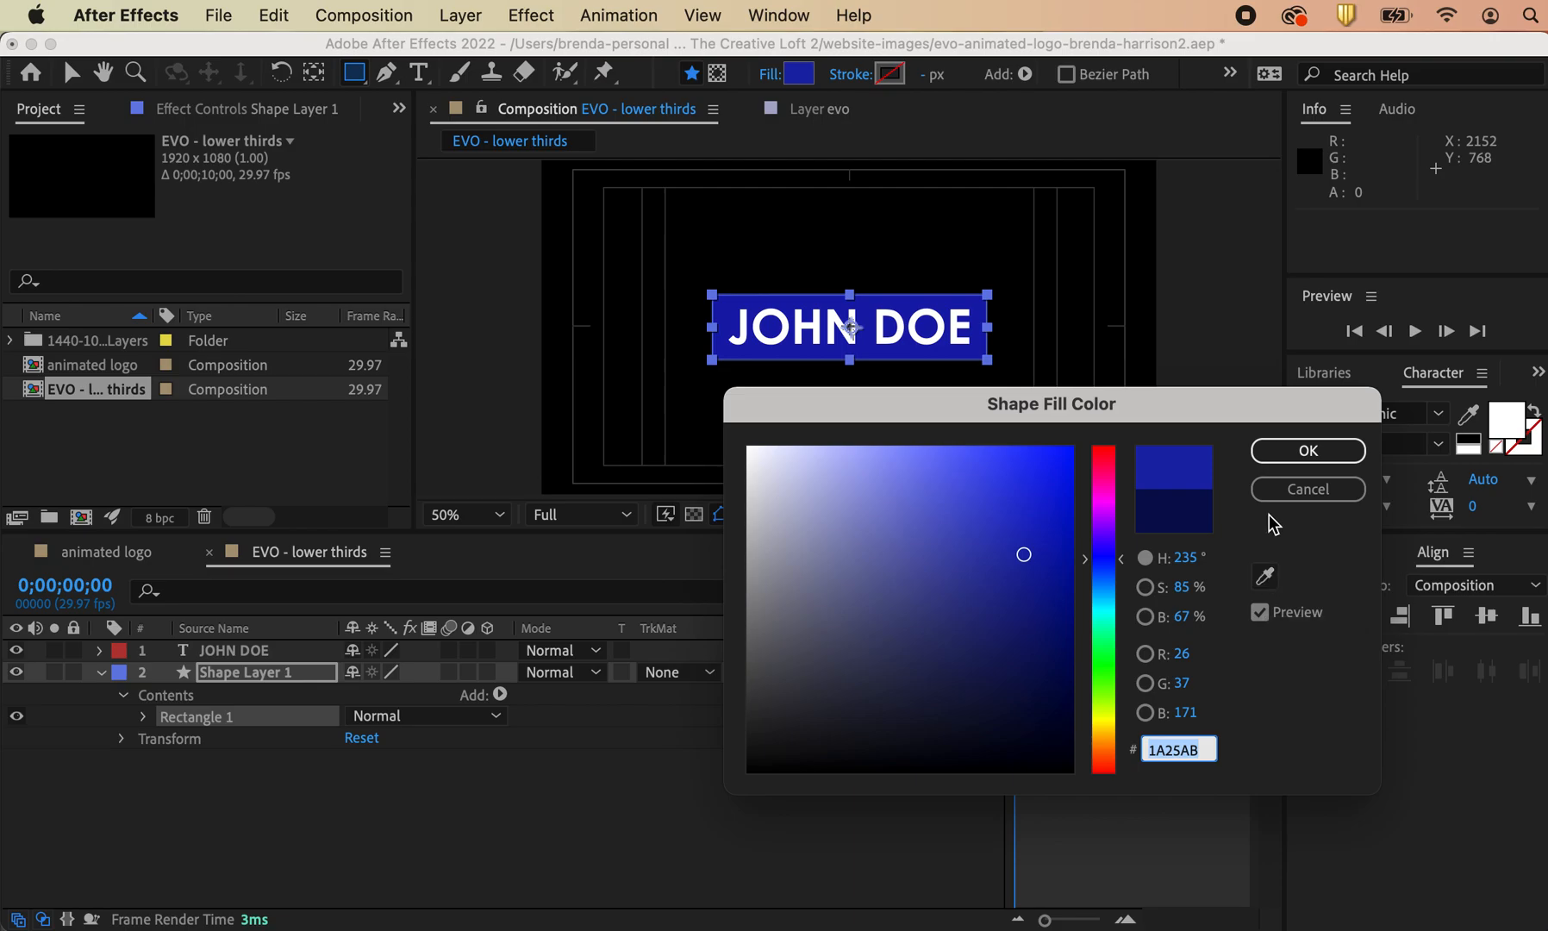
pyautogui.click(1275, 450)
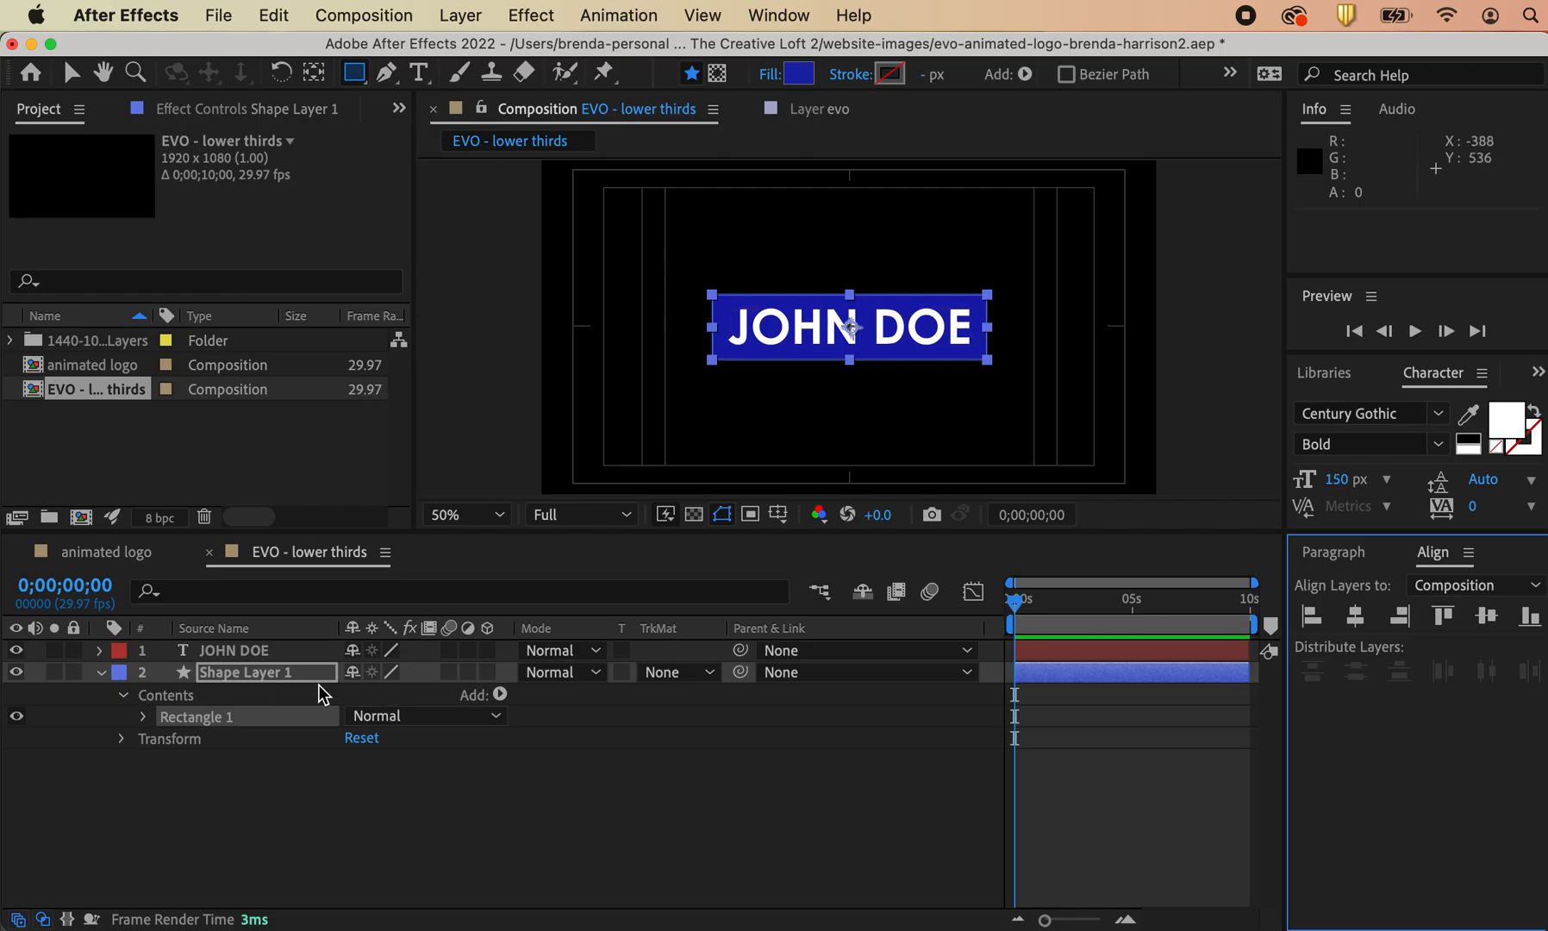
# Step: Draw a rectangular mask of about 135 x 368 px on the shape layer, just outside the blue rectangle's left edge
pyautogui.click(718, 74)
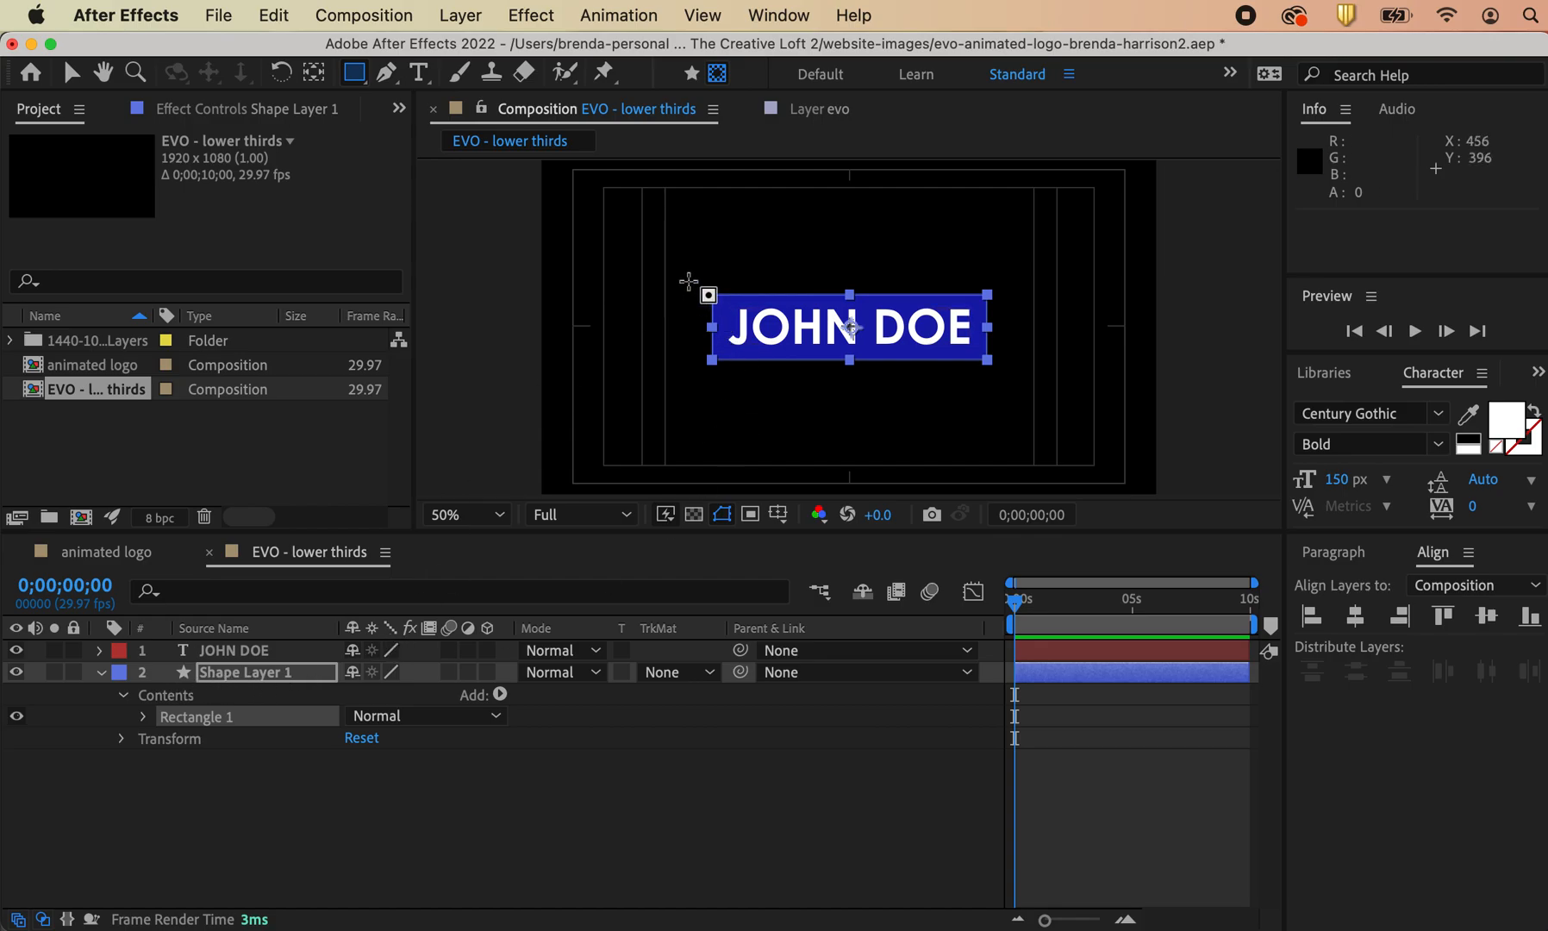
pyautogui.moveTo(663, 270); pyautogui.dragTo(708, 387)
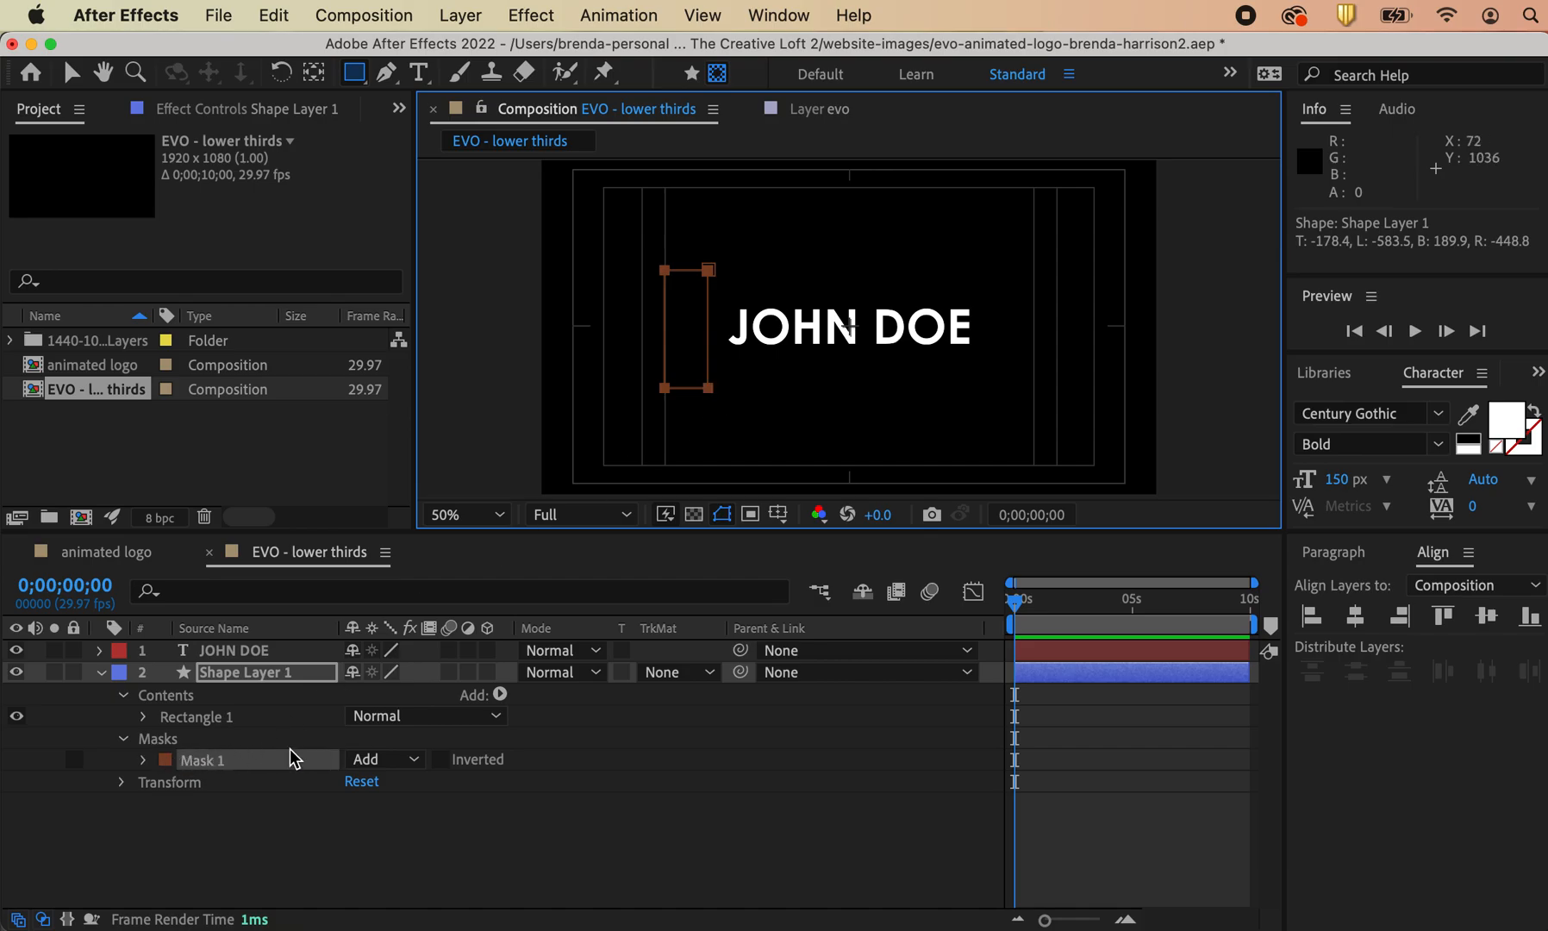
pyautogui.click(413, 762)
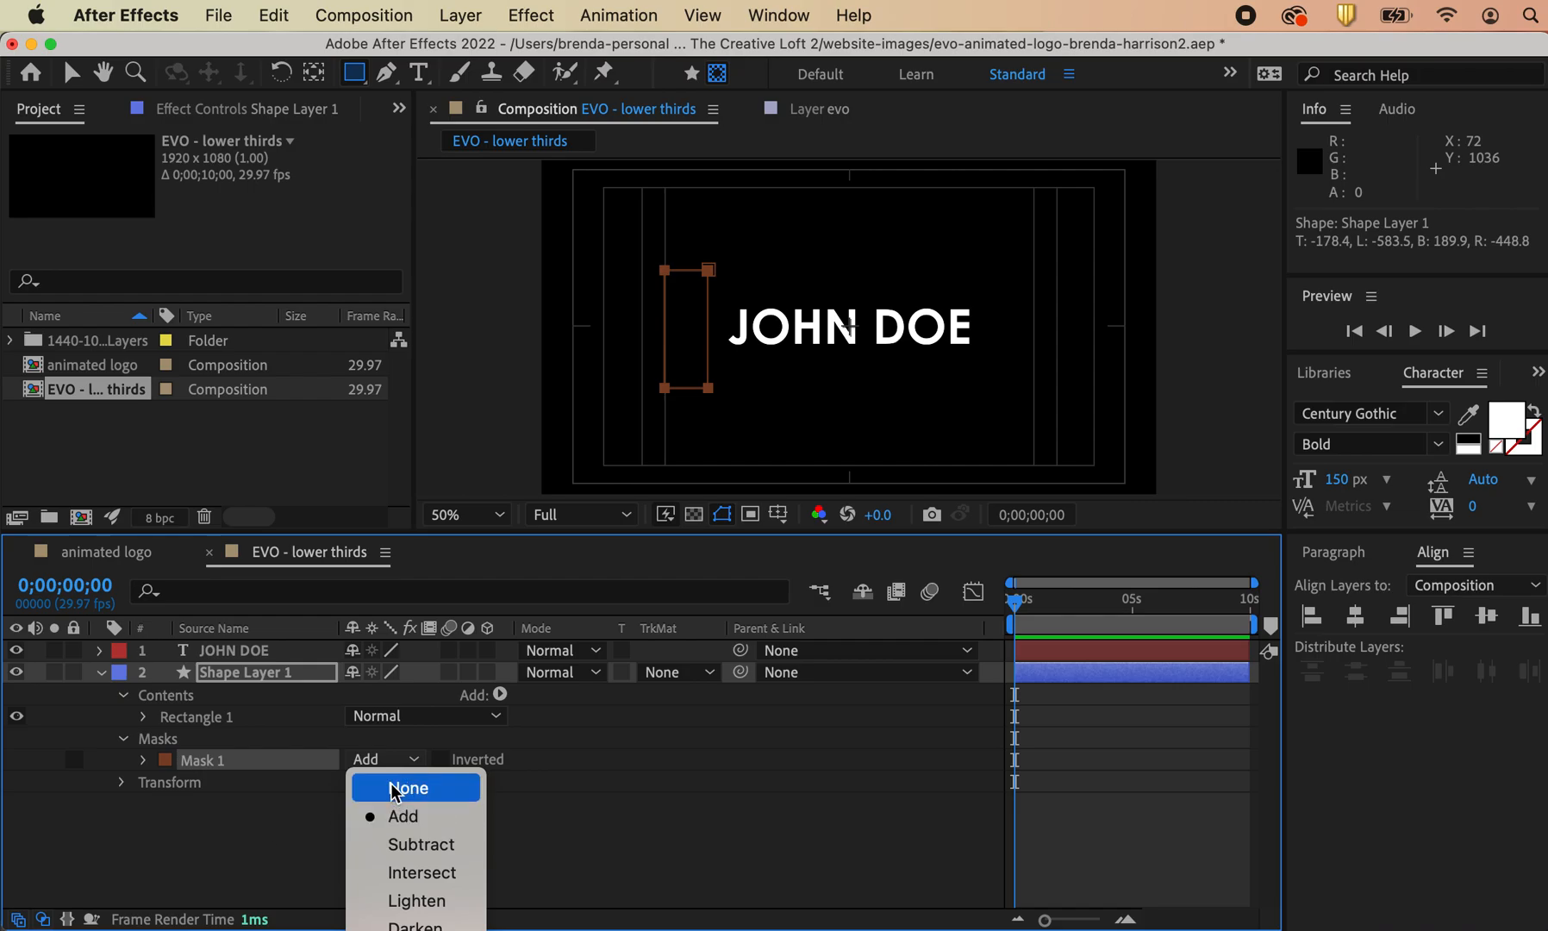
pyautogui.click(293, 868)
# Step: Duplicate the mask and move the copy horizontally until it sits just outside the blue rectangle's right edge
pyautogui.click(238, 762)
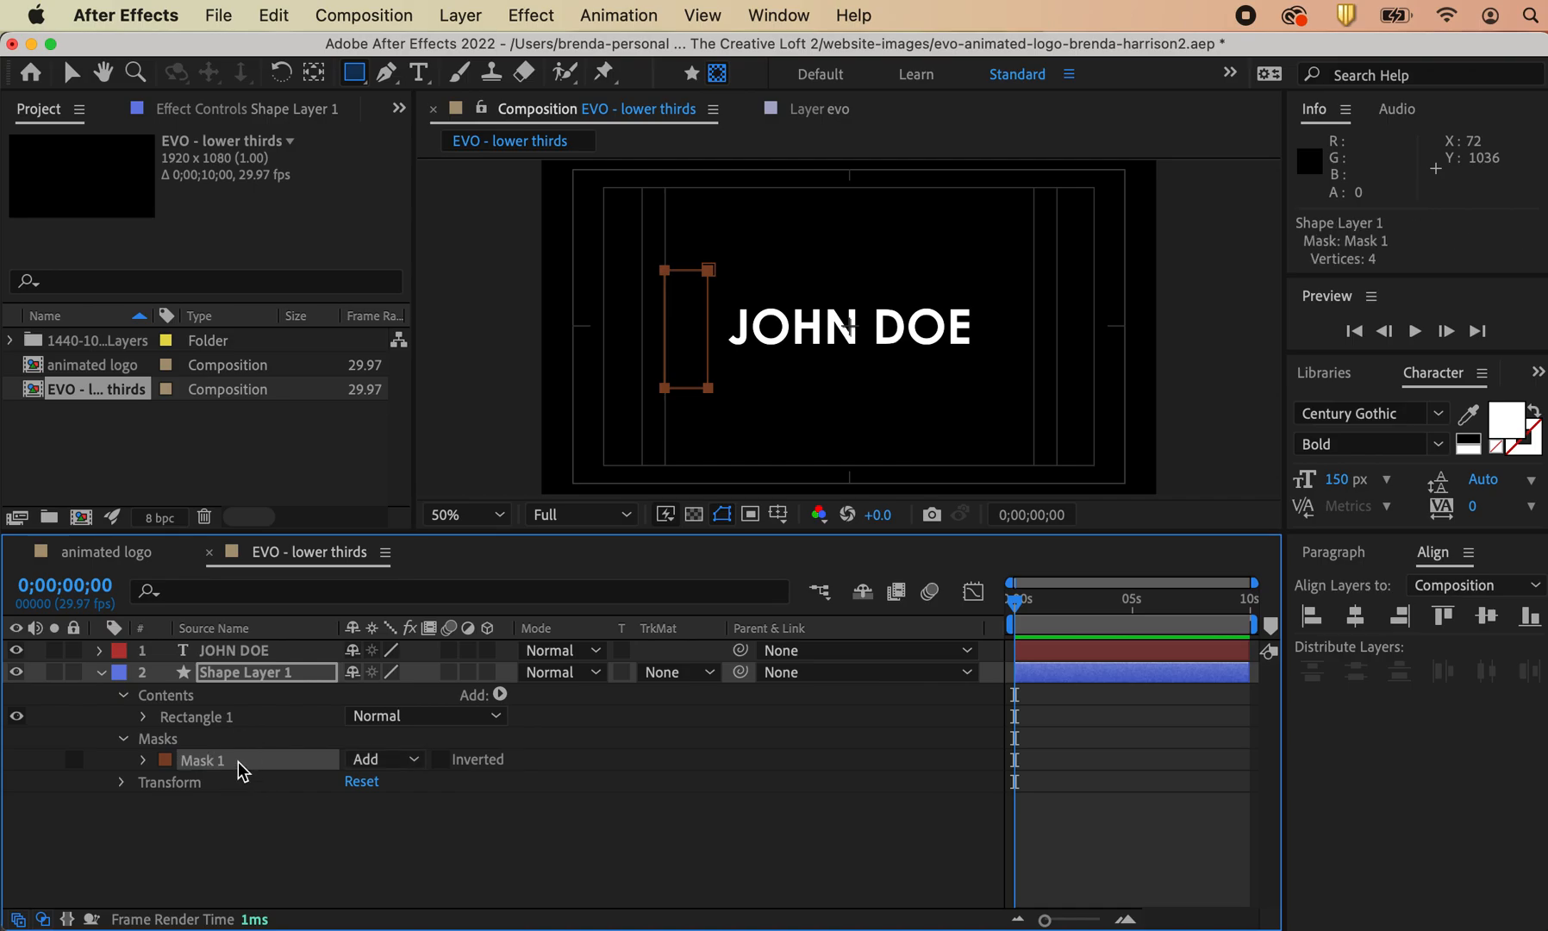
pyautogui.press('super+d')
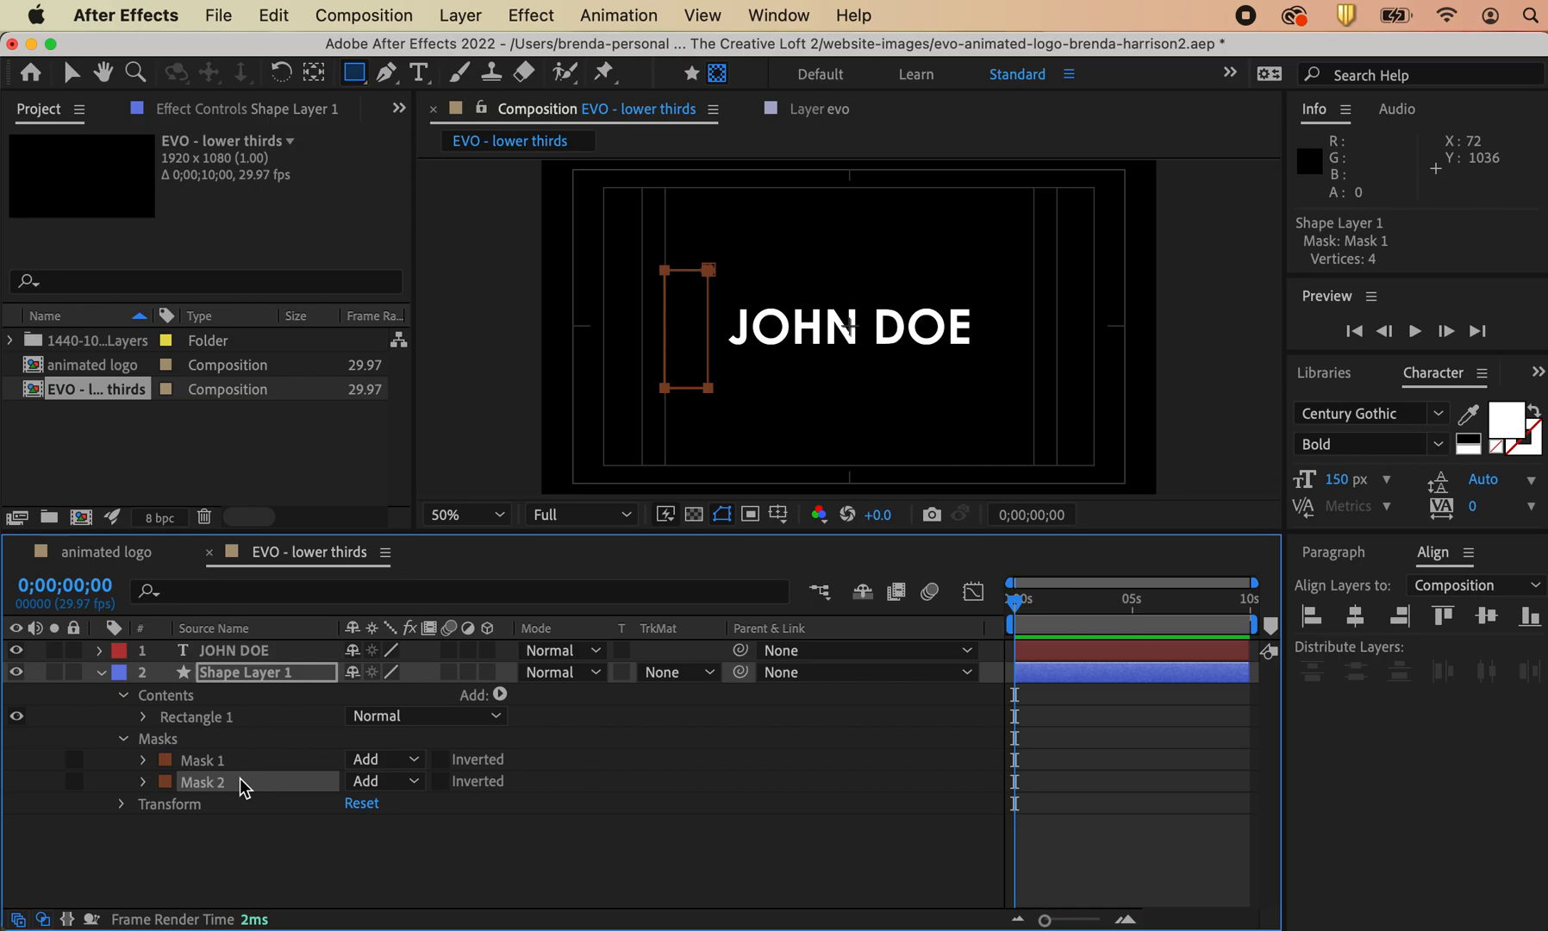
pyautogui.hotkey('shift', 'Right')
pyautogui.hotkey('shift', 'Right')
pyautogui.hotkey('shift', 'Right')
pyautogui.hotkey('shift', 'Right')
pyautogui.hotkey('shift', 'Right')
pyautogui.hotkey('shift', 'Right')
pyautogui.hotkey('shift', 'Right')
pyautogui.hotkey('shift', 'Right')
pyautogui.hotkey('shift', 'Right')
pyautogui.hotkey('shift', 'Right')
pyautogui.hotkey('shift', 'Right')
pyautogui.hotkey('shift', 'Right')
pyautogui.hotkey('shift', 'Right')
pyautogui.hotkey('shift', 'Right')
pyautogui.hotkey('shift', 'Right')
pyautogui.hotkey('shift', 'Right')
pyautogui.hotkey('shift', 'Right')
pyautogui.hotkey('shift', 'Right')
pyautogui.hotkey('shift', 'Right')
pyautogui.hotkey('shift', 'Right')
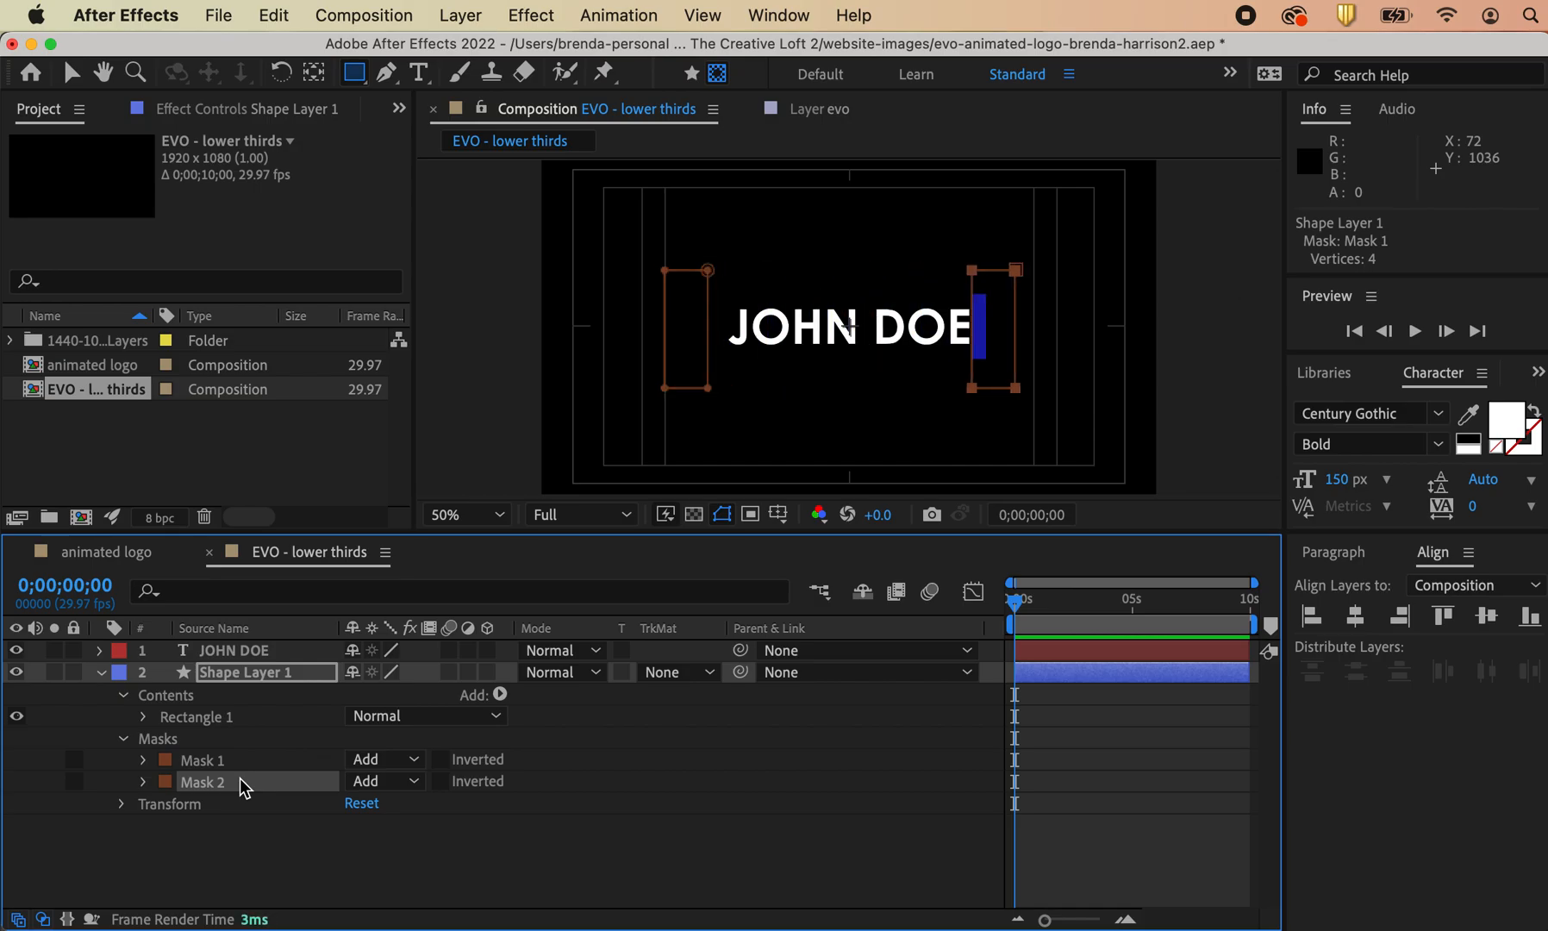
pyautogui.hotkey('shift', 'Right')
pyautogui.hotkey('shift', 'Right')
pyautogui.hotkey('shift', 'Right')
pyautogui.hotkey('shift', 'Right')
pyautogui.hotkey('shift', 'Right')
pyautogui.hotkey('shift', 'Right')
pyautogui.hotkey('shift', 'Right')
pyautogui.hotkey('shift', 'Right')
pyautogui.hotkey('shift', 'Right')
pyautogui.hotkey('shift', 'Right')
pyautogui.hotkey('shift', 'Right')
pyautogui.hotkey('shift', 'Right')
pyautogui.hotkey('shift', 'Right')
pyautogui.hotkey('shift', 'Right')
pyautogui.hotkey('shift', 'Right')
pyautogui.hotkey('shift', 'Right')
pyautogui.hotkey('shift', 'Right')
pyautogui.hotkey('shift', 'Right')
pyautogui.hotkey('shift', 'Left')
pyautogui.hotkey('shift', 'Left')
pyautogui.hotkey('shift', 'Left')
pyautogui.hotkey('shift', 'Left')
pyautogui.hotkey('shift', 'Left')
pyautogui.hotkey('shift', 'Left')
pyautogui.hotkey('shift', 'Left')
pyautogui.hotkey('shift', 'Left')
pyautogui.hotkey('shift', 'Left')
pyautogui.hotkey('shift', 'Left')
pyautogui.hotkey('shift', 'Left')
pyautogui.hotkey('shift', 'Left')
pyautogui.hotkey('shift', 'Left')
pyautogui.hotkey('shift', 'Left')
pyautogui.hotkey('shift', 'Left')
pyautogui.hotkey('shift', 'Left')
pyautogui.hotkey('shift', 'Right')
pyautogui.hotkey('shift', 'Right')
pyautogui.hotkey('shift', 'Right')
pyautogui.hotkey('shift', 'Right')
pyautogui.hotkey('shift', 'Right')
pyautogui.hotkey('shift', 'Right')
pyautogui.hotkey('shift', 'Right')
pyautogui.hotkey('shift', 'Right')
pyautogui.hotkey('shift', 'Right')
pyautogui.hotkey('shift', 'Right')
pyautogui.hotkey('shift', 'Right')
pyautogui.hotkey('shift', 'Right')
pyautogui.hotkey('shift', 'Right')
pyautogui.hotkey('shift', 'Right')
pyautogui.hotkey('shift', 'Right')
pyautogui.hotkey('shift', 'Right')
pyautogui.hotkey('shift', 'Left')
pyautogui.hotkey('shift', 'Left')
pyautogui.hotkey('shift', 'Left')
pyautogui.hotkey('shift', 'Left')
pyautogui.hotkey('shift', 'Left')
pyautogui.hotkey('shift', 'Left')
pyautogui.hotkey('shift', 'Left')
pyautogui.hotkey('shift', 'Left')
pyautogui.hotkey('shift', 'Left')
pyautogui.hotkey('shift', 'Left')
pyautogui.hotkey('shift', 'Left')
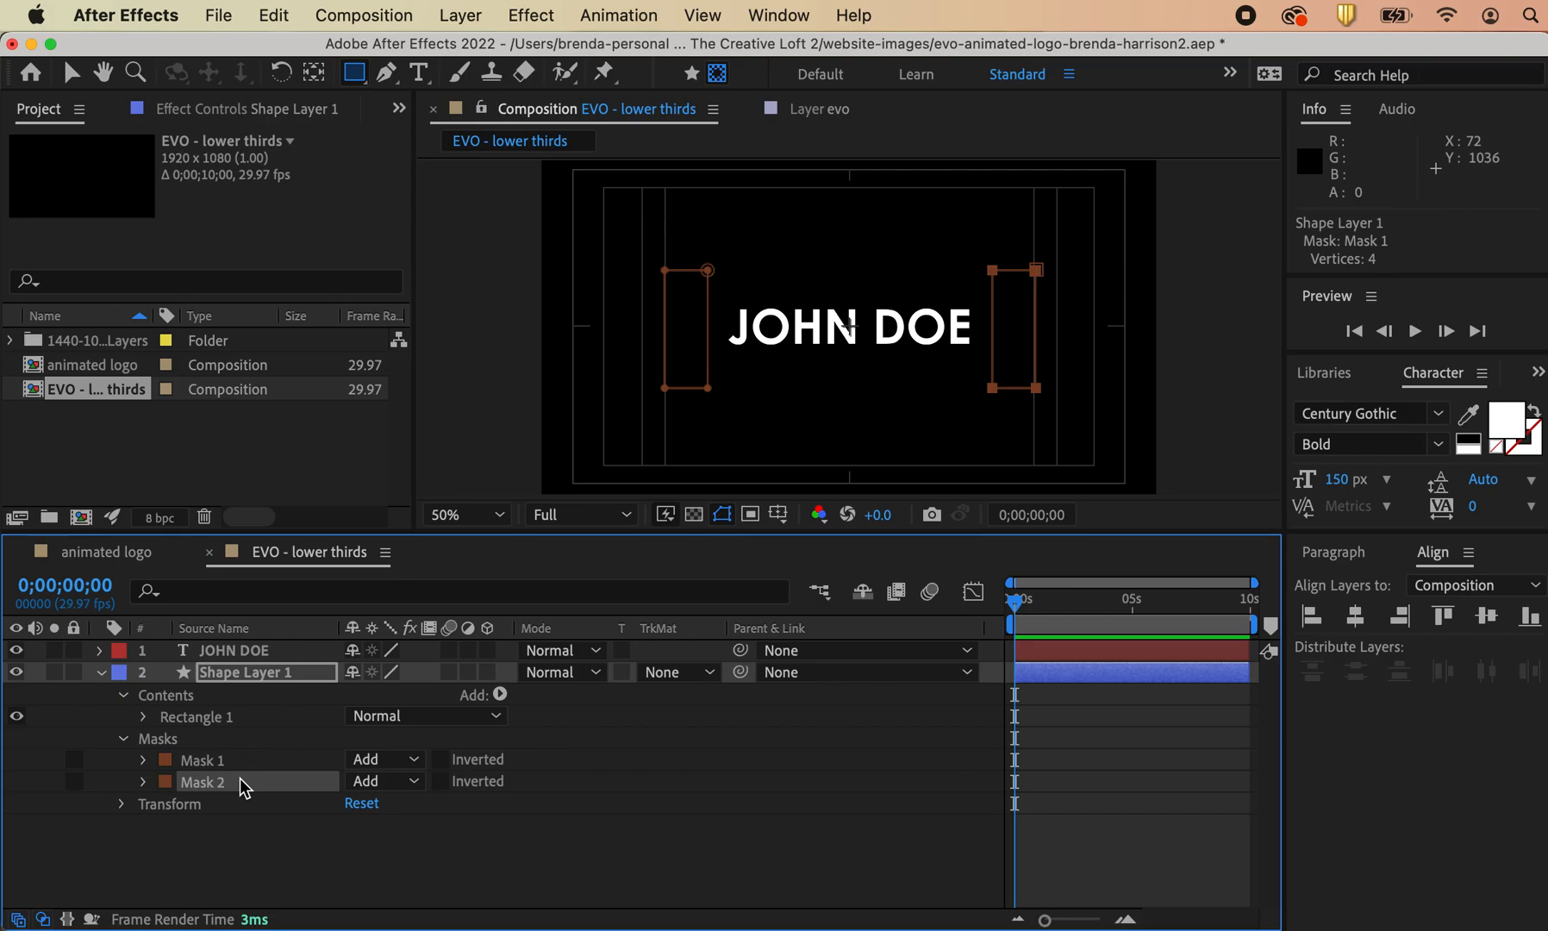
# Step: Reveal the properties of both masks and set a Mask Path keyframe on each at 0;00;00;00
pyautogui.click(144, 760)
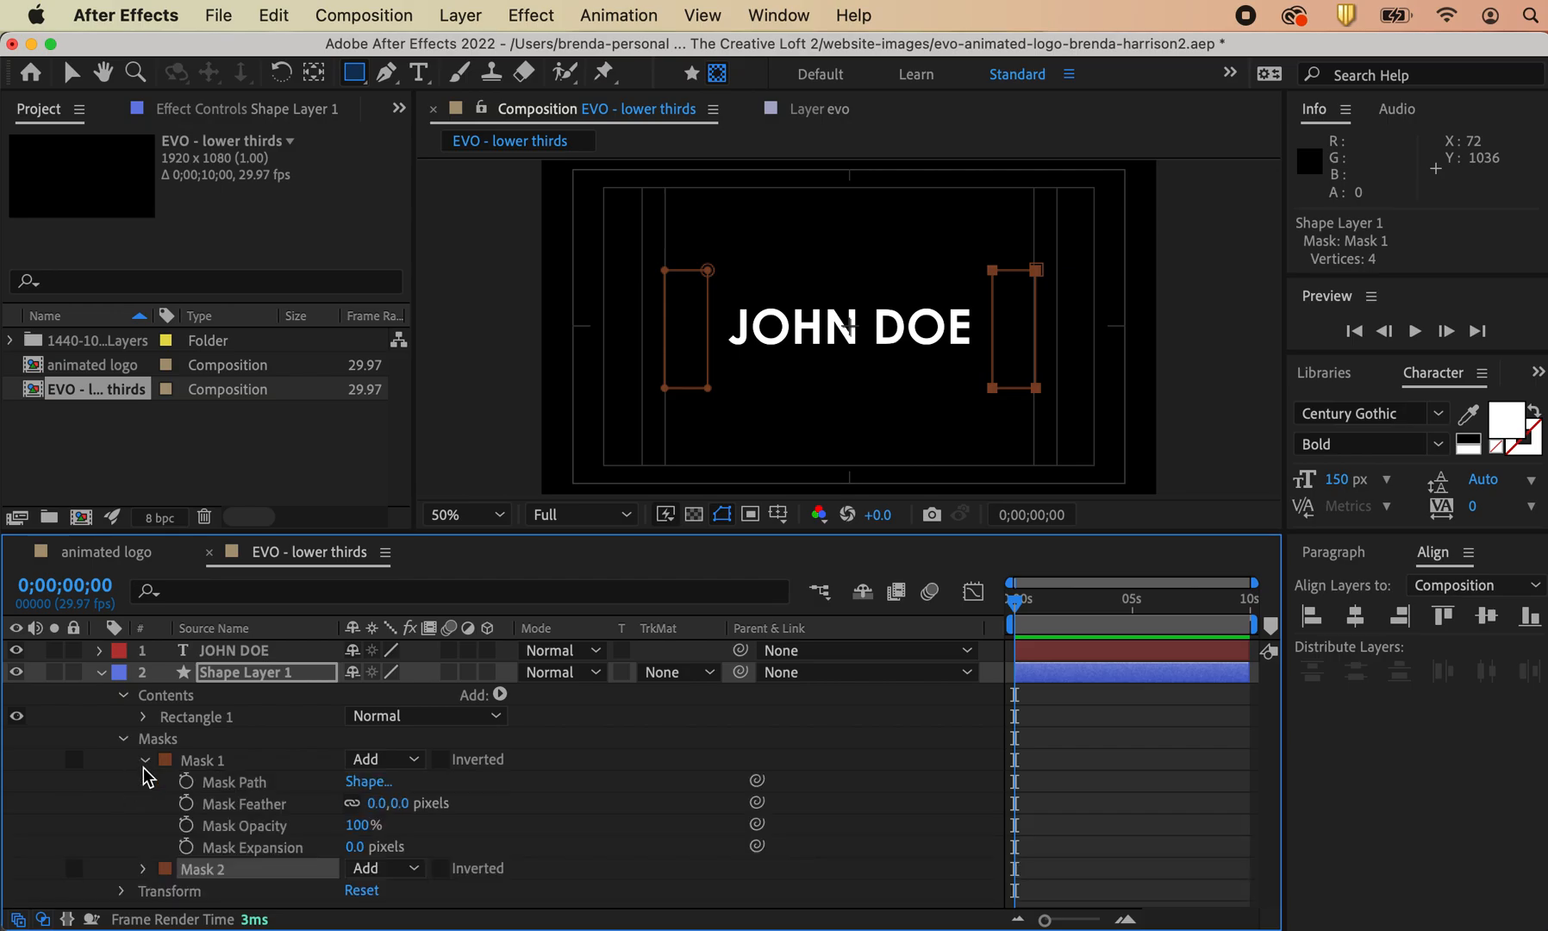
pyautogui.click(145, 869)
pyautogui.scroll(-4, 145, 873)
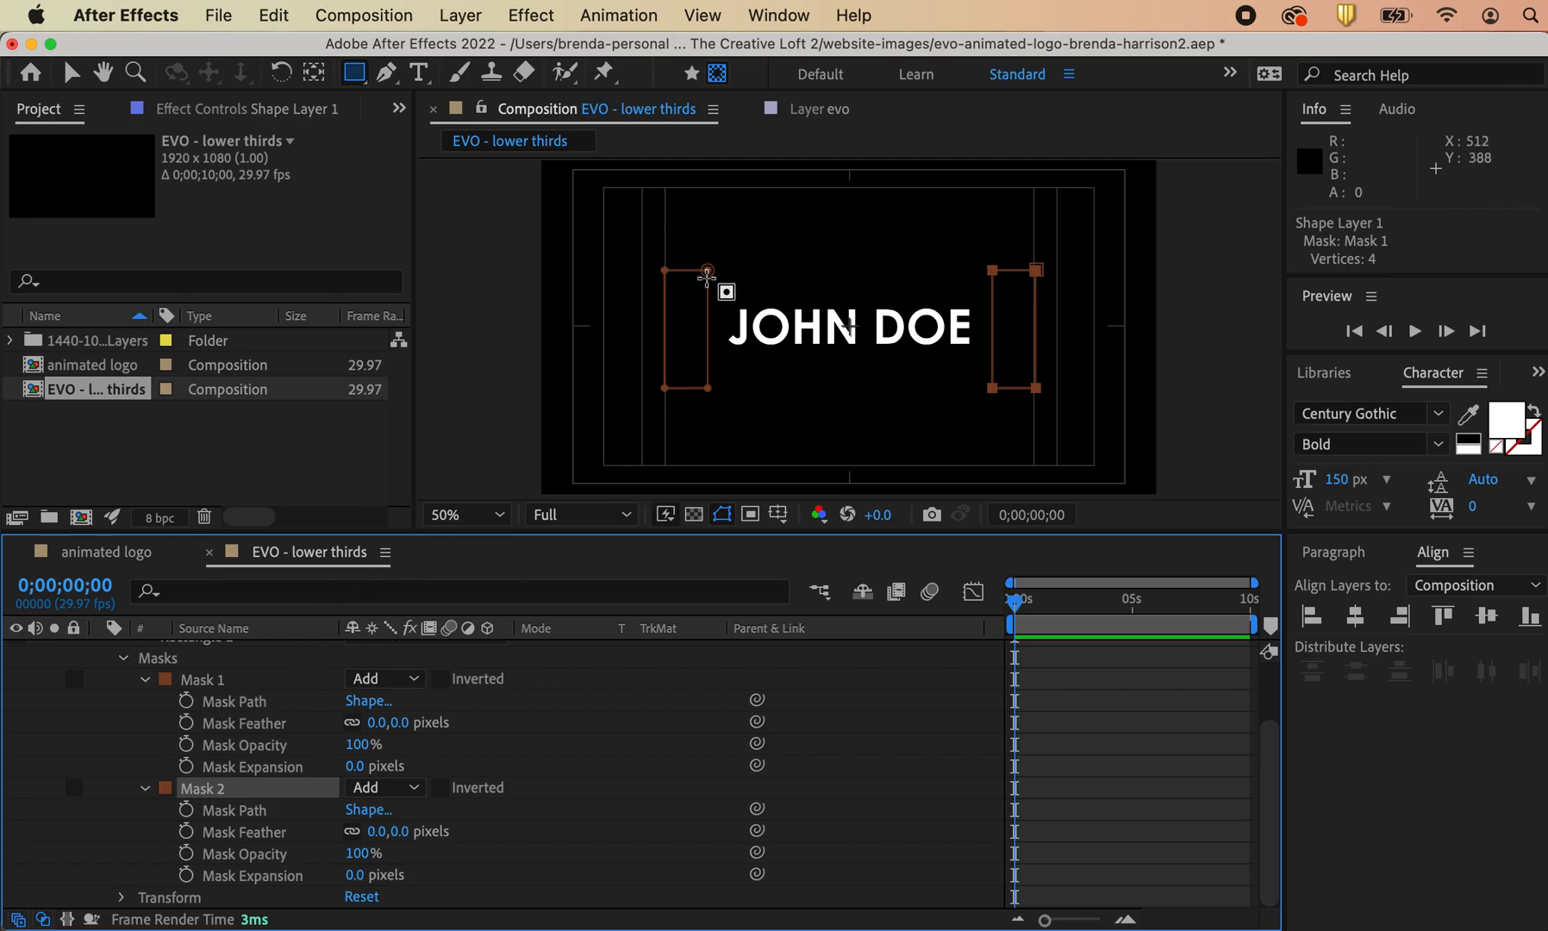
pyautogui.click(70, 71)
pyautogui.click(628, 365)
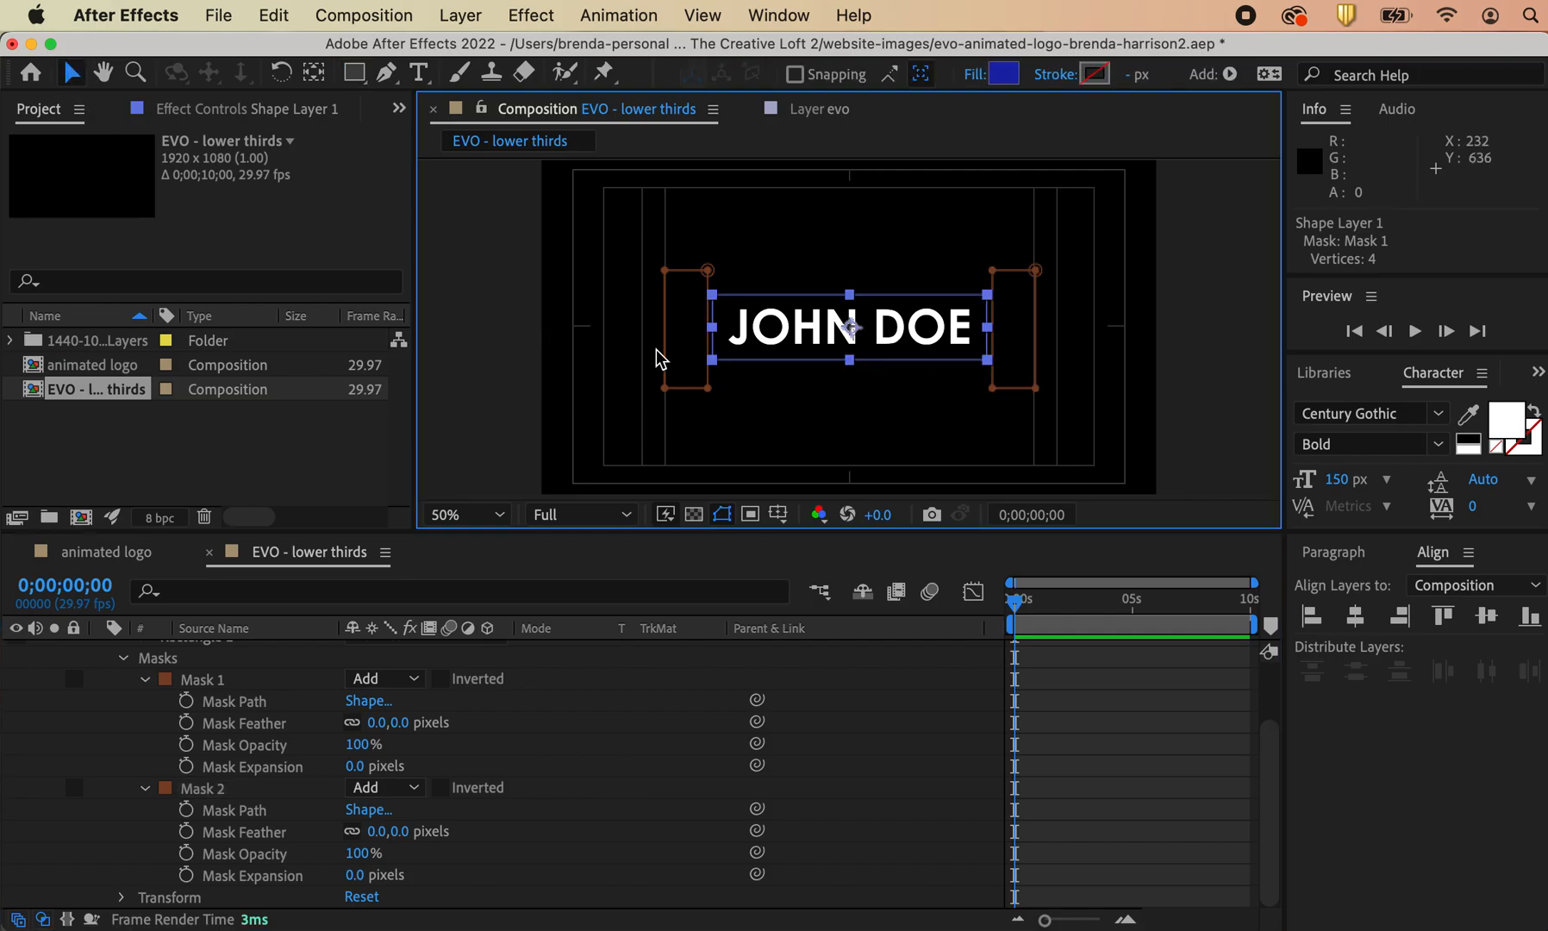
pyautogui.click(688, 269)
pyautogui.click(474, 334)
pyautogui.click(665, 320)
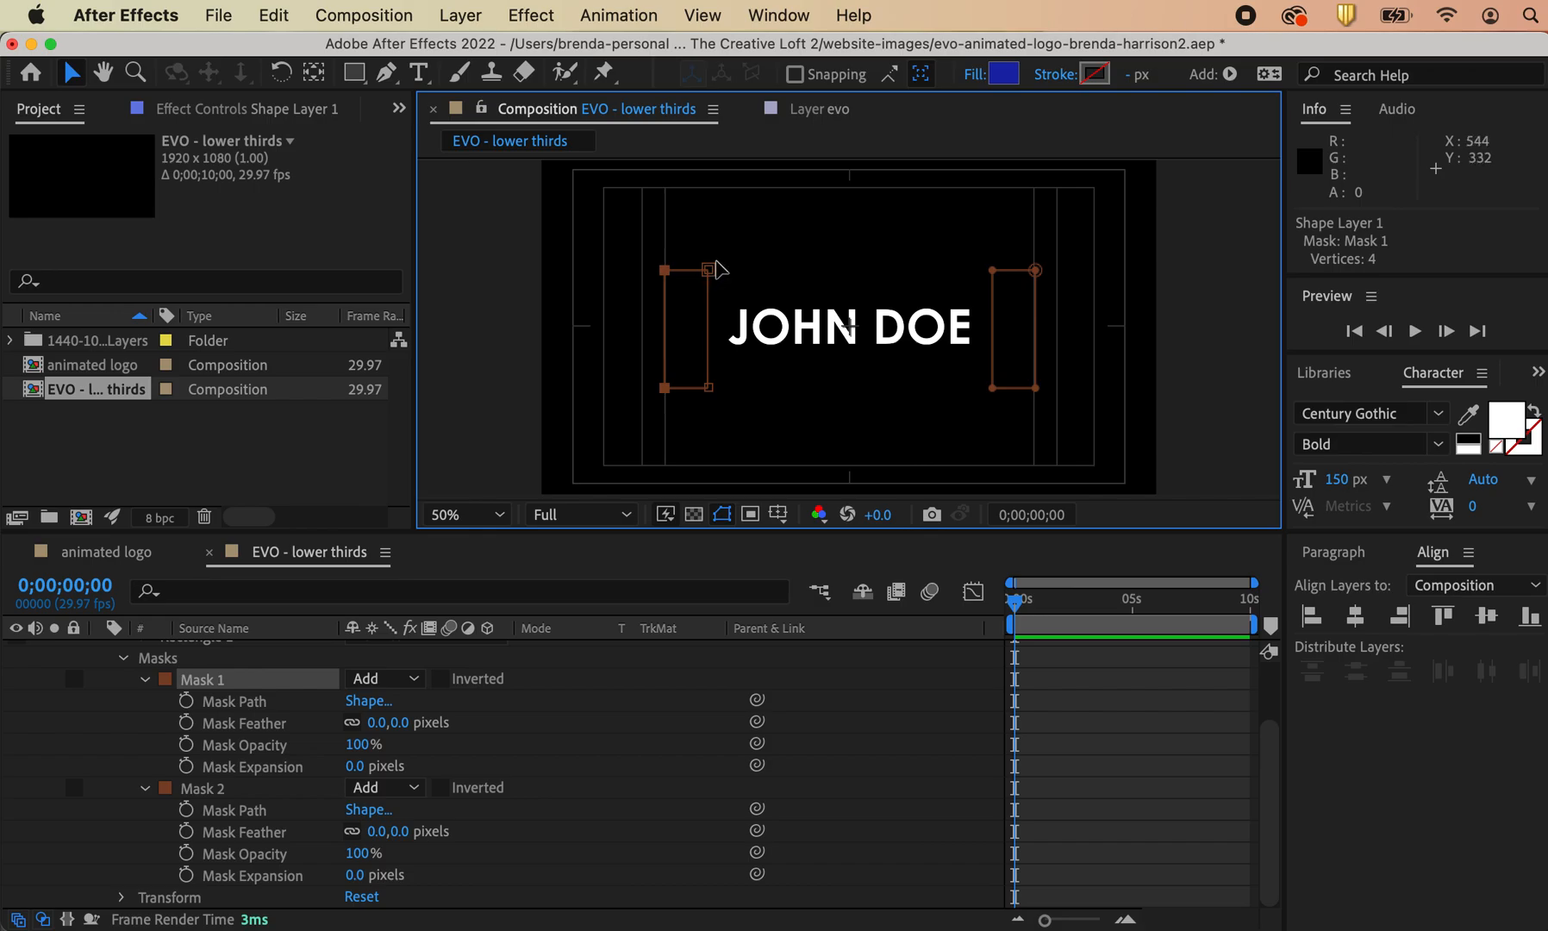
pyautogui.click(711, 388)
pyautogui.keyDown('shift'); pyautogui.click(707, 271); pyautogui.keyUp('shift')
pyautogui.click(185, 700)
pyautogui.click(186, 809)
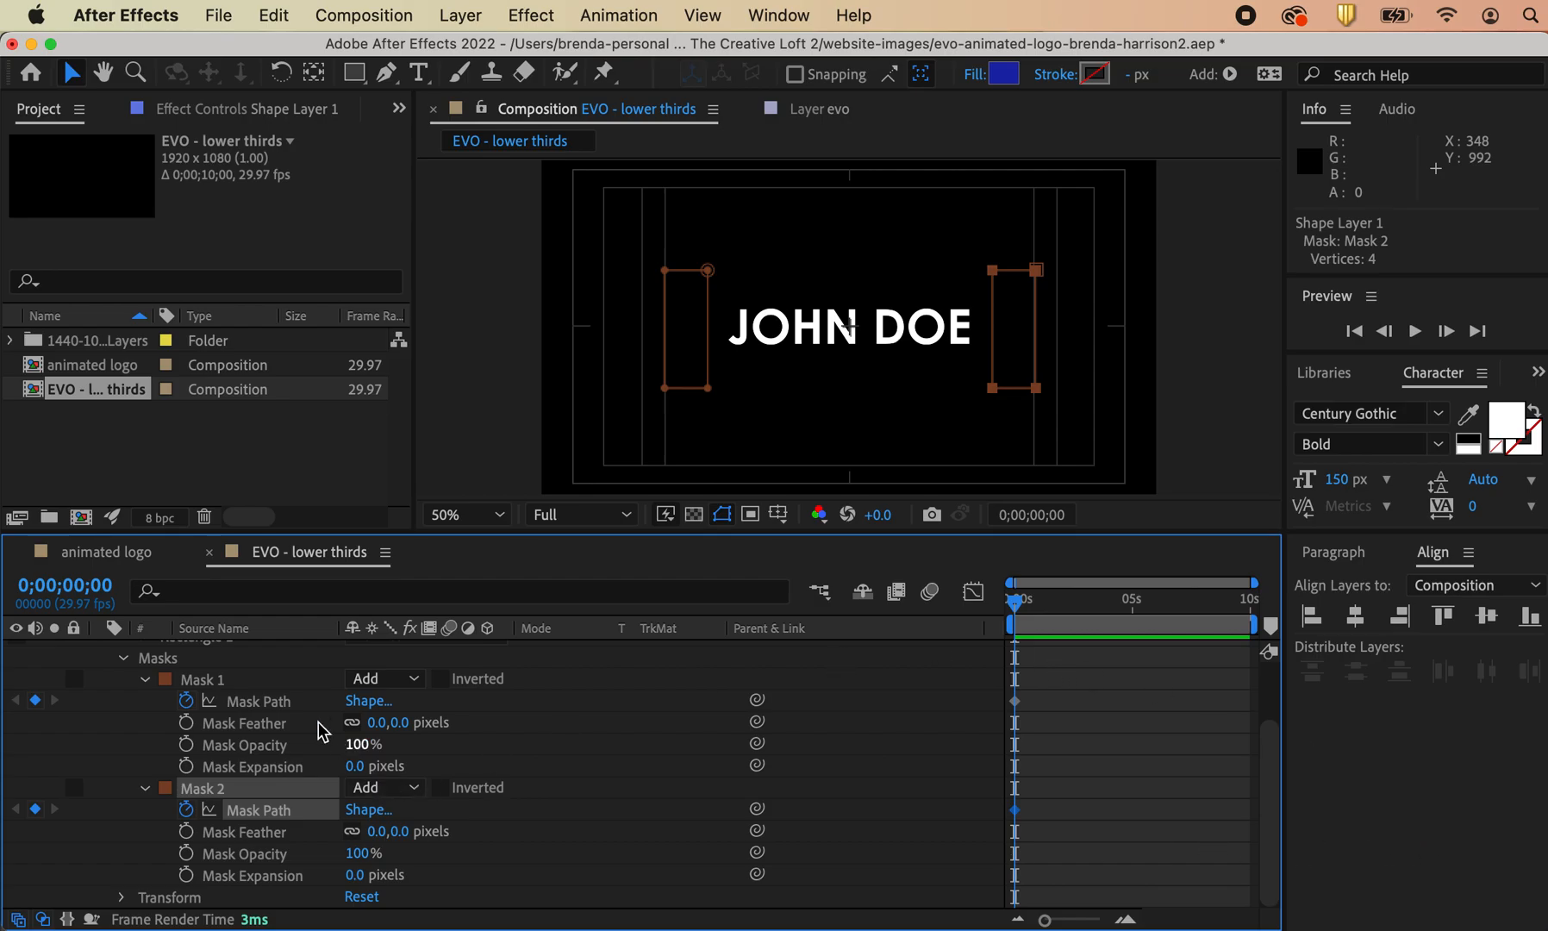
# Step: Move the two inner vertices of Mask 1 right to slightly past the middle of the blue rectangle
pyautogui.click(233, 681)
pyautogui.click(706, 272)
pyautogui.click(525, 318)
pyautogui.click(707, 272)
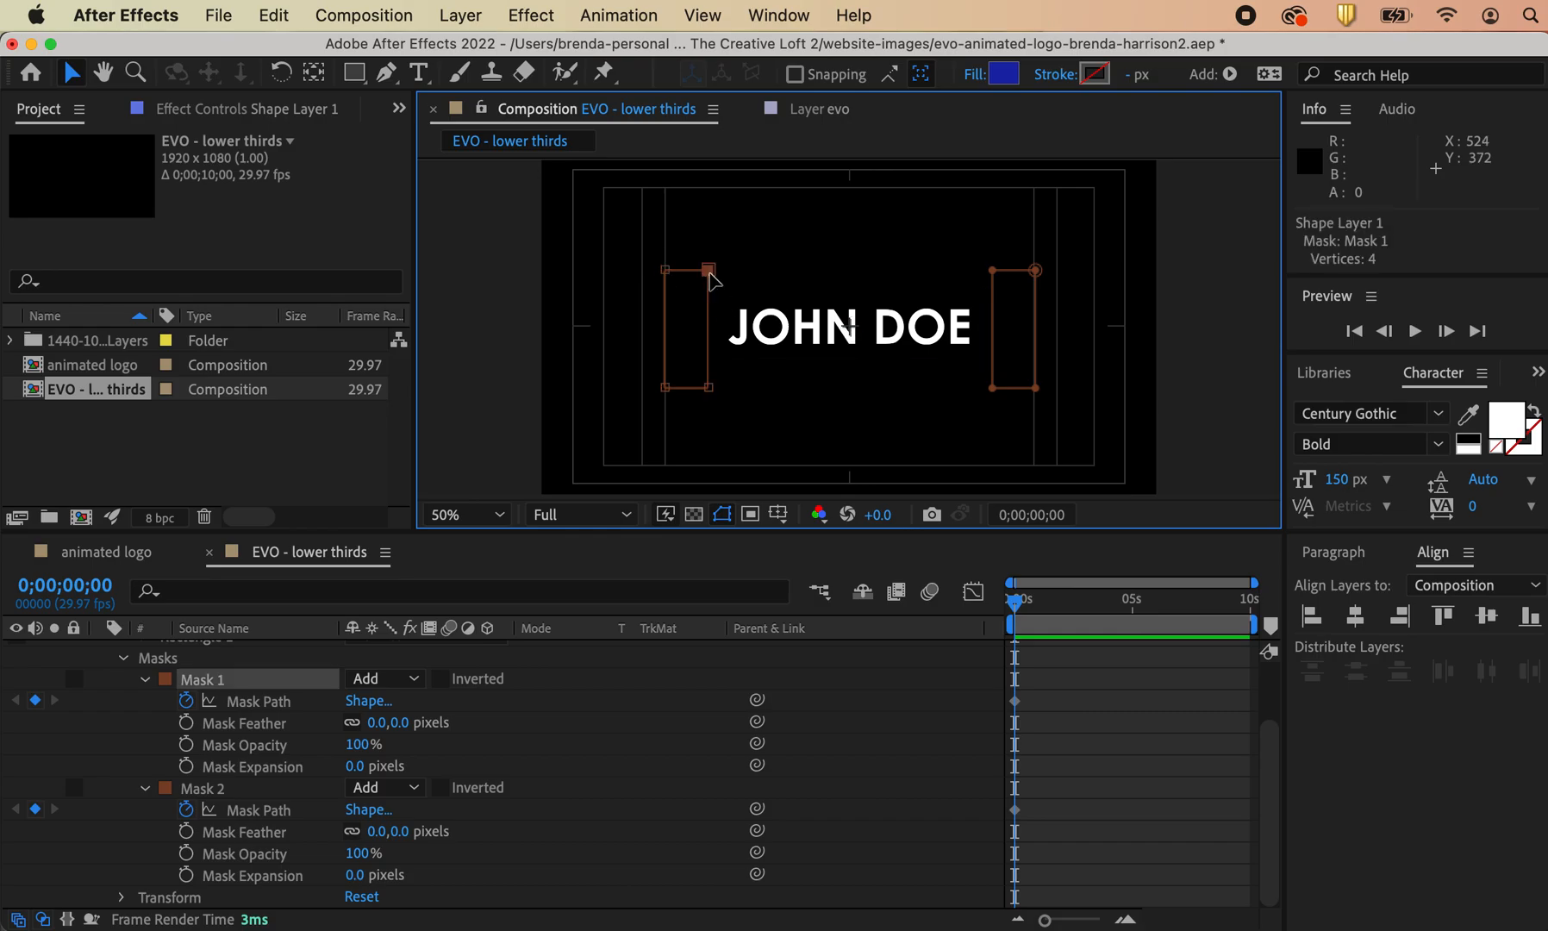
pyautogui.keyDown('shift'); pyautogui.click(709, 387); pyautogui.keyUp('shift')
pyautogui.hotkey('shift', 'Right')
pyautogui.hotkey('shift', 'Right')
pyautogui.hotkey('shift', 'Right')
pyautogui.hotkey('shift', 'Right')
pyautogui.hotkey('shift', 'Right')
pyautogui.hotkey('shift', 'Right')
pyautogui.hotkey('shift', 'Right')
pyautogui.hotkey('shift', 'Right')
pyautogui.hotkey('shift', 'Right')
pyautogui.hotkey('shift', 'Right')
pyautogui.hotkey('shift', 'Right')
pyautogui.hotkey('shift', 'Right')
pyautogui.hotkey('shift', 'Right')
pyautogui.hotkey('shift', 'Right')
pyautogui.hotkey('shift', 'Right')
pyautogui.hotkey('shift', 'Right')
pyautogui.hotkey('shift', 'Right')
pyautogui.hotkey('shift', 'Right')
pyautogui.hotkey('shift', 'Right')
pyautogui.hotkey('shift', 'Right')
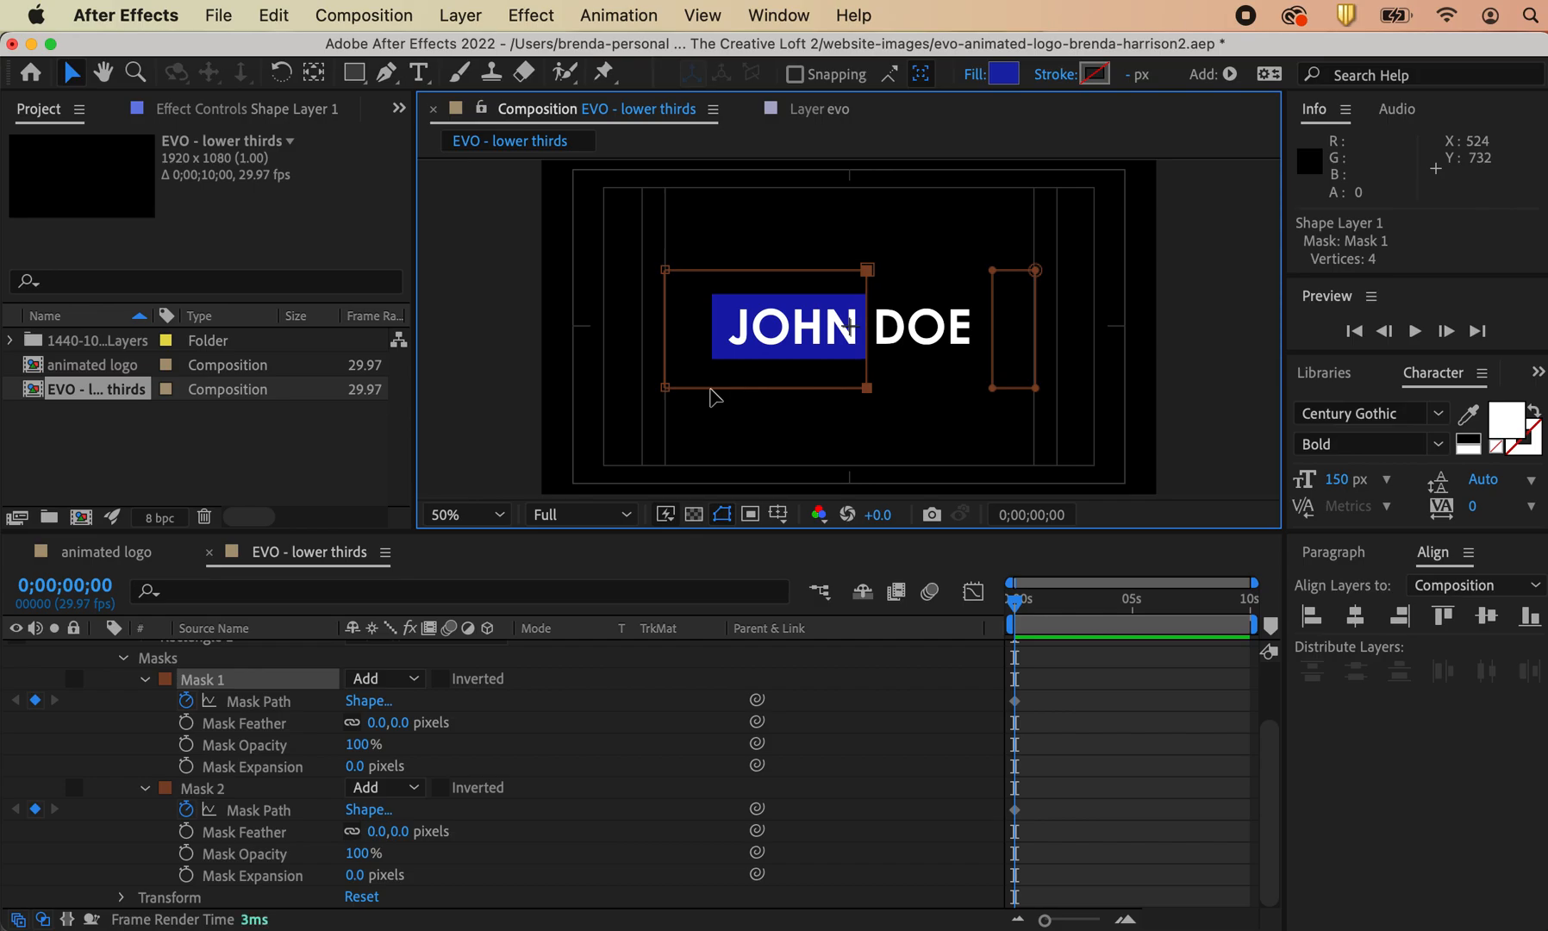
pyautogui.hotkey('shift', 'Left')
pyautogui.hotkey('shift', 'Left')
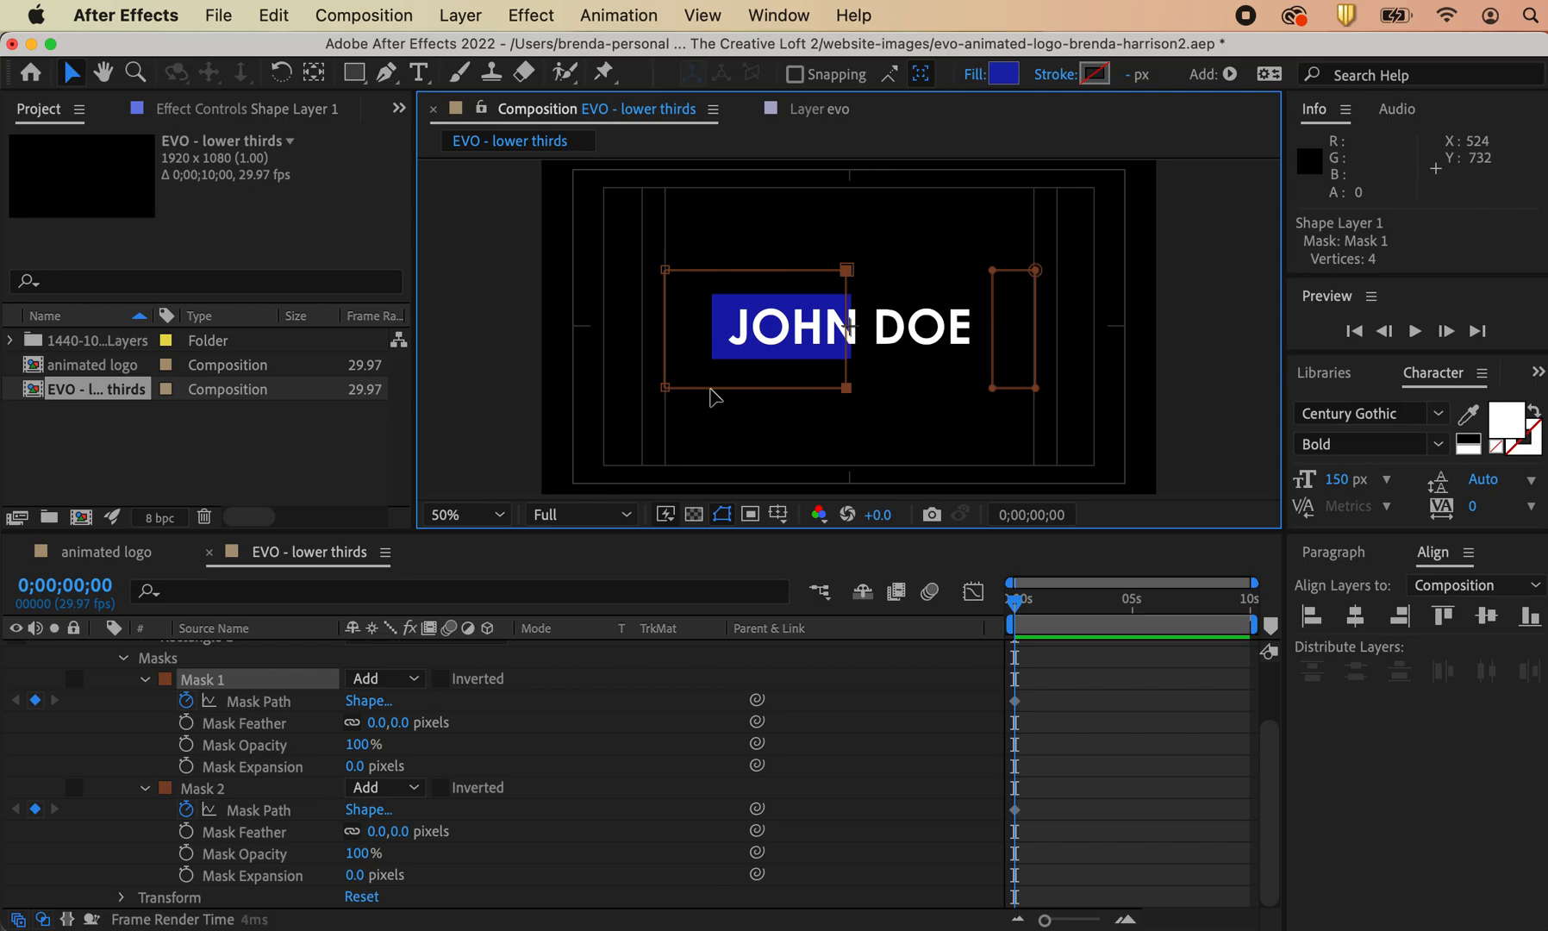
pyautogui.hotkey('shift', 'Right')
pyautogui.hotkey('shift', 'Right')
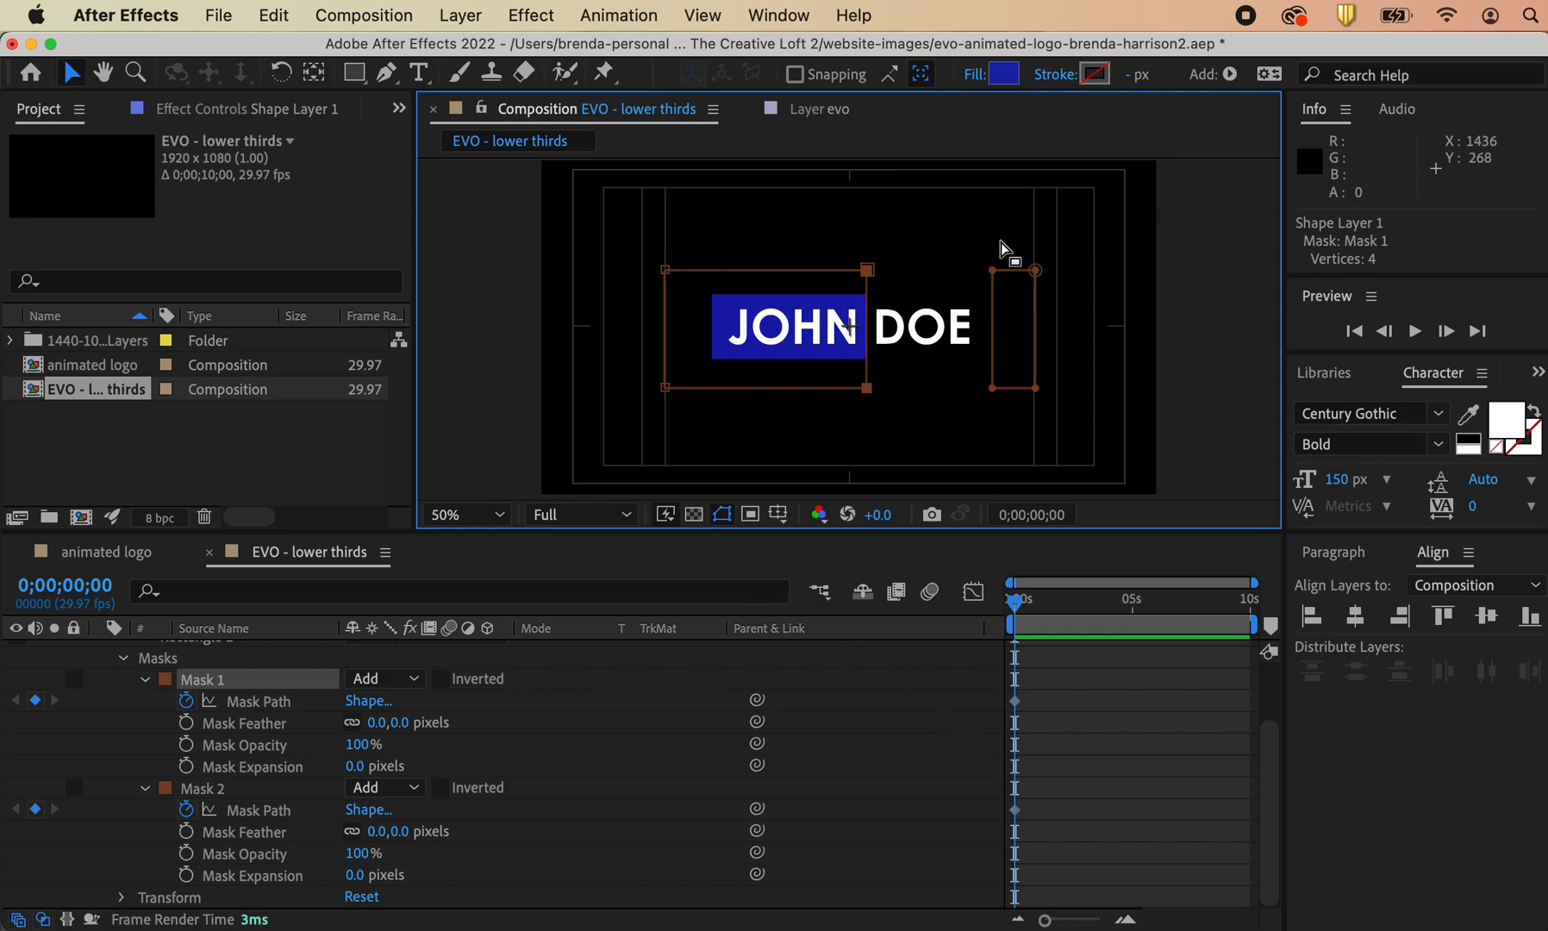
# Step: Move the two inner vertices of Mask 2 left until that edge meets the inner edge of Mask 1
pyautogui.click(992, 272)
pyautogui.keyDown('shift'); pyautogui.click(992, 387); pyautogui.keyUp('shift')
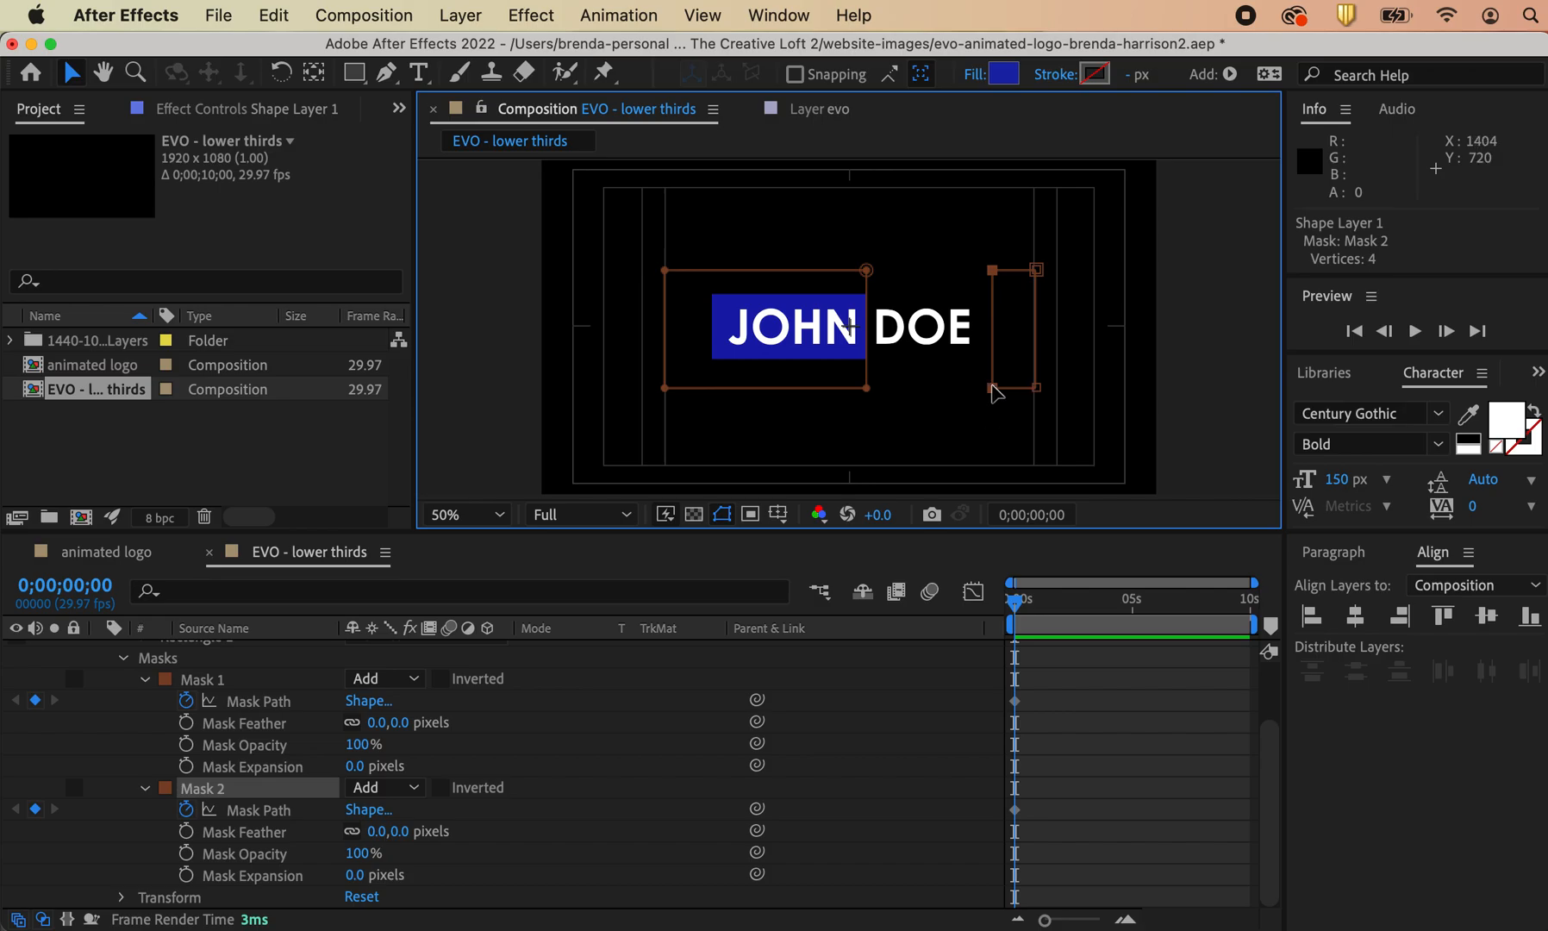
pyautogui.hotkey('shift', 'Left')
pyautogui.hotkey('shift', 'Left')
pyautogui.hotkey('shift', 'Left')
pyautogui.hotkey('shift', 'Left')
pyautogui.hotkey('shift', 'Left')
pyautogui.hotkey('shift', 'Left')
pyautogui.hotkey('shift', 'Left')
pyautogui.hotkey('shift', 'Left')
pyautogui.hotkey('shift', 'Left')
pyautogui.hotkey('shift', 'Left')
pyautogui.hotkey('shift', 'Left')
pyautogui.hotkey('shift', 'Left')
pyautogui.hotkey('shift', 'Left')
pyautogui.hotkey('shift', 'Left')
pyautogui.hotkey('shift', 'Left')
pyautogui.hotkey('shift', 'Left')
pyautogui.hotkey('shift', 'Left')
pyautogui.hotkey('shift', 'Left')
pyautogui.hotkey('shift', 'Left')
pyautogui.hotkey('shift', 'Left')
pyautogui.hotkey('shift', 'Left')
pyautogui.hotkey('shift', 'Left')
pyautogui.hotkey('shift', 'Left')
pyautogui.hotkey('shift', 'Left')
pyautogui.hotkey('shift', 'Left')
pyautogui.hotkey('shift', 'Left')
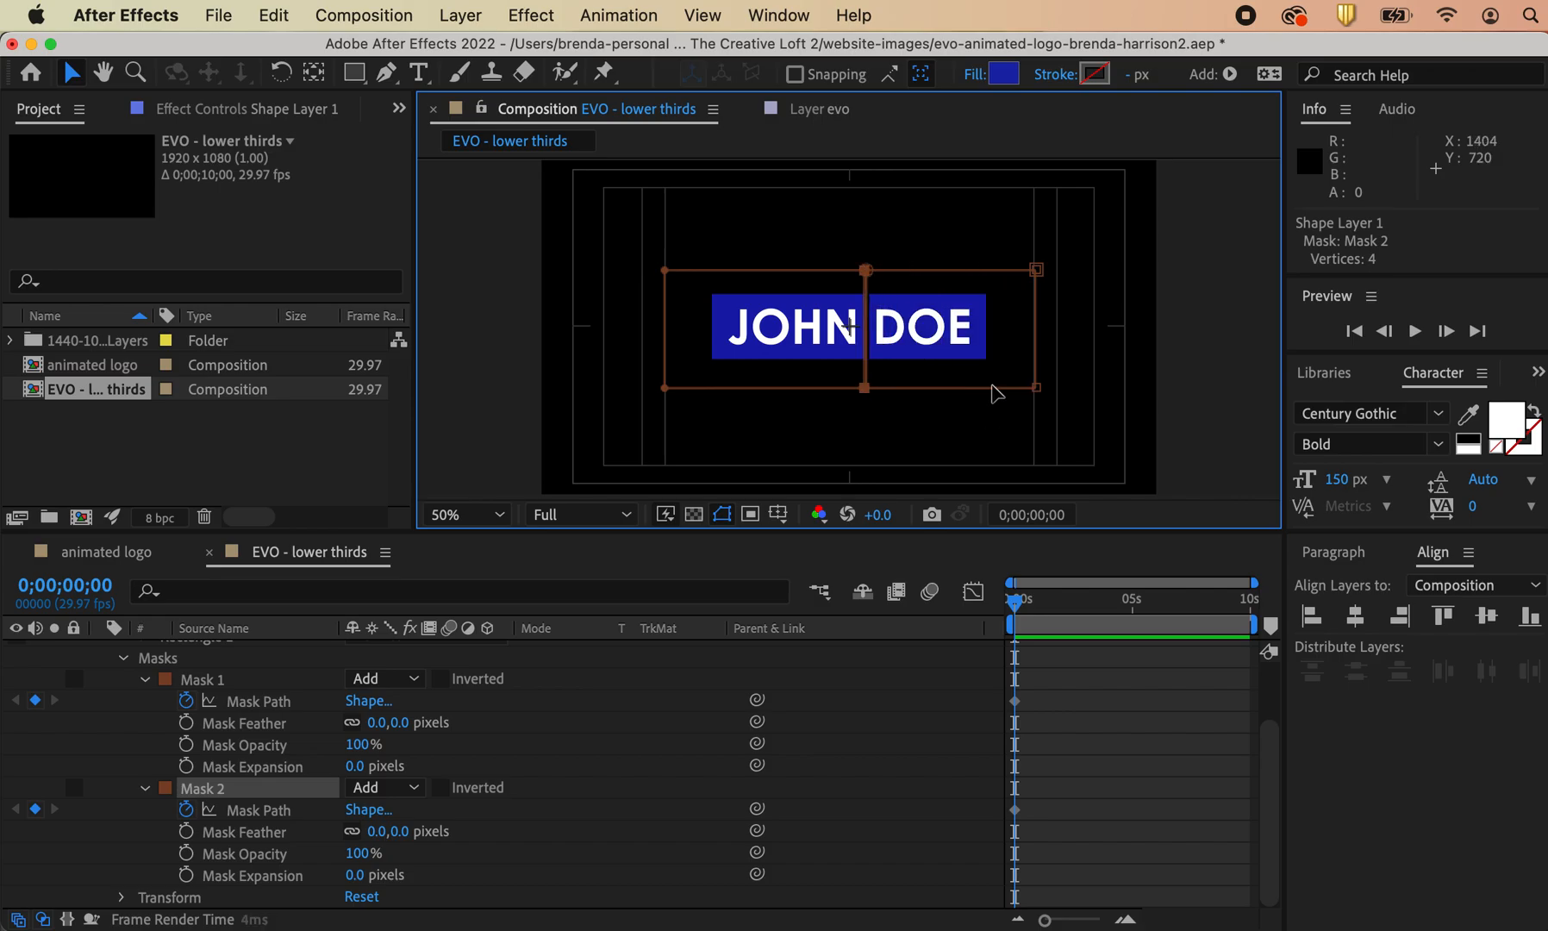
pyautogui.hotkey('shift', 'Right')
pyautogui.hotkey('shift', 'Right')
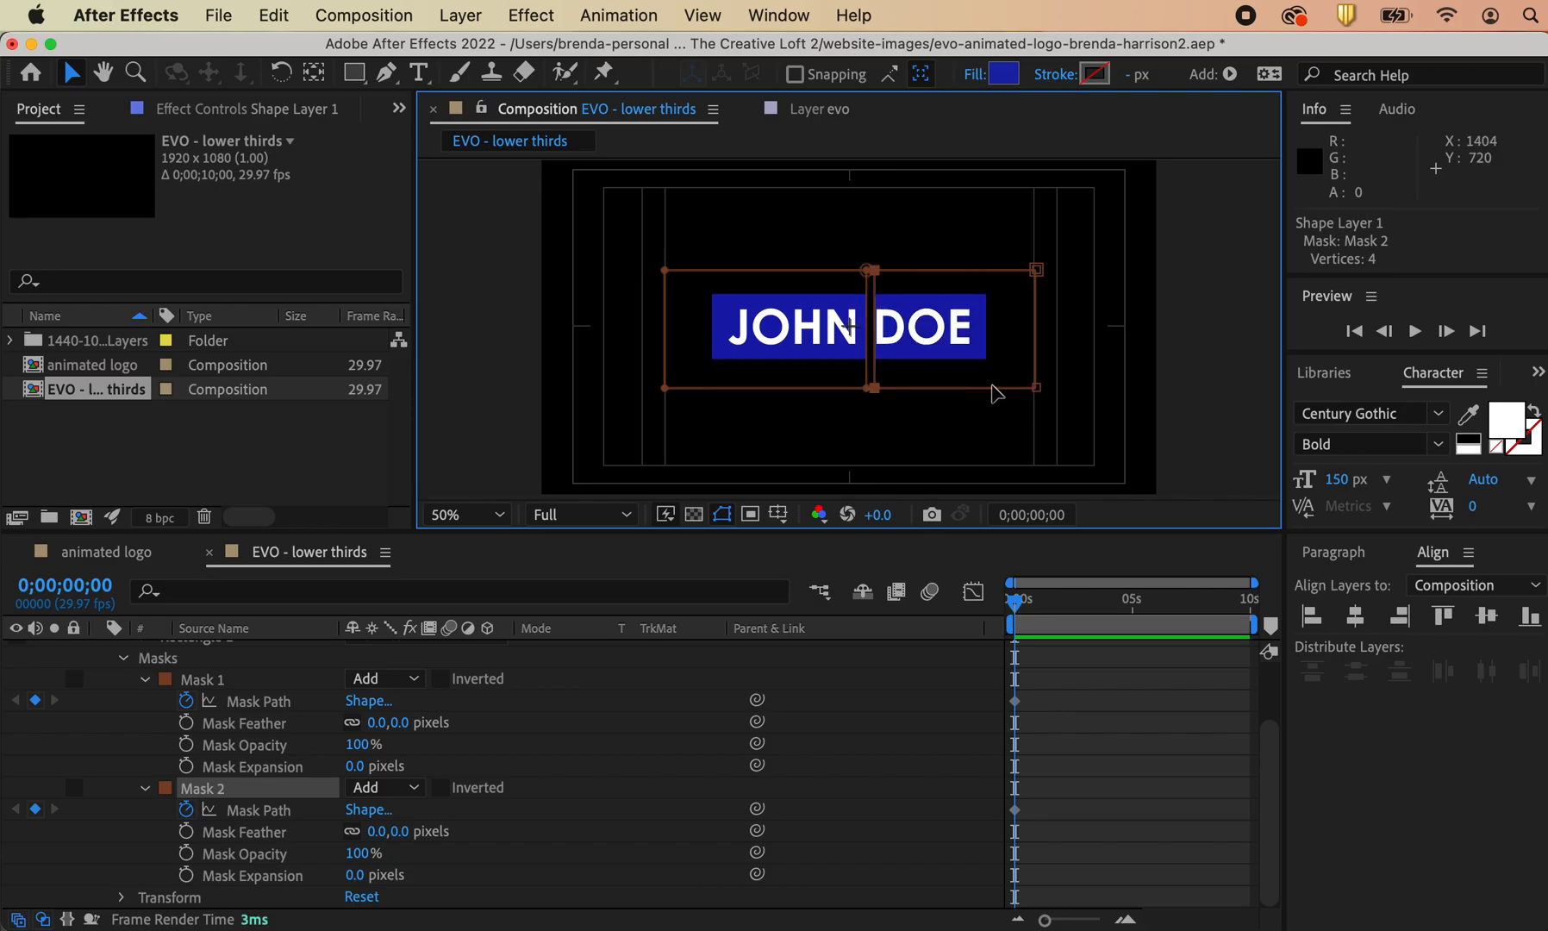
pyautogui.hotkey('shift', 'Left')
pyautogui.hotkey('shift', 'Left')
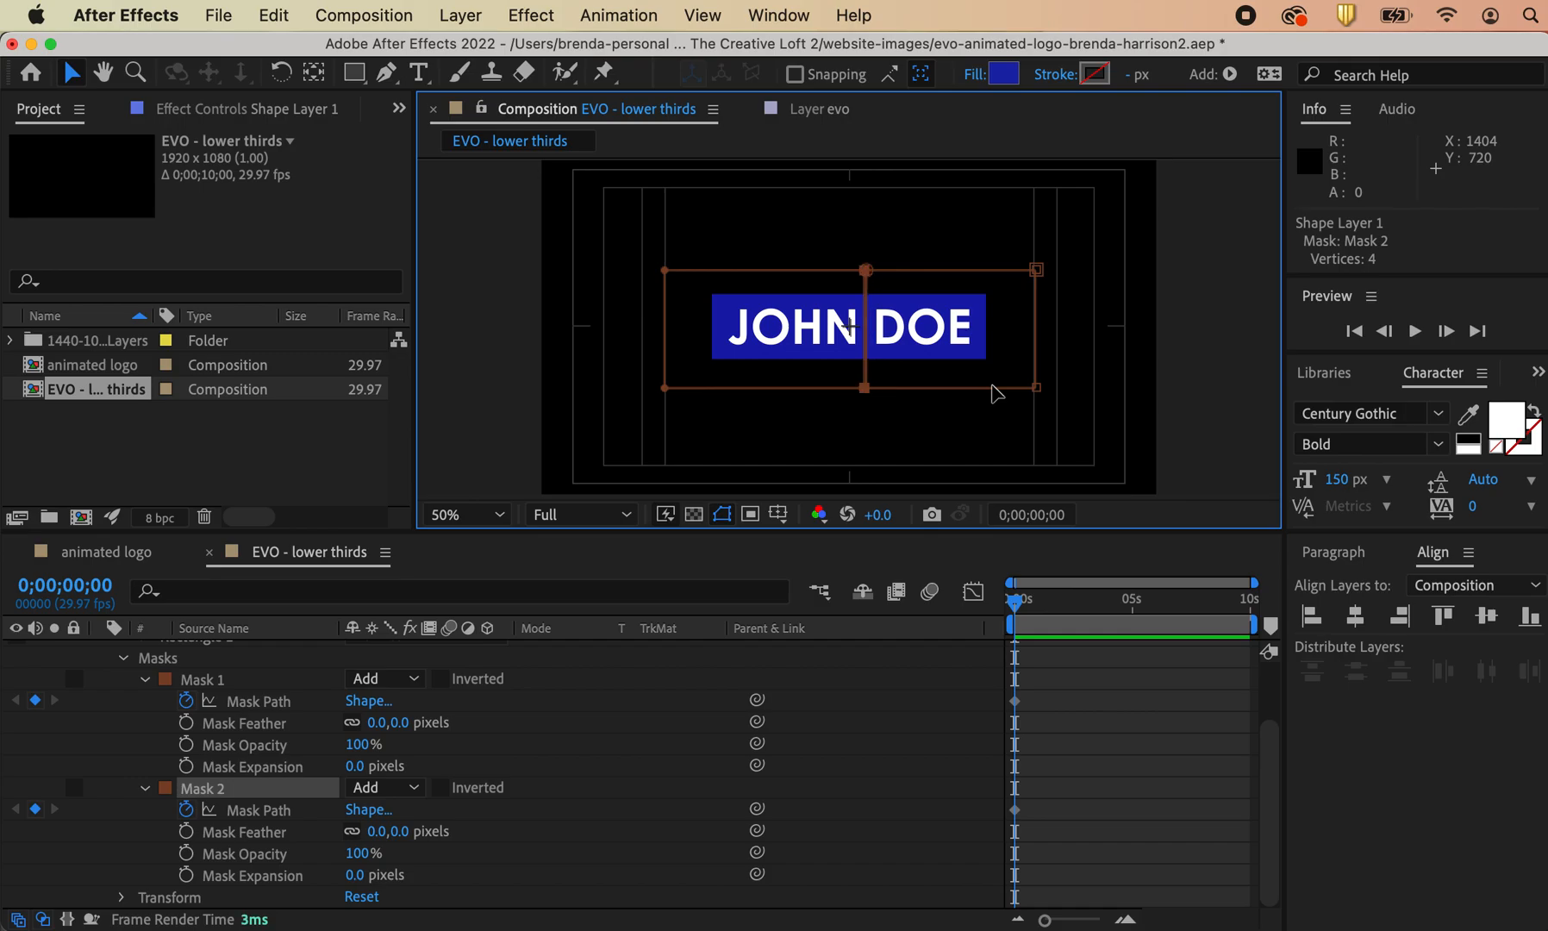
# Step: Undo the inner vertex moves on both masks so they sit outside the blue rectangle again at 0;00;00;00
pyautogui.click(505, 287)
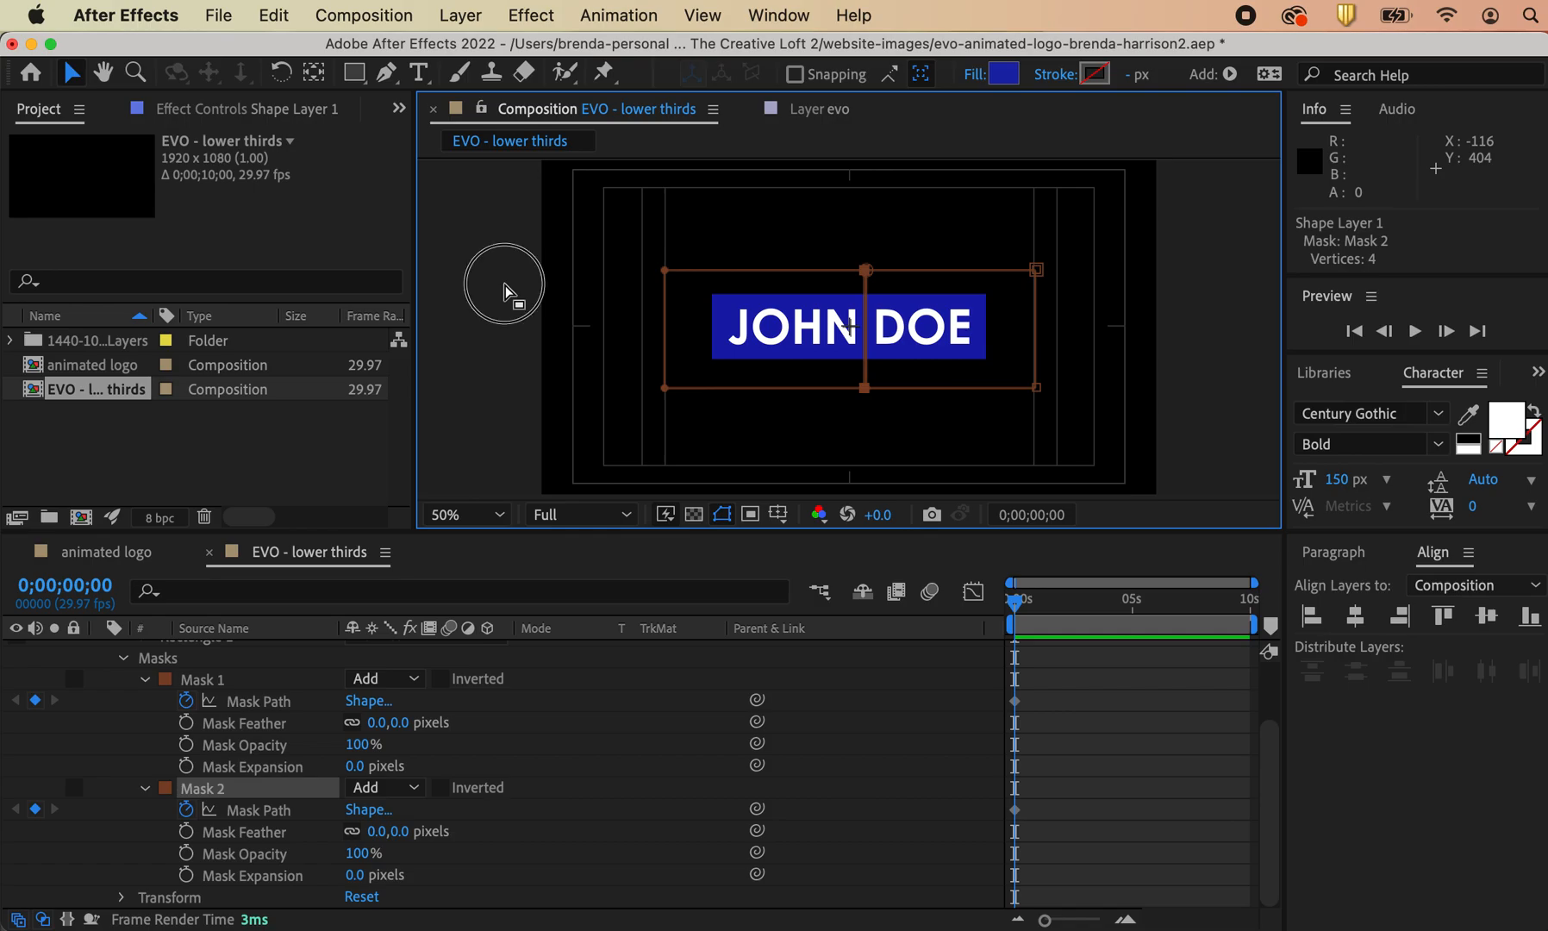
pyautogui.click(505, 287)
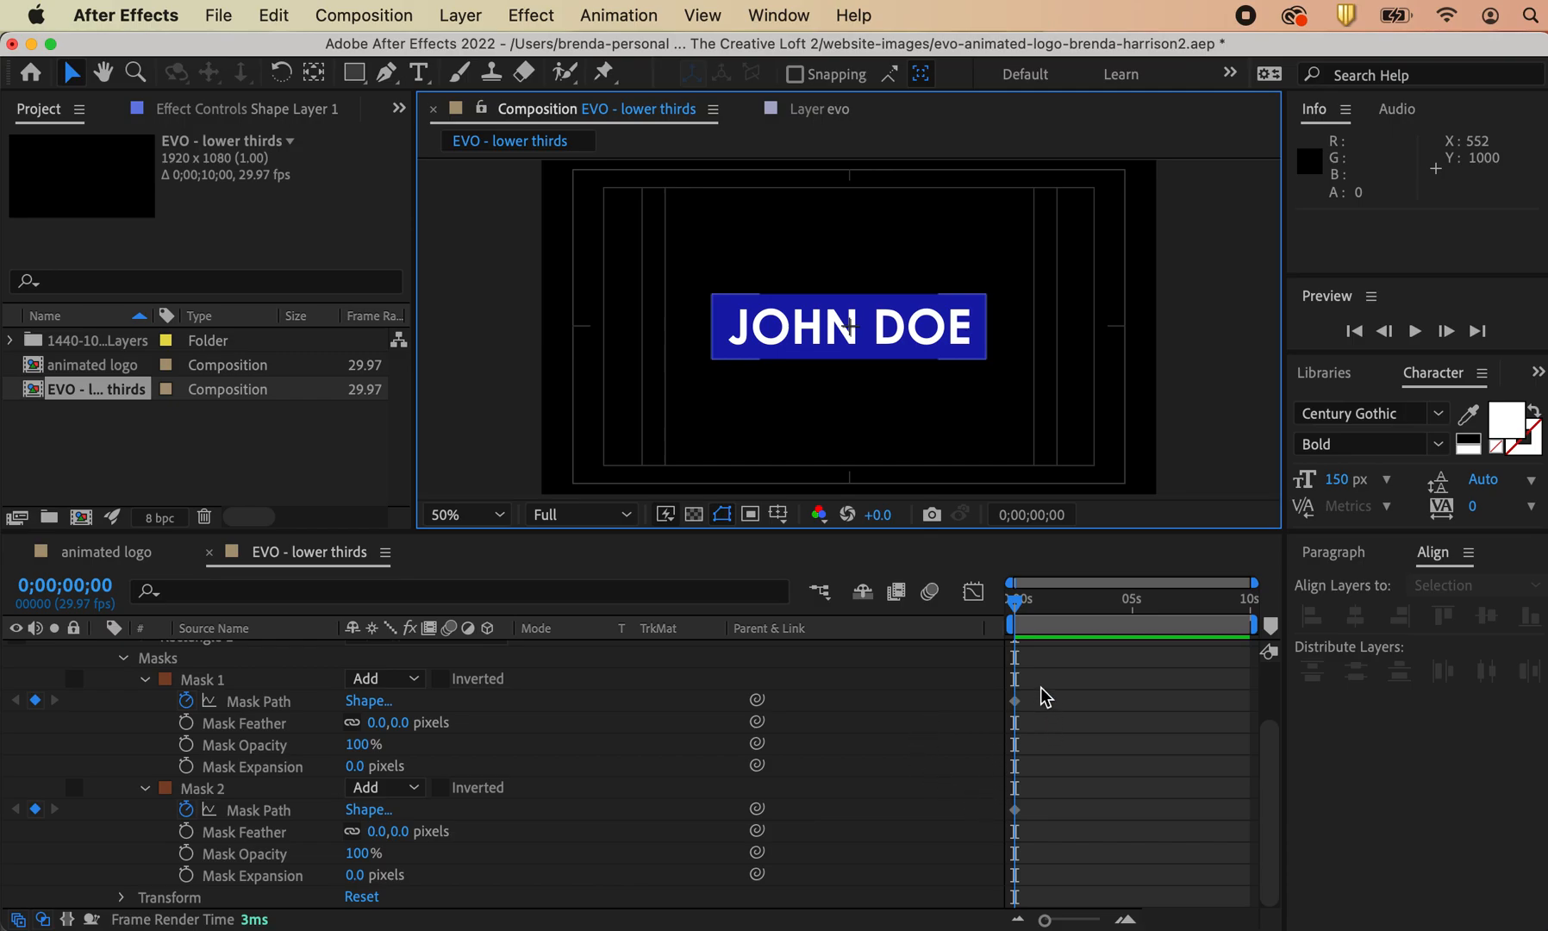
pyautogui.press('super+z')
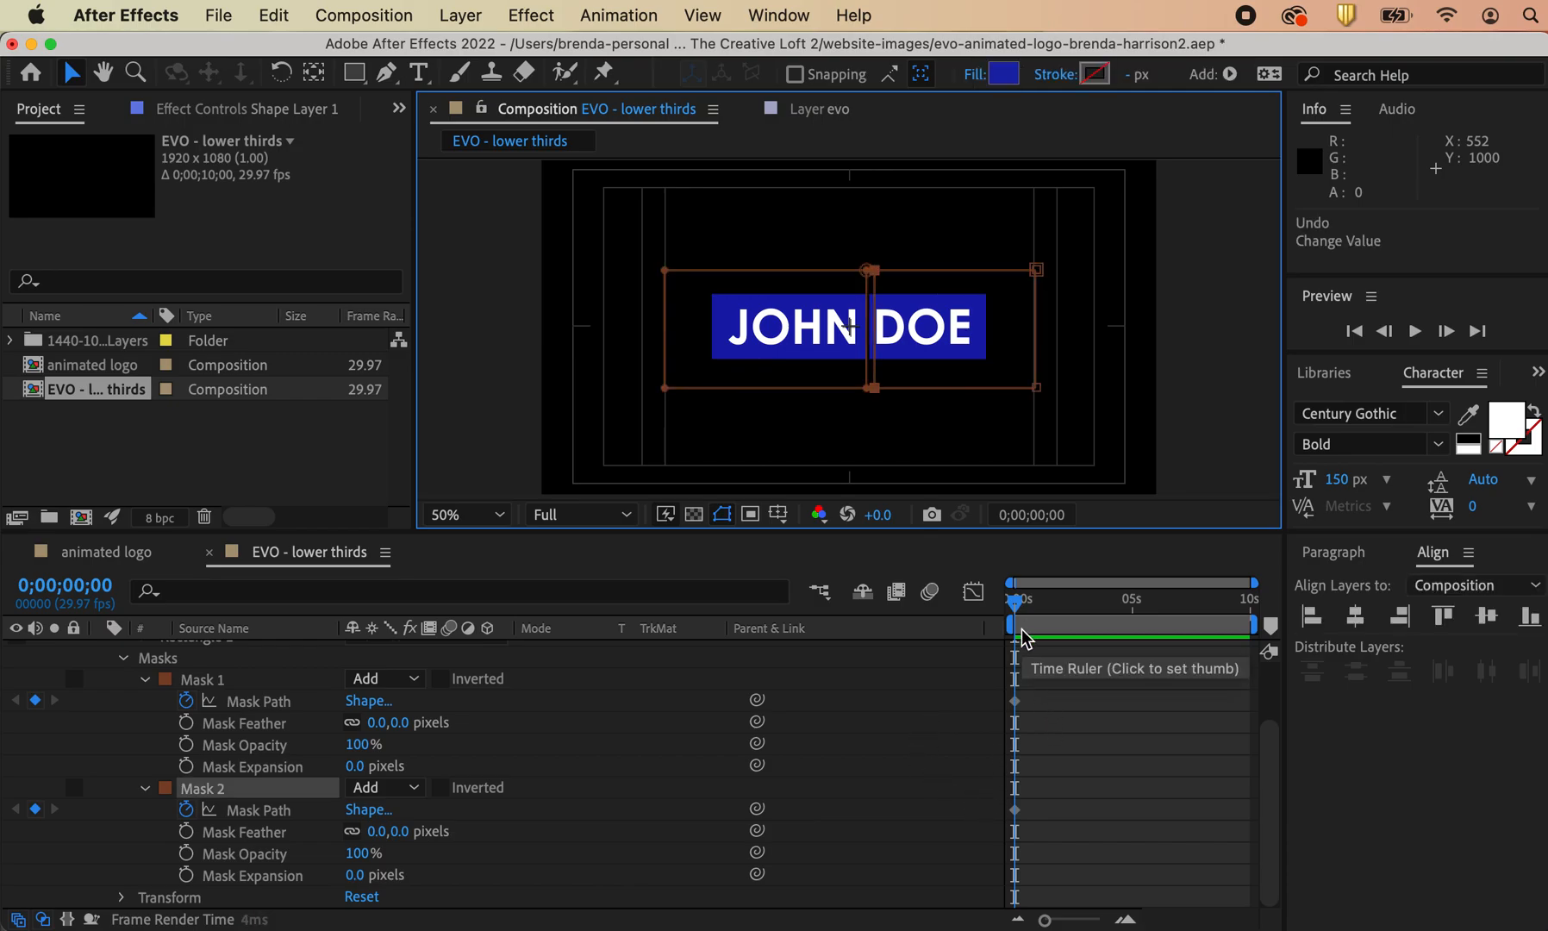
pyautogui.press('super+z')
pyautogui.press('super+z')
pyautogui.press('super+z')
pyautogui.press('super+z')
pyautogui.press('super+z')
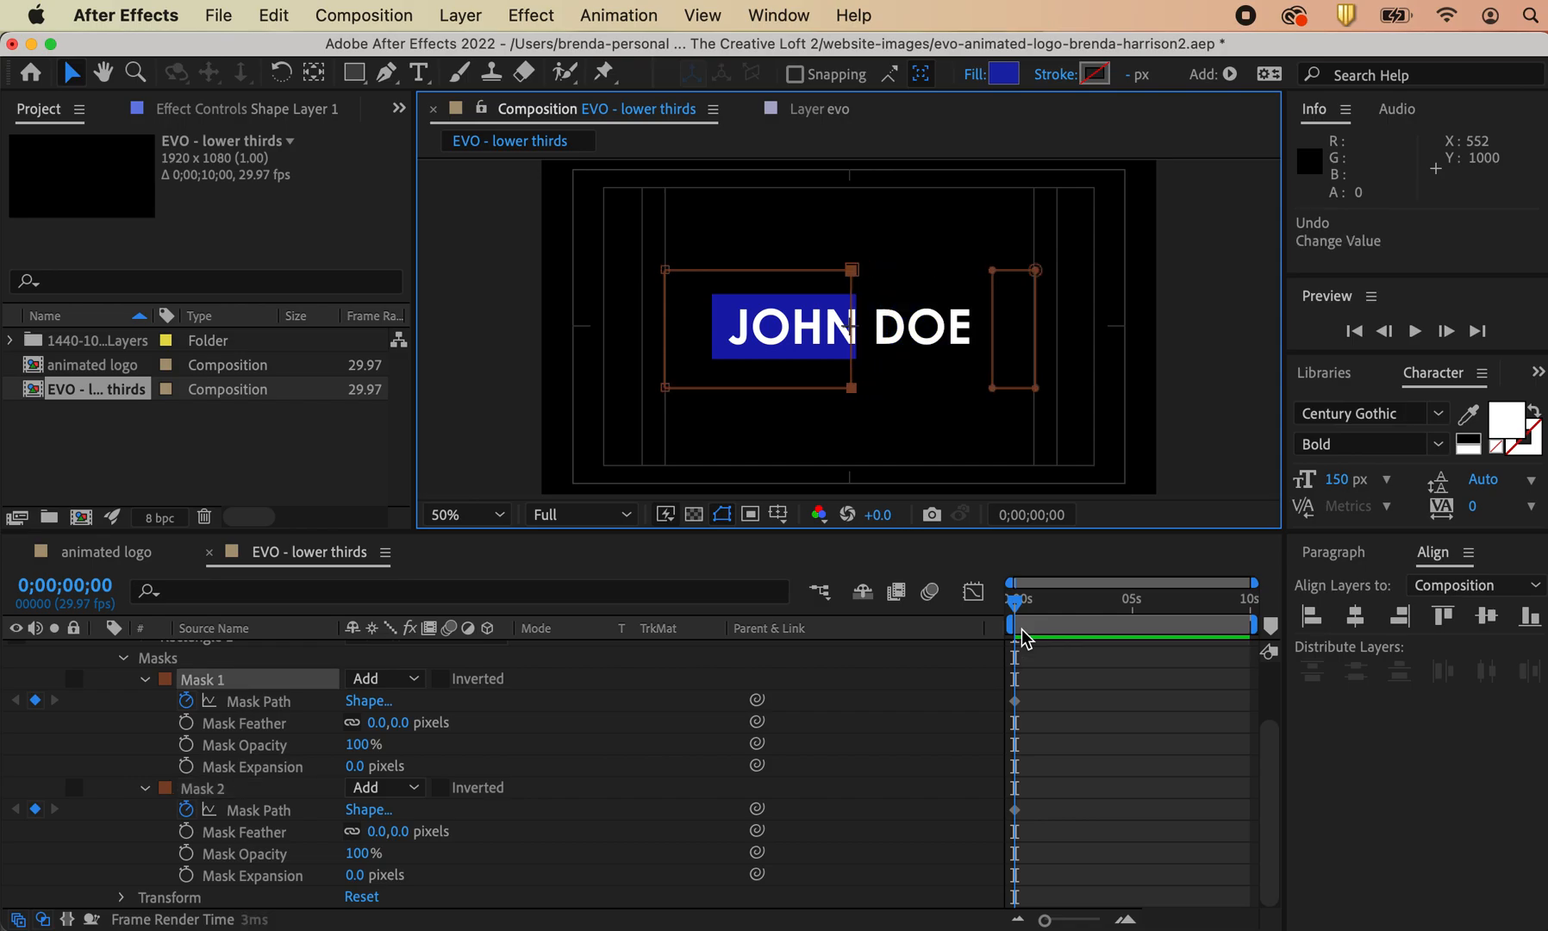
pyautogui.press('super+z')
pyautogui.press('super+z')
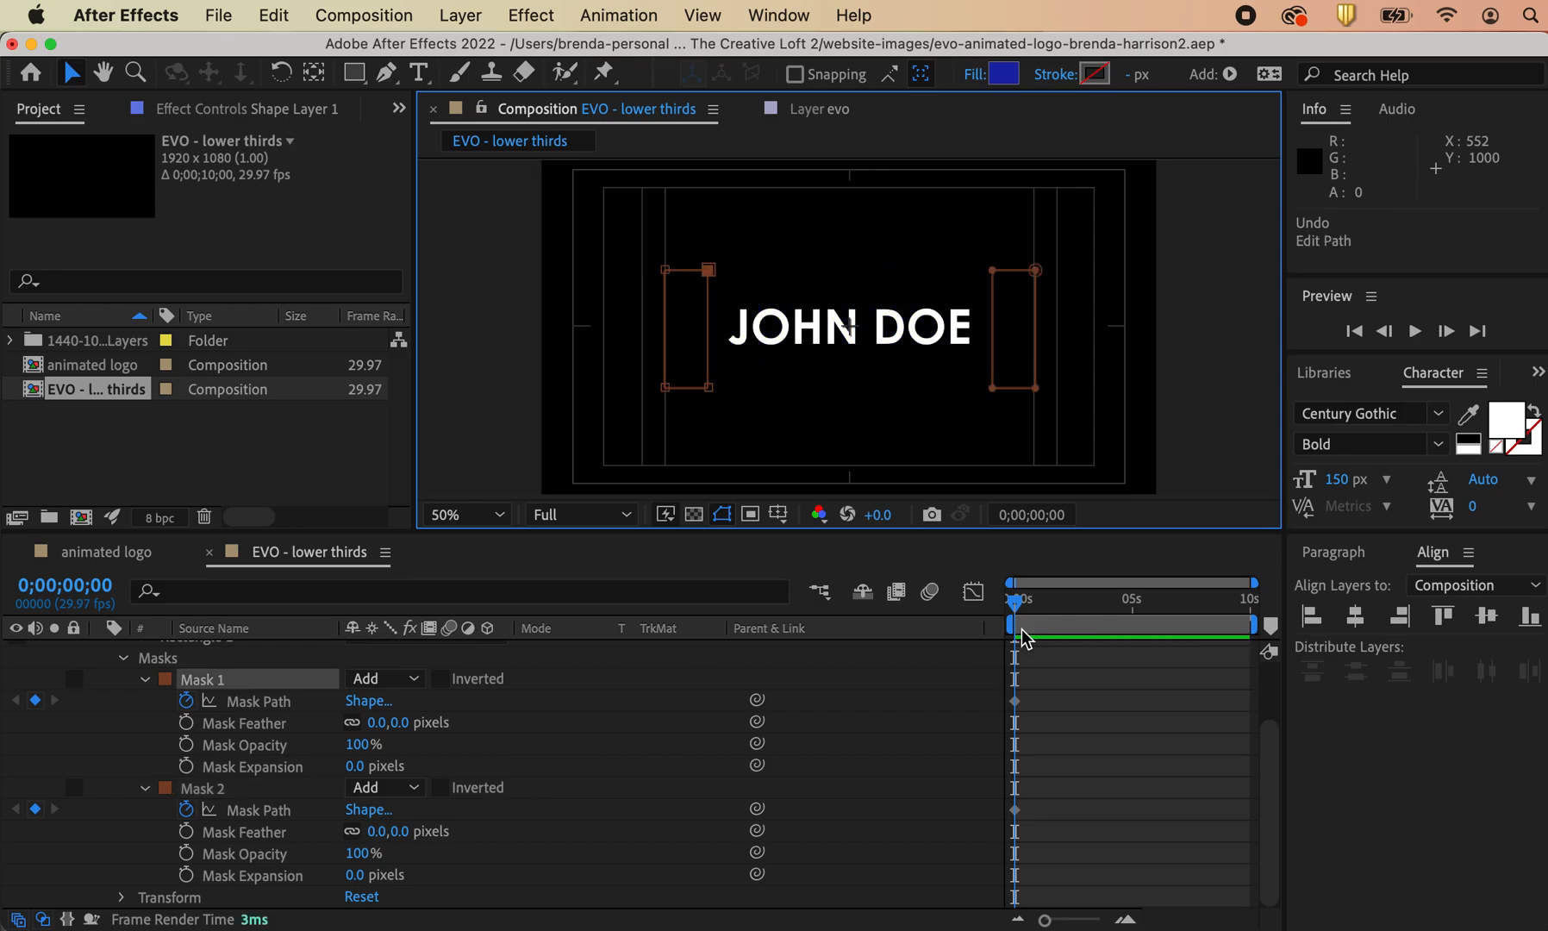
# Step: At 0;00;01;29, move Mask 1's two inner vertices right to slightly past the middle of the blue rectangle
pyautogui.moveTo(1017, 603); pyautogui.dragTo(1085, 610)
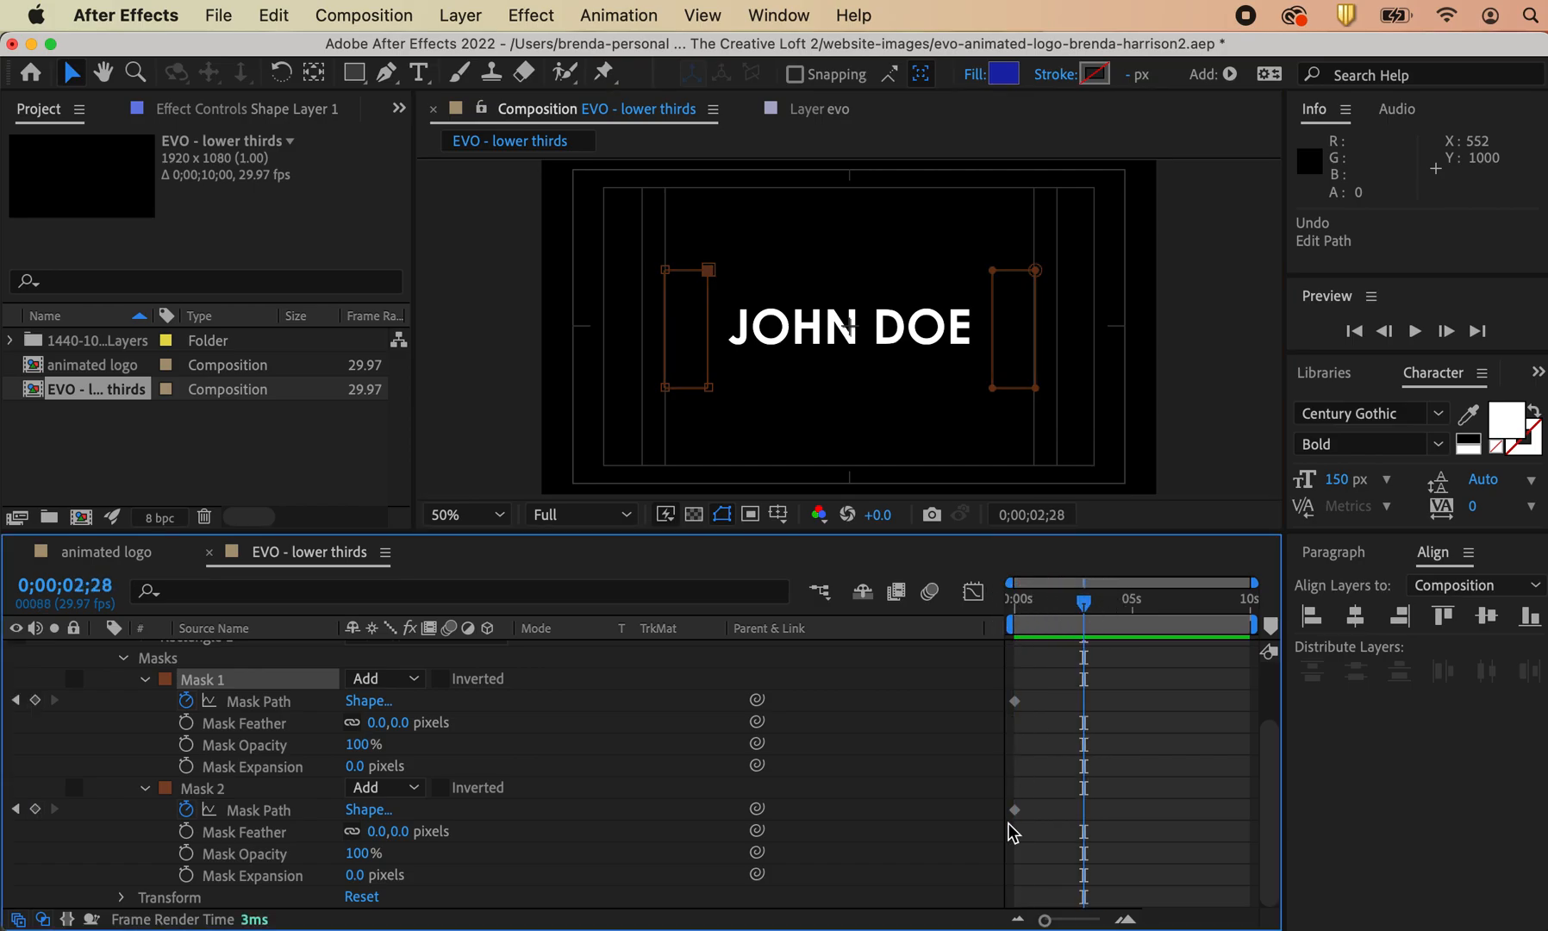
pyautogui.moveTo(1045, 919); pyautogui.dragTo(1068, 920)
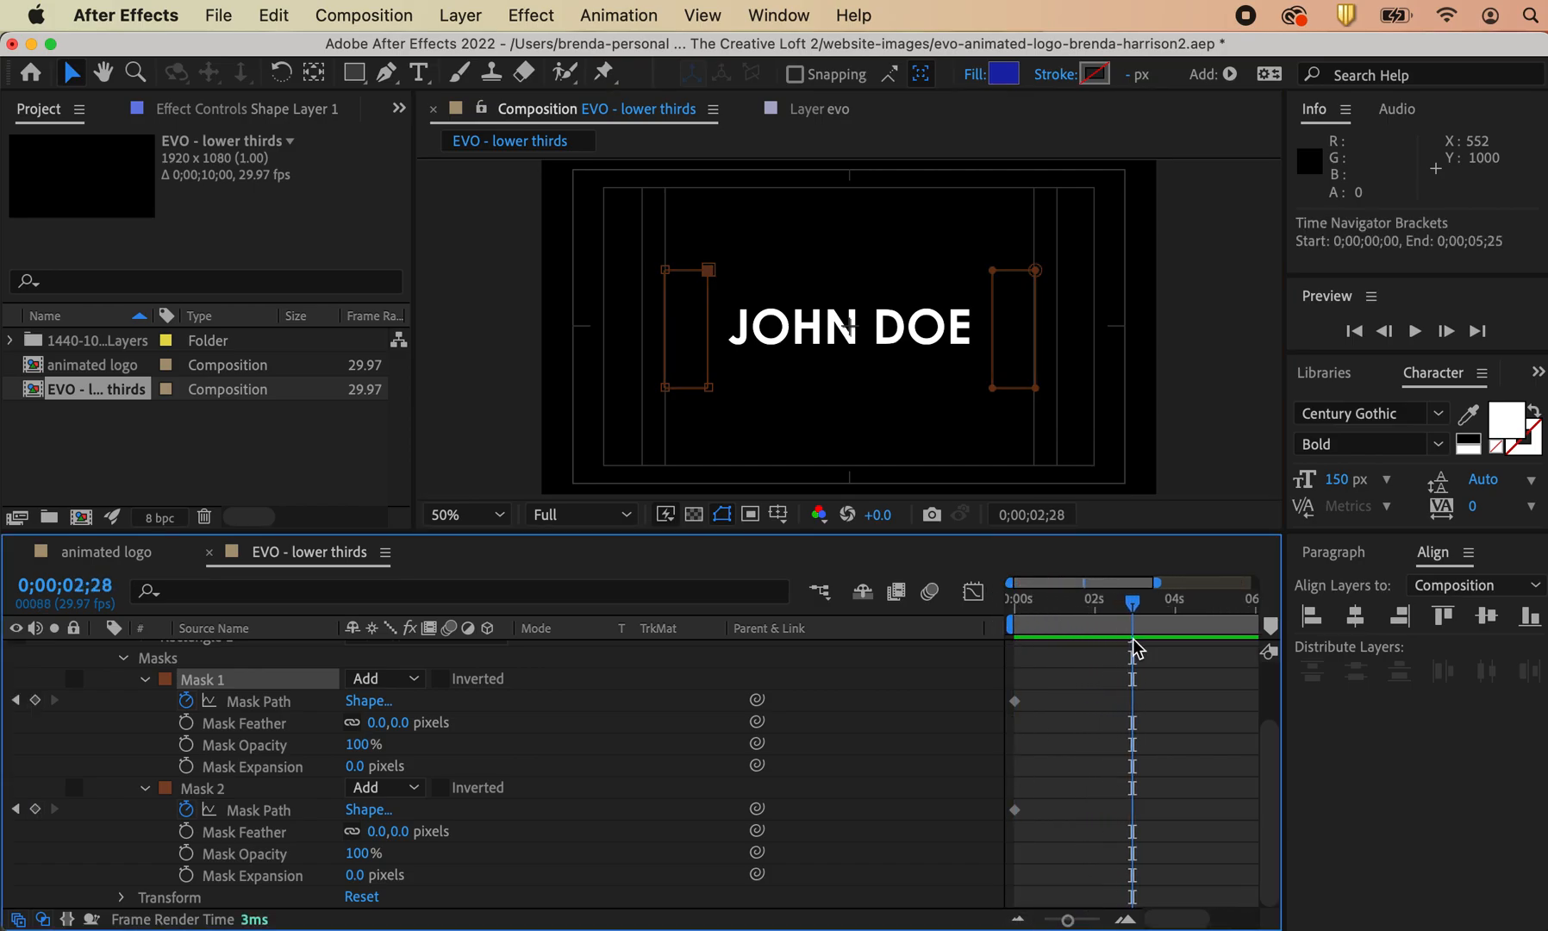
pyautogui.moveTo(1130, 600); pyautogui.dragTo(1095, 606)
pyautogui.click(704, 273)
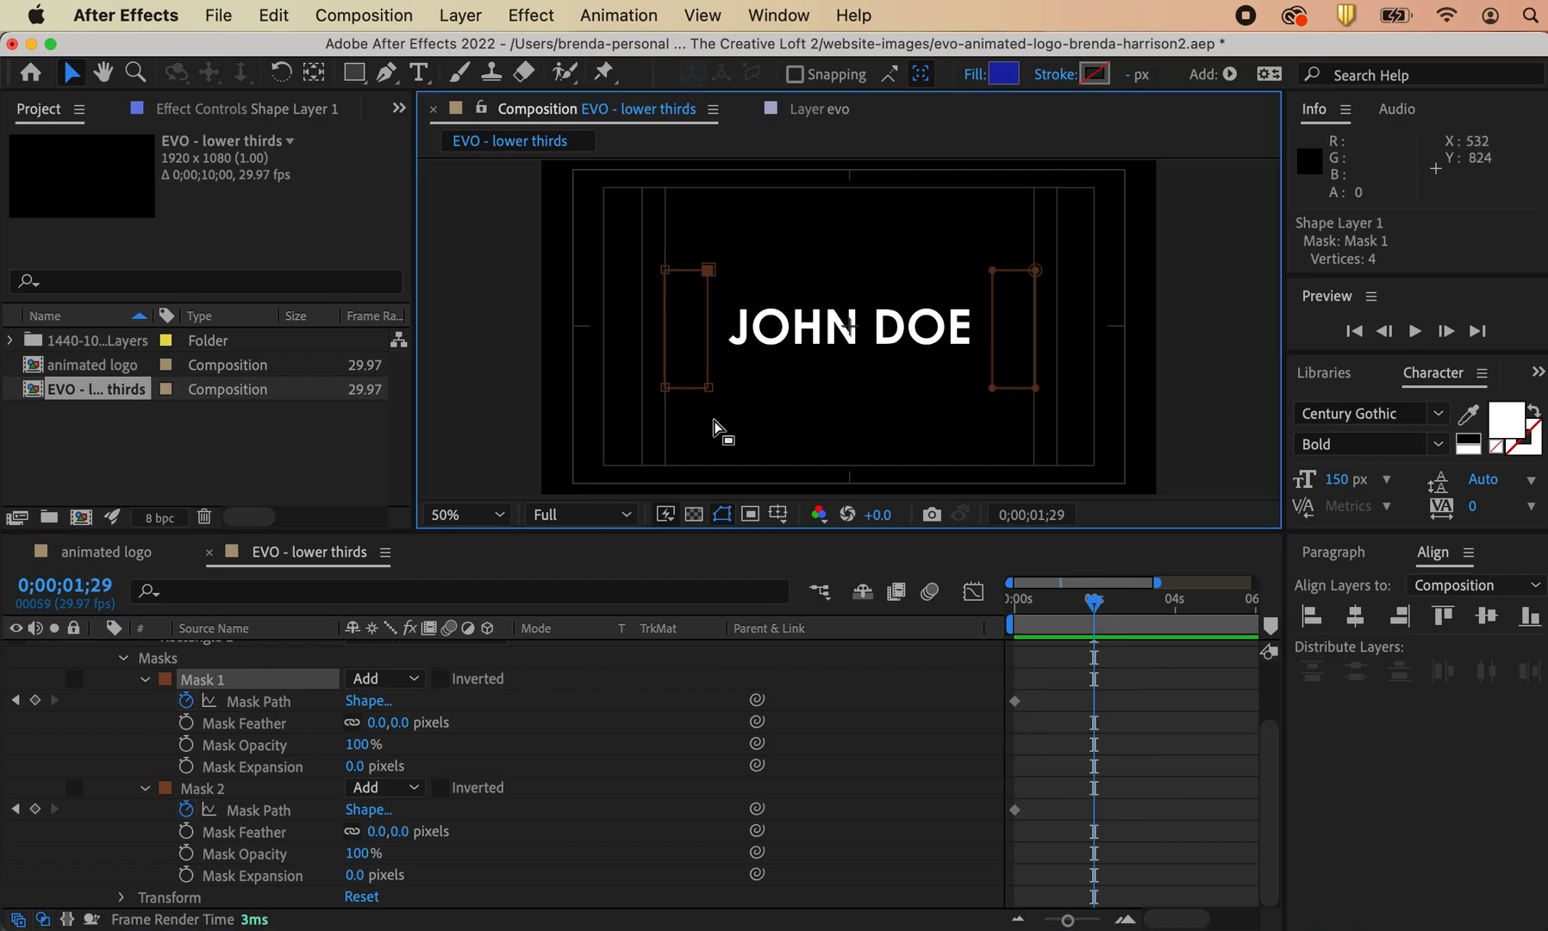
pyautogui.keyDown('shift'); pyautogui.click(709, 388); pyautogui.keyUp('shift')
pyautogui.hotkey('shift', 'Right')
pyautogui.hotkey('shift', 'Right')
pyautogui.hotkey('shift', 'Right')
pyautogui.hotkey('shift', 'Right')
pyautogui.hotkey('shift', 'Right')
pyautogui.hotkey('shift', 'Right')
pyautogui.hotkey('shift', 'Right')
pyautogui.hotkey('shift', 'Right')
pyautogui.hotkey('shift', 'Right')
pyautogui.hotkey('shift', 'Right')
pyautogui.hotkey('shift', 'Right')
pyautogui.hotkey('shift', 'Right')
pyautogui.hotkey('shift', 'Right')
pyautogui.hotkey('shift', 'Right')
pyautogui.hotkey('shift', 'Right')
pyautogui.hotkey('shift', 'Right')
pyautogui.hotkey('shift', 'Right')
pyautogui.hotkey('shift', 'Right')
pyautogui.hotkey('shift', 'Right')
pyautogui.hotkey('shift', 'Right')
pyautogui.hotkey('shift', 'Right')
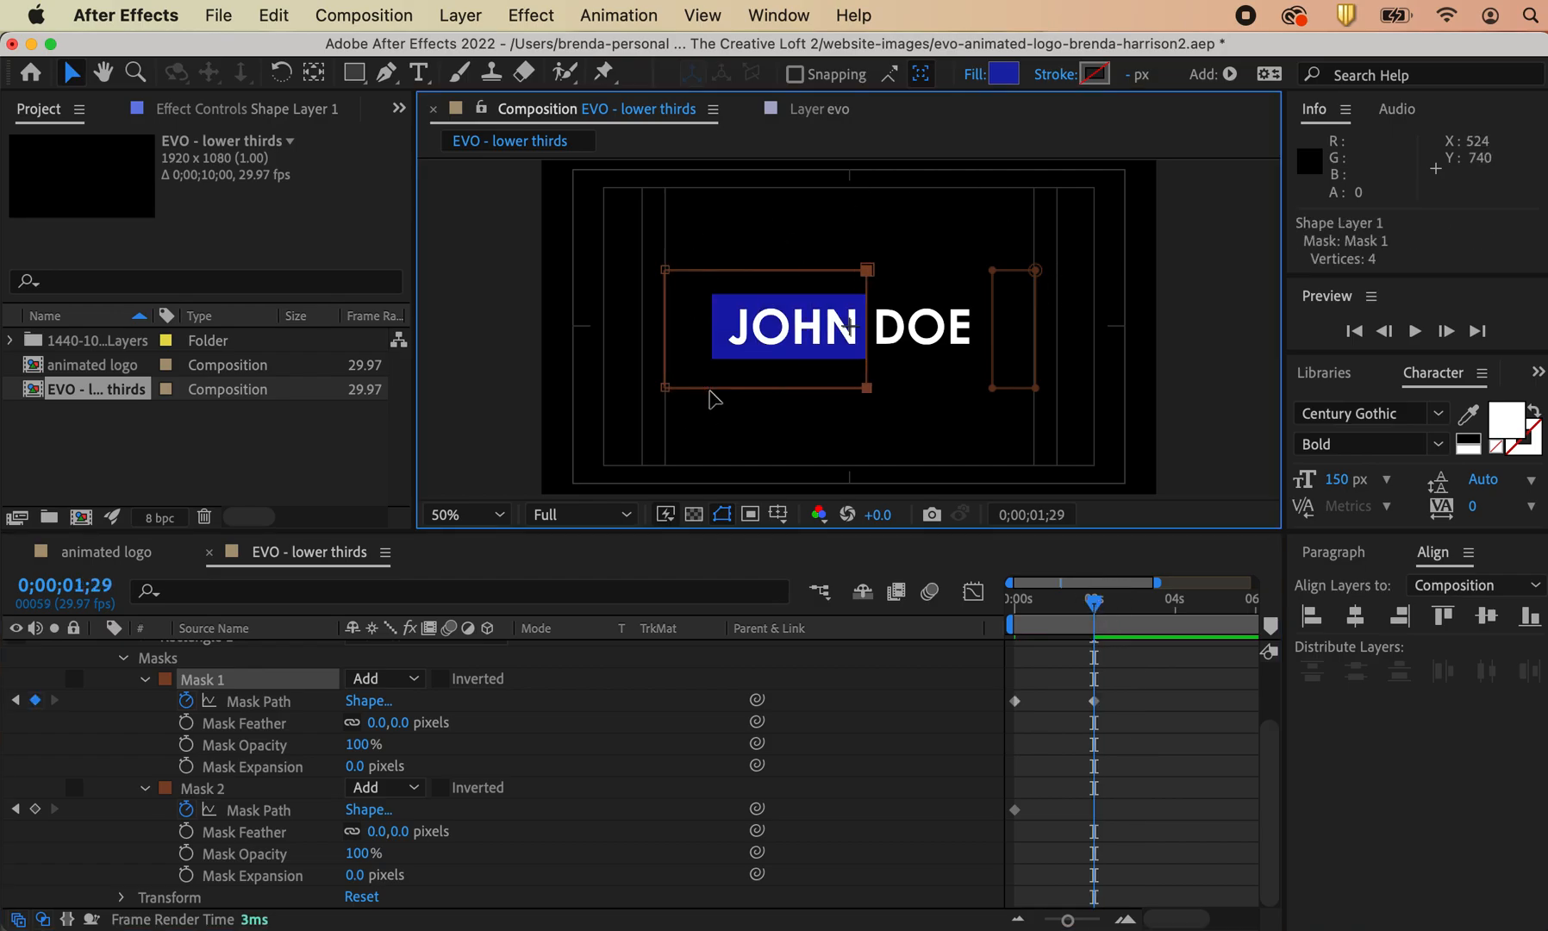
# Step: At 0;00;01;29, move Mask 2's two inner vertices left until that edge meets Mask 1's inner edge
pyautogui.click(992, 271)
pyautogui.keyDown('shift'); pyautogui.click(993, 388); pyautogui.keyUp('shift')
pyautogui.hotkey('shift', 'Left')
pyautogui.hotkey('shift', 'Left')
pyautogui.hotkey('shift', 'Left')
pyautogui.hotkey('shift', 'Left')
pyautogui.hotkey('shift', 'Left')
pyautogui.hotkey('shift', 'Left')
pyautogui.hotkey('shift', 'Left')
pyautogui.hotkey('shift', 'Left')
pyautogui.hotkey('shift', 'Left')
pyautogui.hotkey('shift', 'Left')
pyautogui.hotkey('shift', 'Left')
pyautogui.hotkey('shift', 'Left')
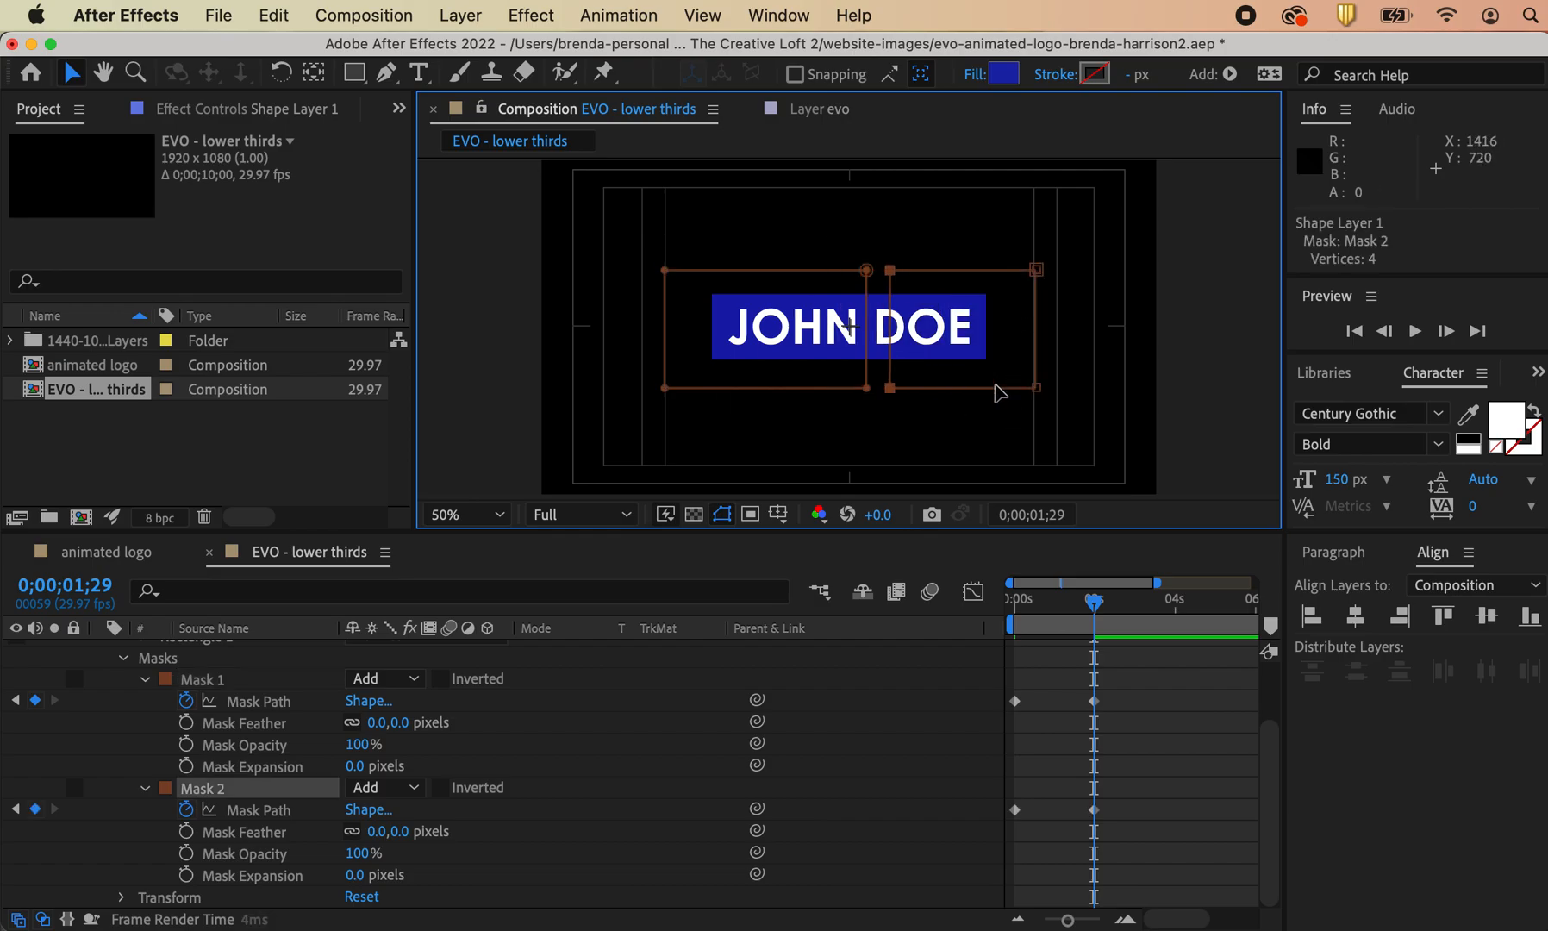
pyautogui.hotkey('shift', 'Left')
pyautogui.hotkey('shift', 'Left')
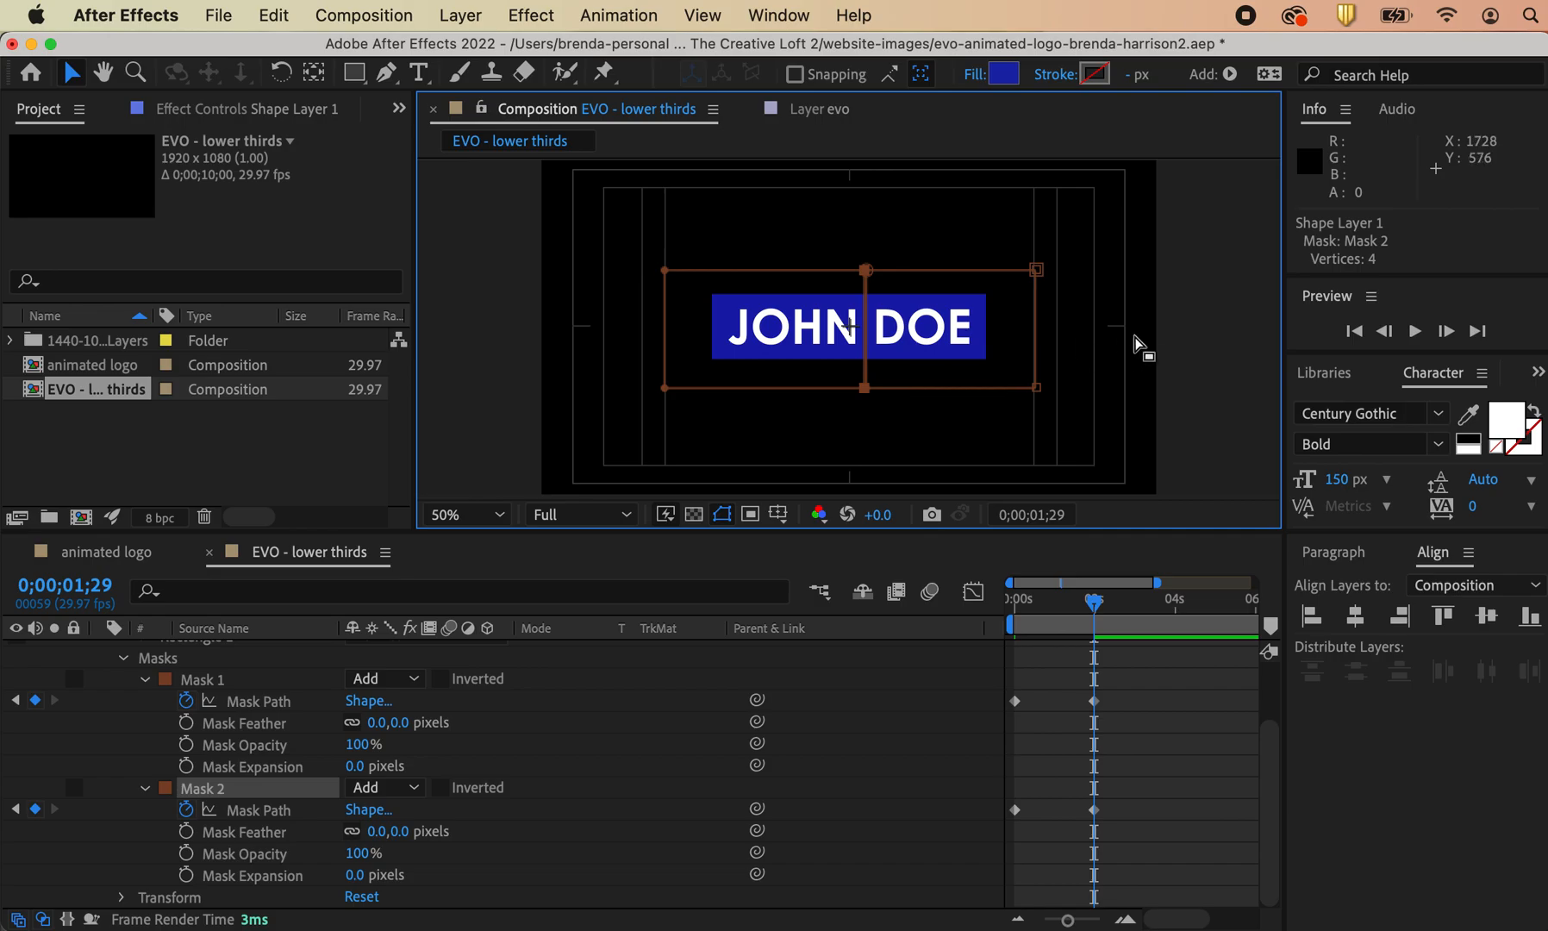
# Step: Deselect the masks and scrub from the start of the composition to review the rectangle's reveal
pyautogui.moveTo(1024, 608); pyautogui.dragTo(1004, 614)
pyautogui.click(1177, 432)
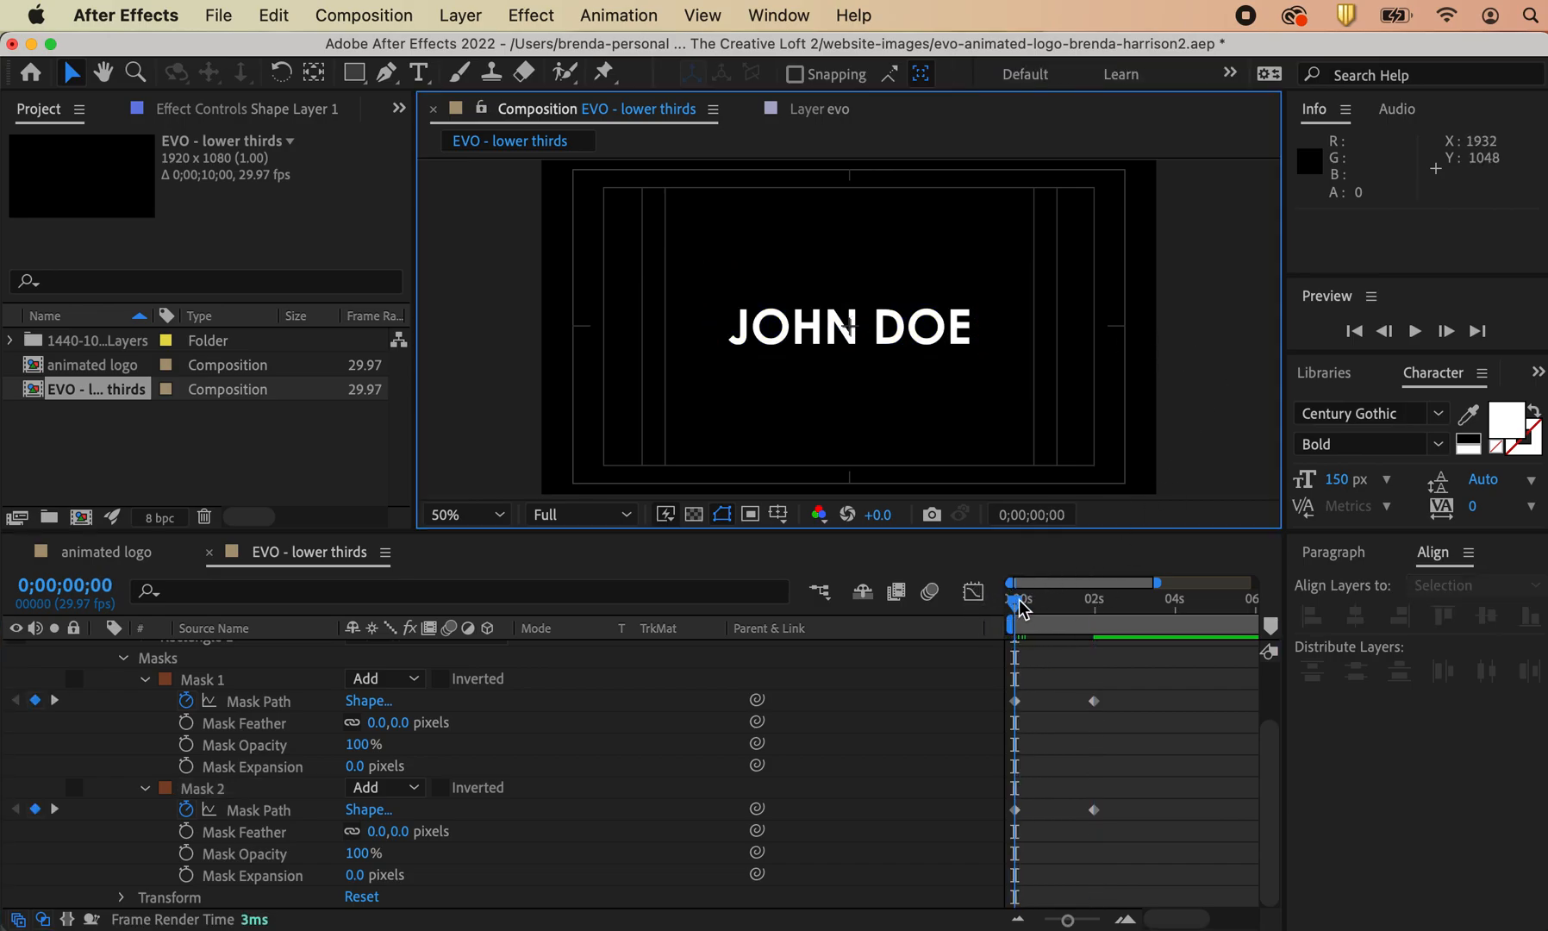
pyautogui.moveTo(1024, 614); pyautogui.dragTo(1083, 615)
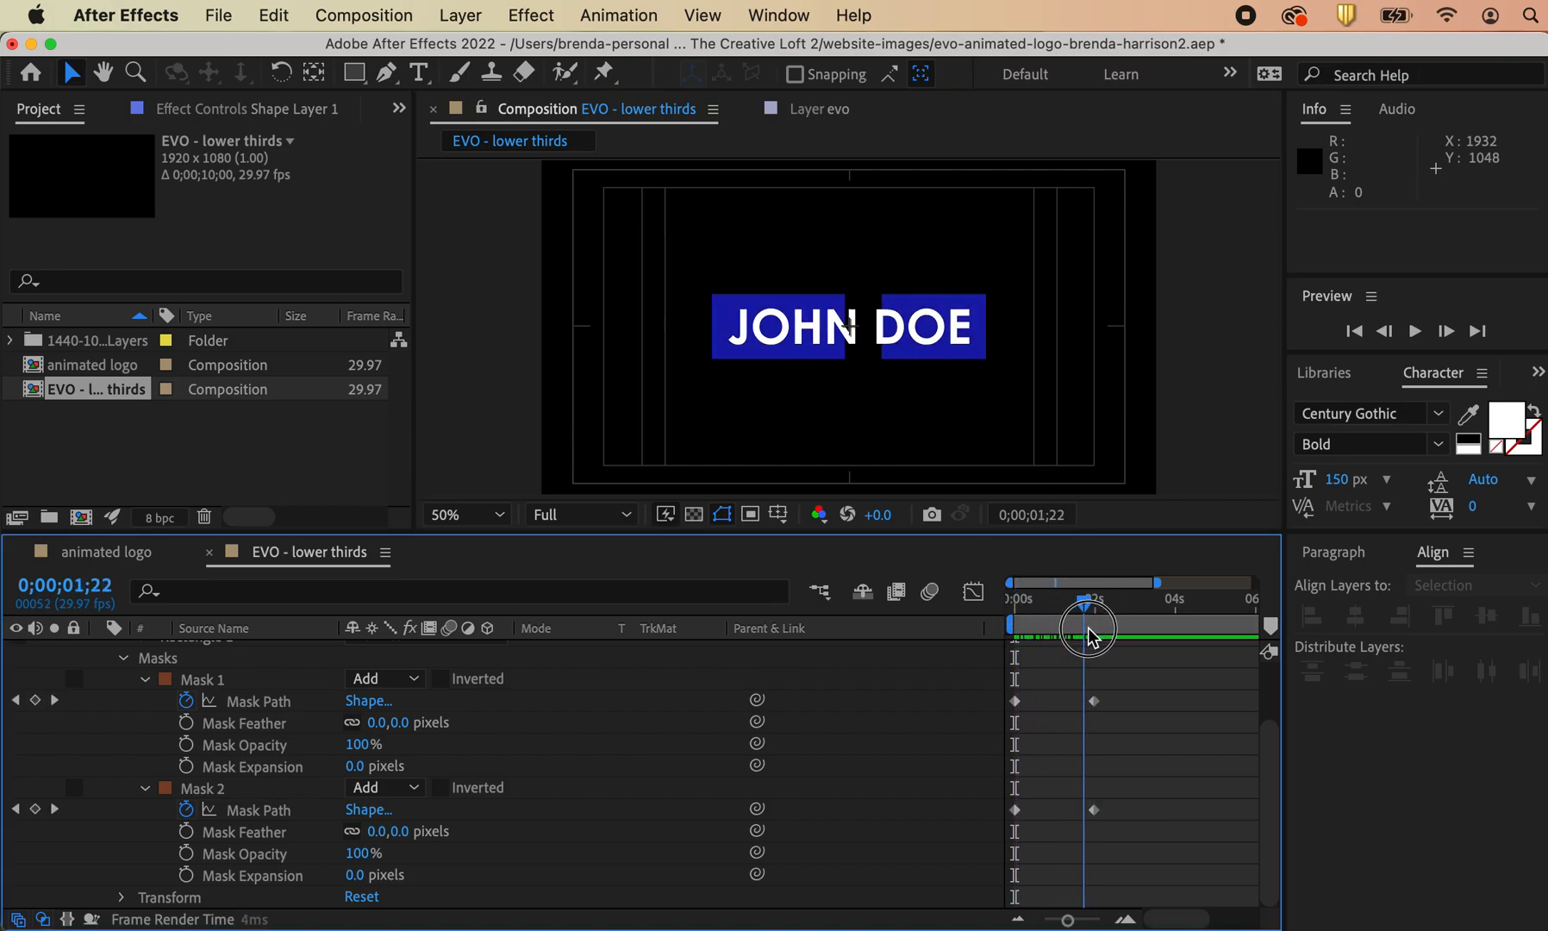
# Step: Apply Easy Ease to all four Mask Path keyframes of Mask 1 and Mask 2
pyautogui.moveTo(1130, 829); pyautogui.dragTo(993, 681)
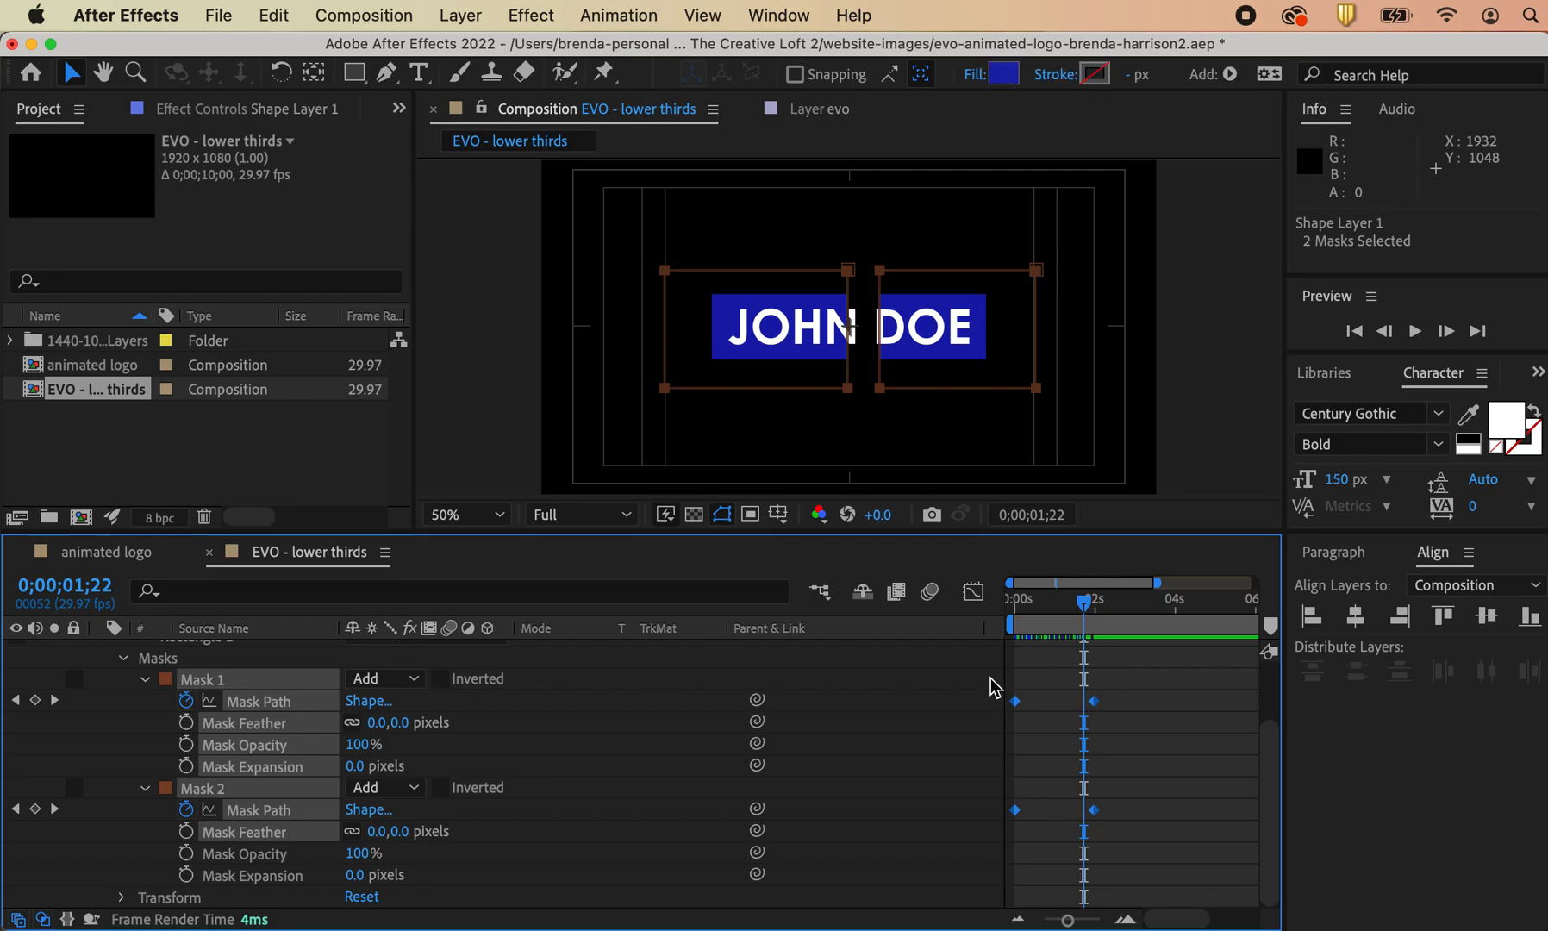
pyautogui.rightClick(991, 680)
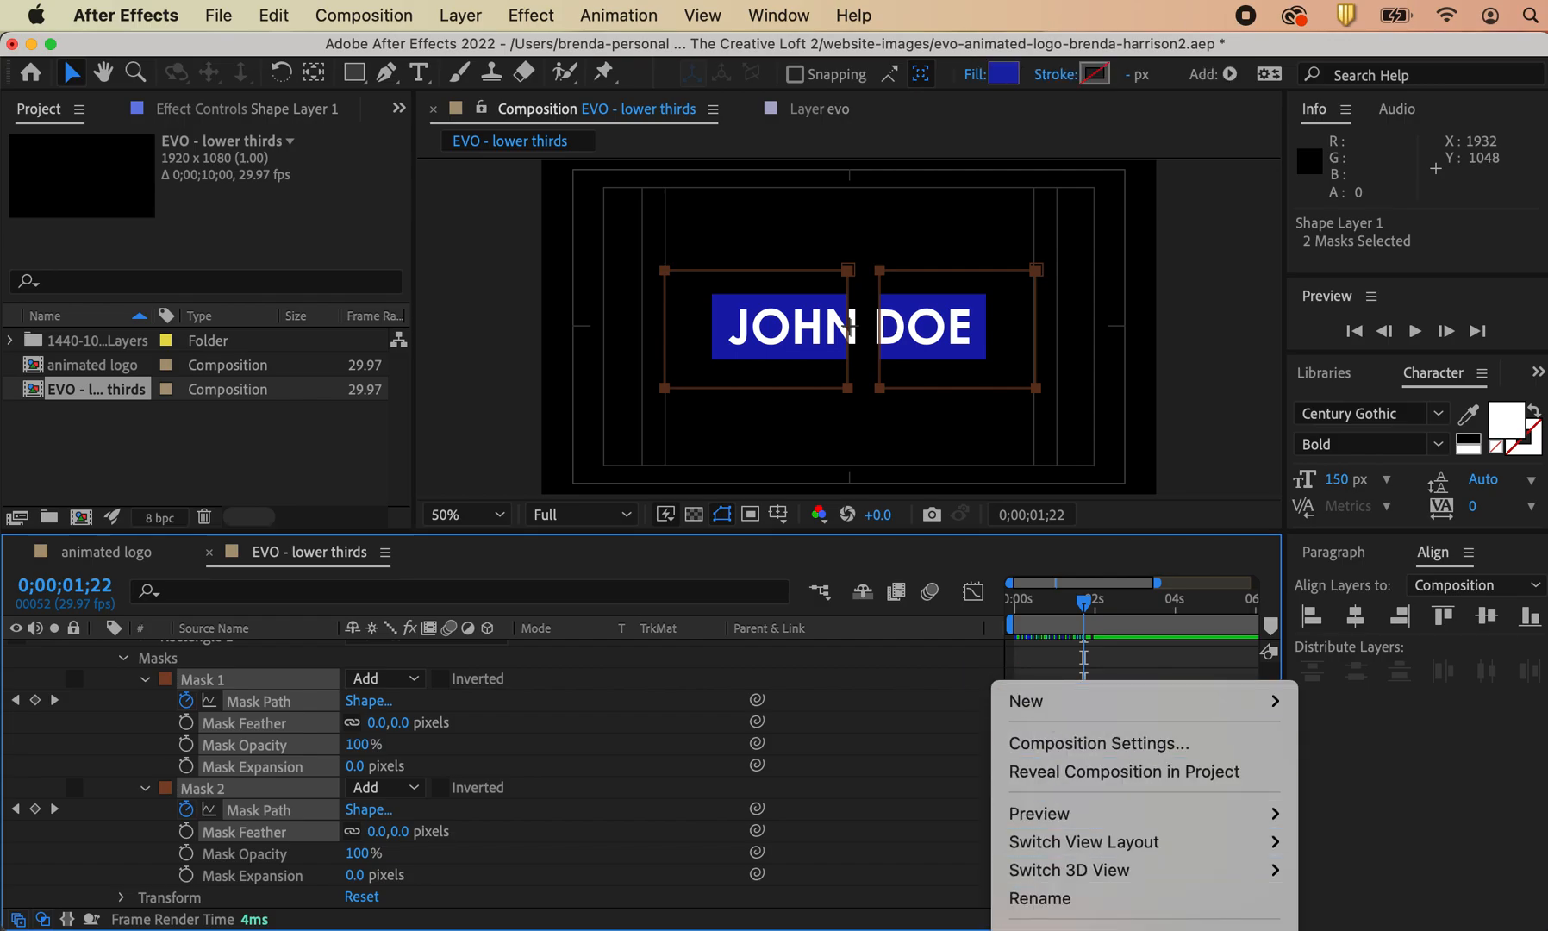
pyautogui.click(939, 685)
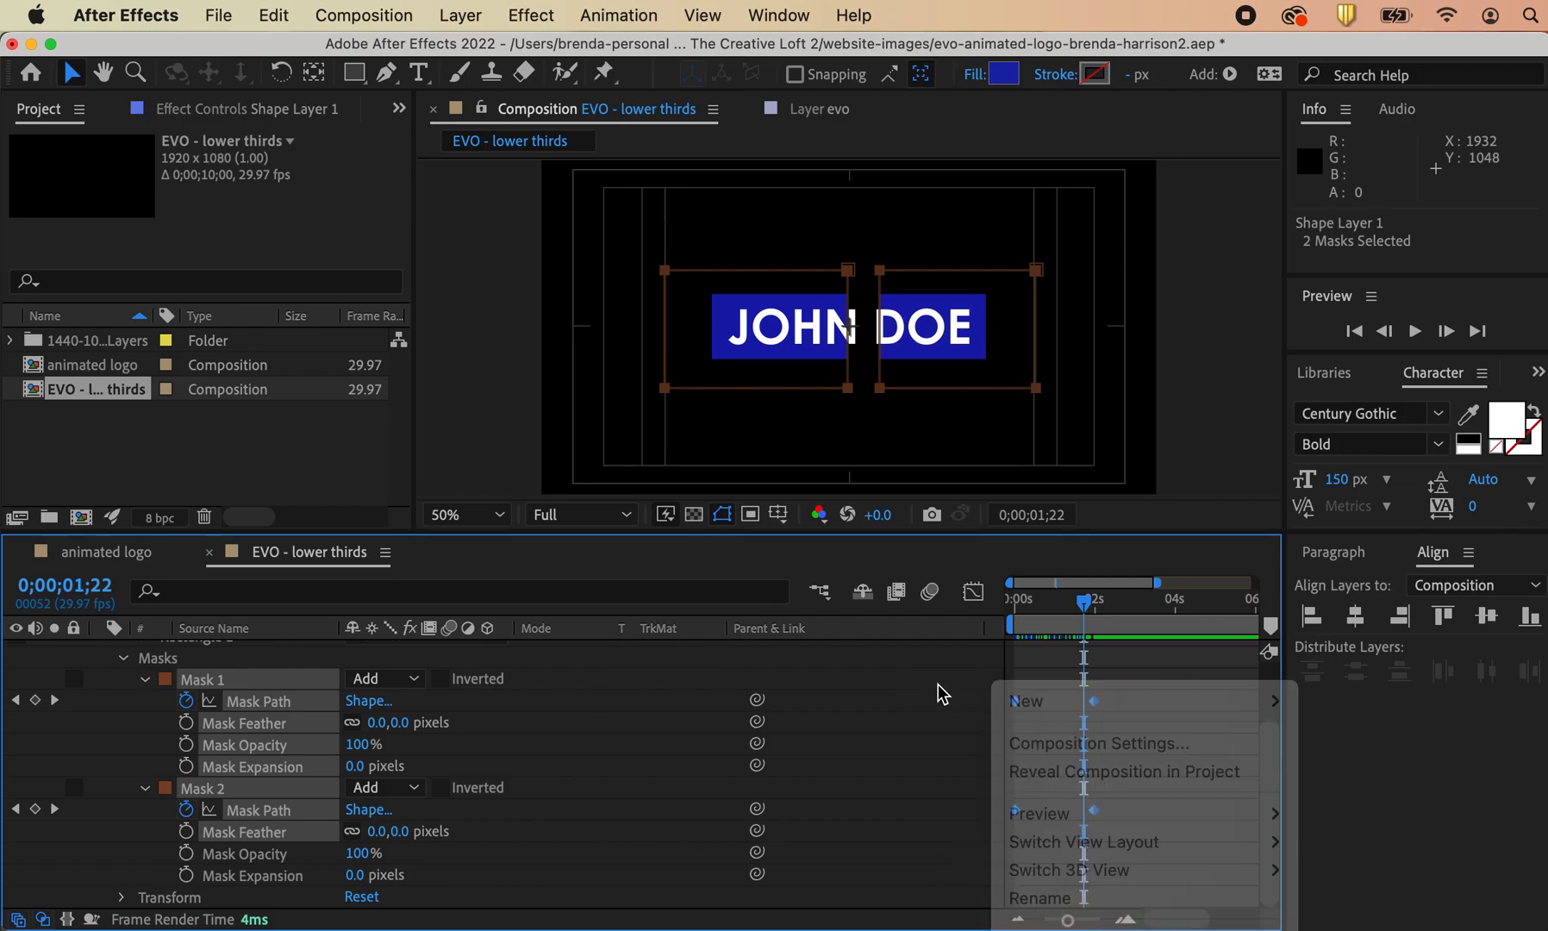
pyautogui.rightClick(1017, 701)
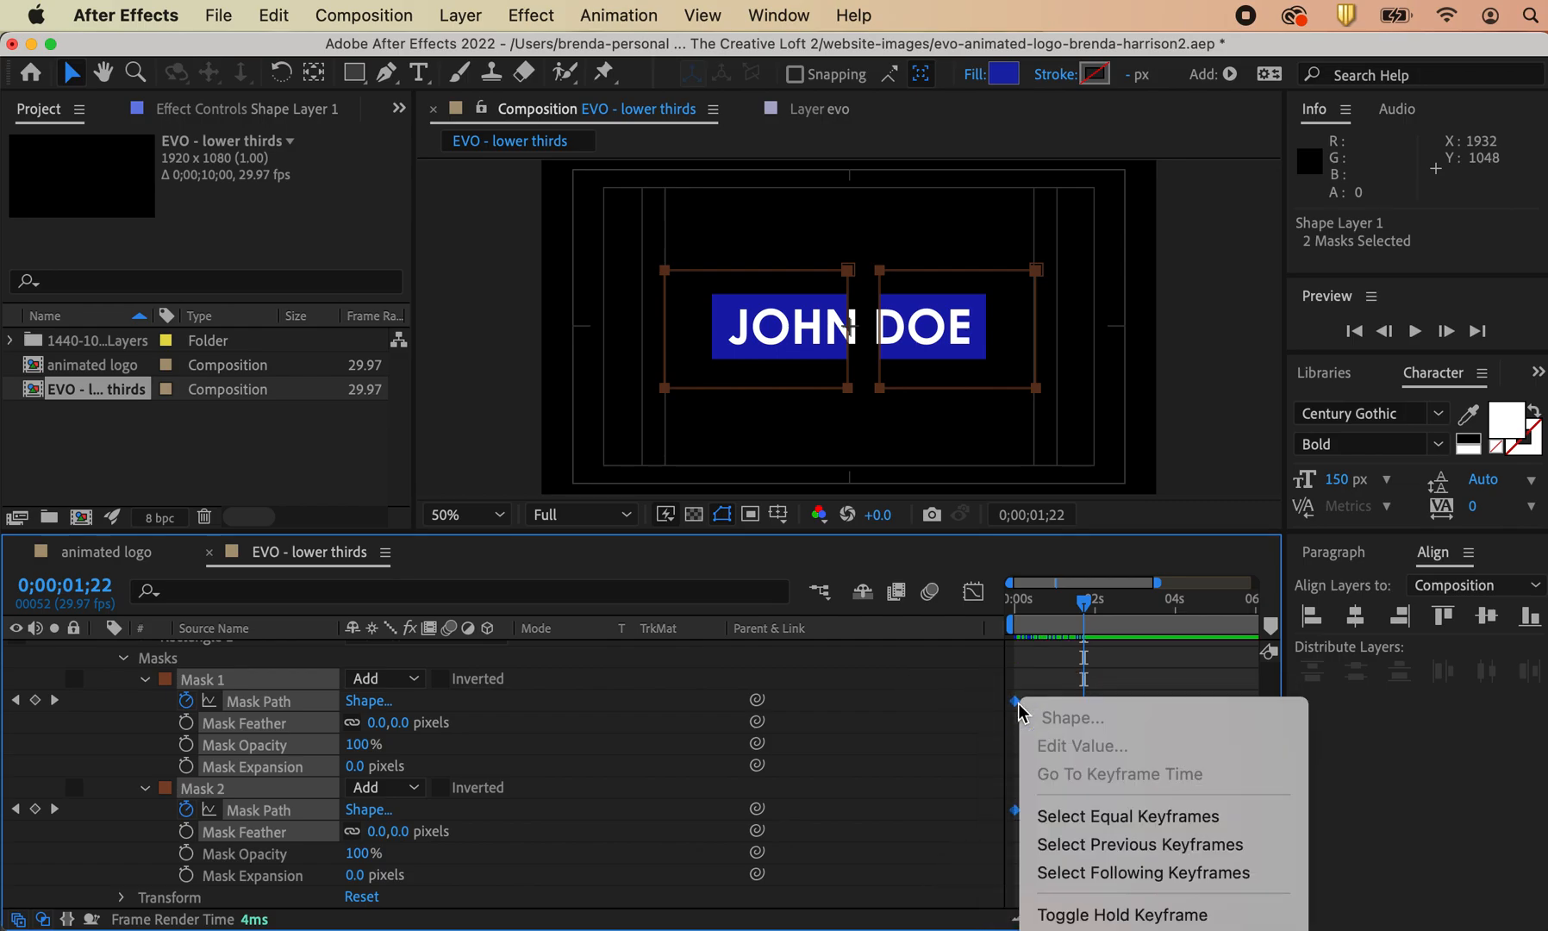
pyautogui.moveTo(1163, 929)
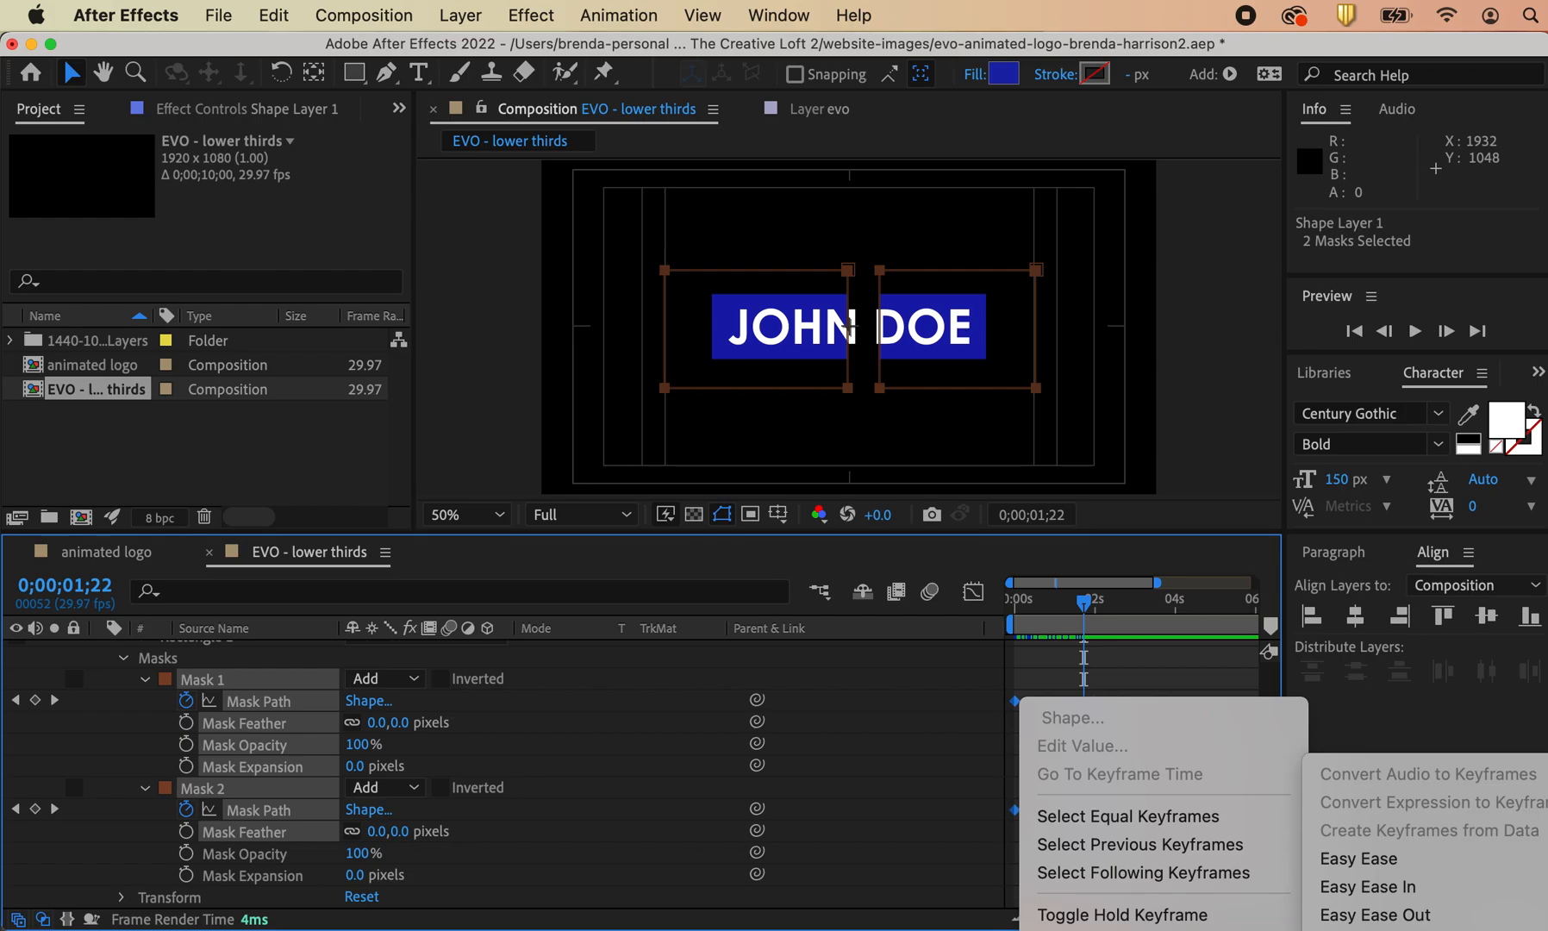
pyautogui.click(1361, 867)
# Step: Play the composition from 0;00;00;00 to review the eased mask reveal
pyautogui.moveTo(1084, 601); pyautogui.dragTo(878, 622)
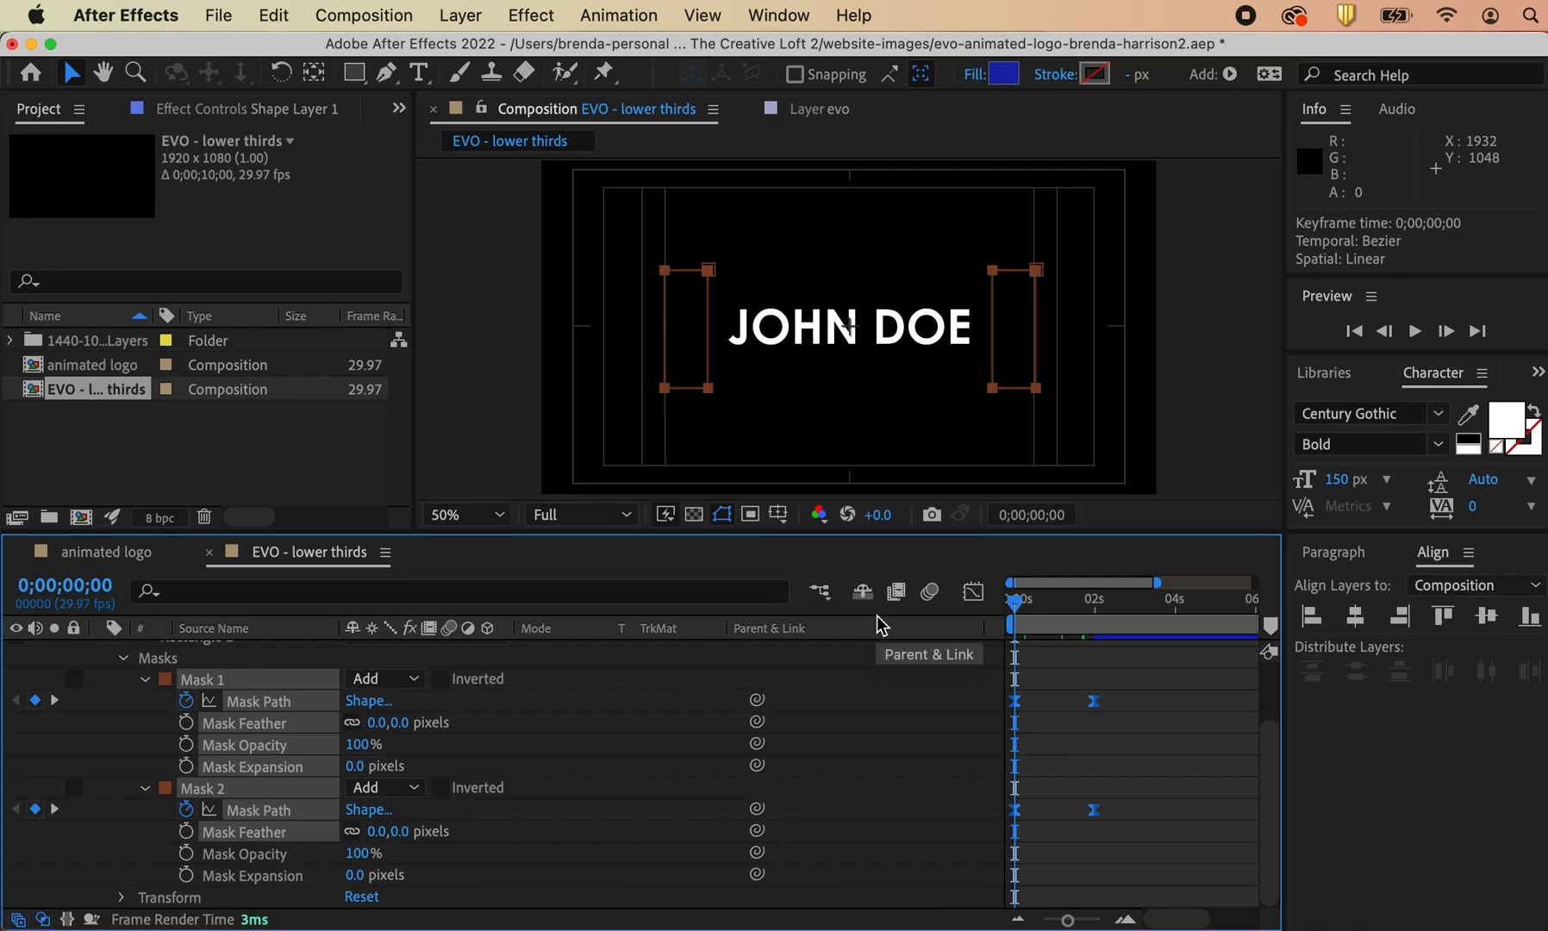
pyautogui.press('space')
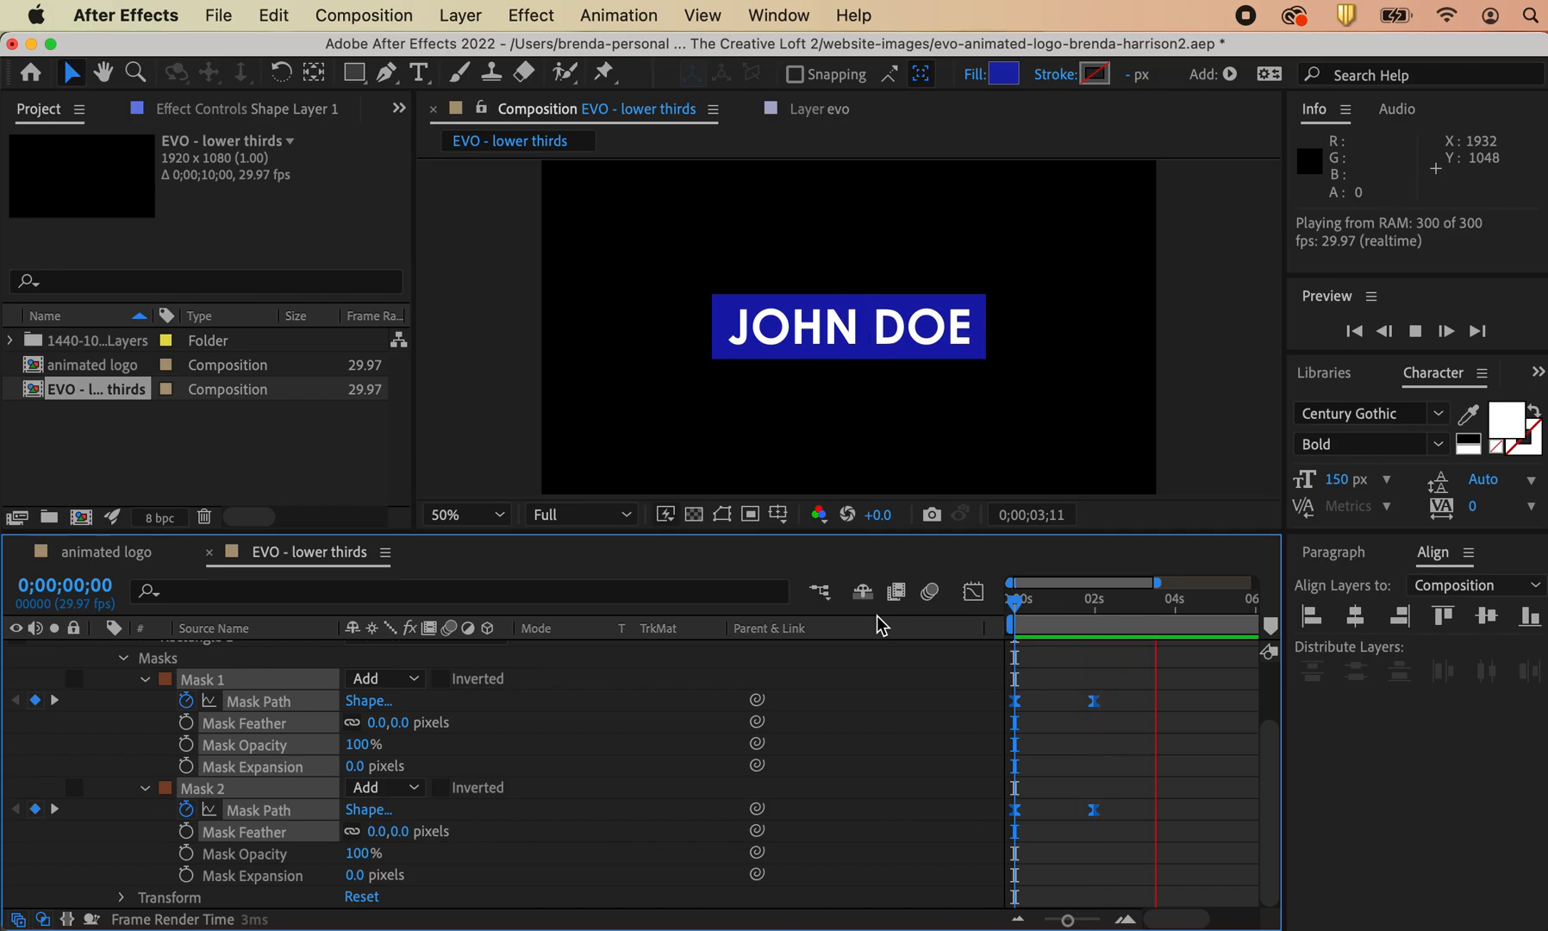
pyautogui.press('space')
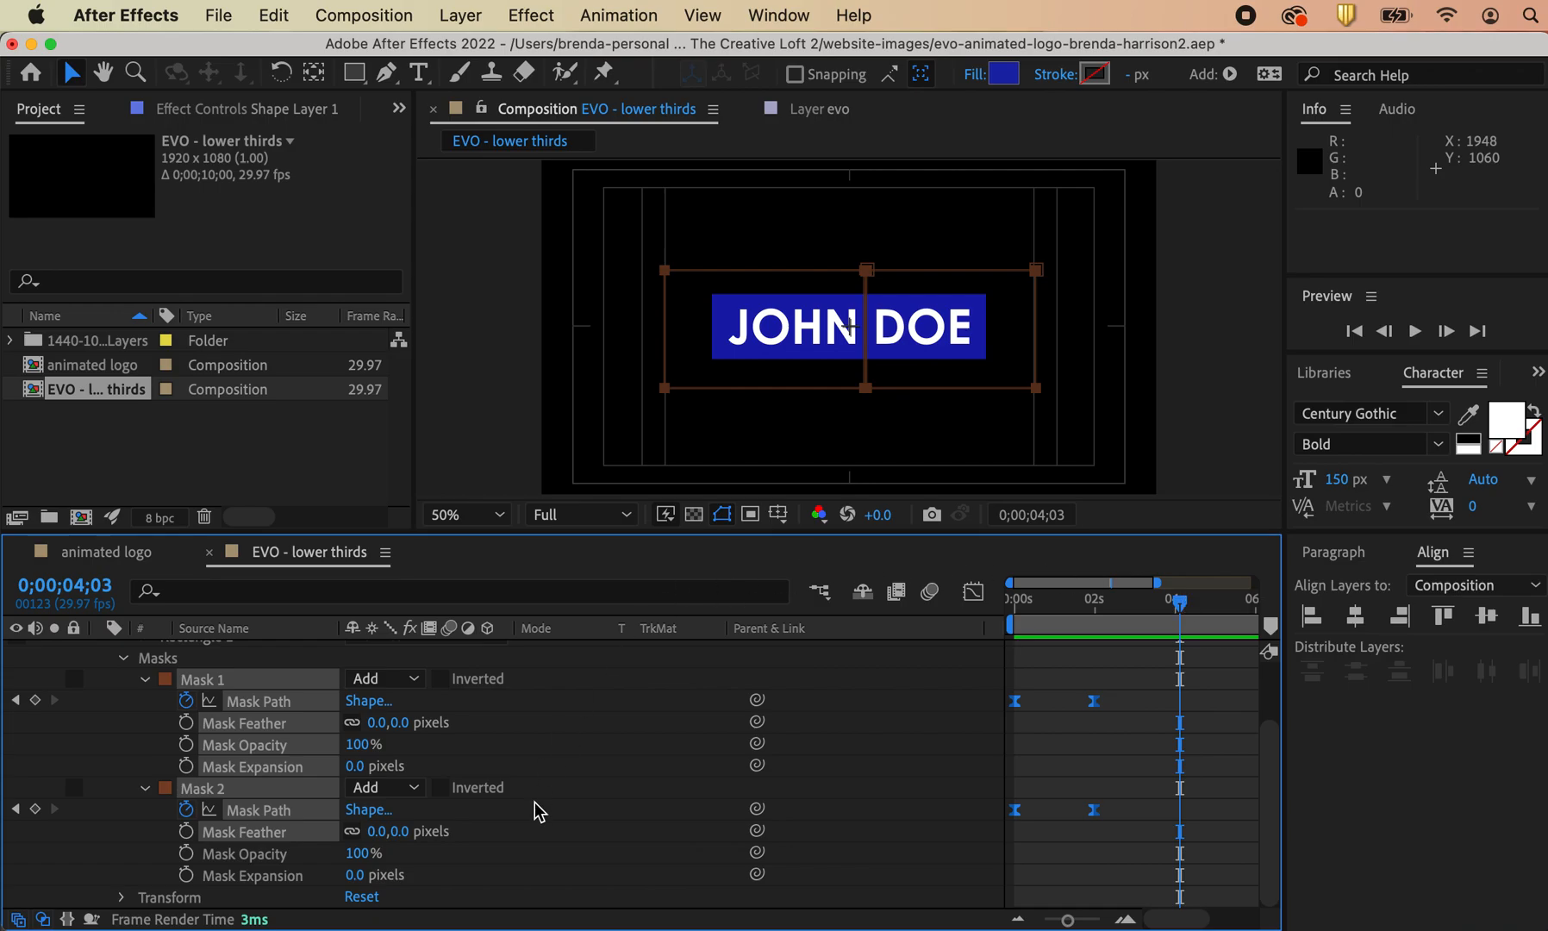
# Step: Collapse the properties of Shape Layer 1 in the timeline and deselect the layer
pyautogui.scroll(3, 536, 806)
pyautogui.click(100, 674)
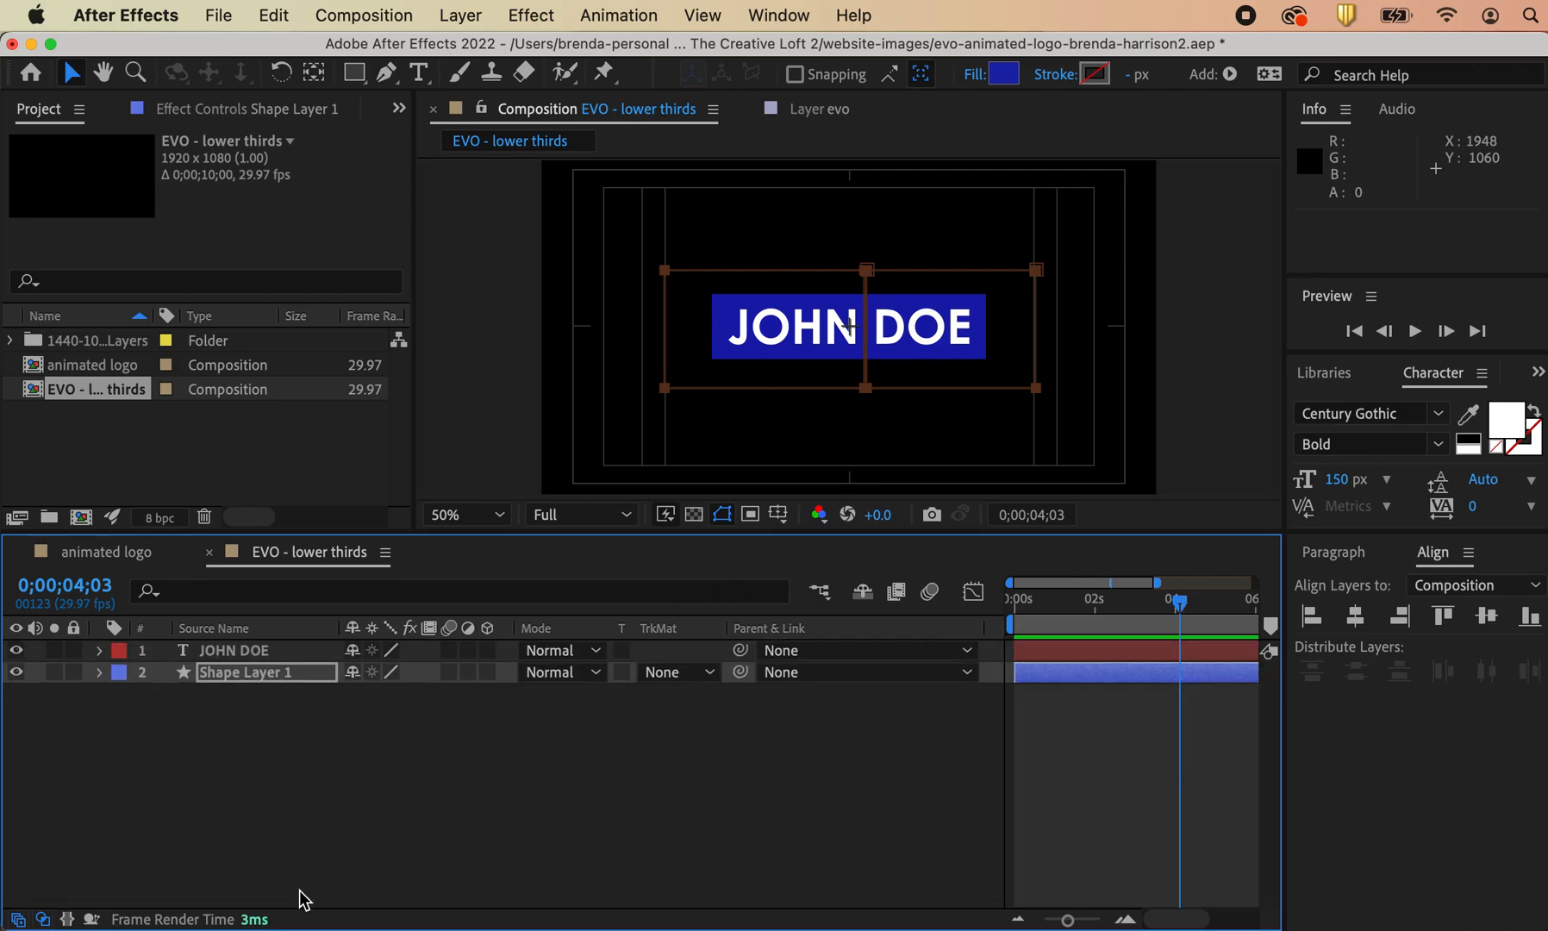
pyautogui.click(346, 781)
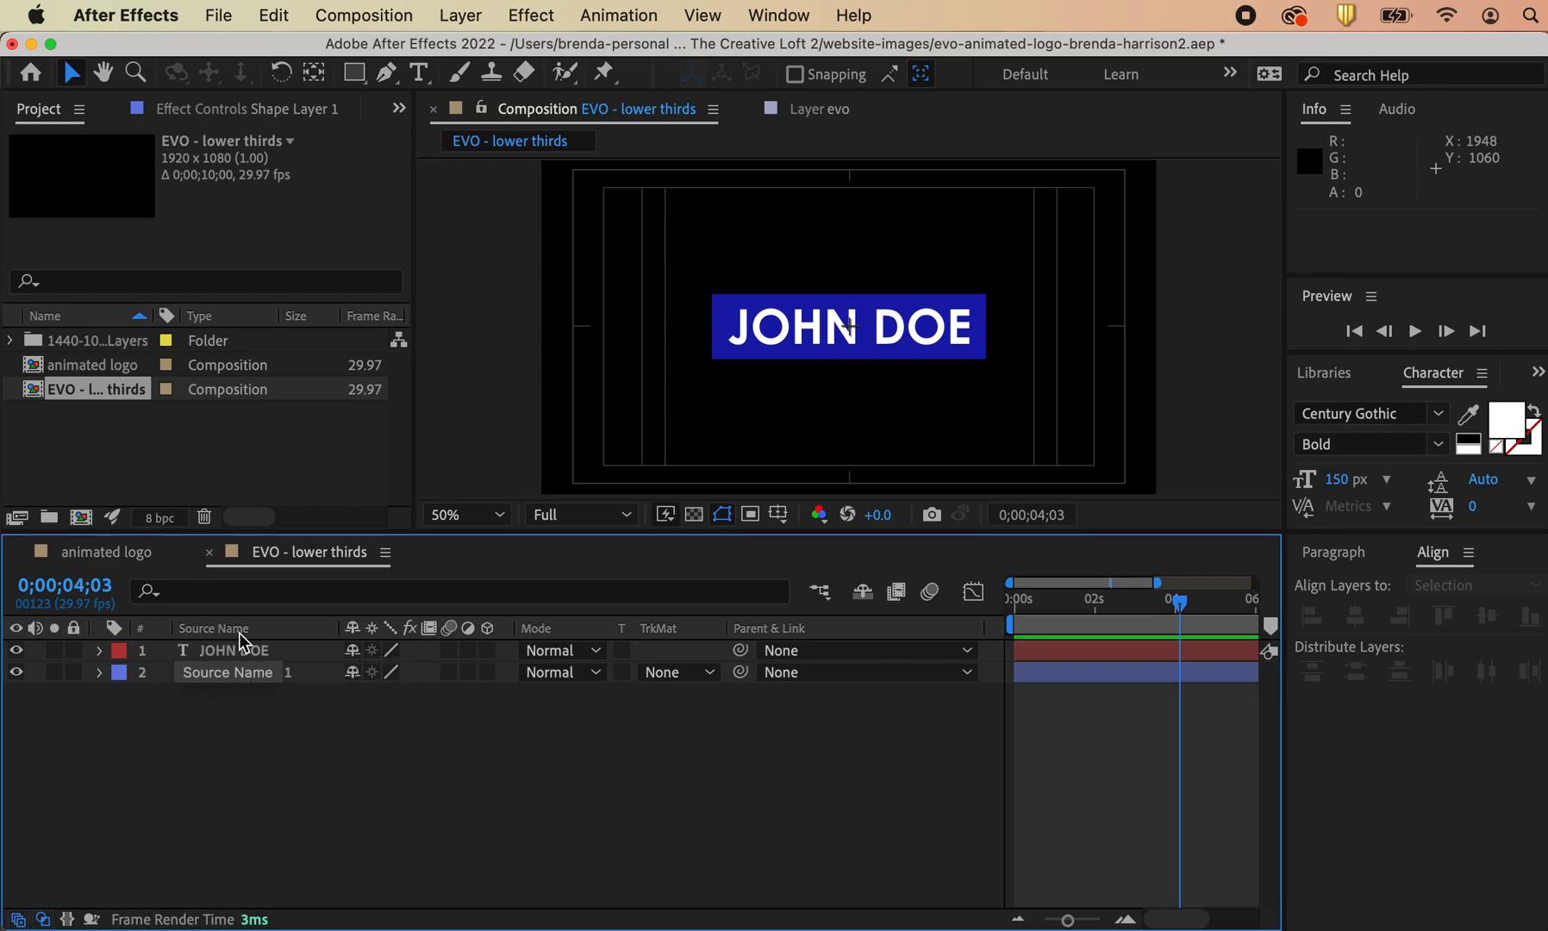
# Step: Check that the Modes column is enabled and set Shape Layer 1's track matte to Alpha Matte using the name text layer
pyautogui.rightClick(295, 628)
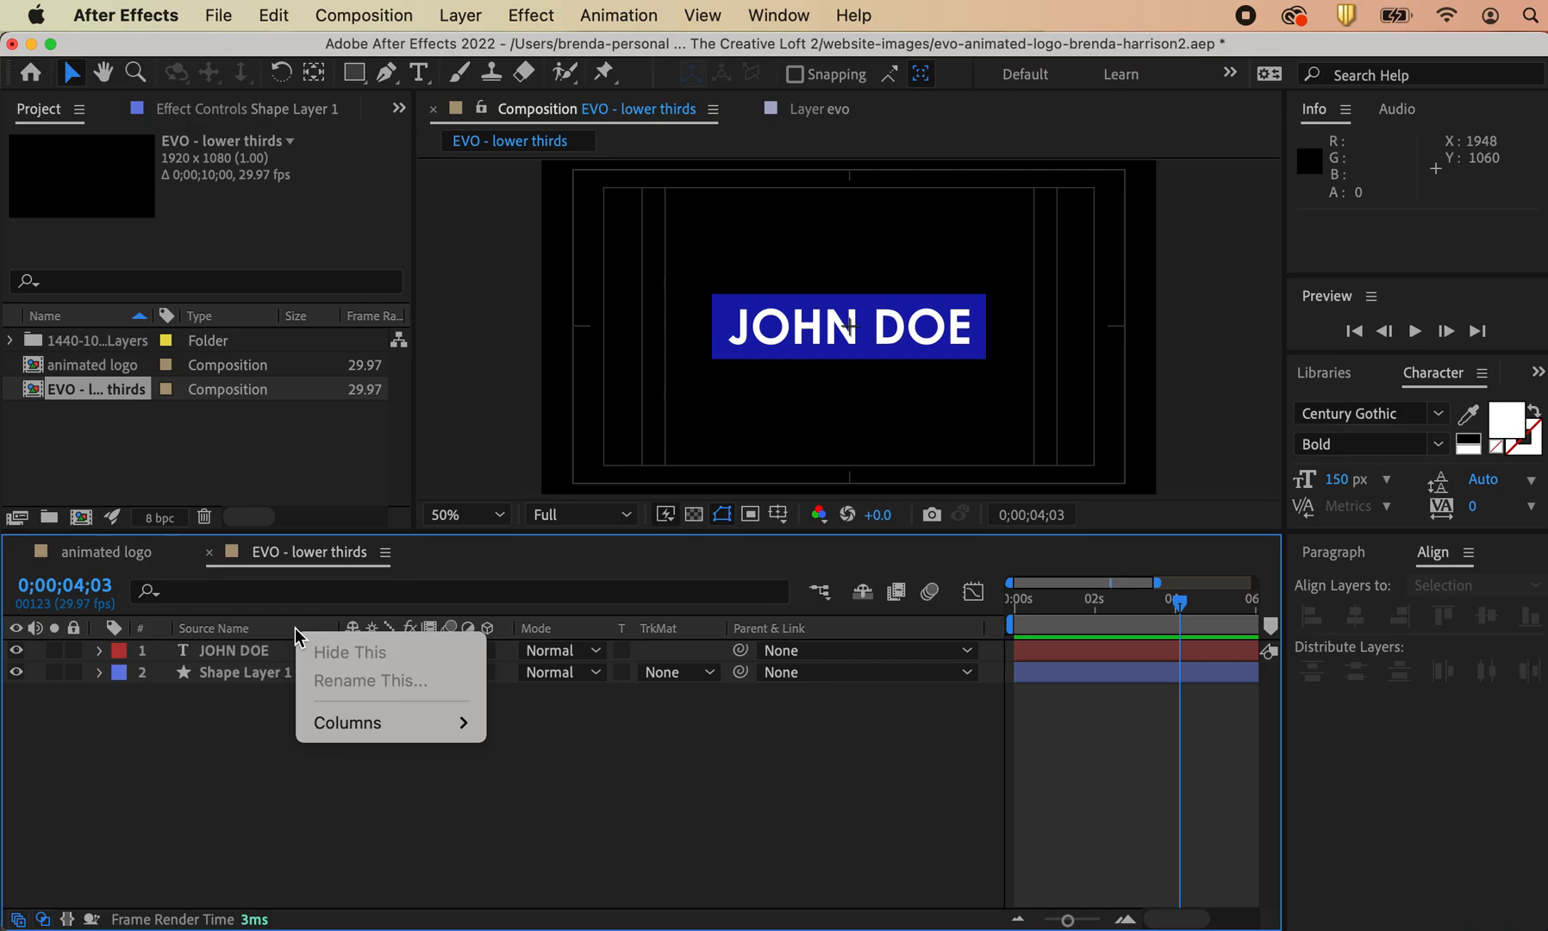
pyautogui.moveTo(353, 722)
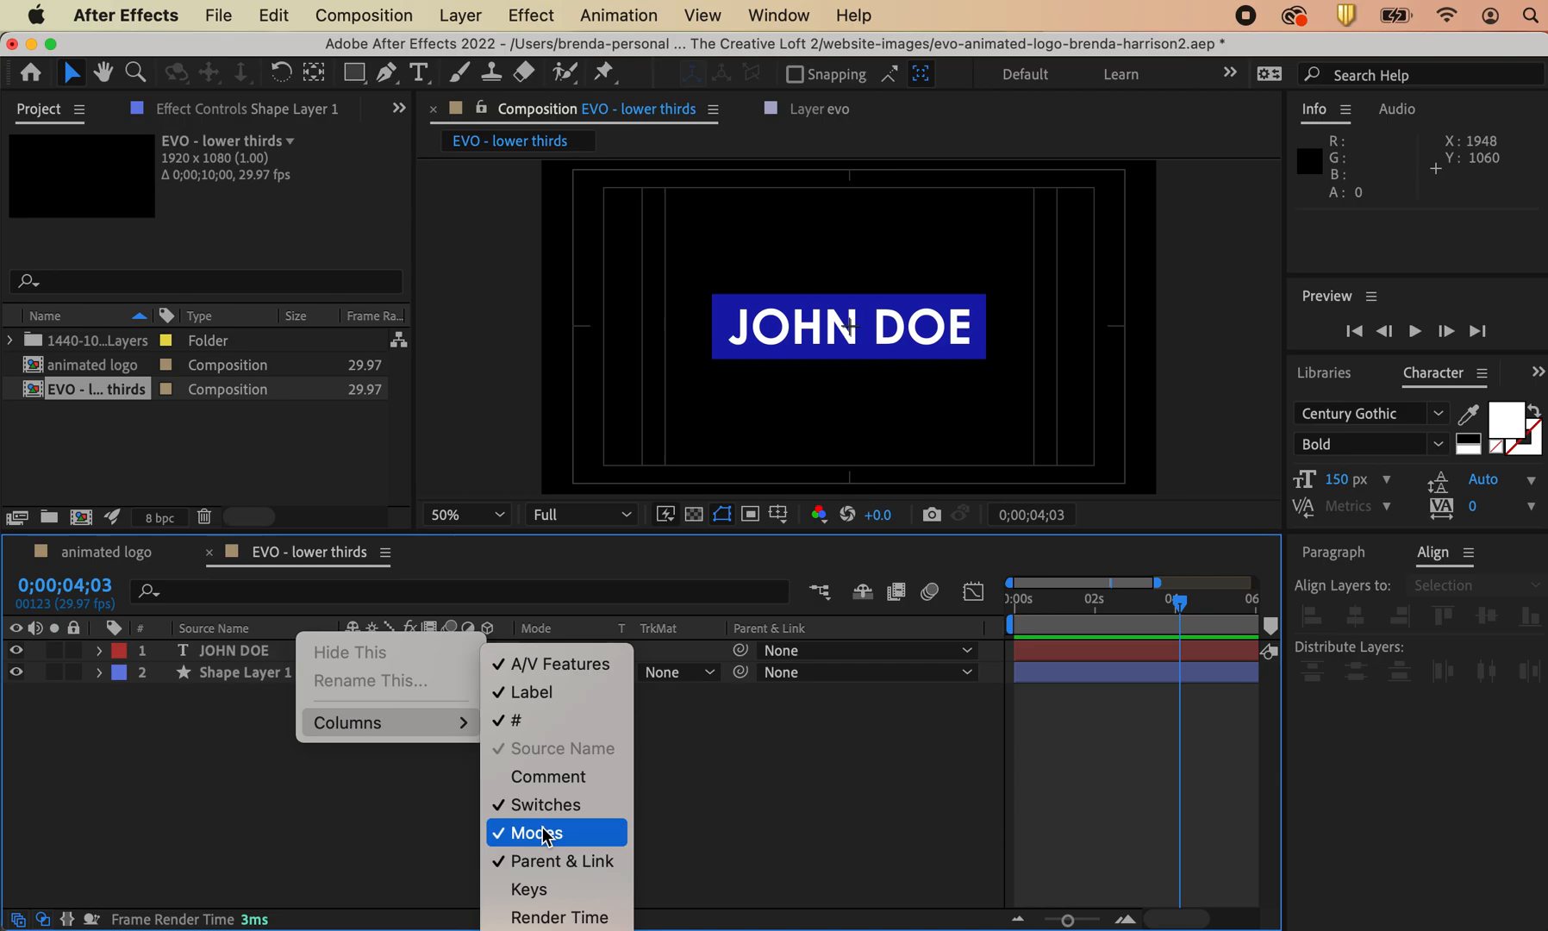
pyautogui.click(747, 801)
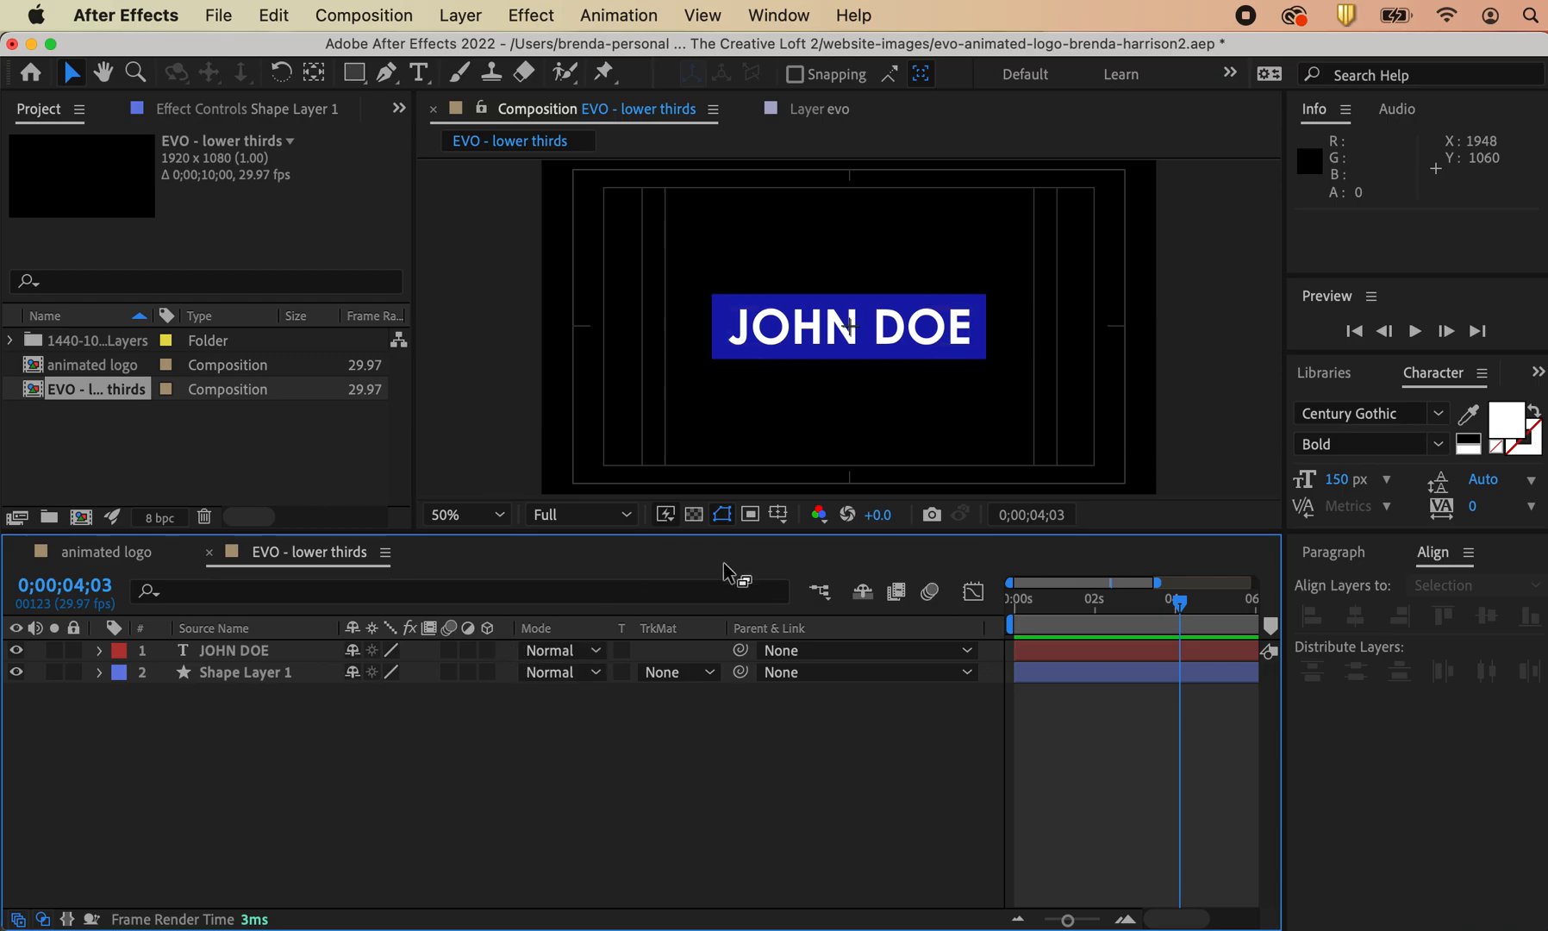
pyautogui.click(679, 673)
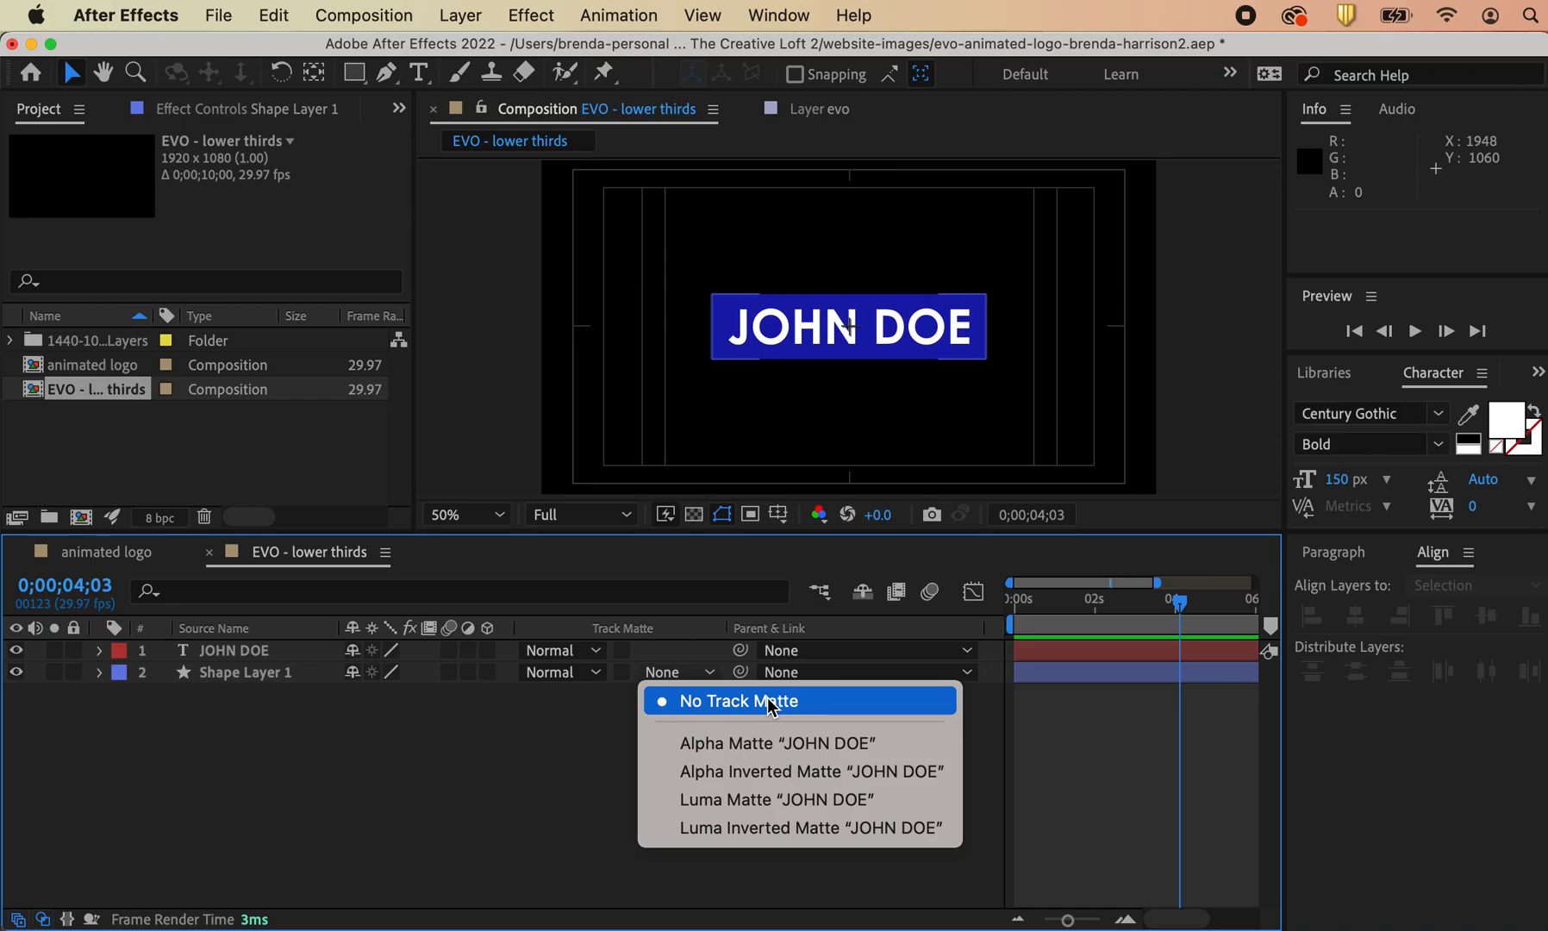
pyautogui.click(767, 743)
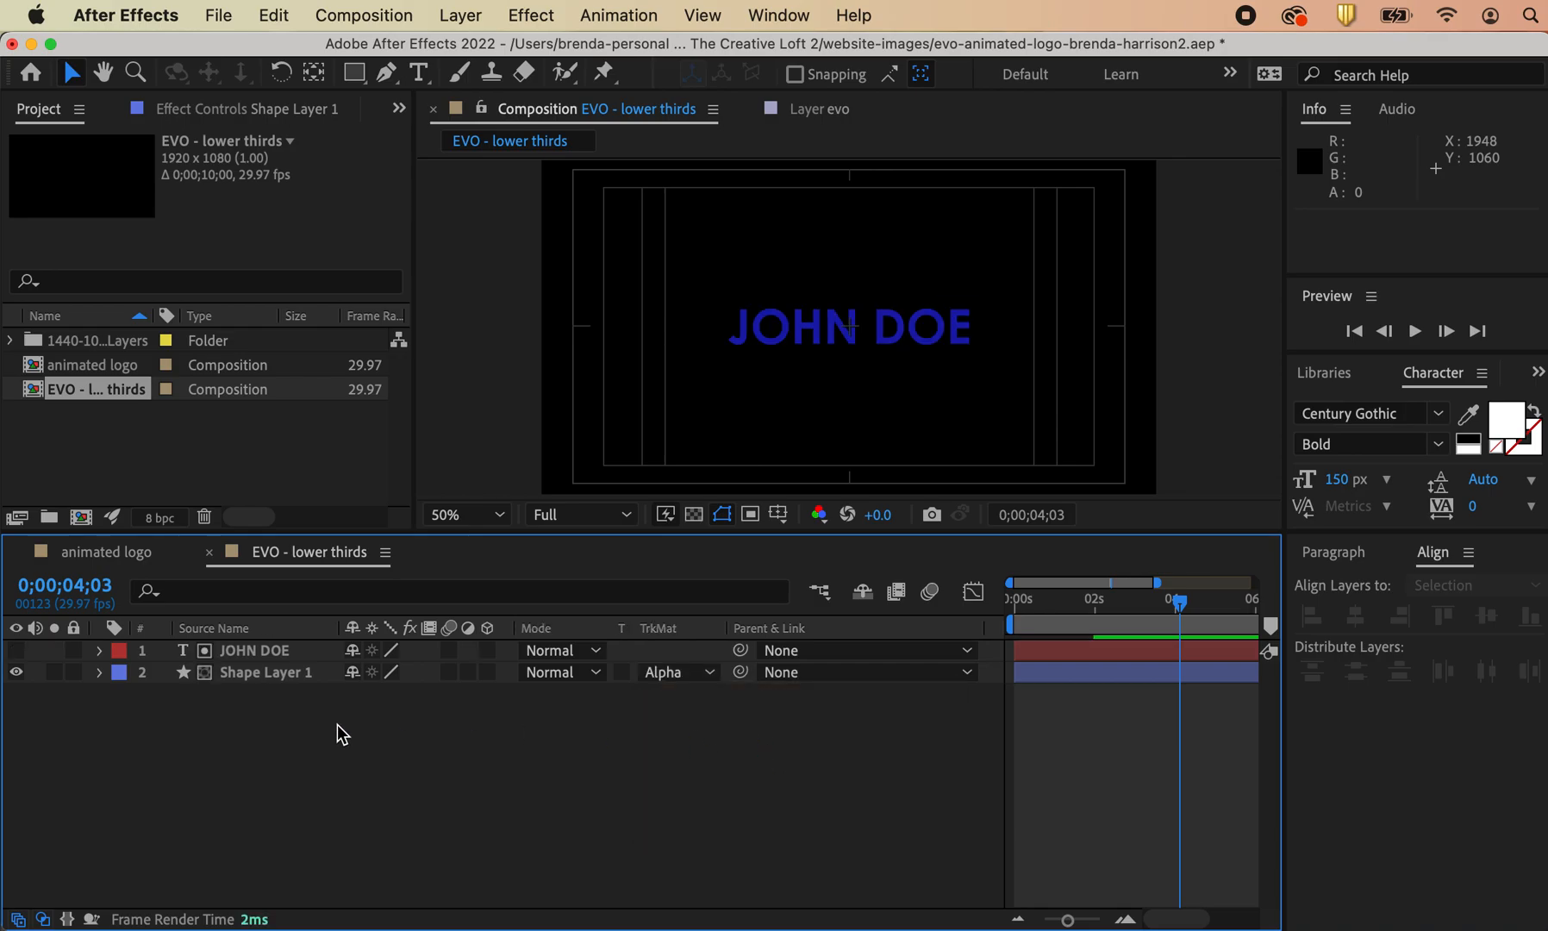
# Step: Change the fill colour of Shape Layer 1 to light grey BDBDC2 and deselect the layer
pyautogui.click(261, 673)
pyautogui.click(1010, 76)
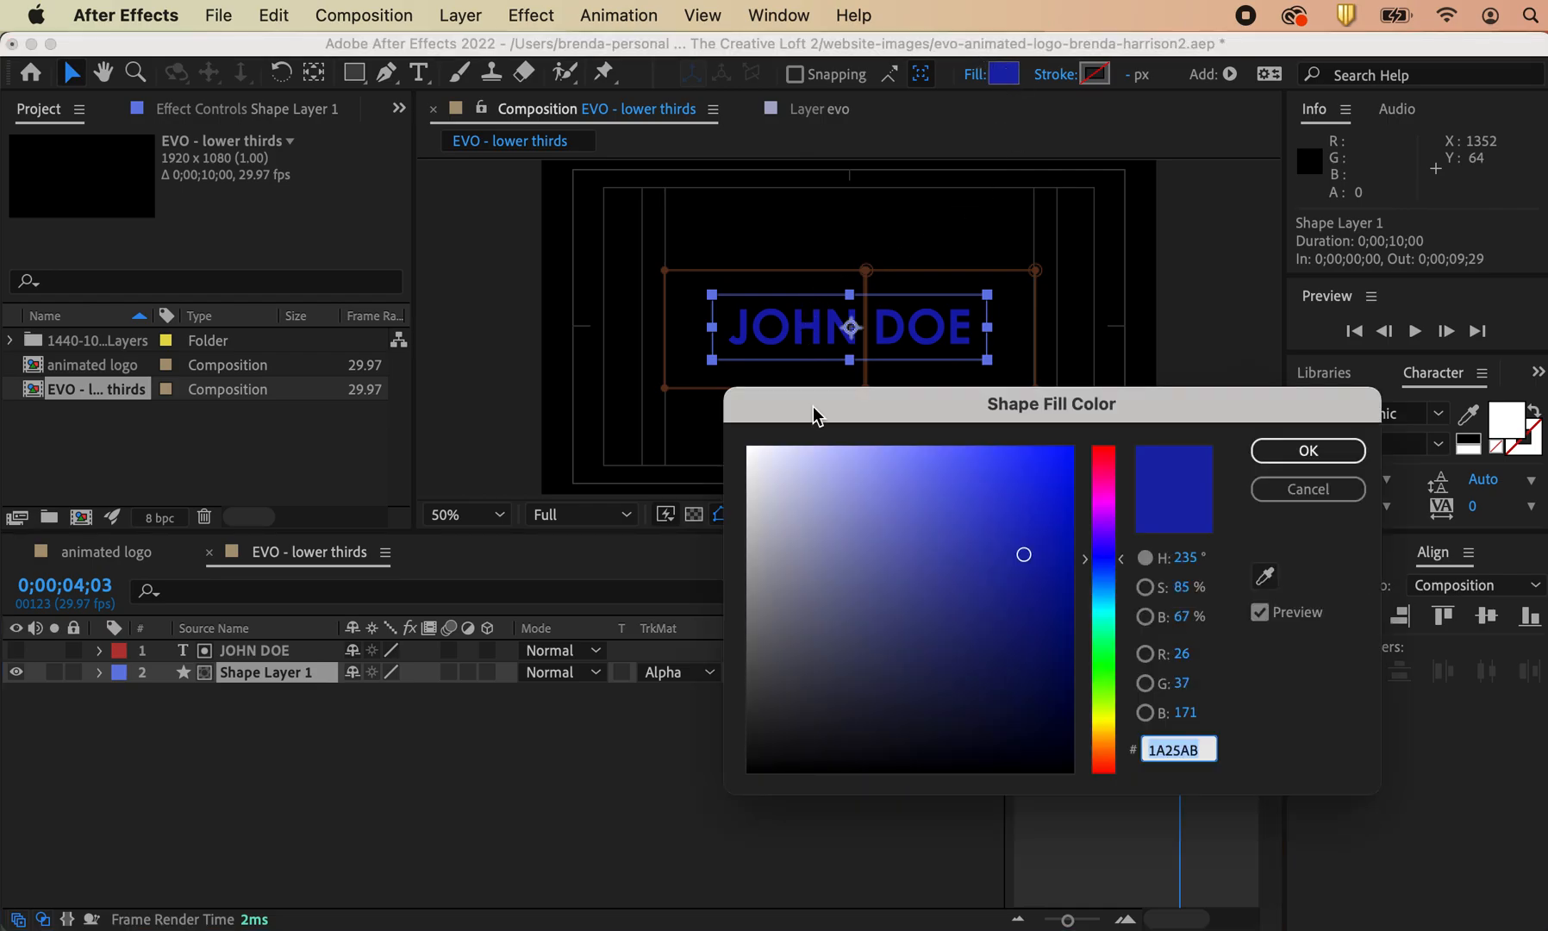
pyautogui.click(756, 525)
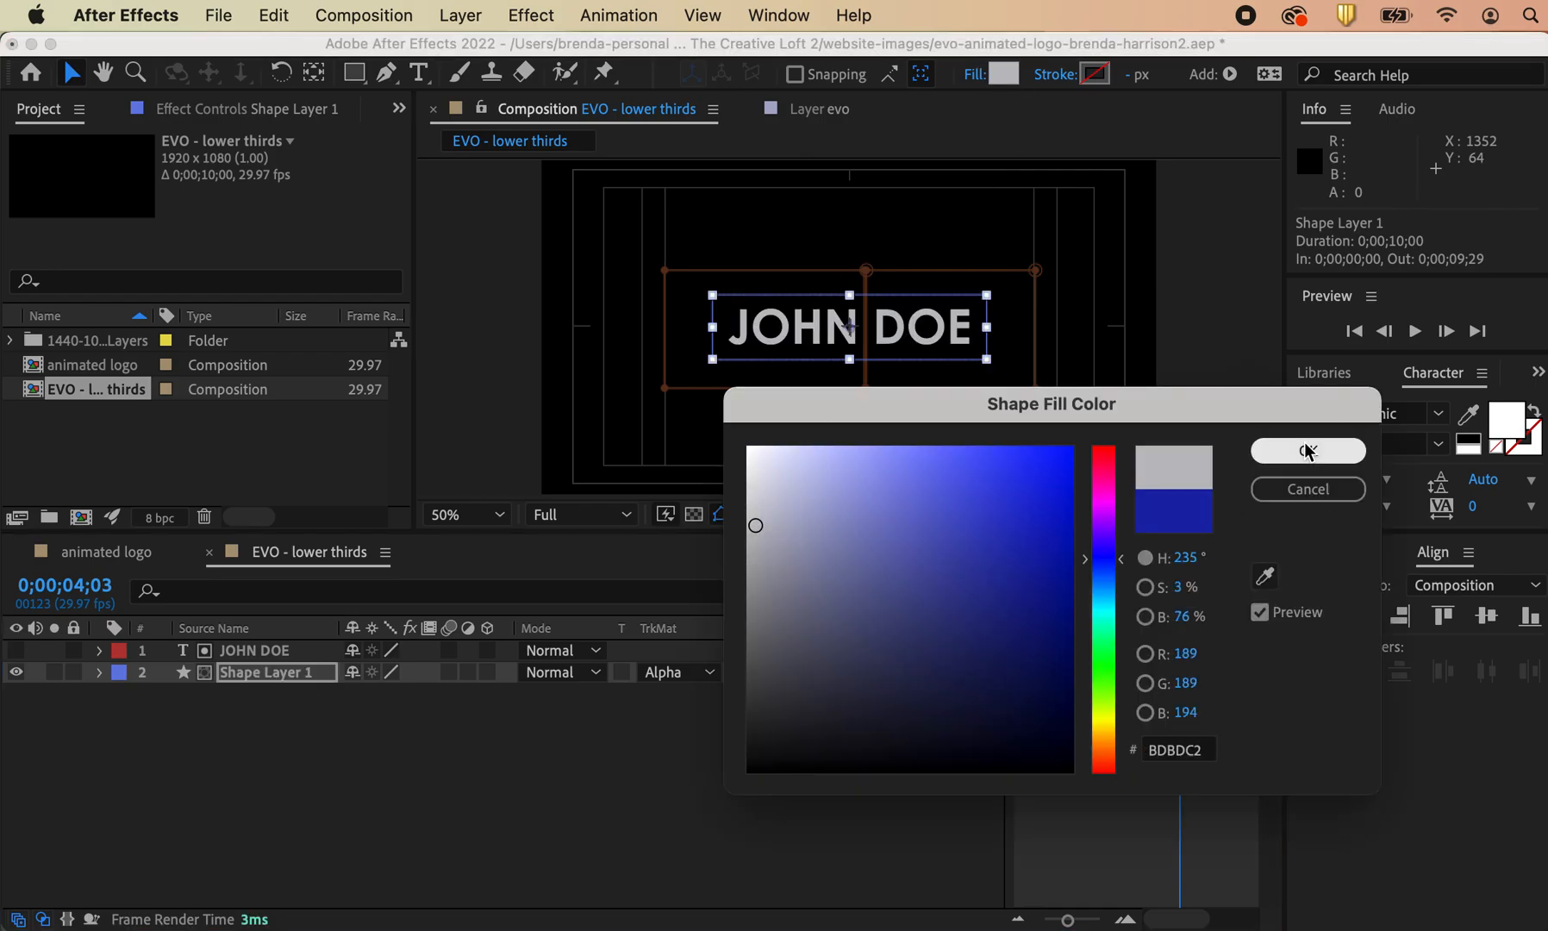
pyautogui.click(1308, 450)
pyautogui.click(838, 758)
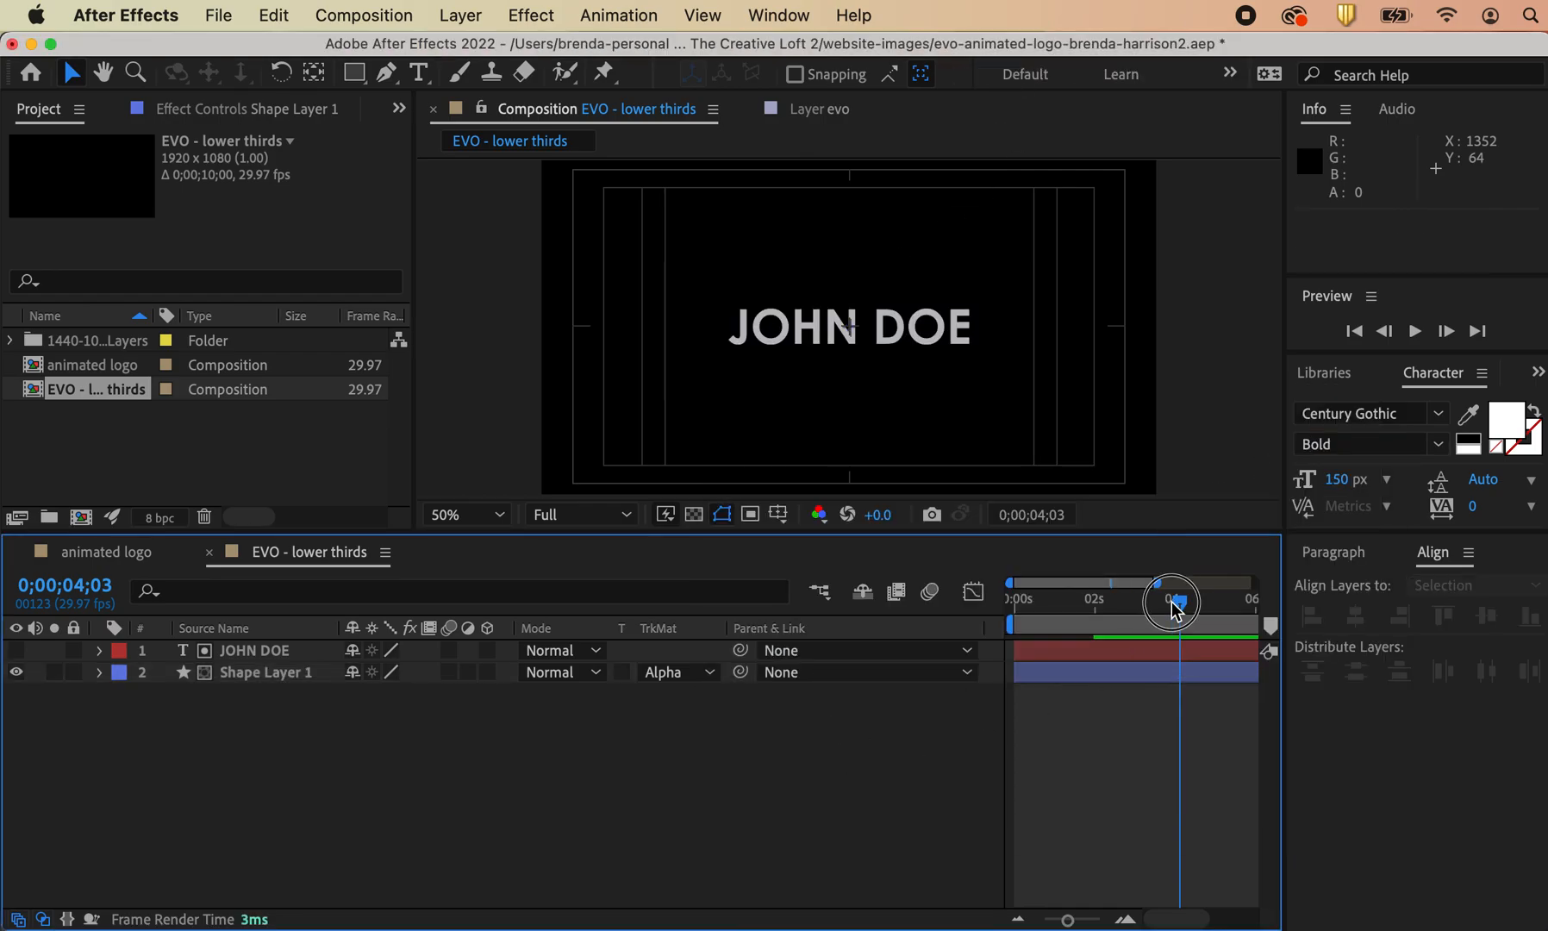
# Step: Play the composition from 0;00;00;00 to review the grey name text being revealed by the masks
pyautogui.moveTo(1179, 602); pyautogui.dragTo(978, 619)
pyautogui.press('space')
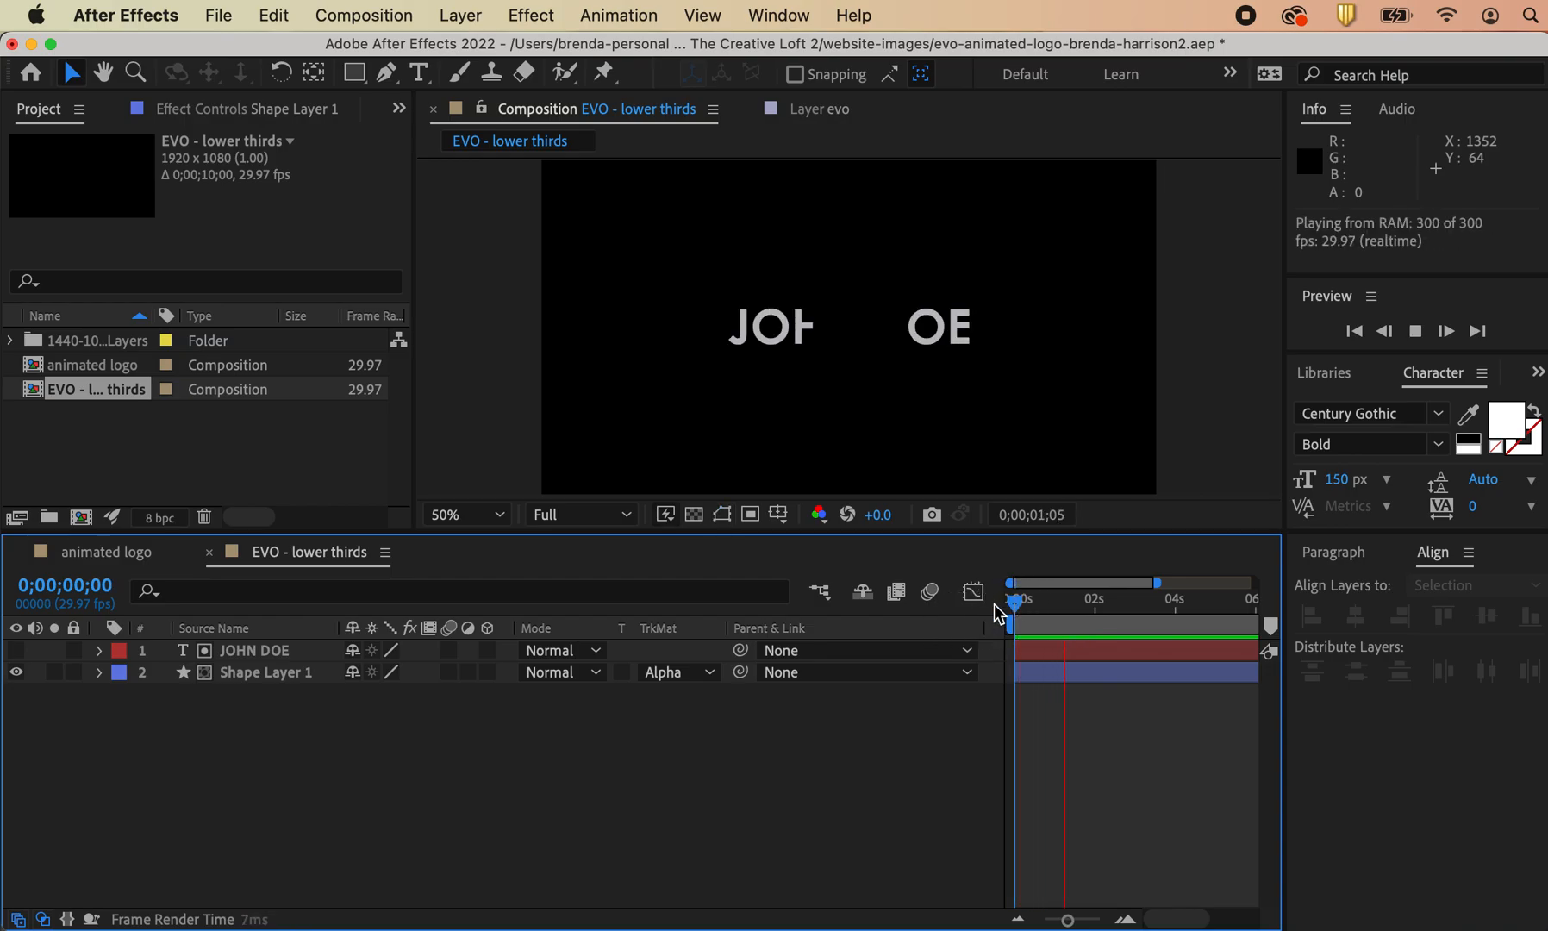
pyautogui.press('space')
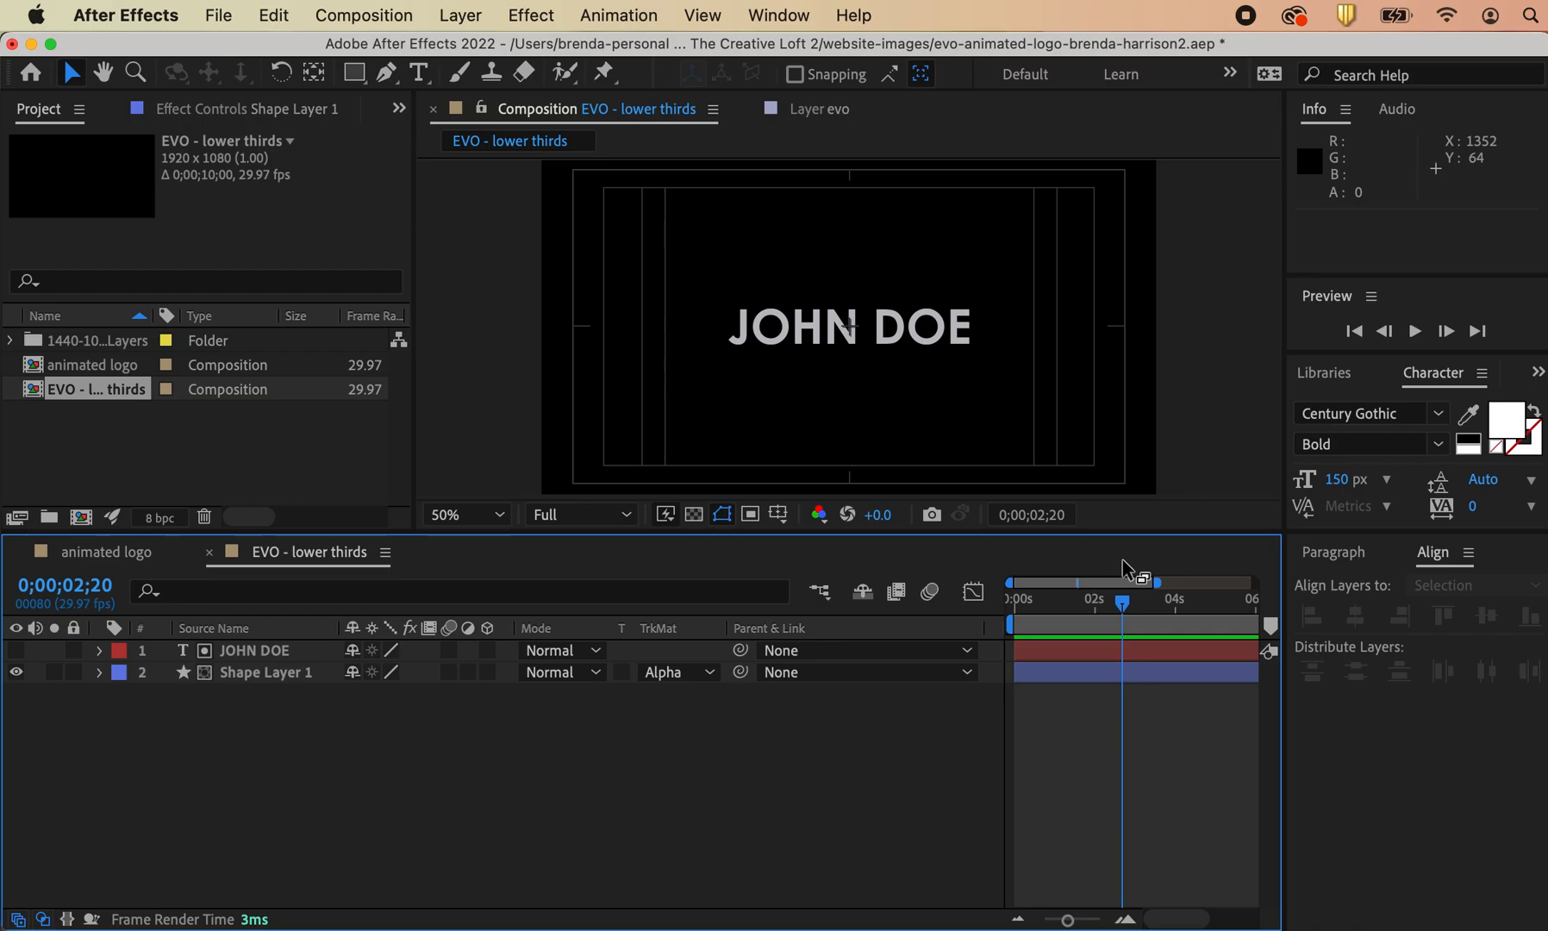
# Step: Duplicate Shape Layer 1 together with its animated masks
pyautogui.click(263, 672)
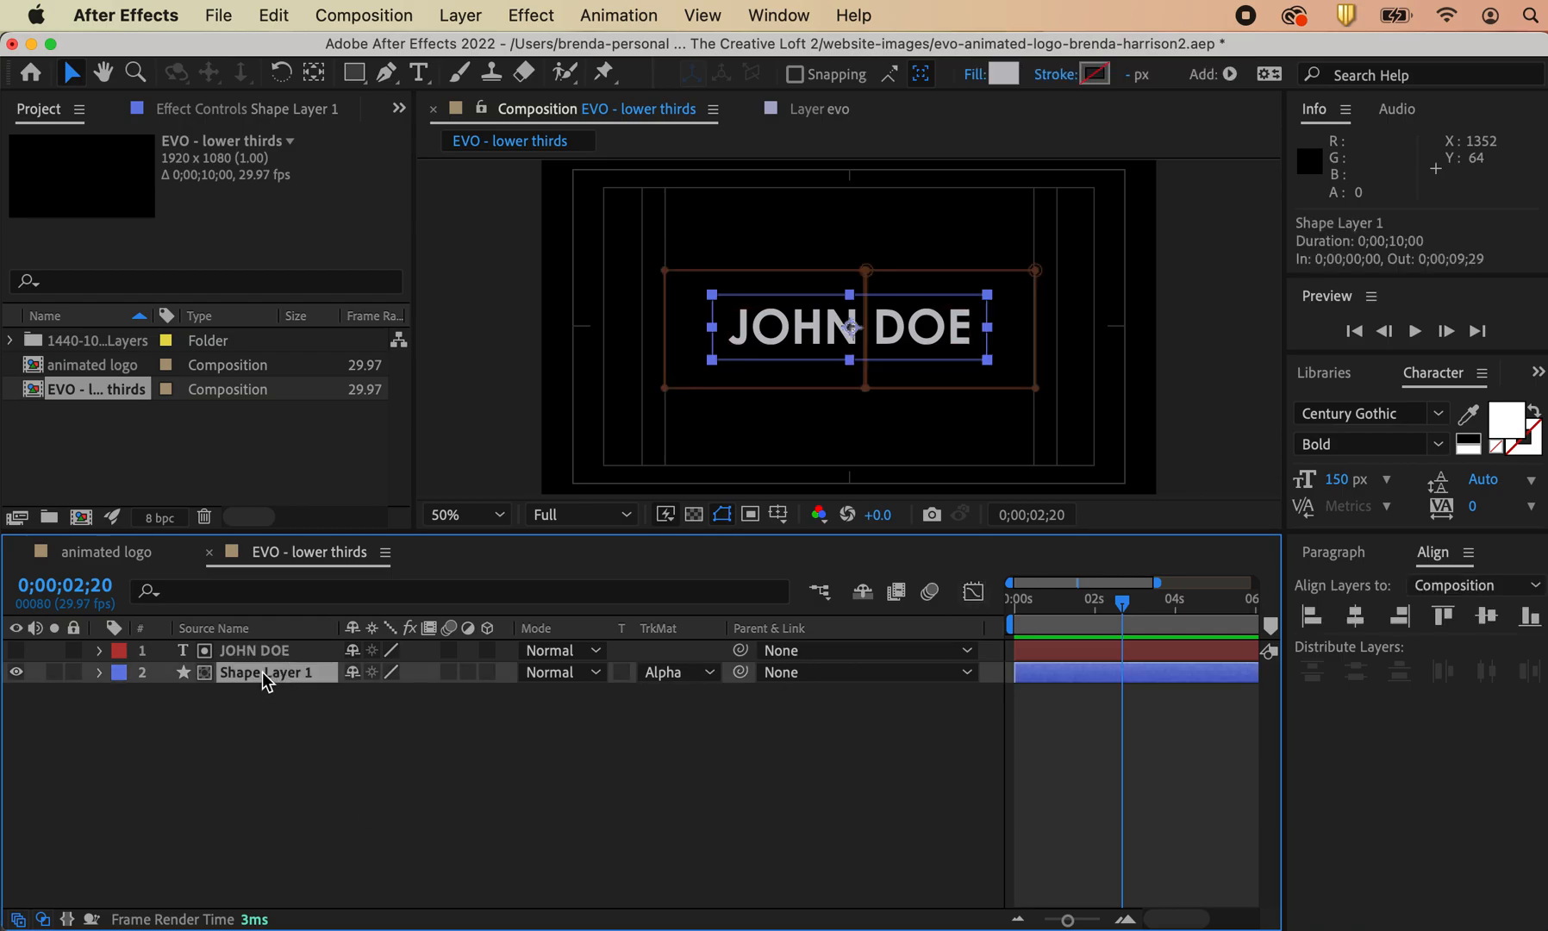
pyautogui.press('super+d')
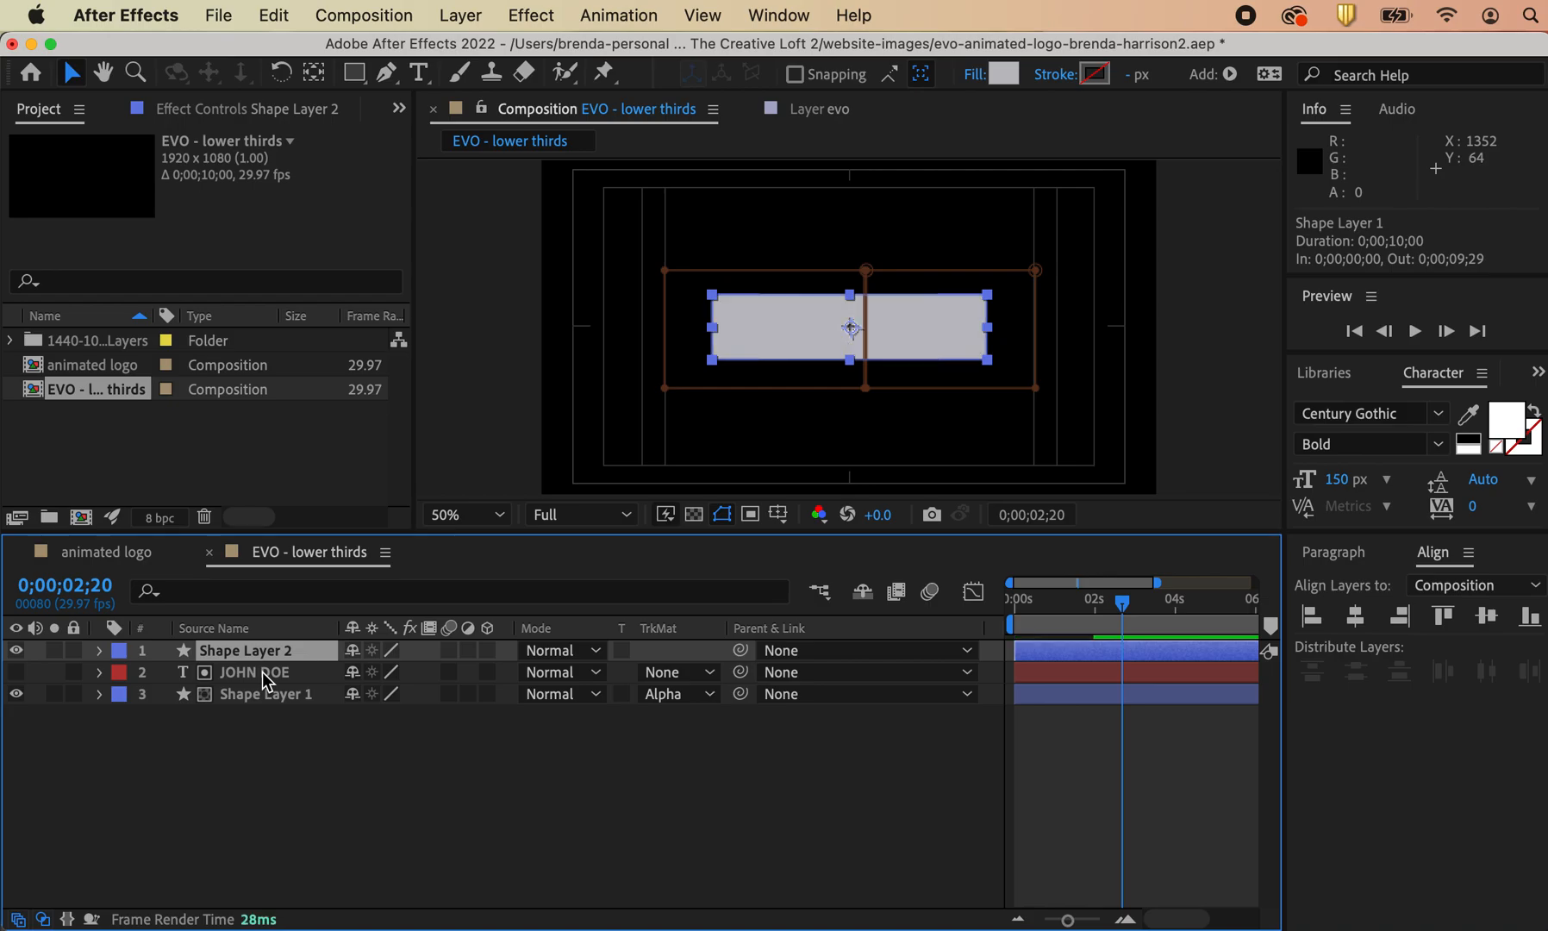
# Step: Move Shape Layer 2 below Shape Layer 1 and set its fill colour to blue 1A25A0
pyautogui.moveTo(226, 651); pyautogui.dragTo(226, 706)
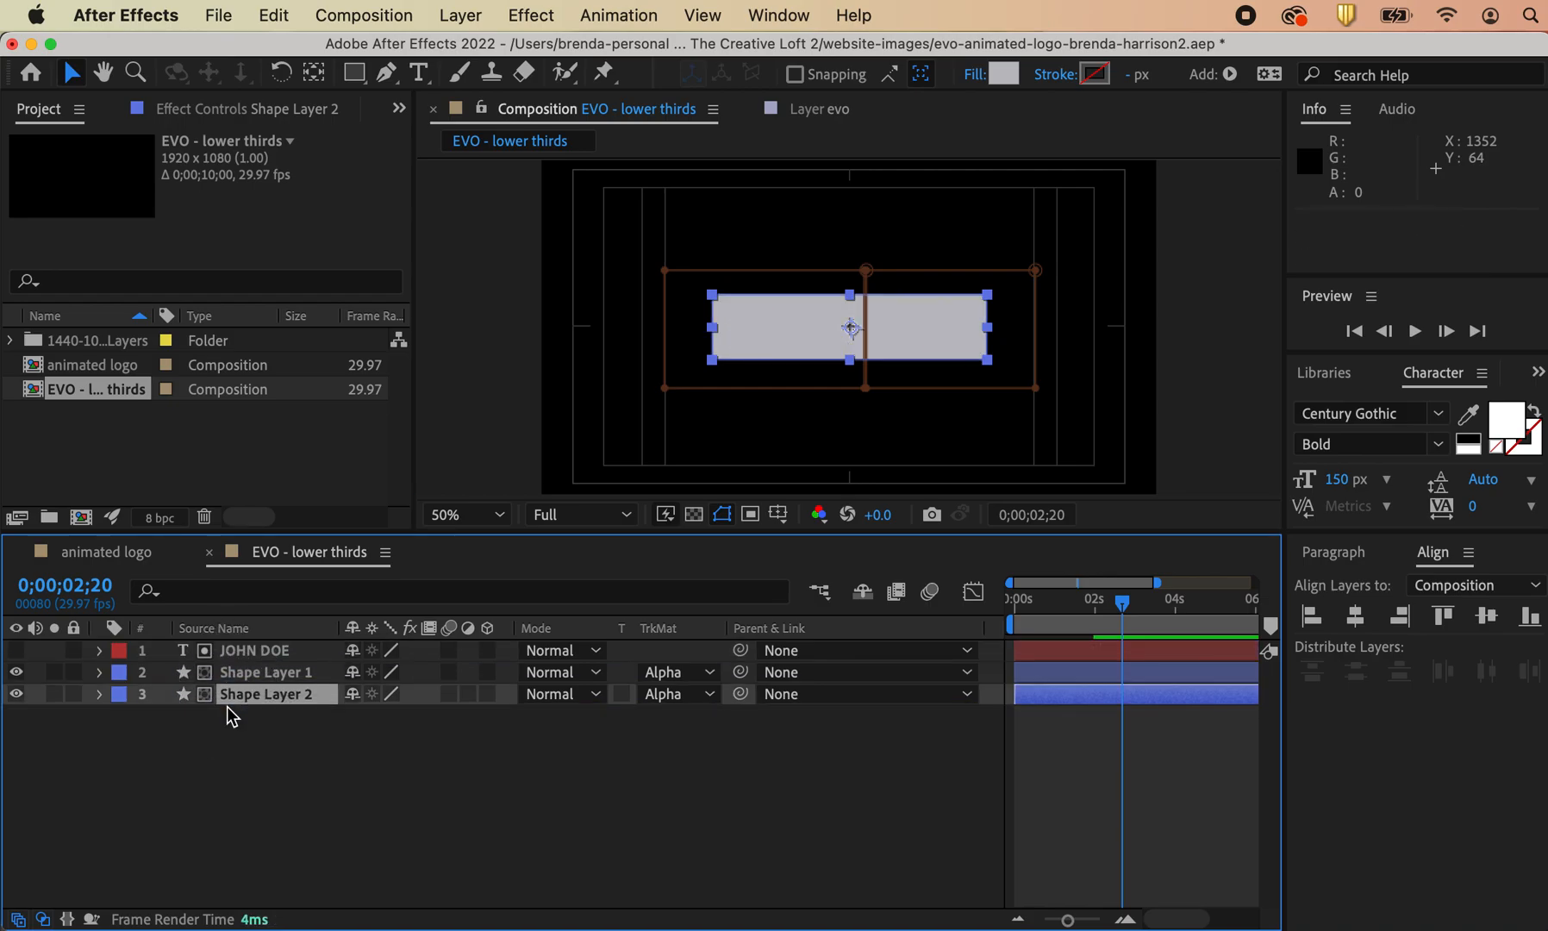
pyautogui.click(1002, 76)
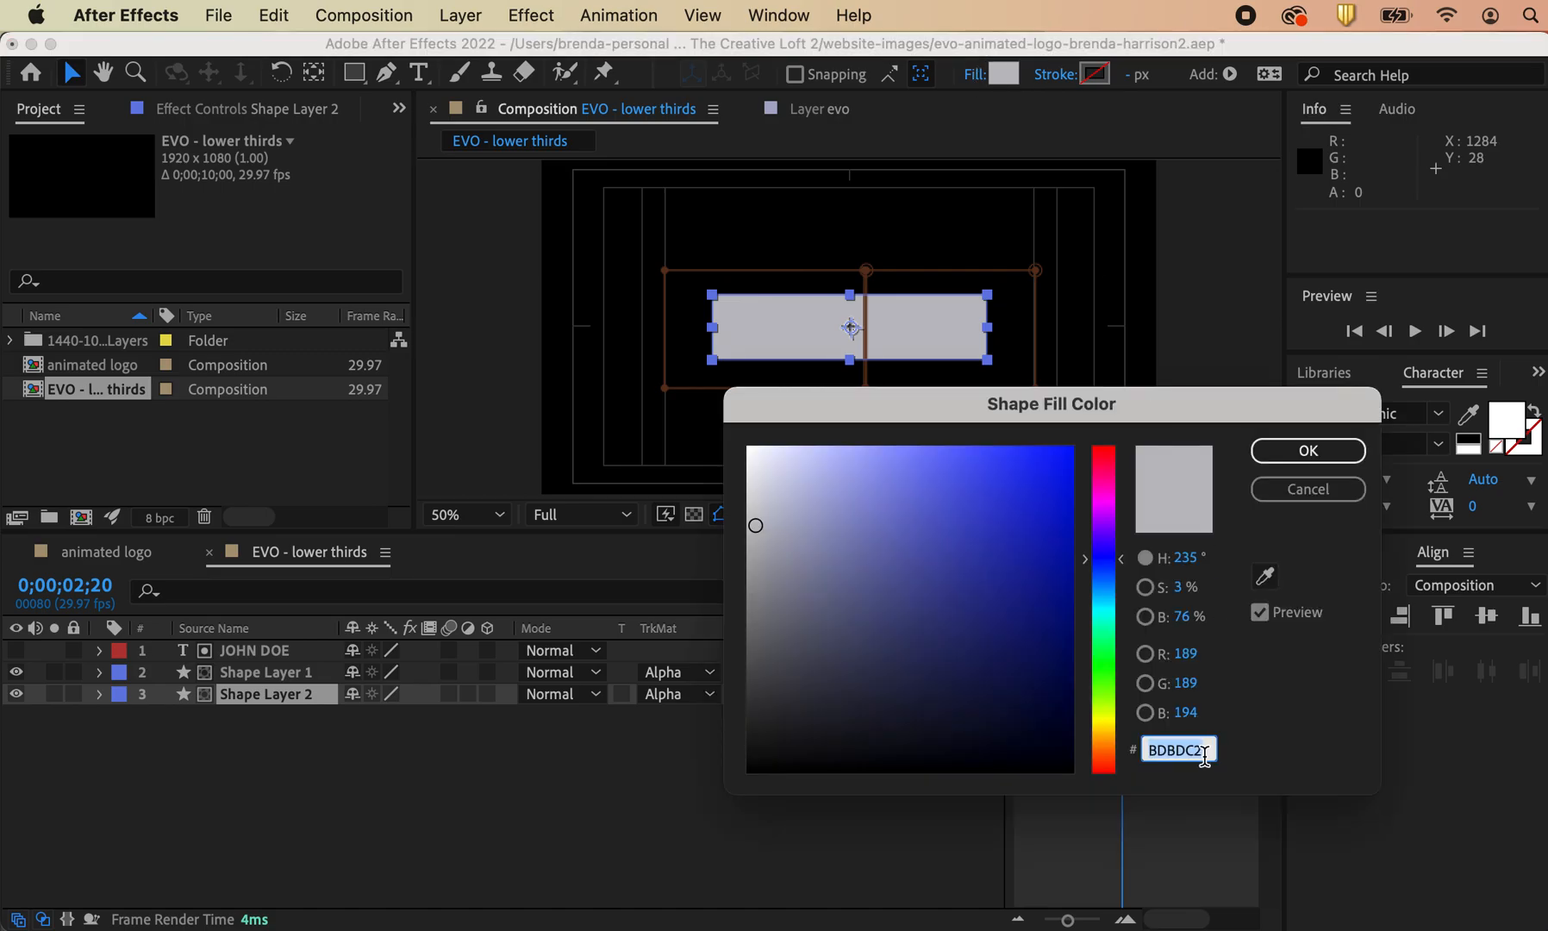
pyautogui.write('1A25A')
pyautogui.write('0')
pyautogui.press('Return')
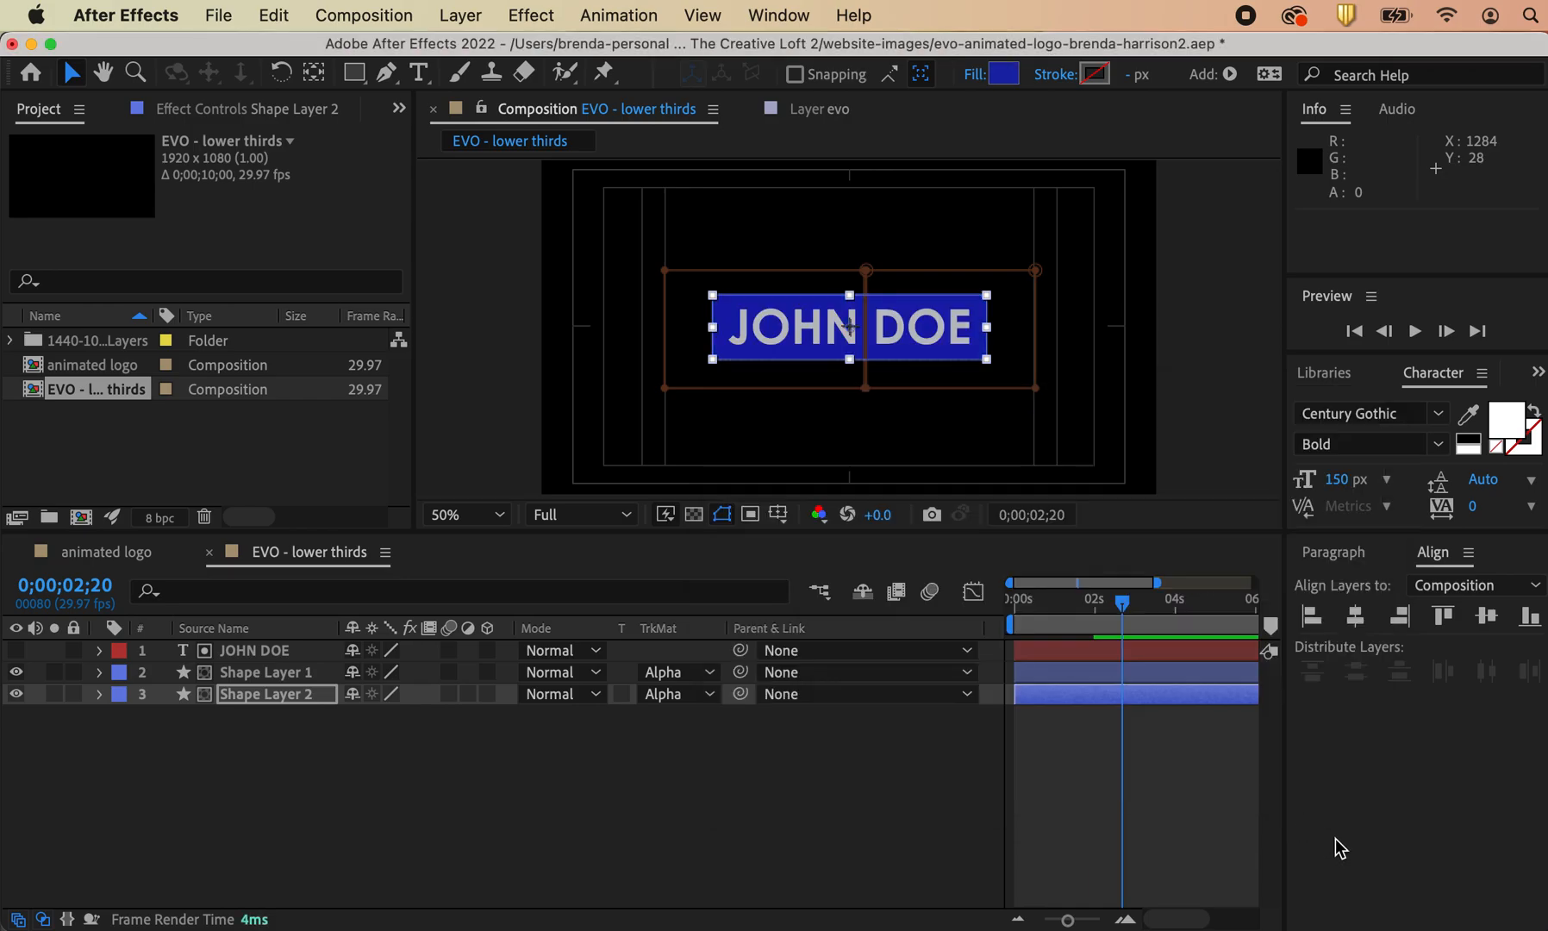
# Step: Deselect the layers and preview the grey name text revealing over its blue background
pyautogui.click(1140, 777)
pyautogui.moveTo(1122, 604)
pyautogui.mouseDown()
pyautogui.moveTo(1024, 609)
pyautogui.moveTo(1119, 614)
pyautogui.mouseUp()
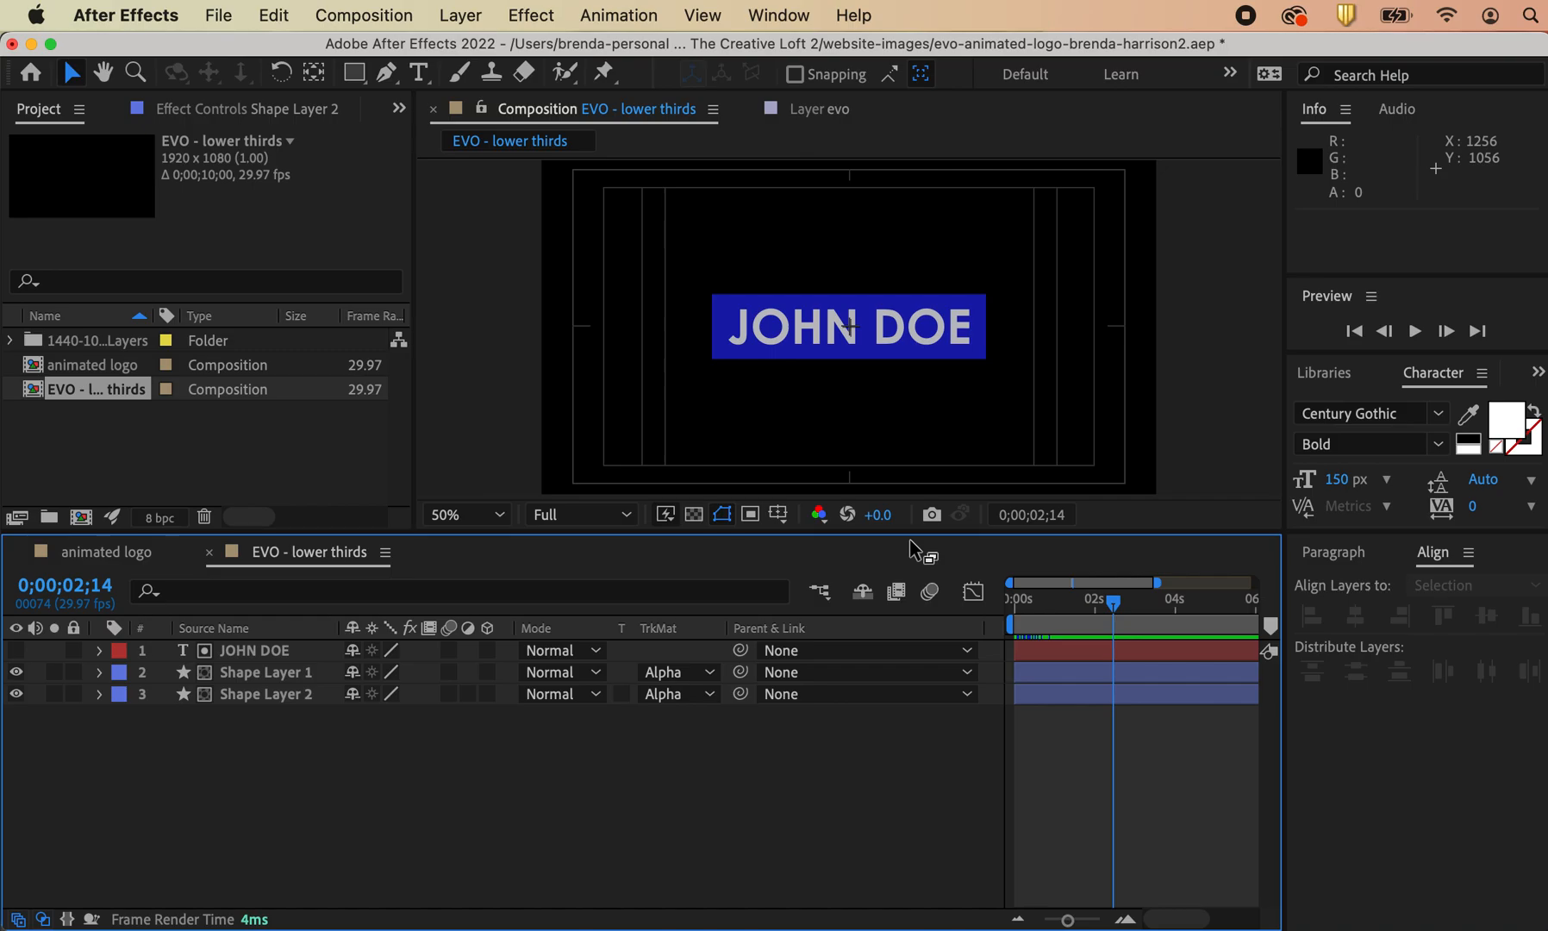
pyautogui.moveTo(1113, 603)
pyautogui.mouseDown()
pyautogui.moveTo(1059, 610)
pyautogui.moveTo(1104, 617)
pyautogui.mouseUp()
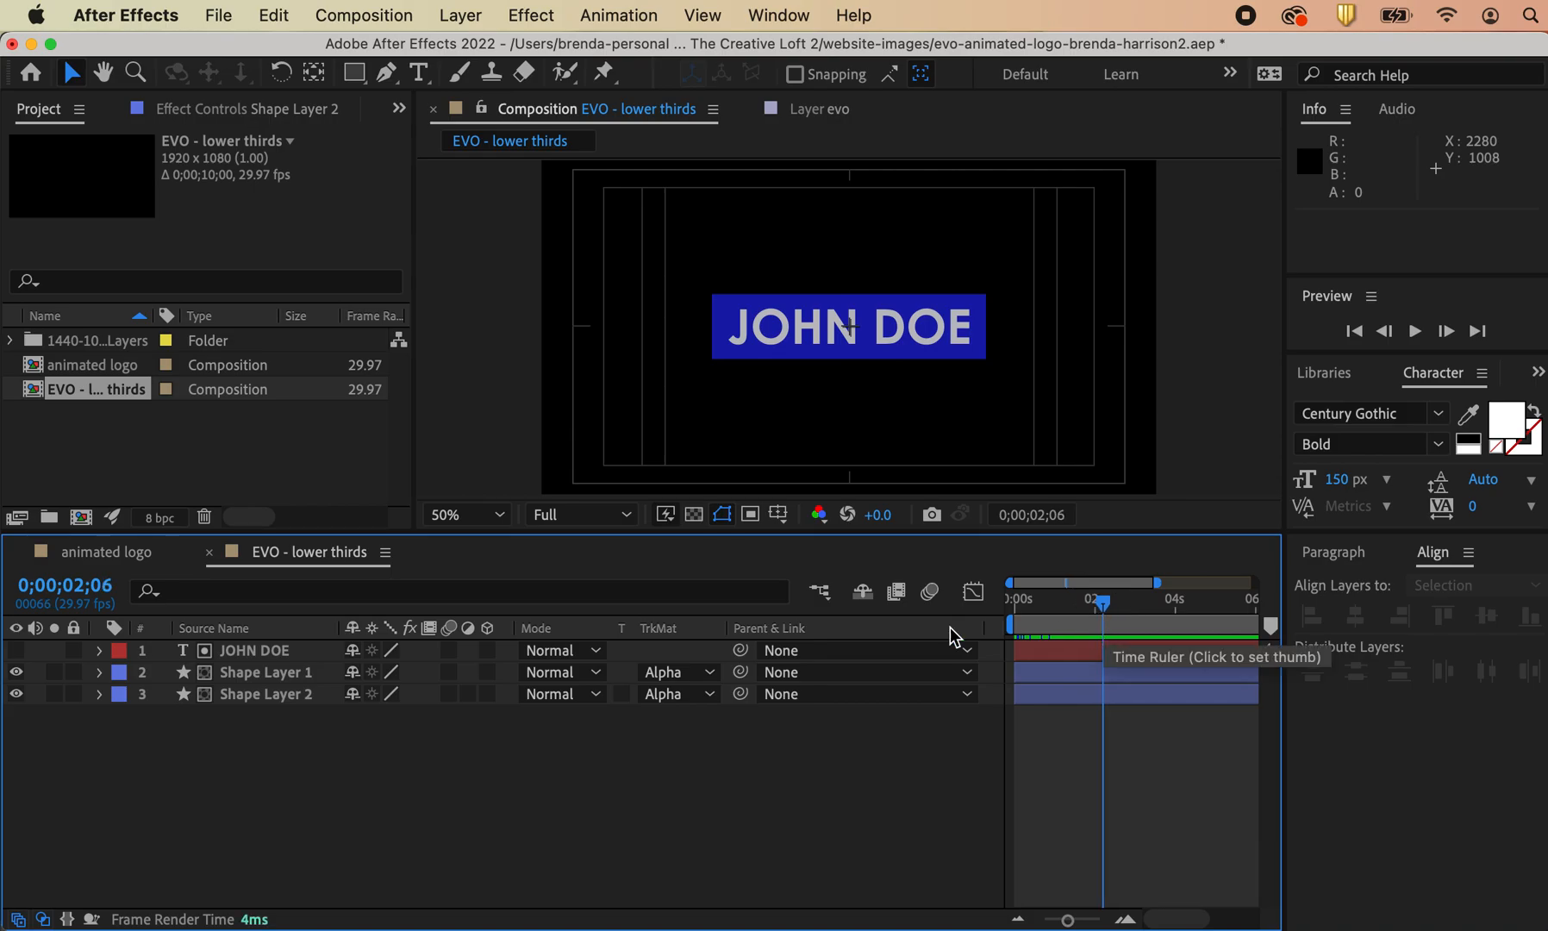
pyautogui.click(275, 654)
pyautogui.keyDown('shift'); pyautogui.click(275, 669); pyautogui.keyUp('shift')
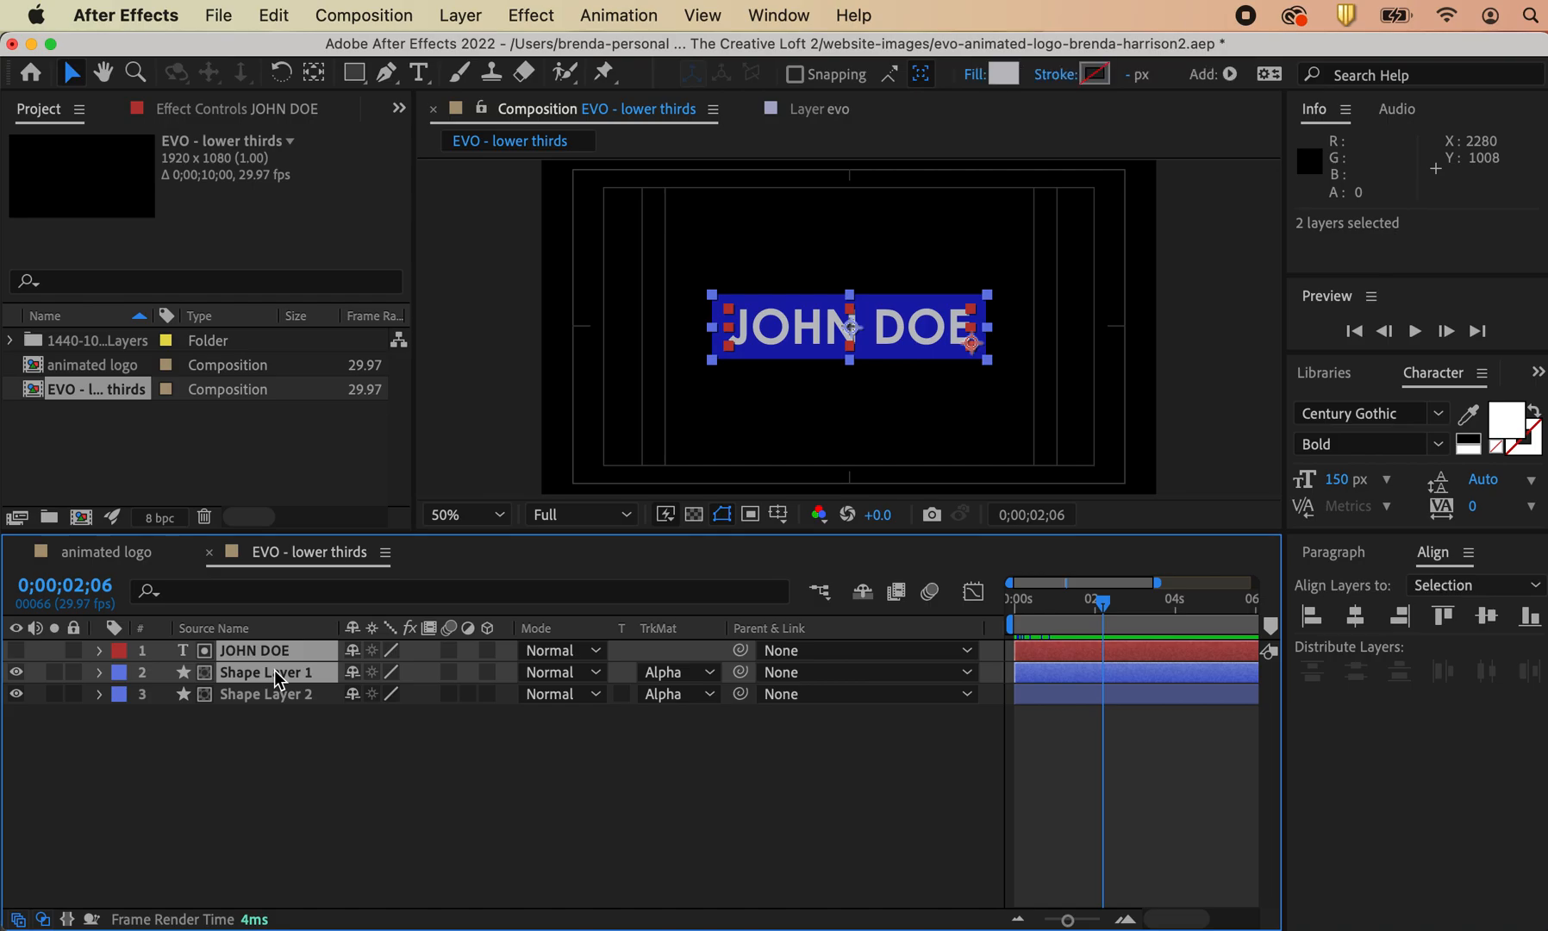
pyautogui.moveTo(1030, 655); pyautogui.dragTo(1062, 659)
pyautogui.click(1068, 813)
pyautogui.moveTo(1102, 605); pyautogui.dragTo(953, 630)
pyautogui.press('super+z')
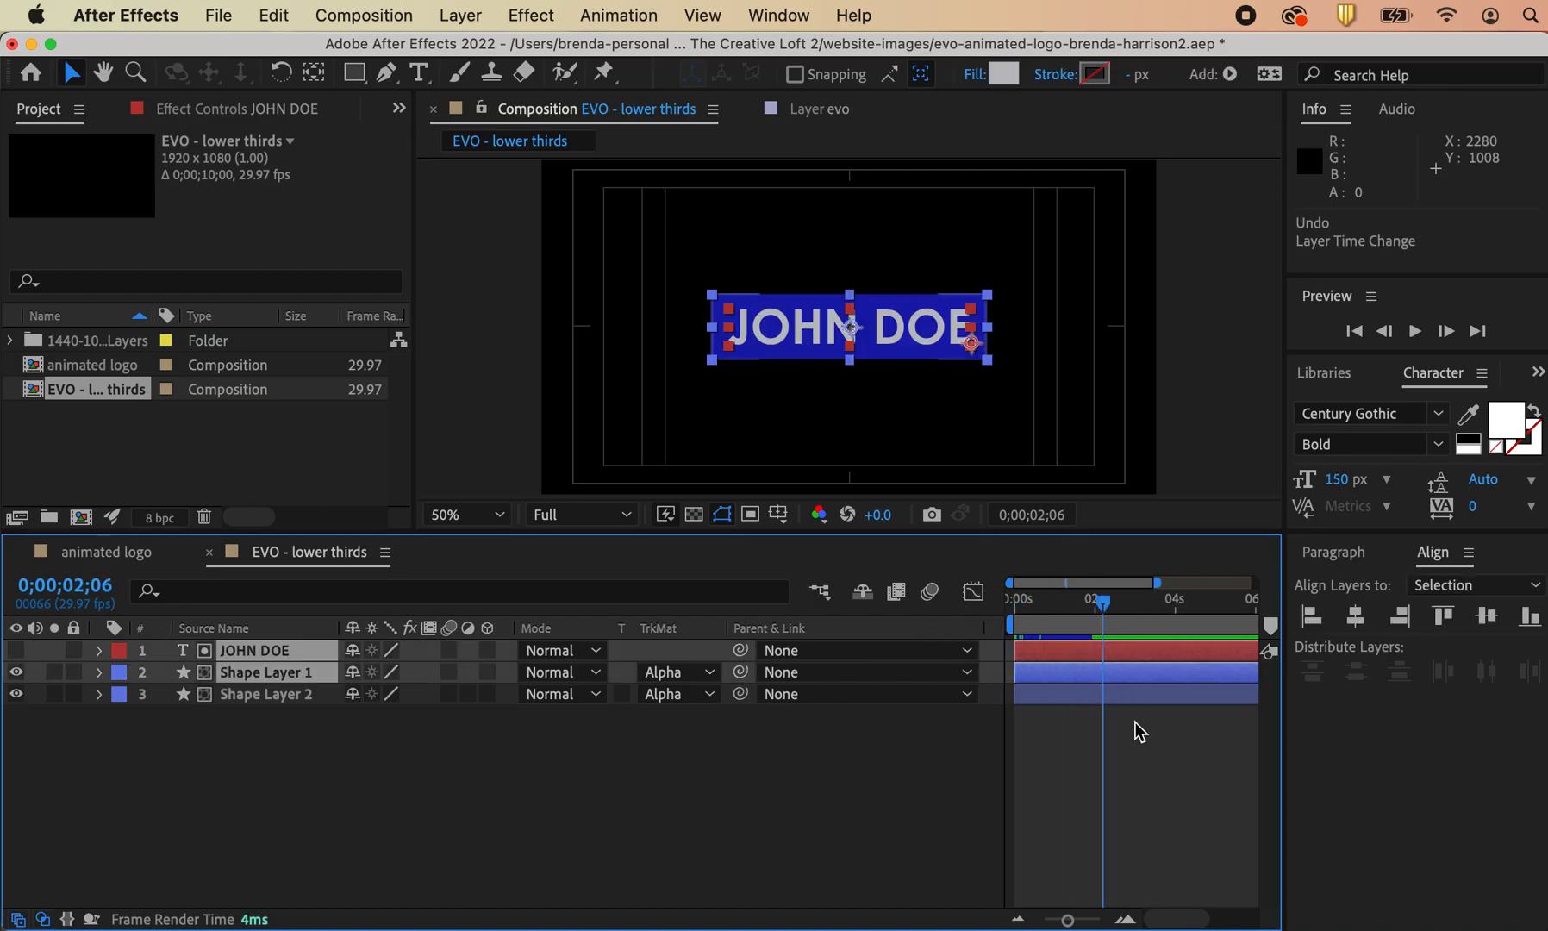
pyautogui.click(1132, 752)
# Step: Duplicate the name text layer together with Shape Layer 1 and shift both copies to start at 0;00;01;05
pyautogui.click(217, 650)
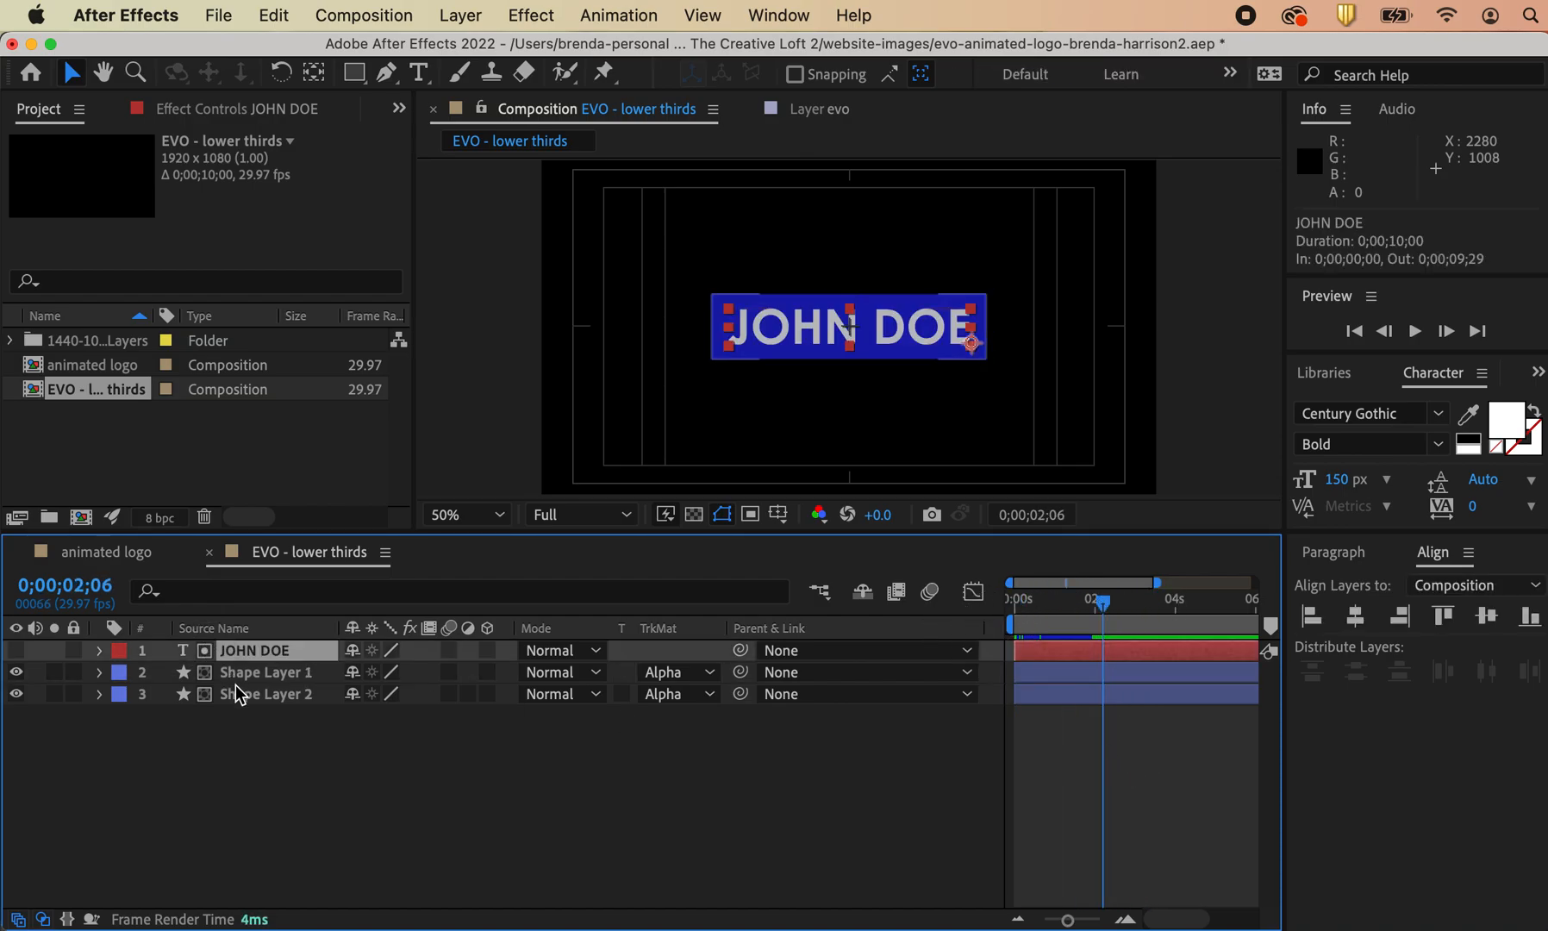
pyautogui.keyDown('shift'); pyautogui.click(233, 671); pyautogui.keyUp('shift')
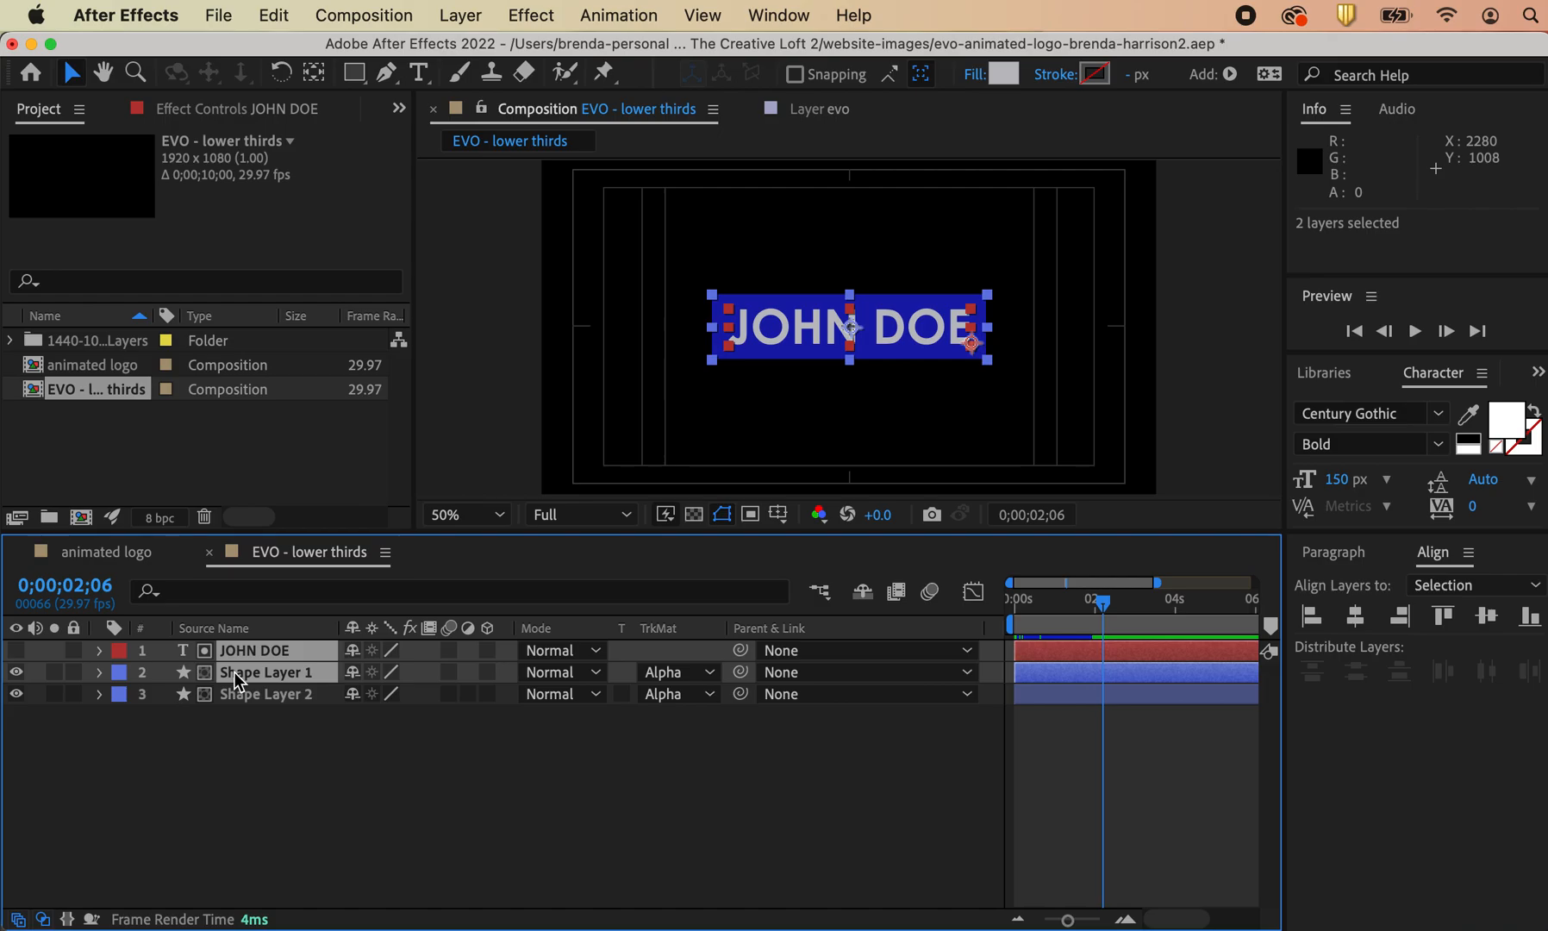
pyautogui.press('super+d')
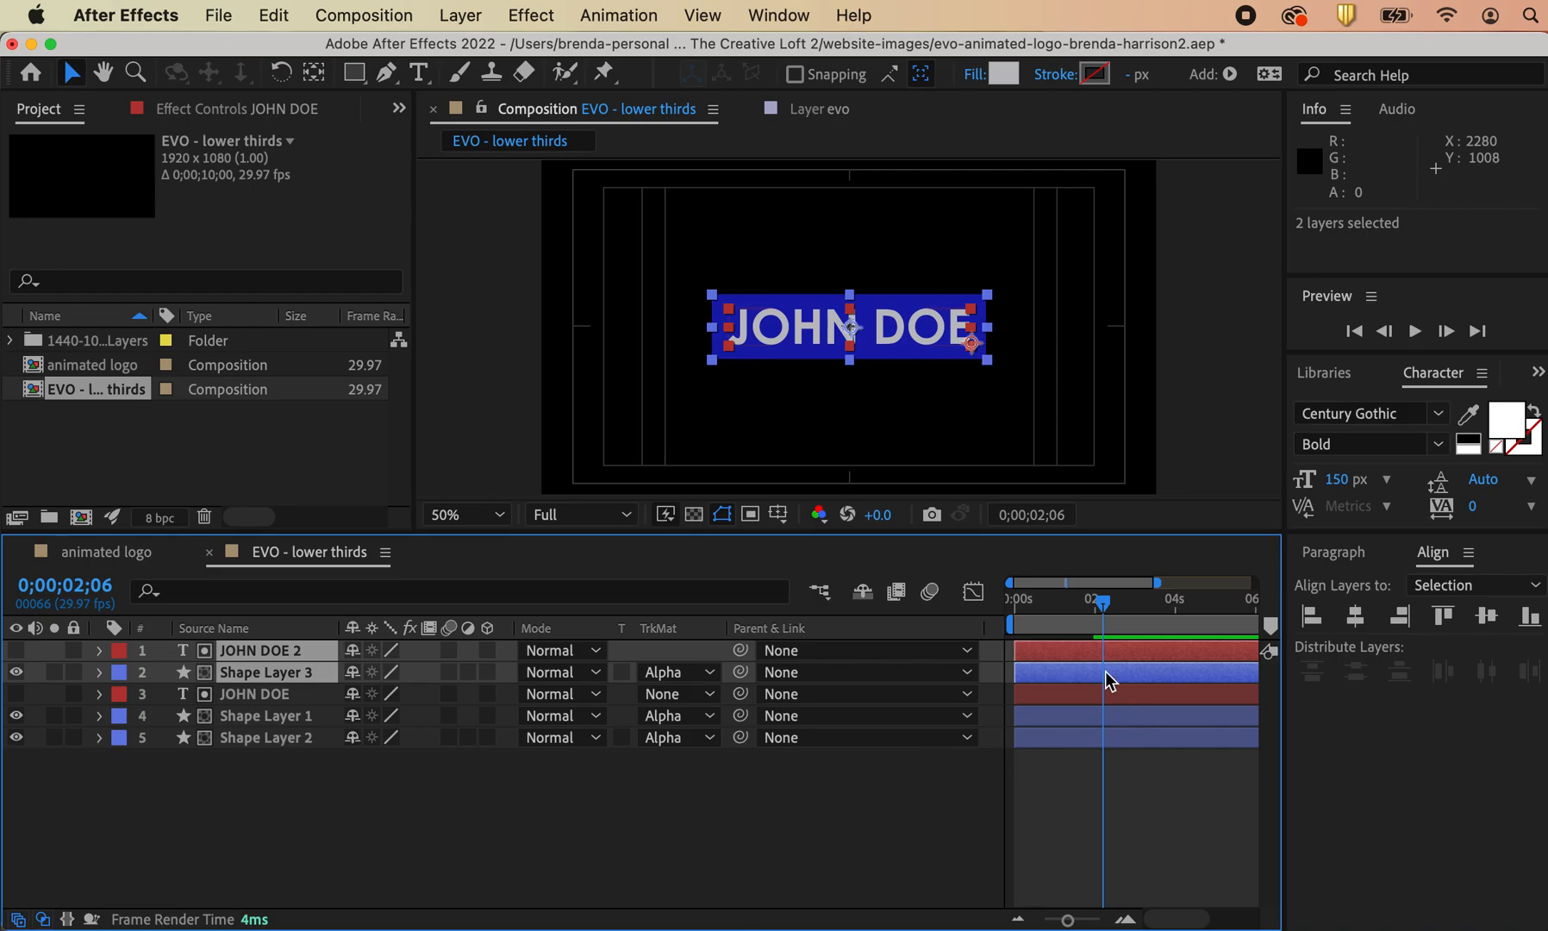
pyautogui.moveTo(1025, 652); pyautogui.dragTo(1072, 649)
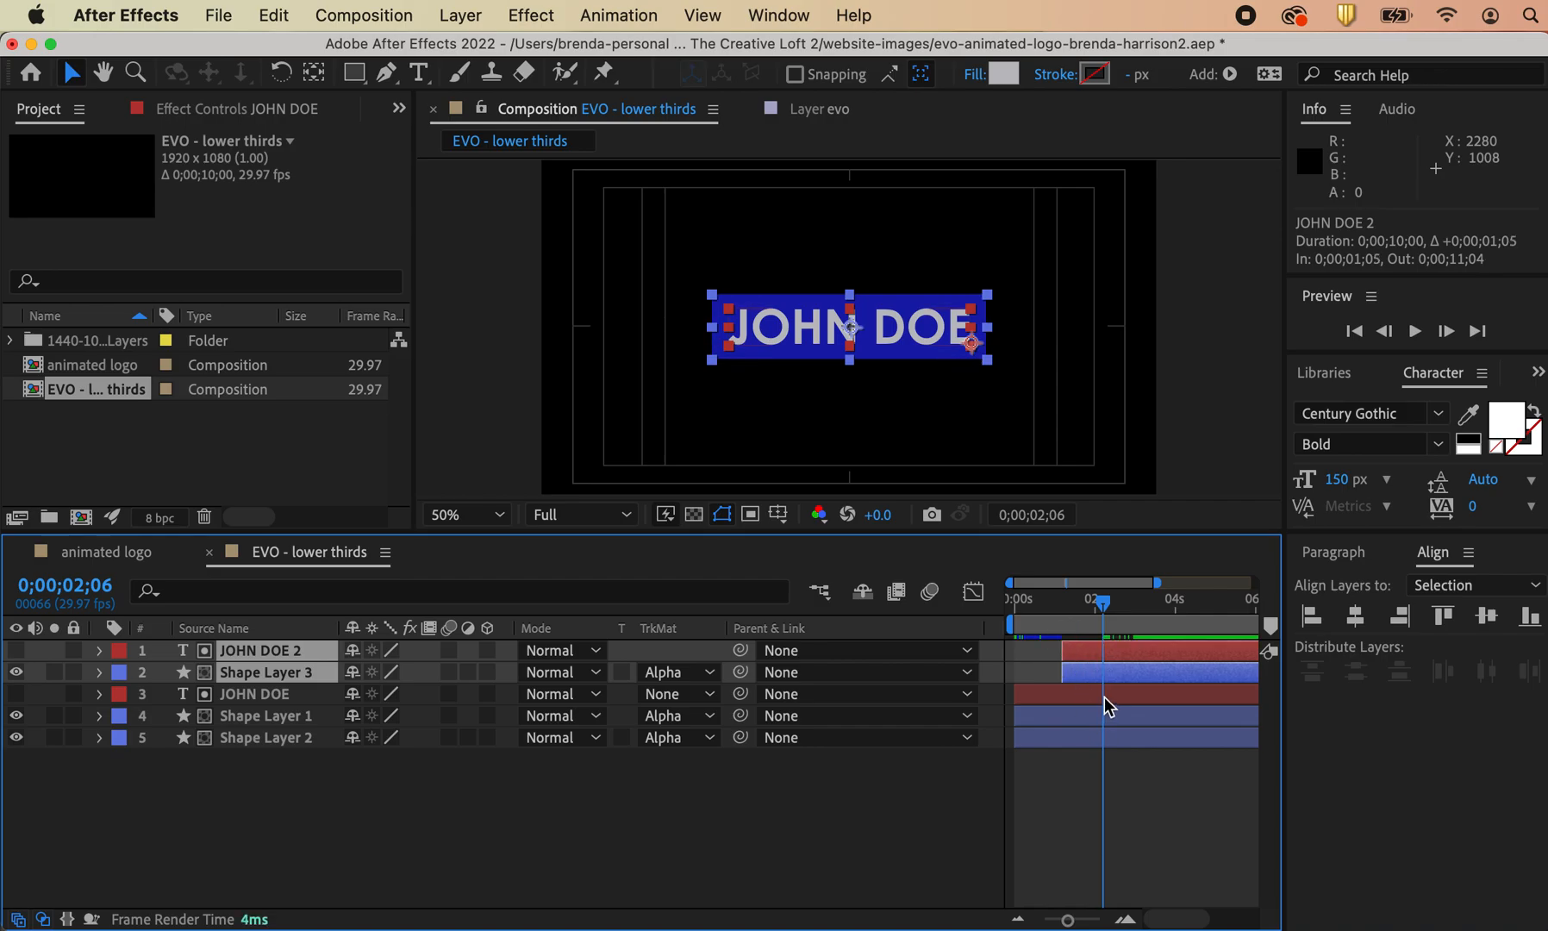
pyautogui.click(1068, 797)
# Step: Change the fill colour of Shape Layer 3 to green 6ED34A
pyautogui.click(1146, 664)
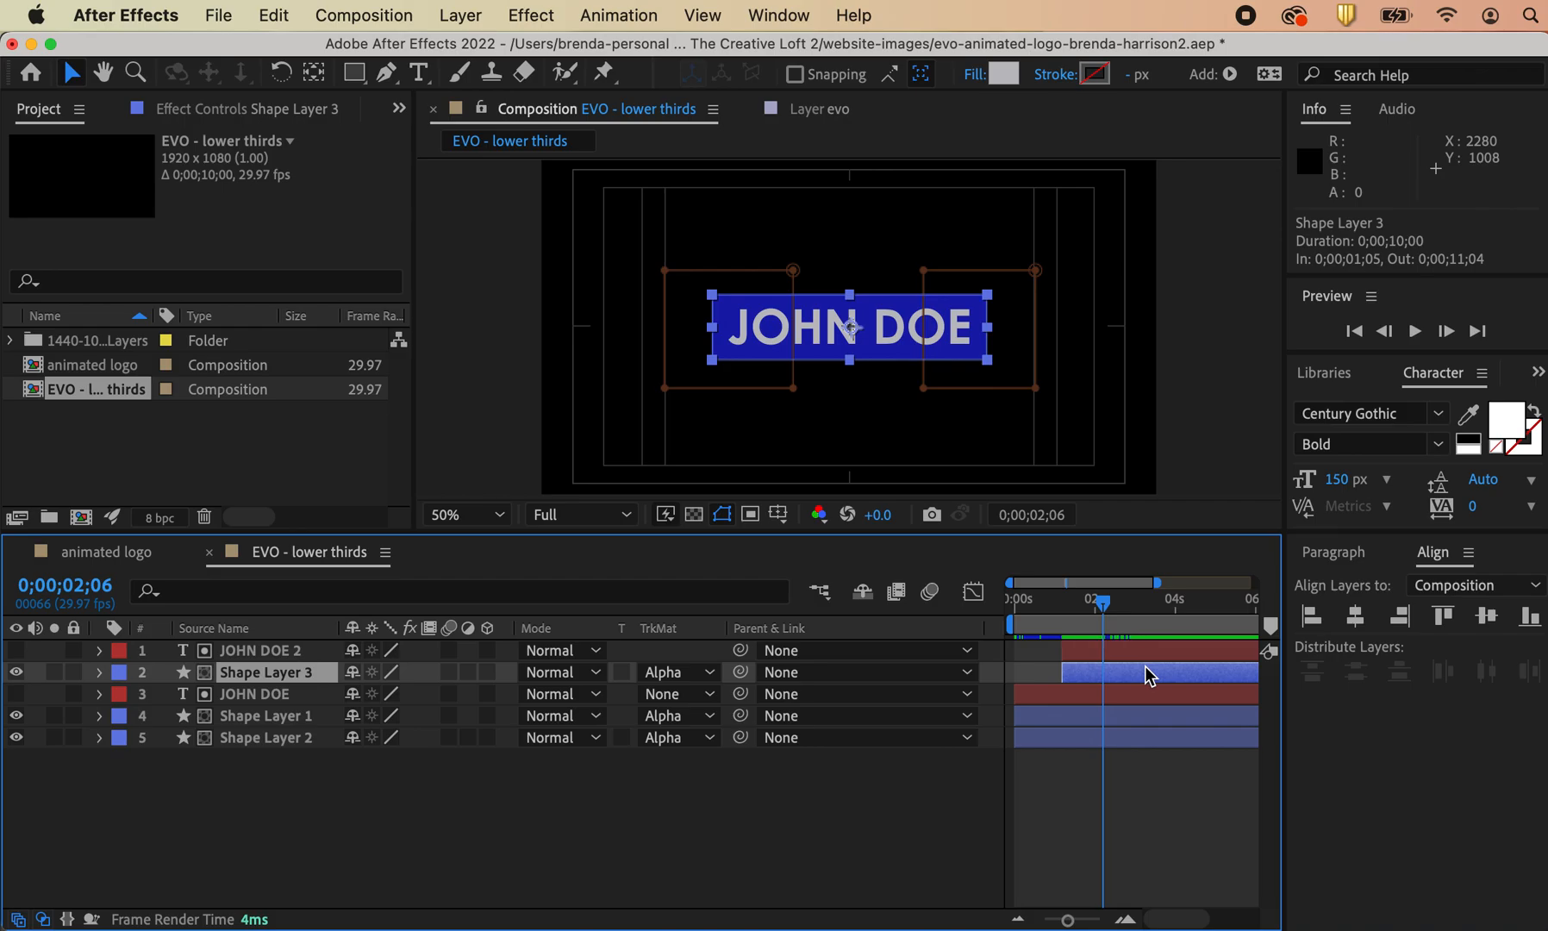
pyautogui.click(977, 75)
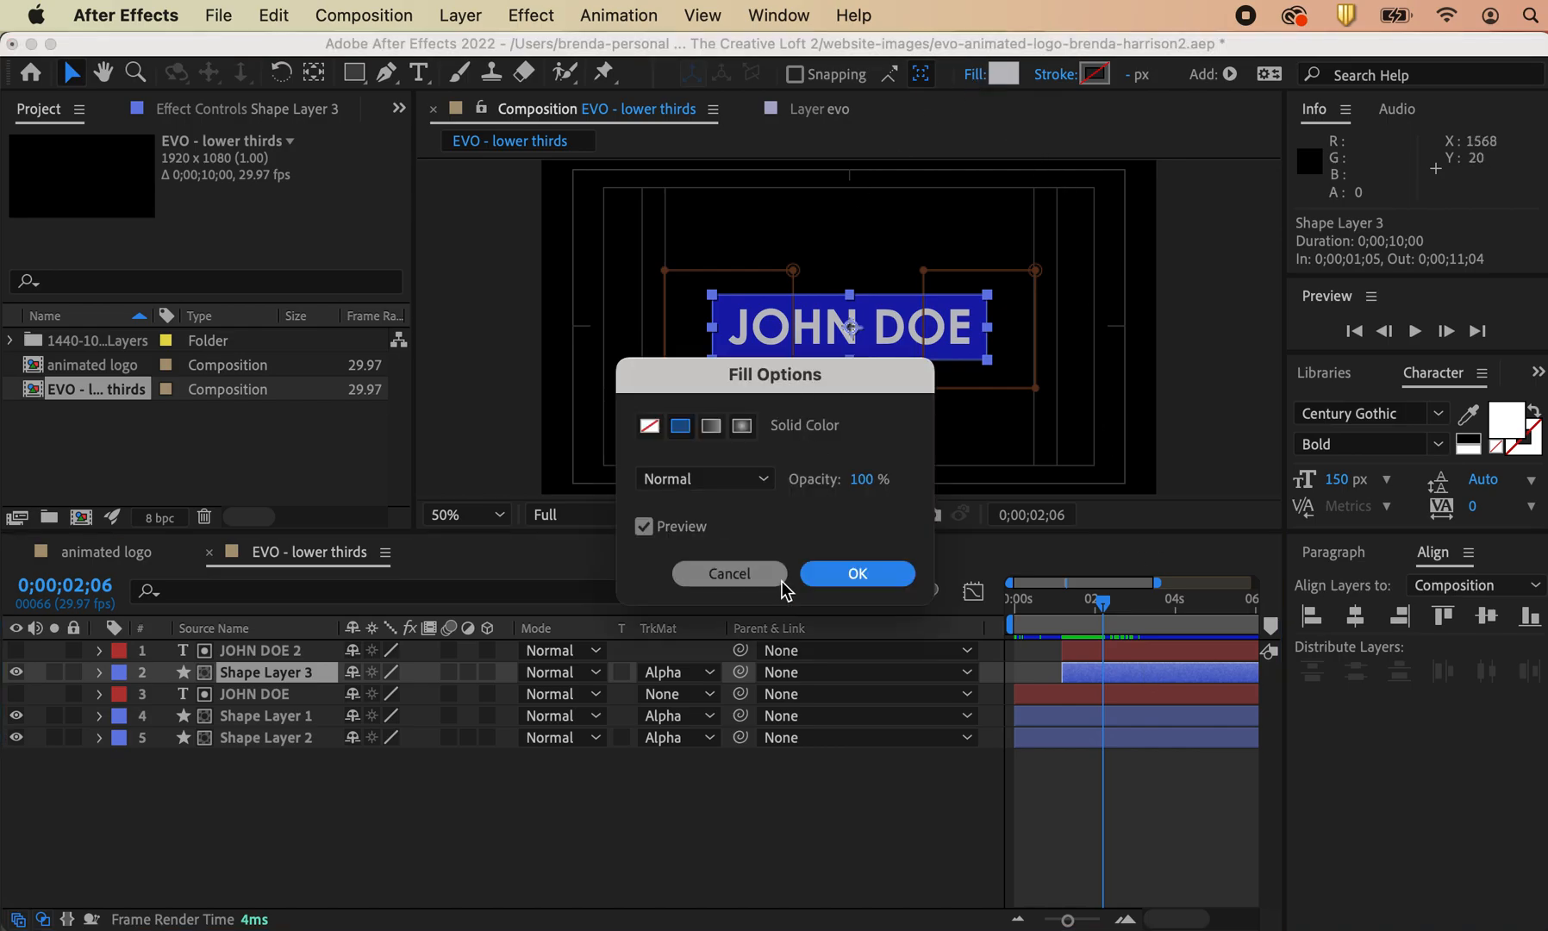
pyautogui.click(725, 572)
pyautogui.click(1003, 73)
pyautogui.click(966, 556)
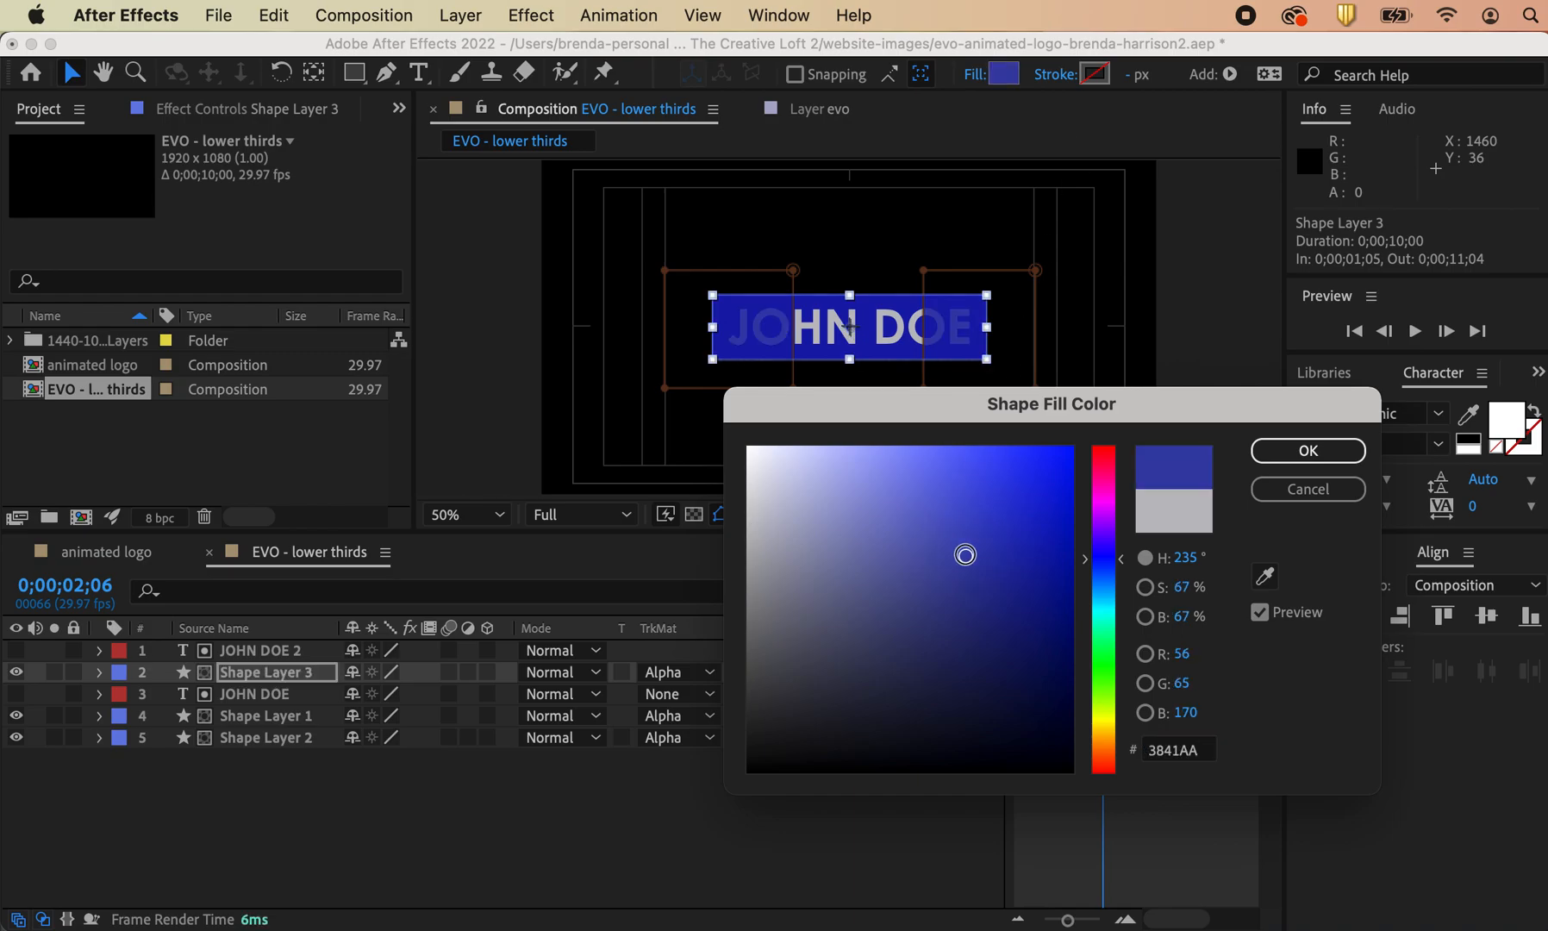
pyautogui.click(906, 608)
pyautogui.click(854, 528)
pyautogui.click(992, 528)
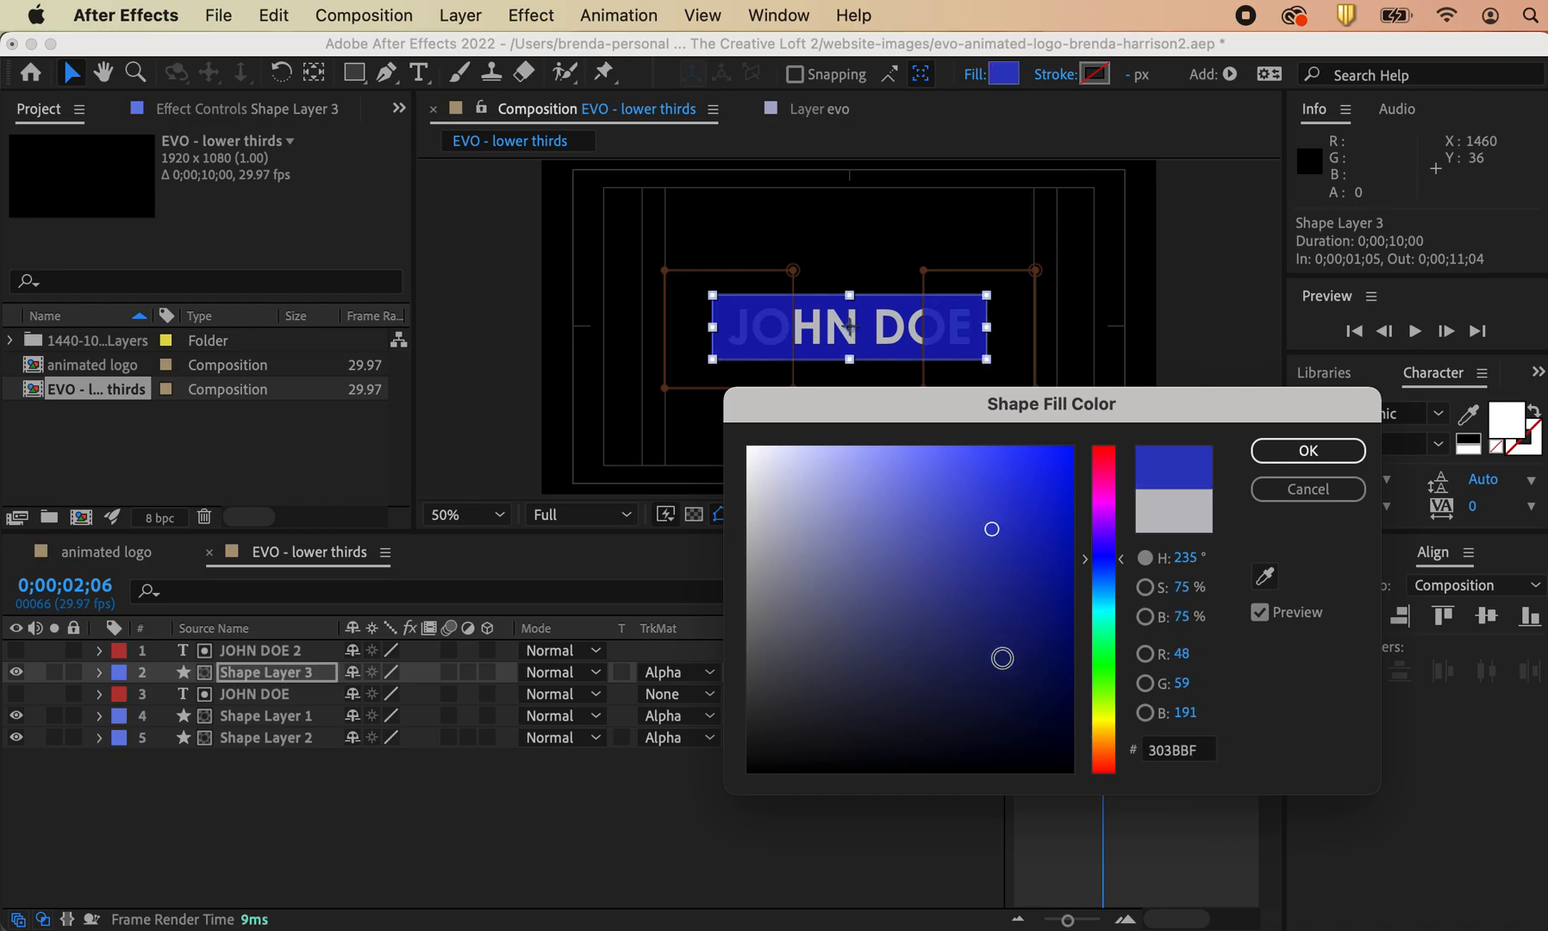
pyautogui.click(1003, 660)
pyautogui.click(901, 700)
pyautogui.click(853, 651)
pyautogui.click(992, 566)
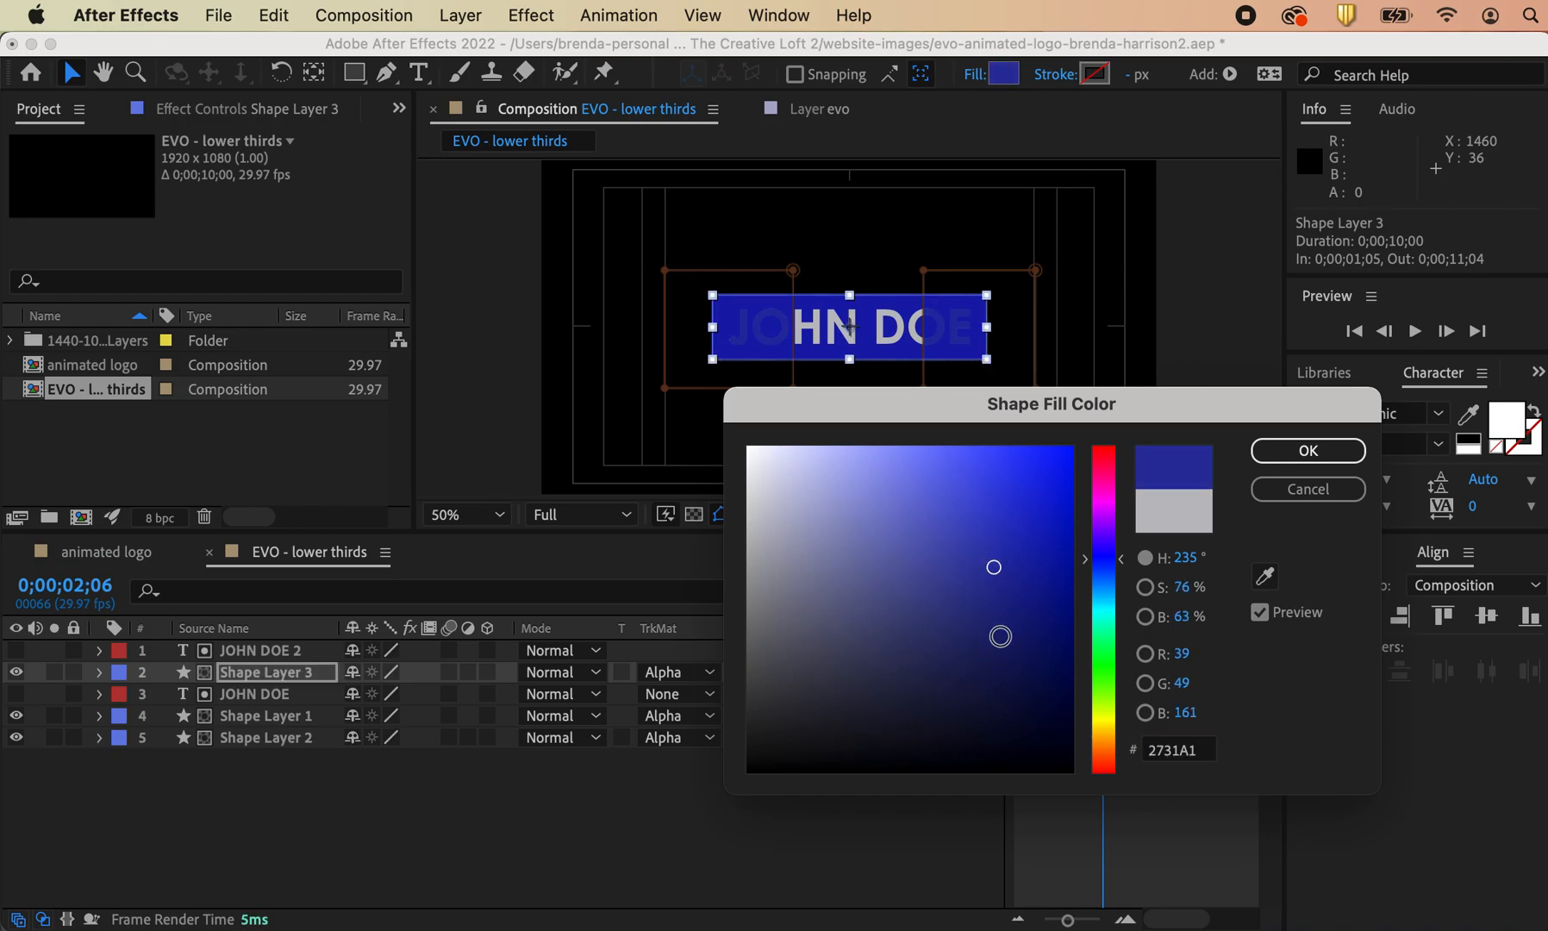
pyautogui.click(1036, 738)
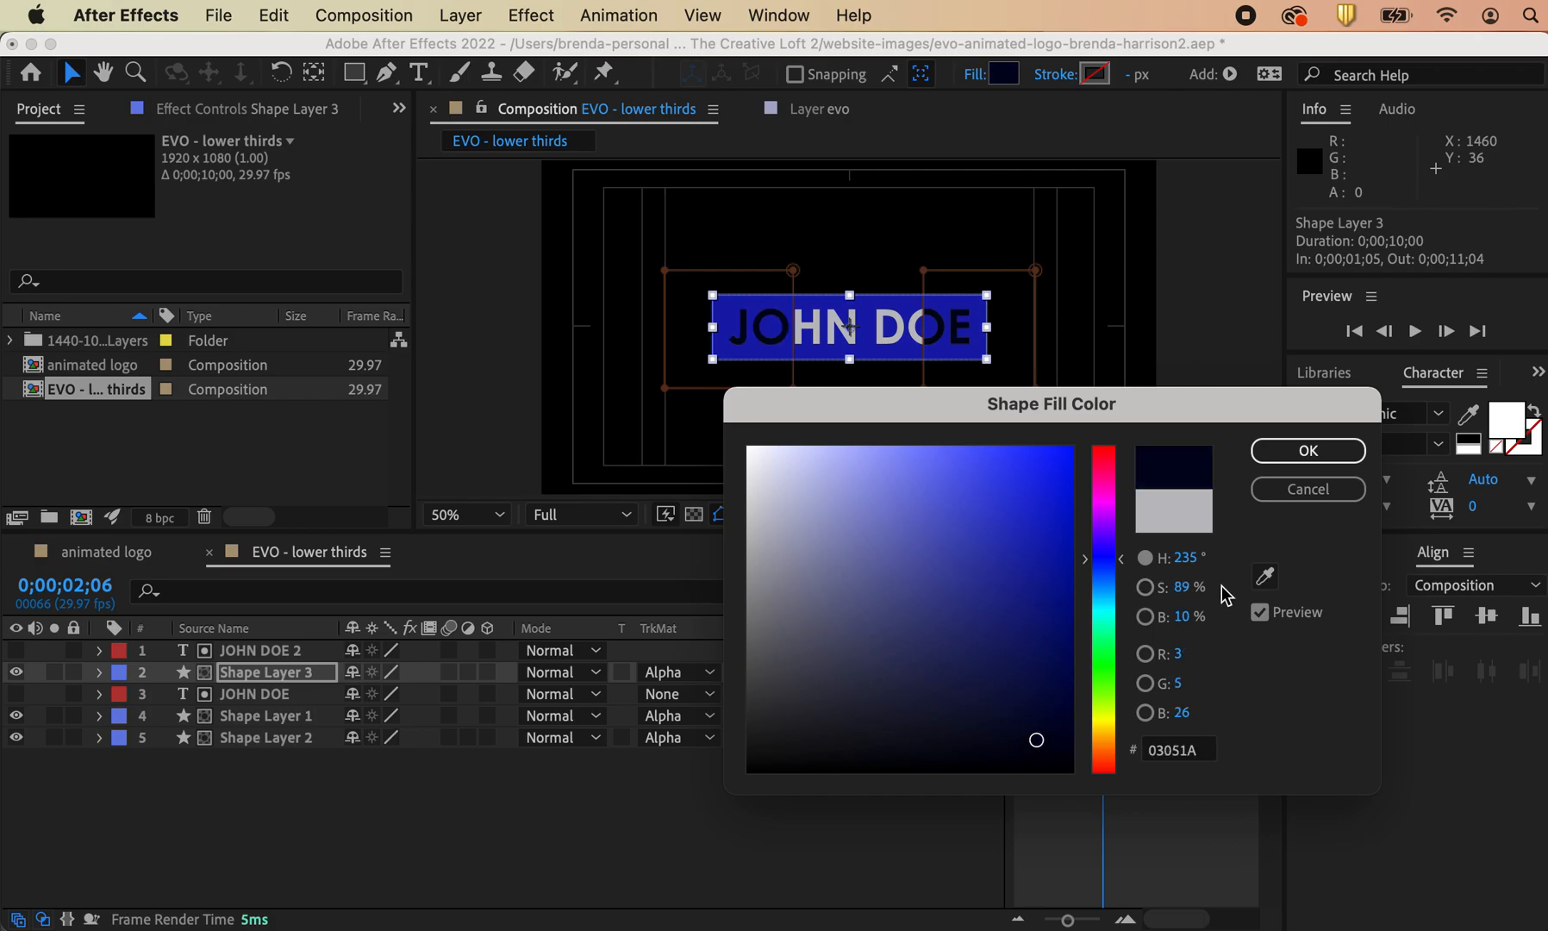
pyautogui.click(1179, 752)
pyautogui.doubleClick(1178, 751)
pyautogui.write('6E')
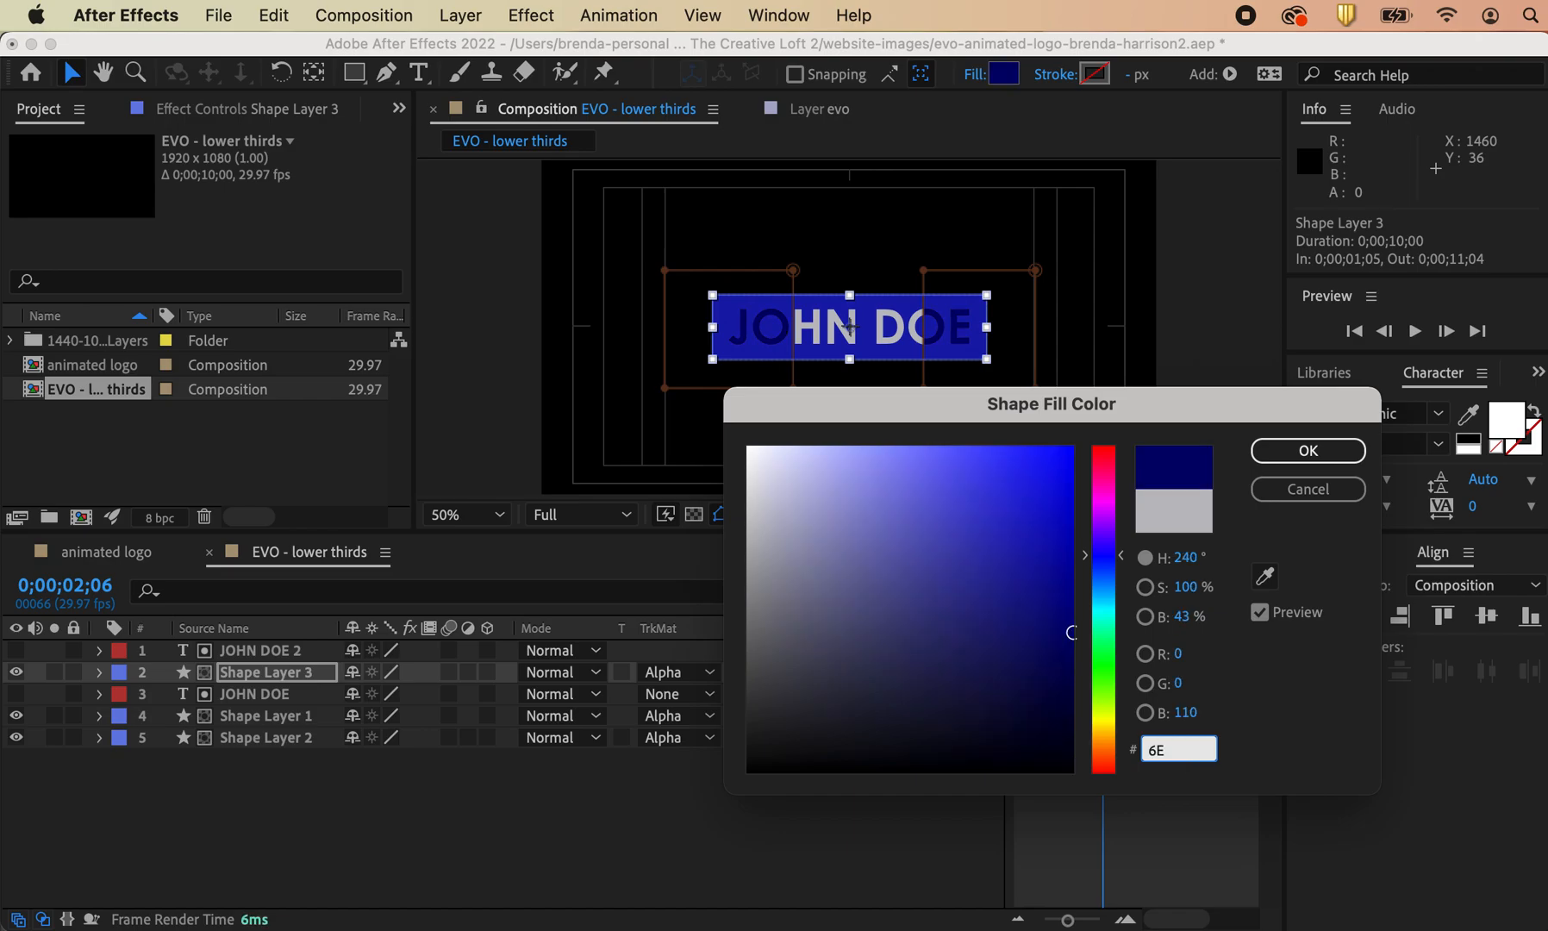
pyautogui.write('D34A')
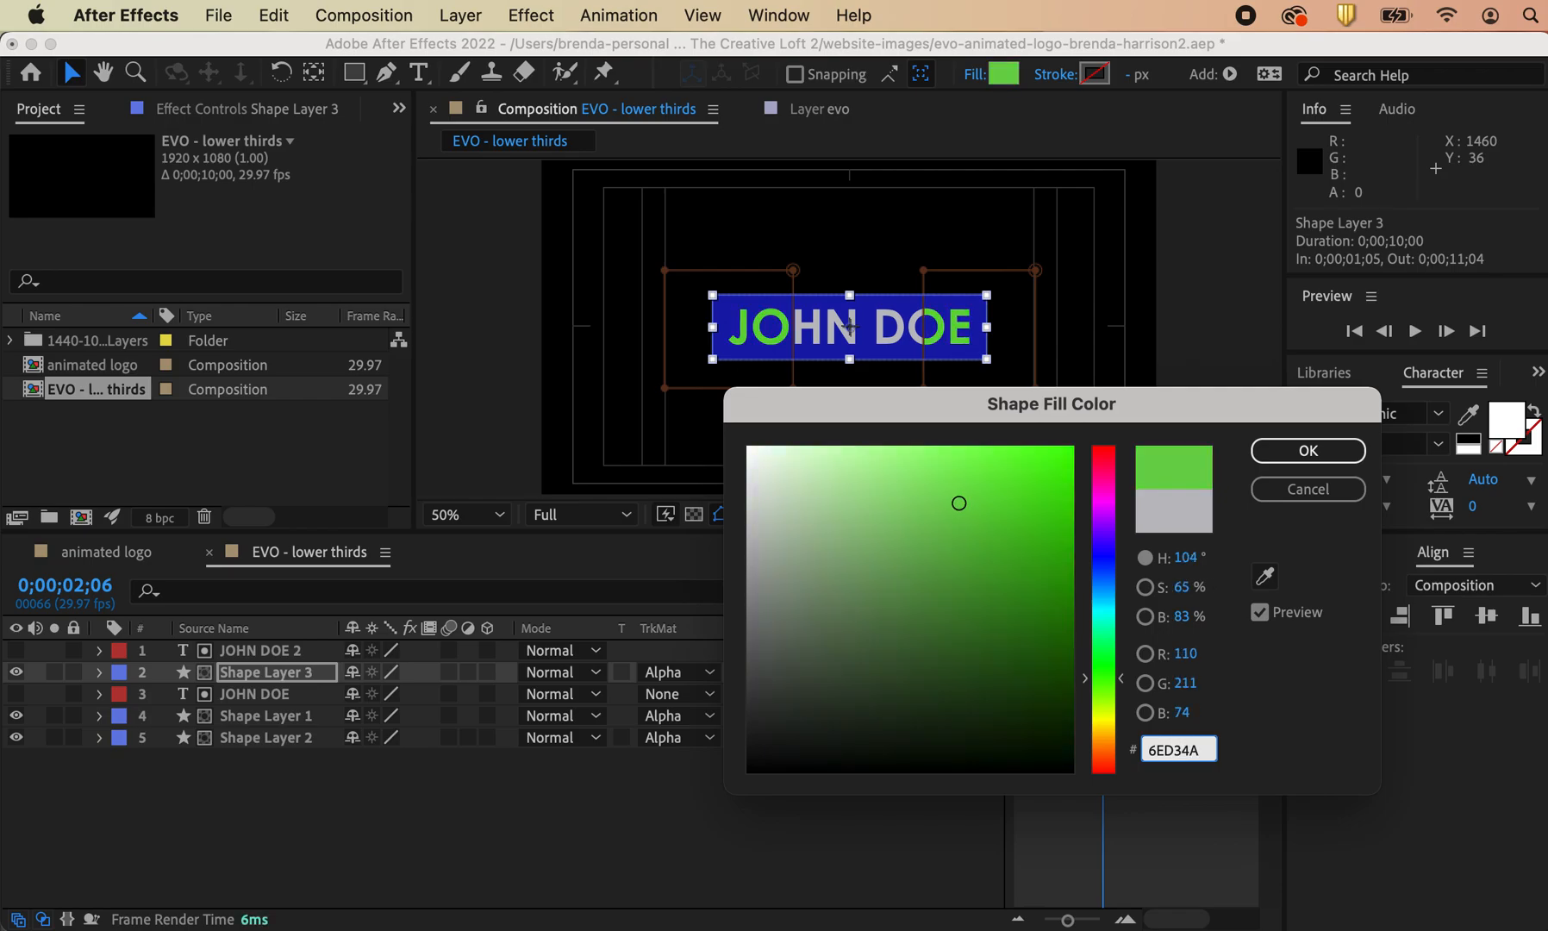
pyautogui.click(1308, 451)
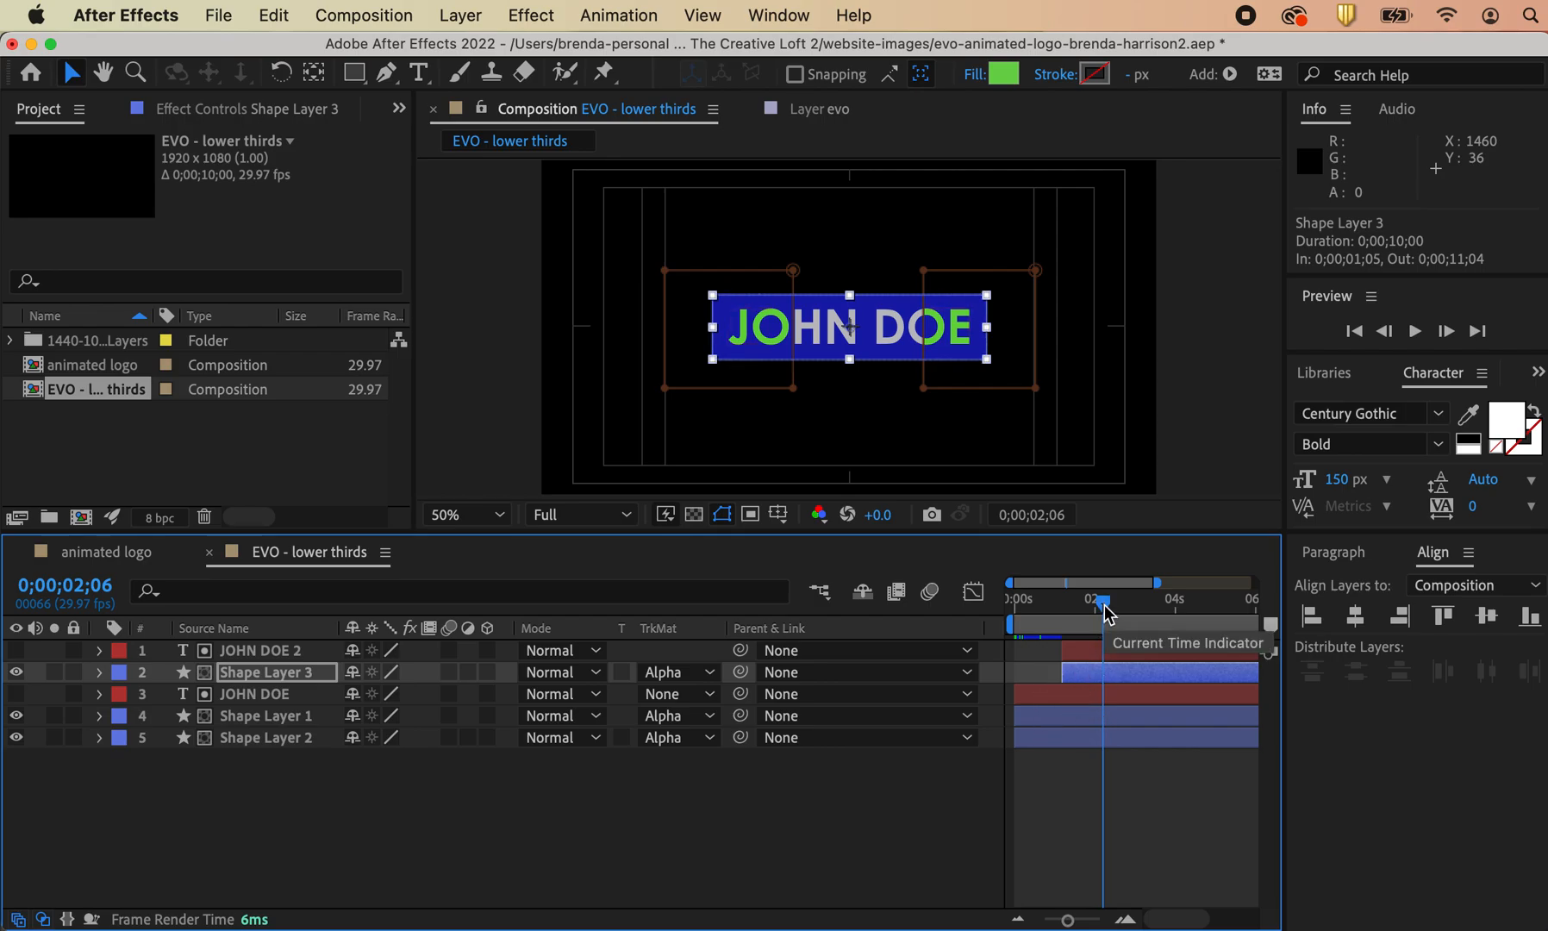
# Step: Shift the name text copy and Shape Layer 3 to start at 0;00;00;14 and preview the overlapping colour reveal
pyautogui.moveTo(1108, 614); pyautogui.dragTo(1057, 622)
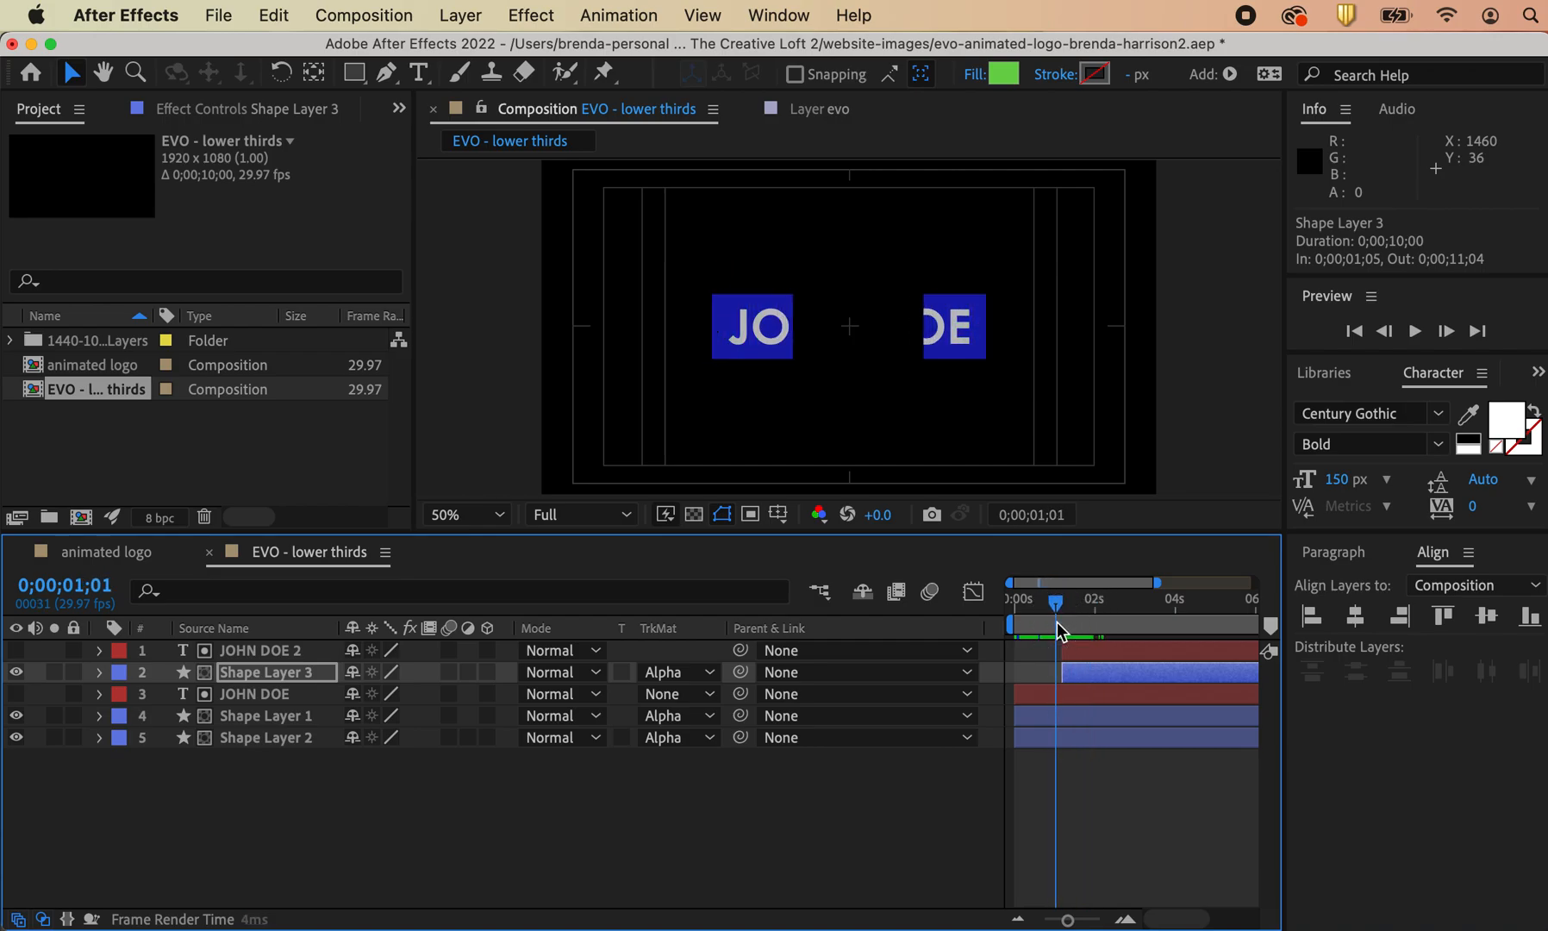
pyautogui.keyDown('shift'); pyautogui.click(1122, 649); pyautogui.keyUp('shift')
pyautogui.moveTo(1176, 674); pyautogui.dragTo(1148, 681)
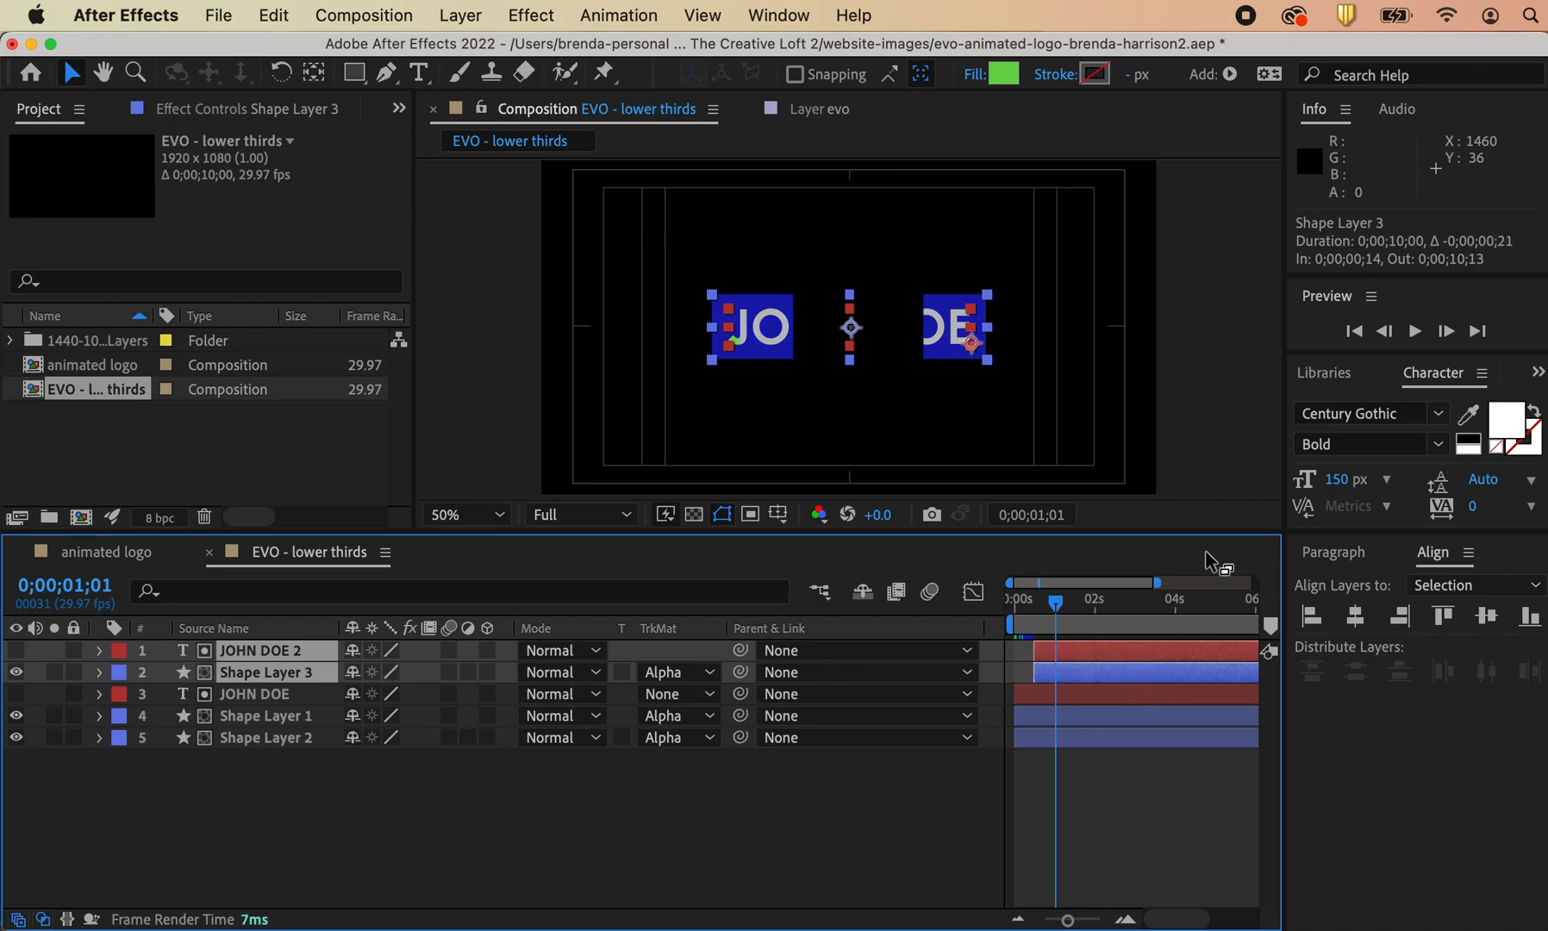
pyautogui.click(1209, 481)
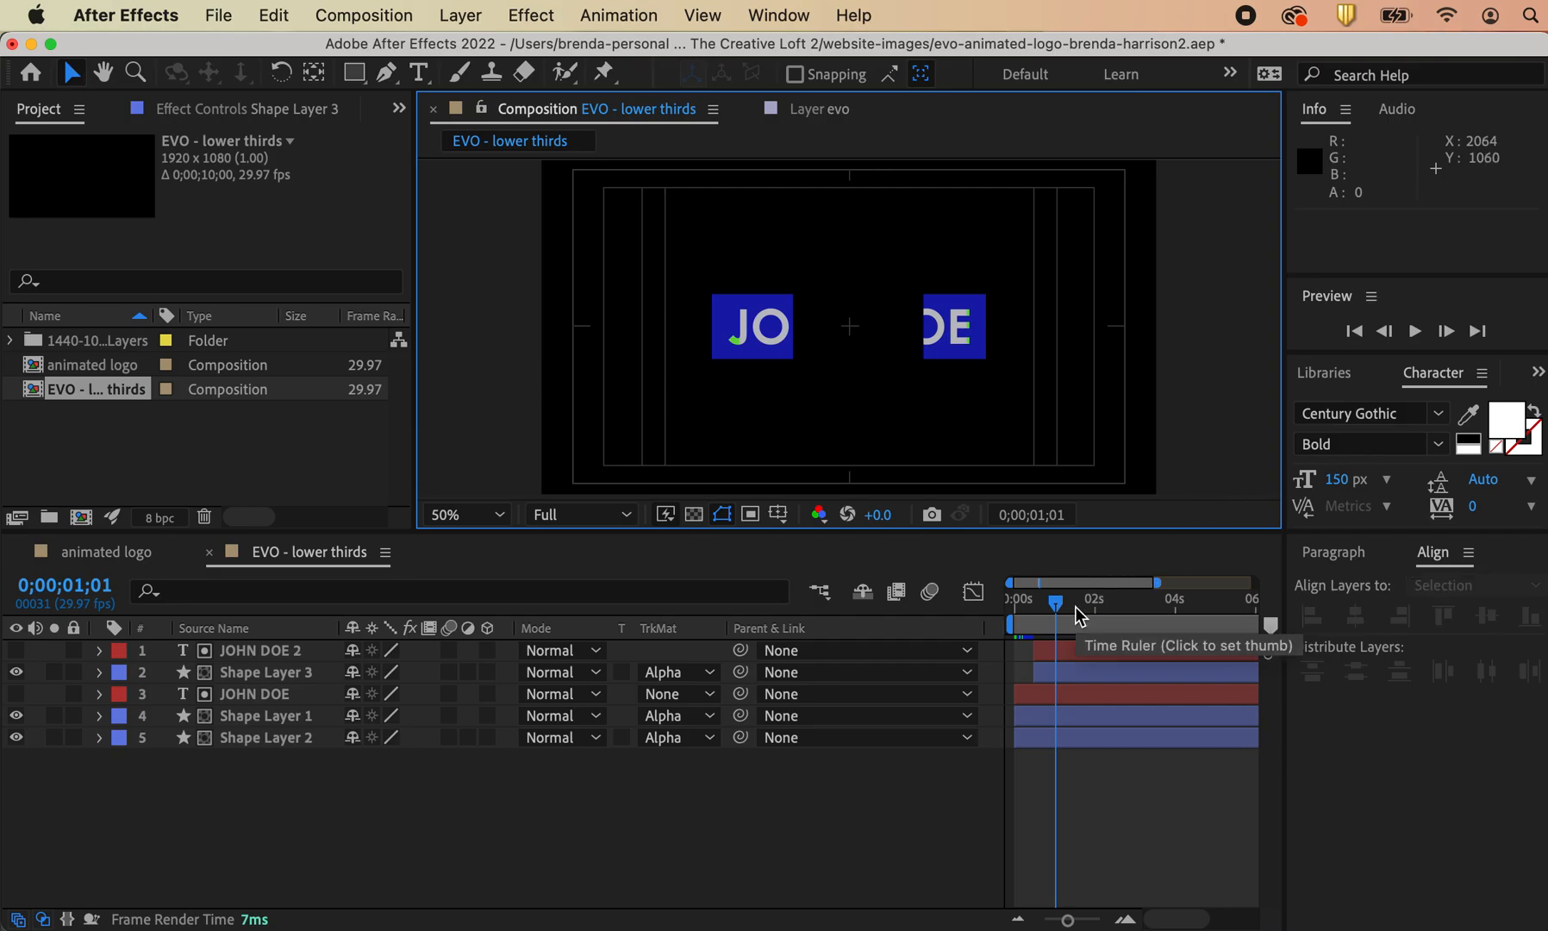
pyautogui.moveTo(1061, 603); pyautogui.dragTo(1137, 621)
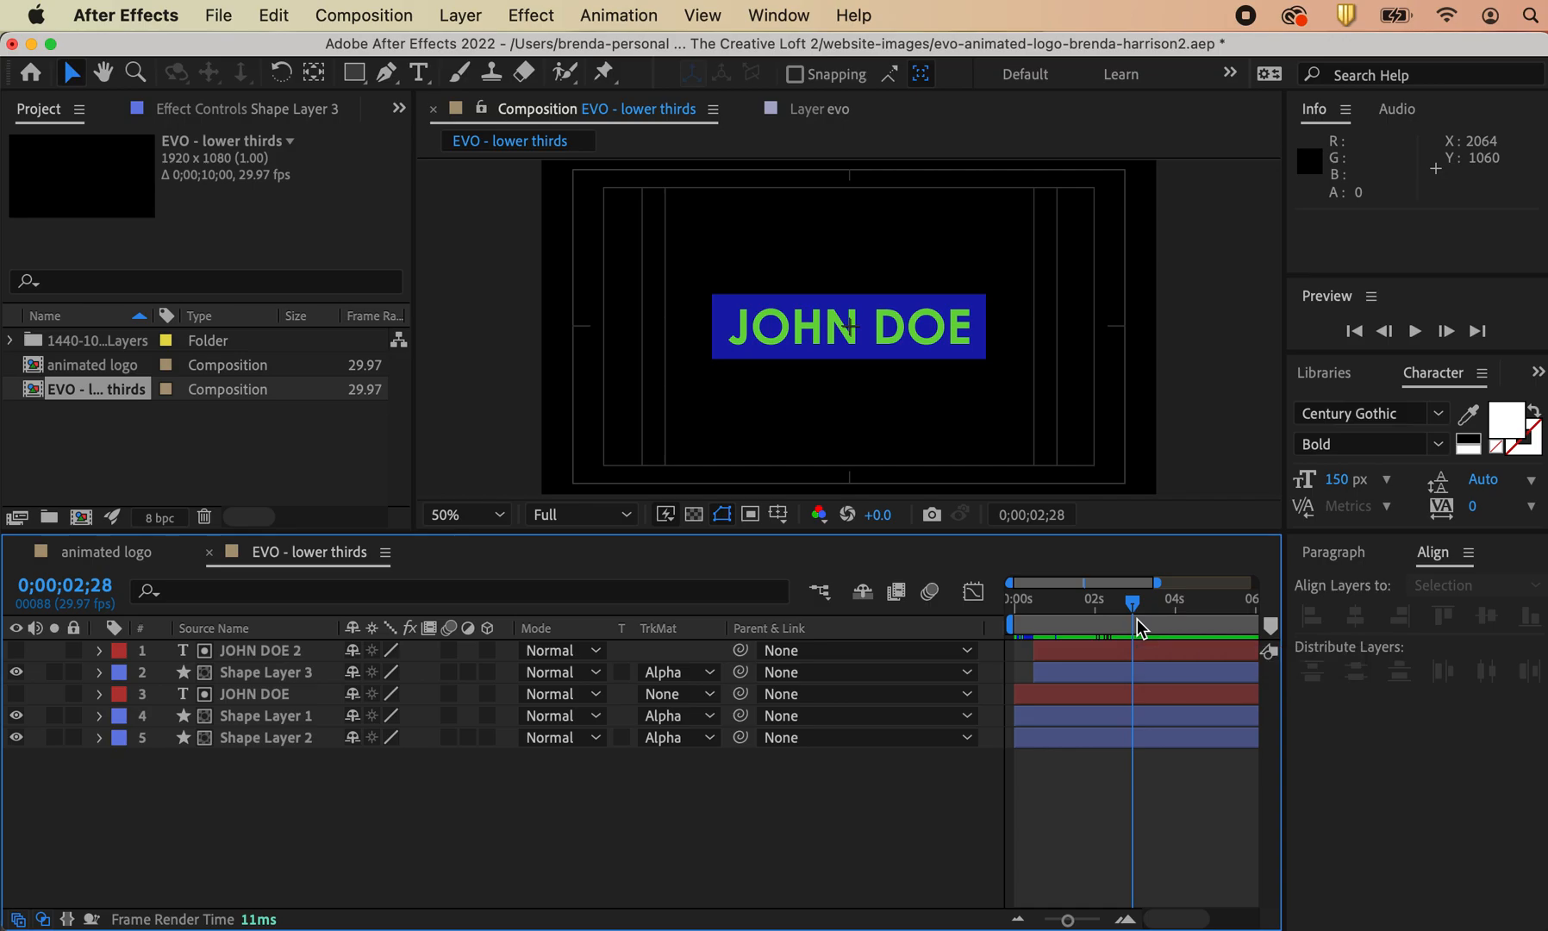
pyautogui.click(1216, 302)
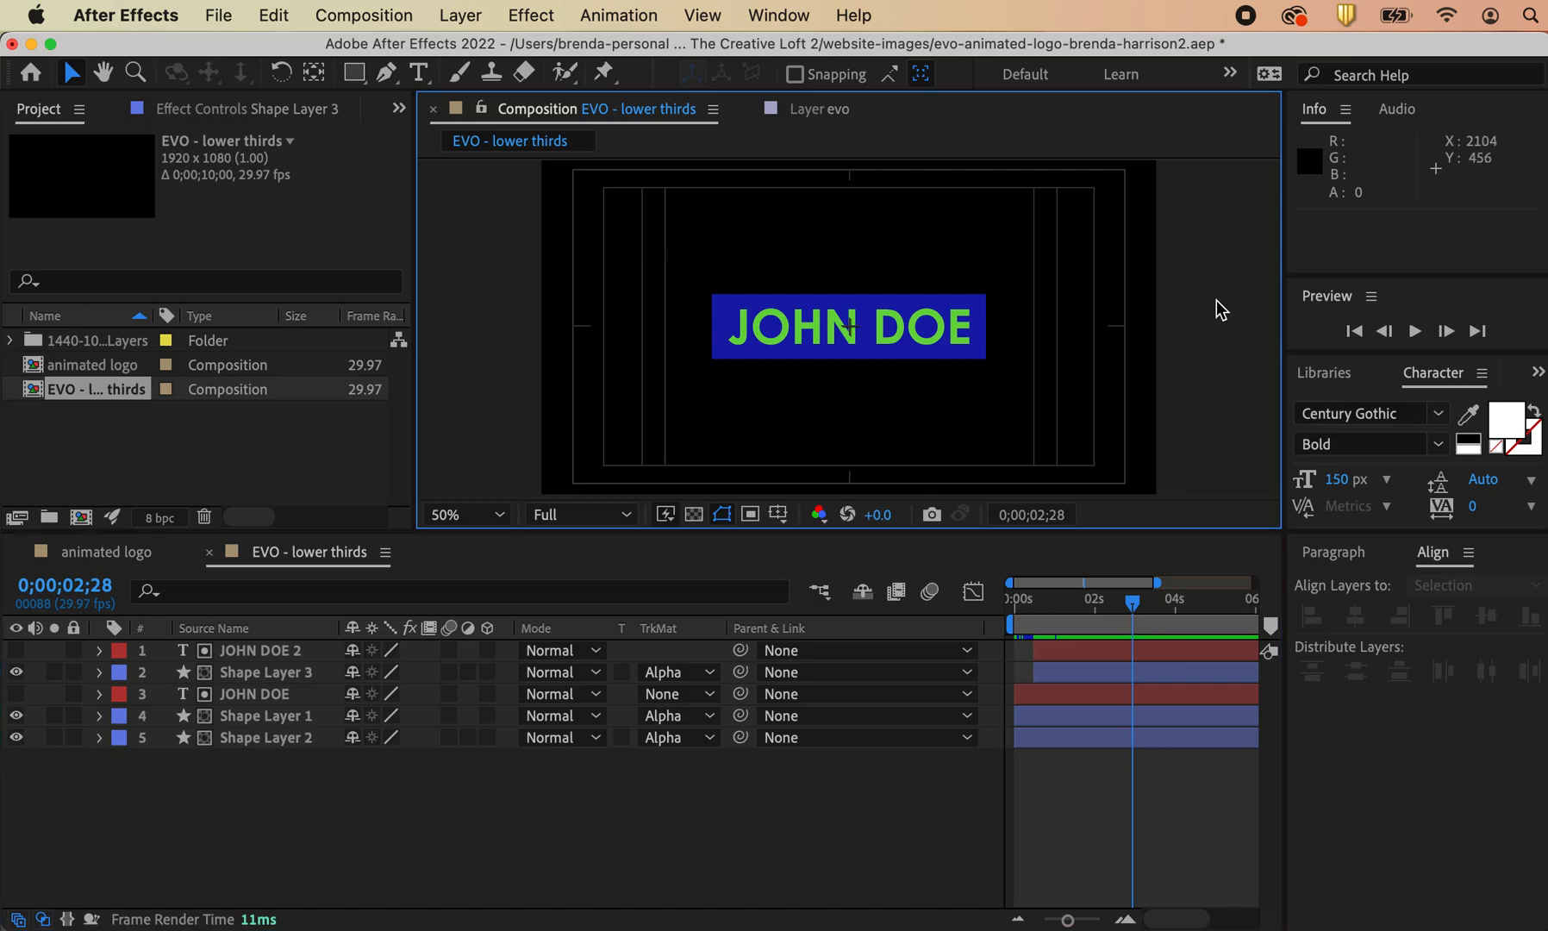
# Step: Add a text layer reading "head coach" and place it just below the name's blue rectangle
pyautogui.click(419, 70)
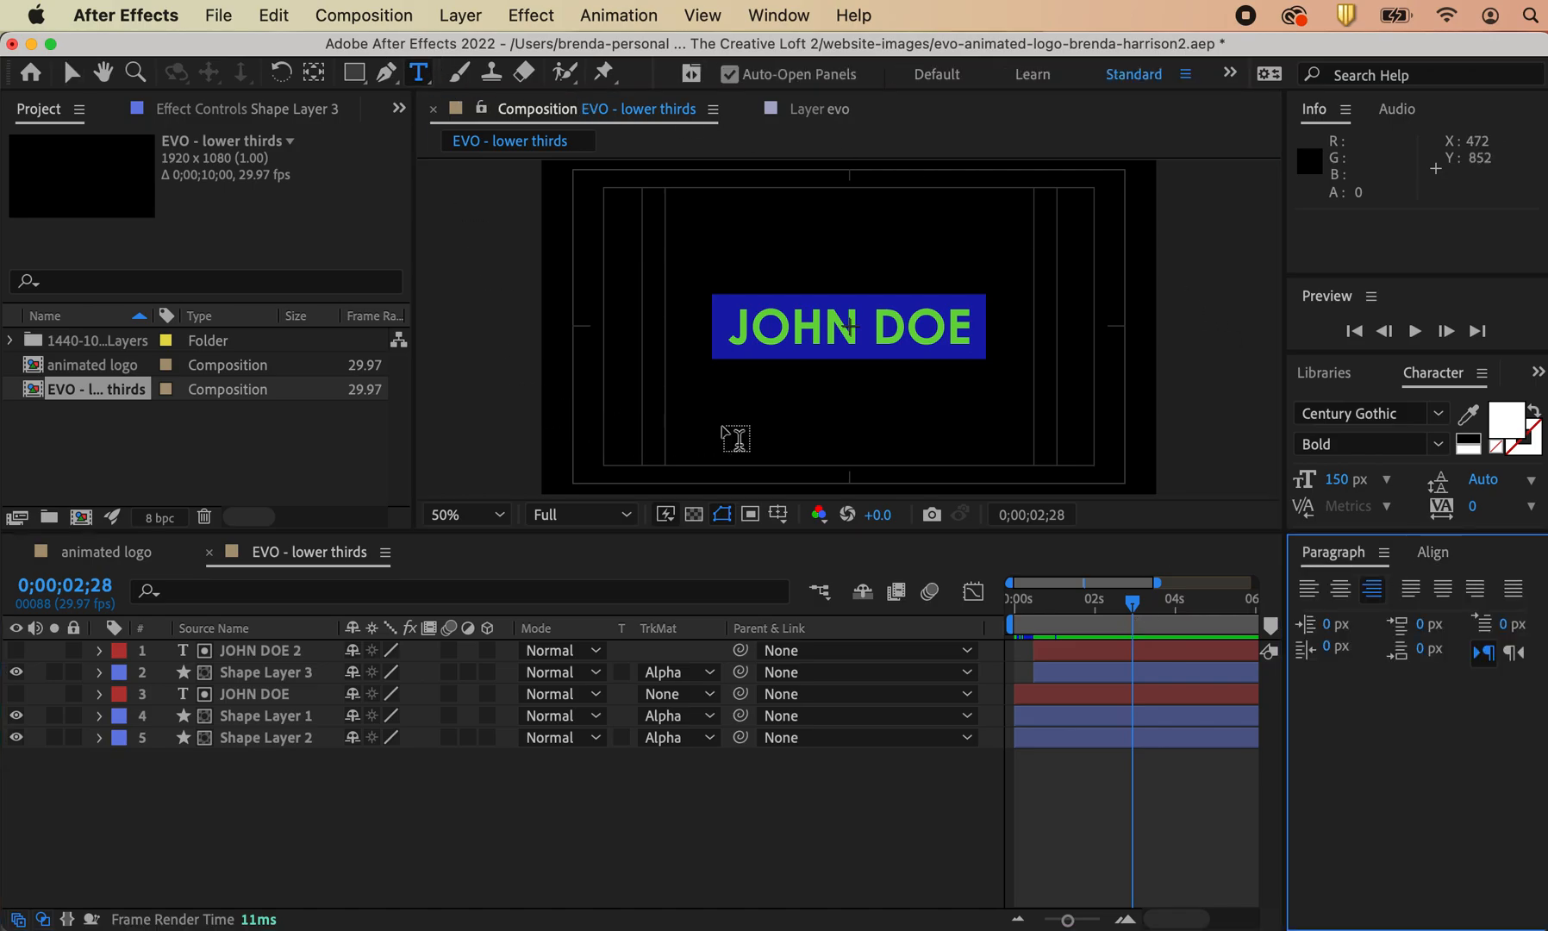
pyautogui.click(782, 434)
pyautogui.write('head coach')
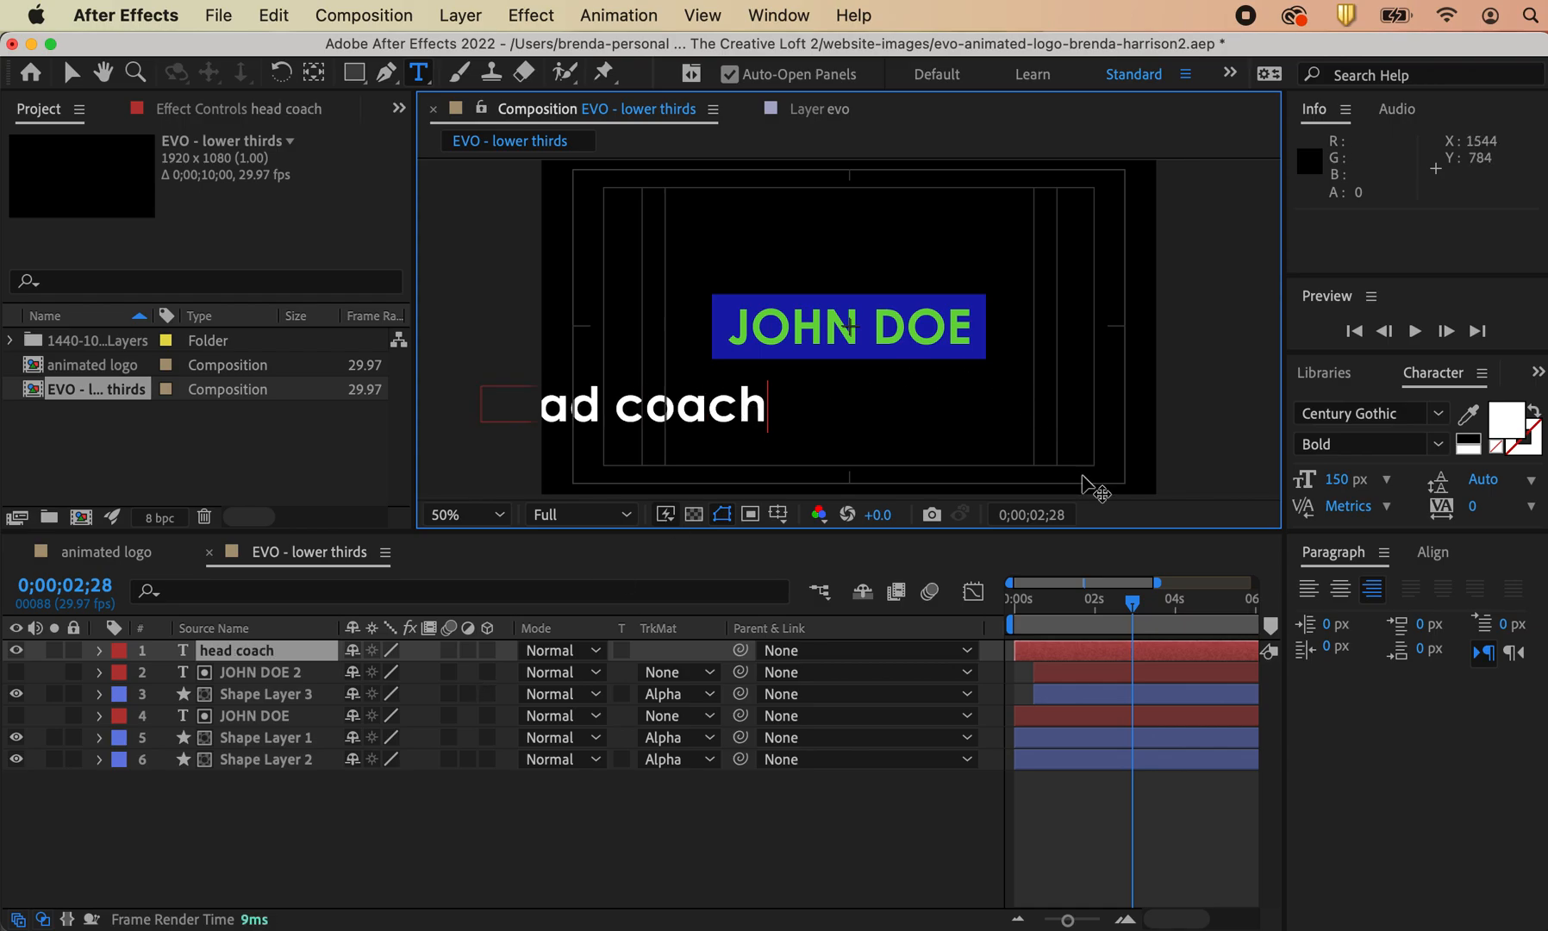
pyautogui.click(1438, 444)
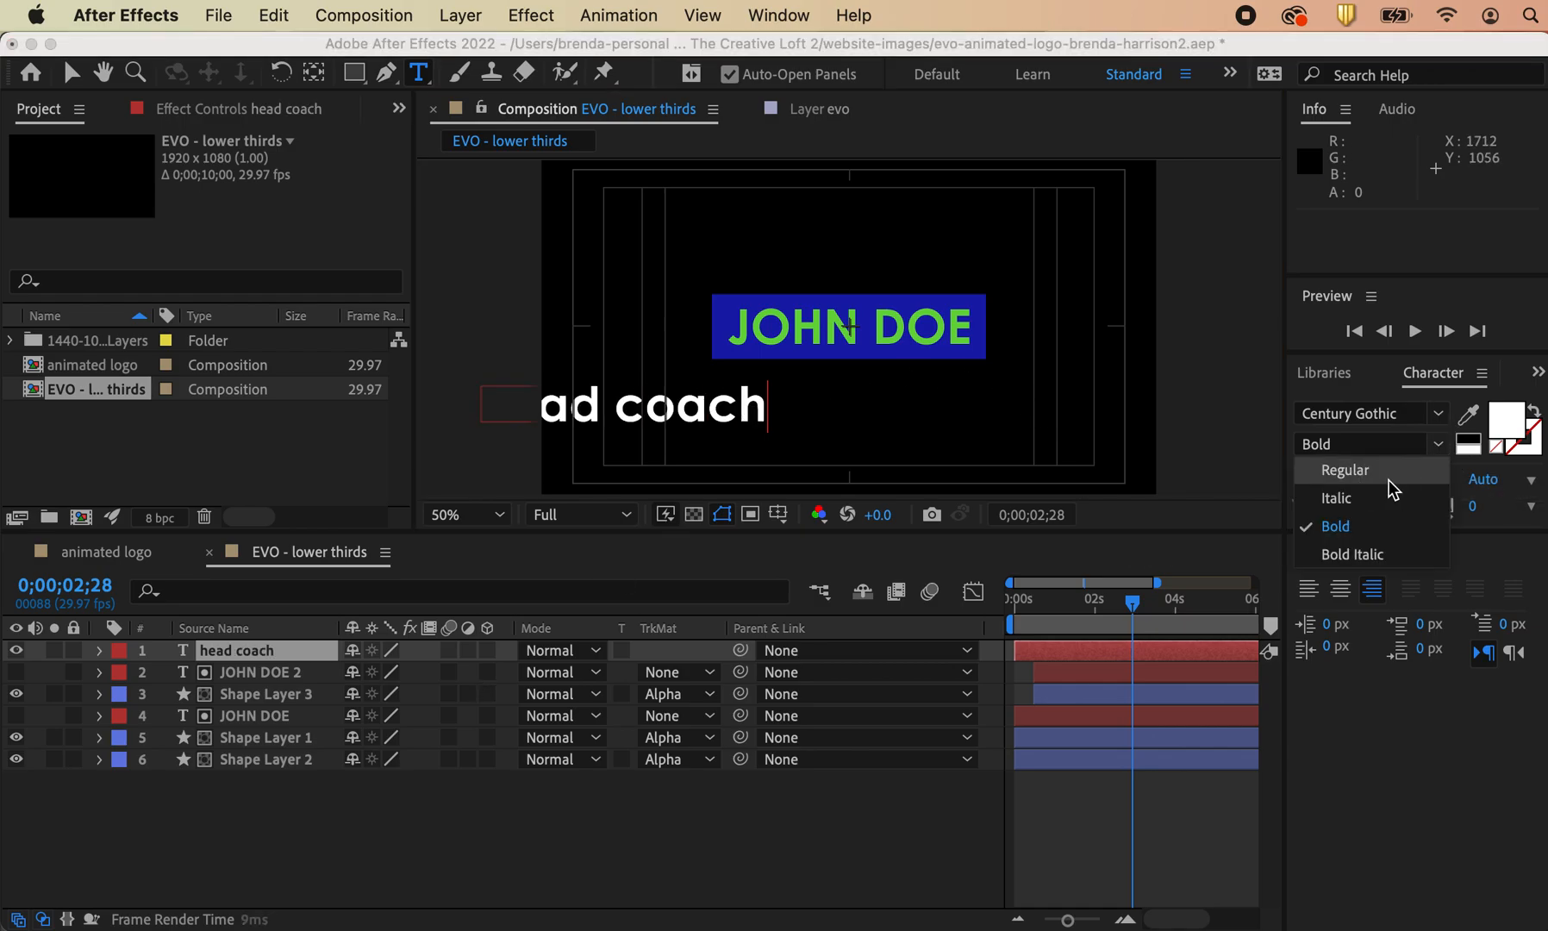
pyautogui.click(1383, 466)
pyautogui.click(72, 73)
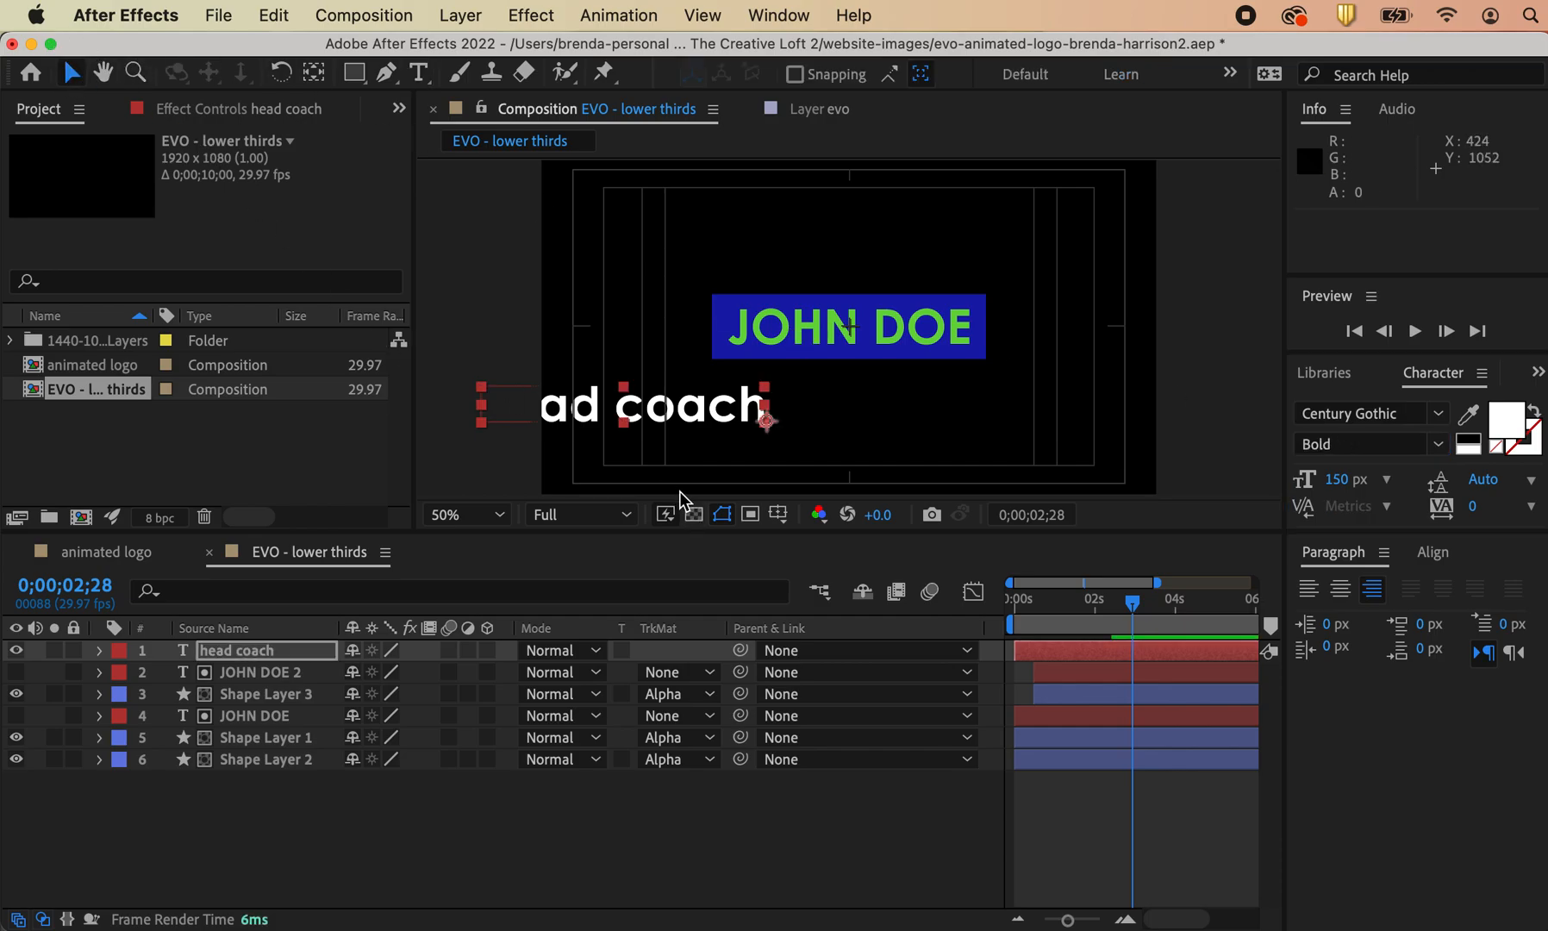
pyautogui.moveTo(576, 418); pyautogui.dragTo(813, 422)
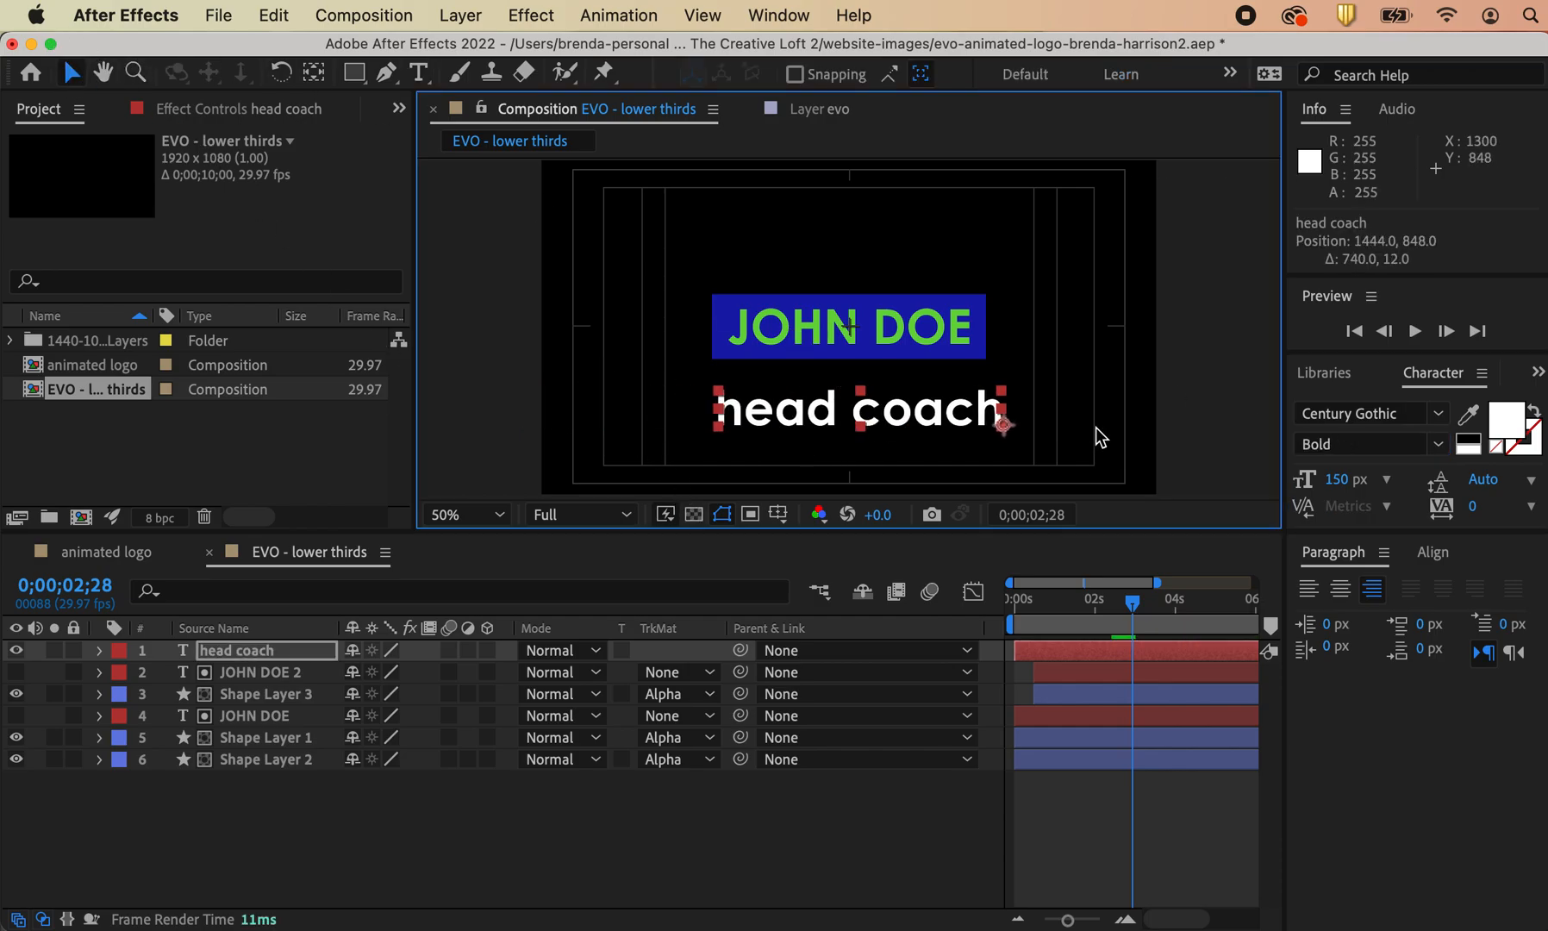
# Step: Set the head coach text to Century Gothic Regular at 50 px
pyautogui.click(1437, 444)
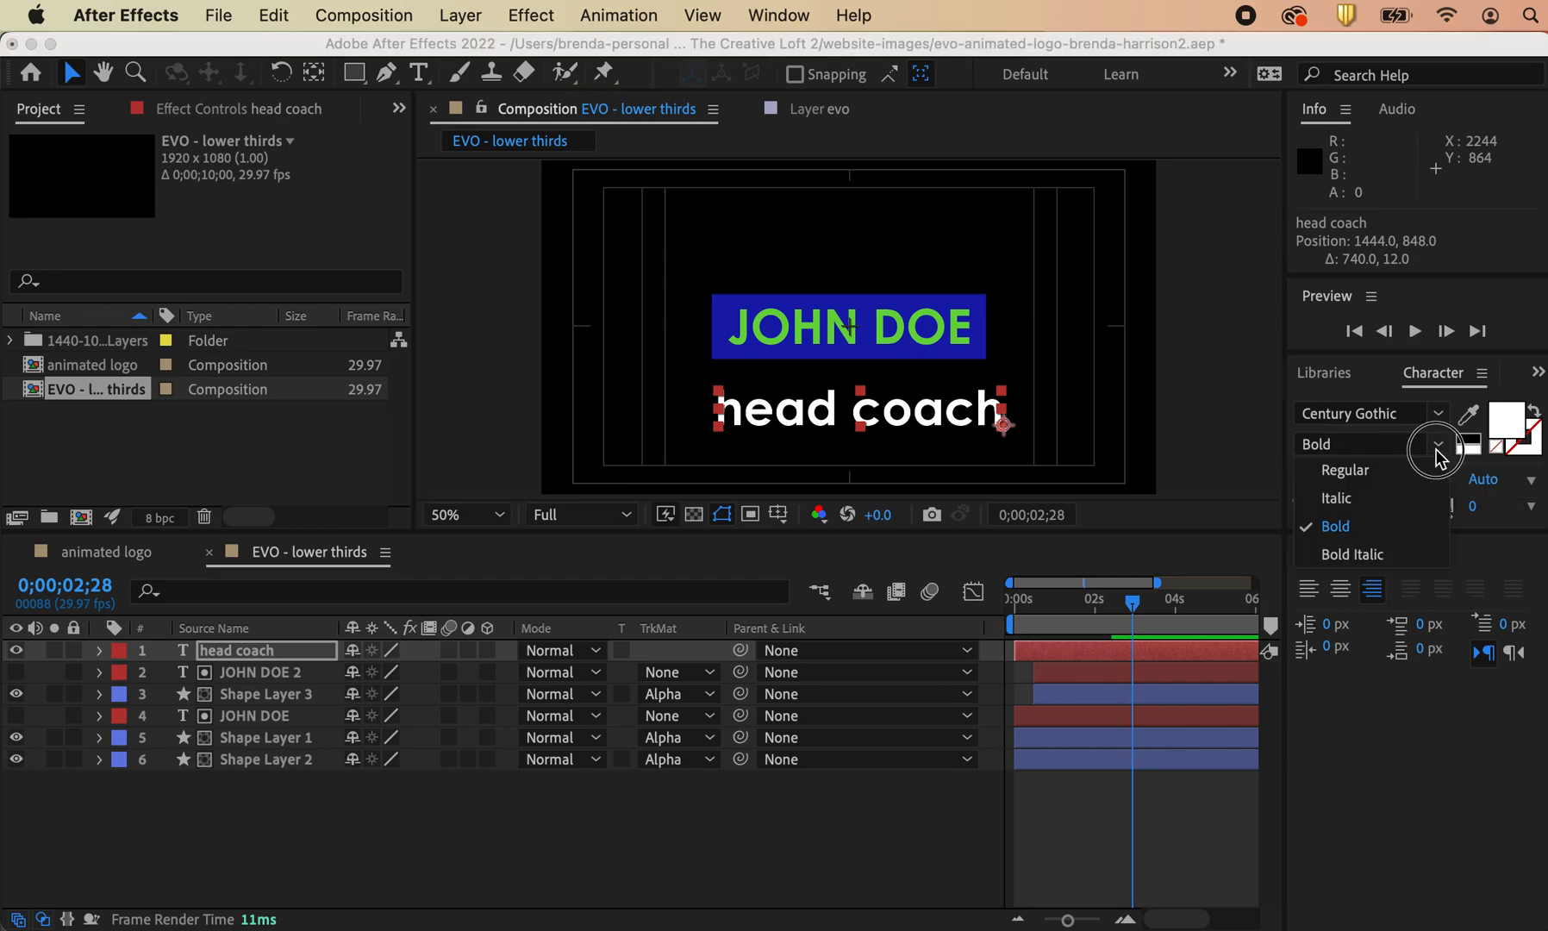
pyautogui.click(1388, 480)
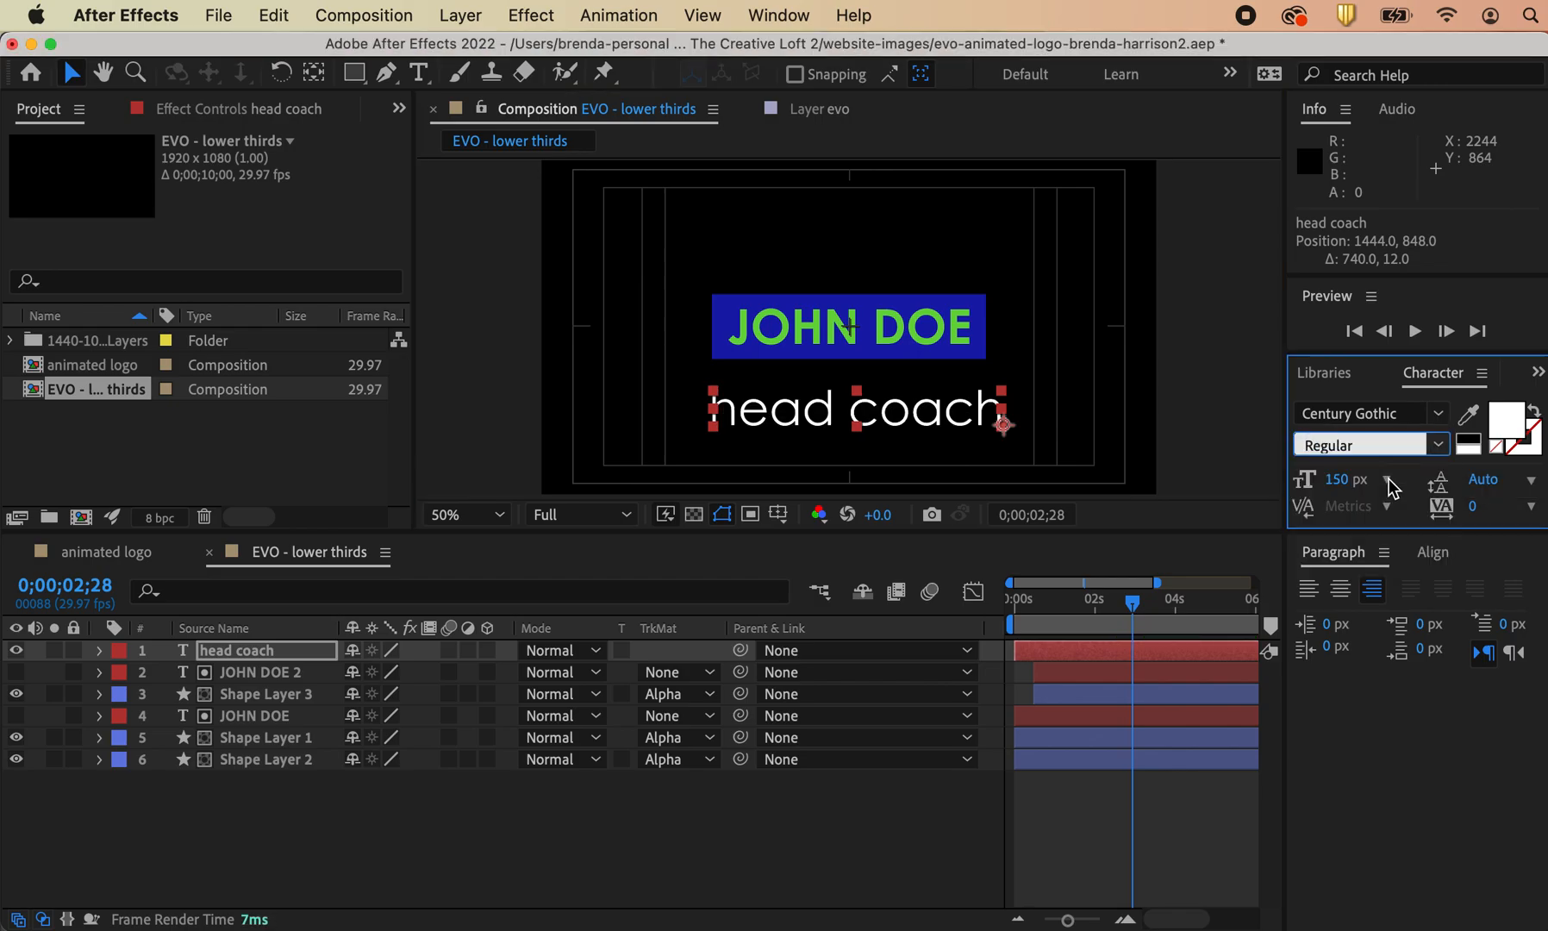
pyautogui.click(1333, 481)
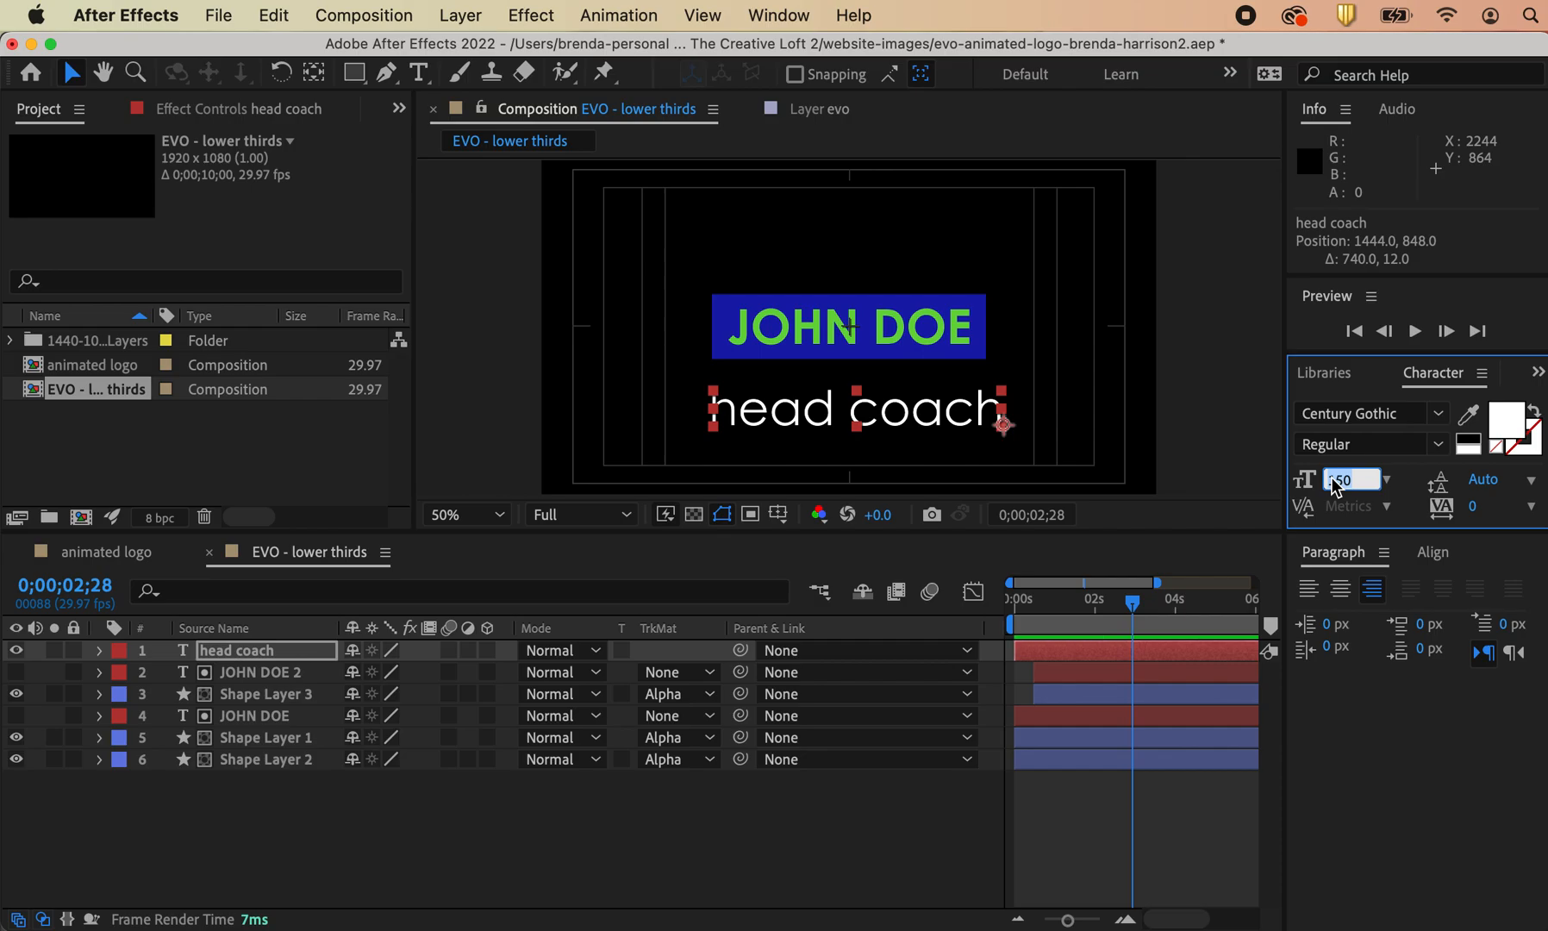
pyautogui.write('50')
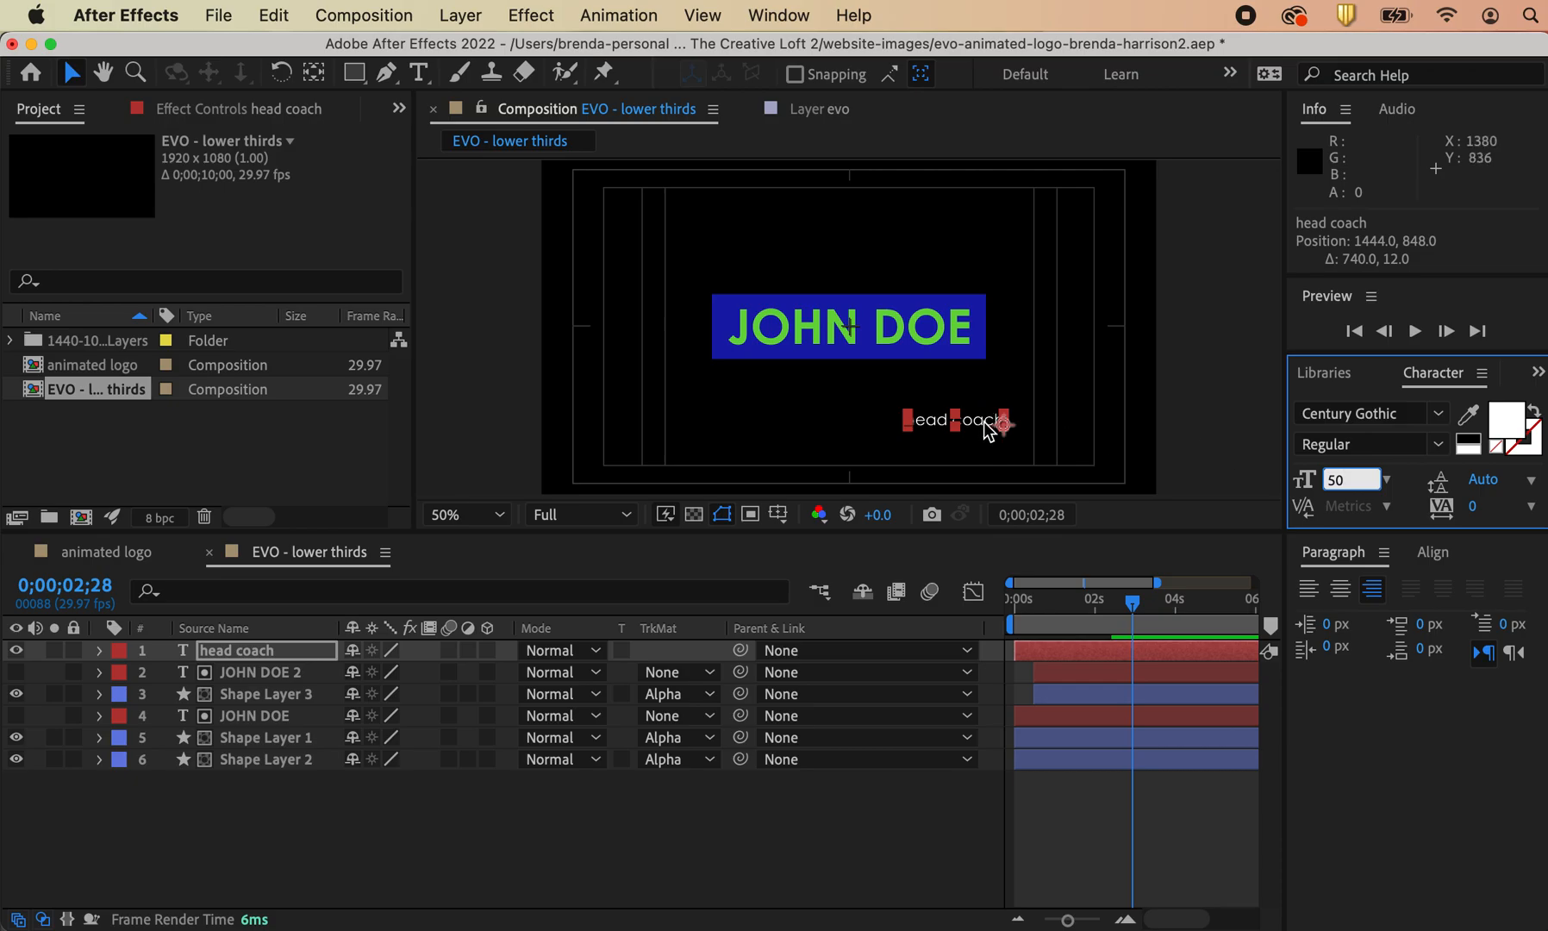
# Step: Center the head coach text vertically and horizontally in the composition
pyautogui.click(1424, 555)
pyautogui.click(1489, 617)
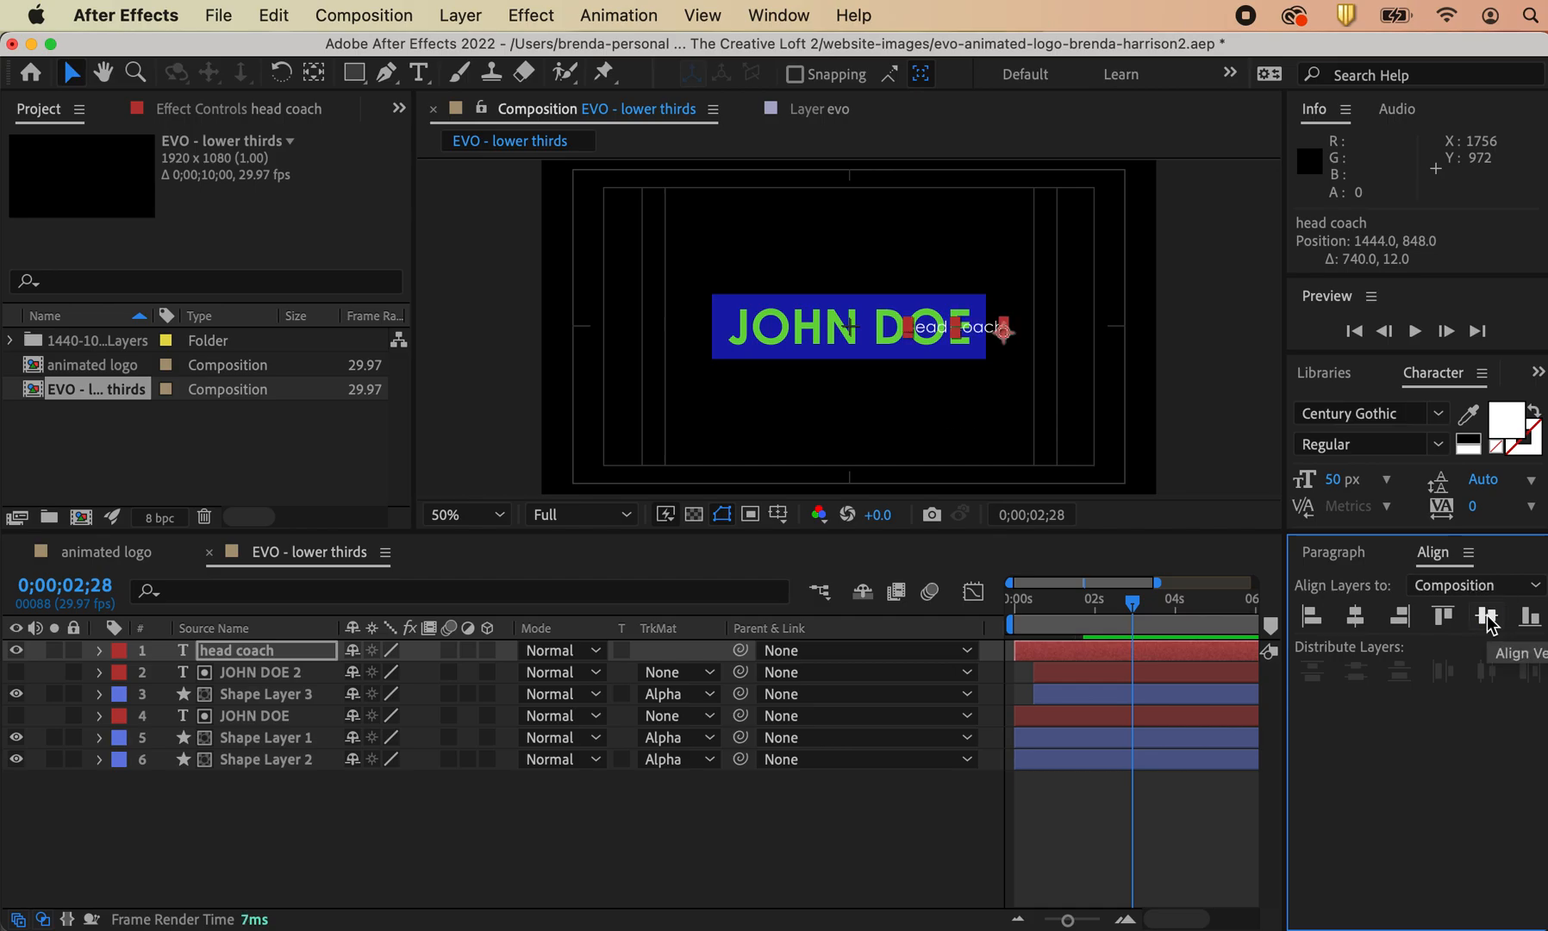
pyautogui.click(1355, 617)
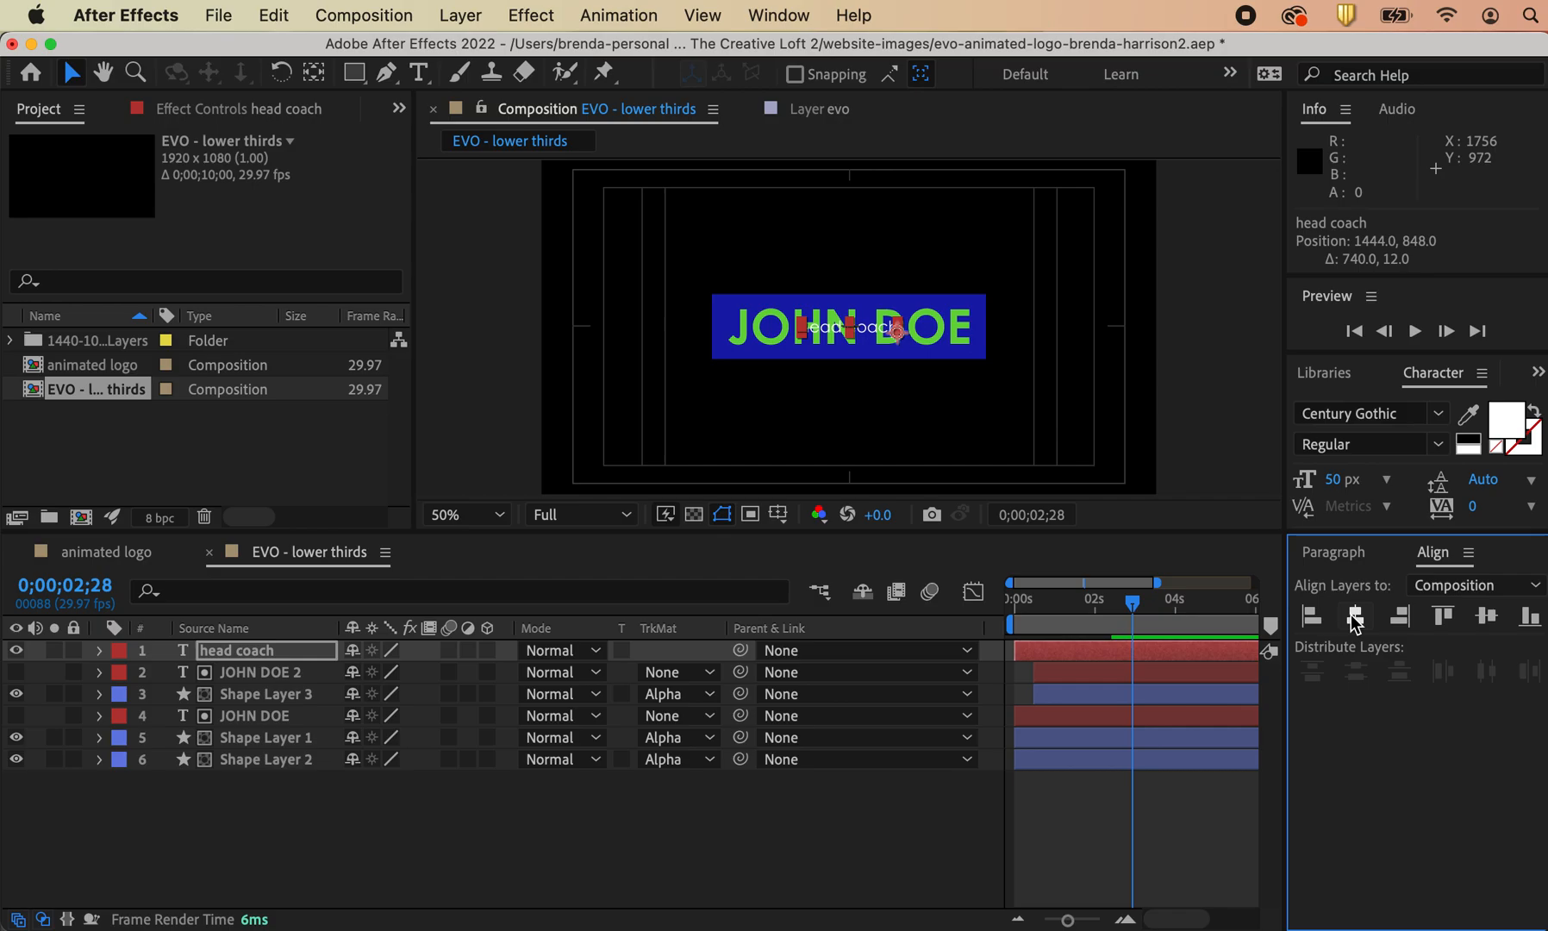
# Step: Nudge the head coach text down to position 1113.5, 702.1, just below the blue name rectangle
pyautogui.hotkey('shift', 'Down')
pyautogui.hotkey('shift', 'Down')
pyautogui.hotkey('shift', 'Down')
pyautogui.hotkey('shift', 'Down')
pyautogui.hotkey('shift', 'Down')
pyautogui.hotkey('shift', 'Down')
pyautogui.hotkey('shift', 'Down')
pyautogui.hotkey('shift', 'Down')
pyautogui.hotkey('shift', 'Down')
pyautogui.hotkey('shift', 'Down')
pyautogui.hotkey('shift', 'Down')
pyautogui.hotkey('shift', 'Down')
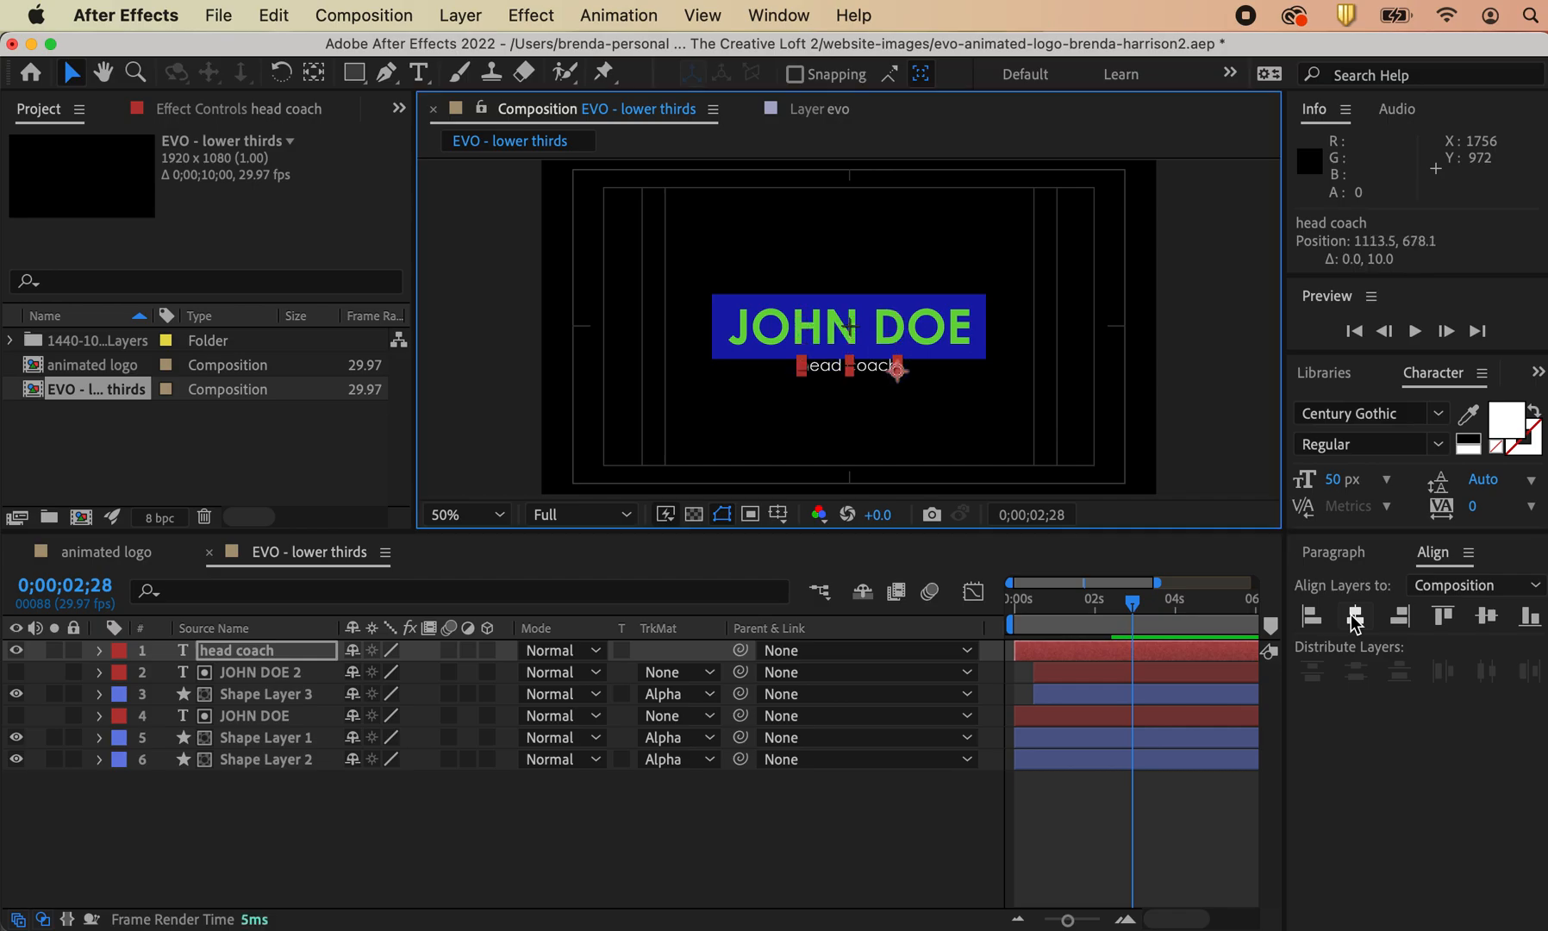
pyautogui.hotkey('shift', 'Up')
pyautogui.press('Up')
pyautogui.press('Up')
pyautogui.press('Up')
pyautogui.press('Up')
pyautogui.press('Up')
pyautogui.press('Up')
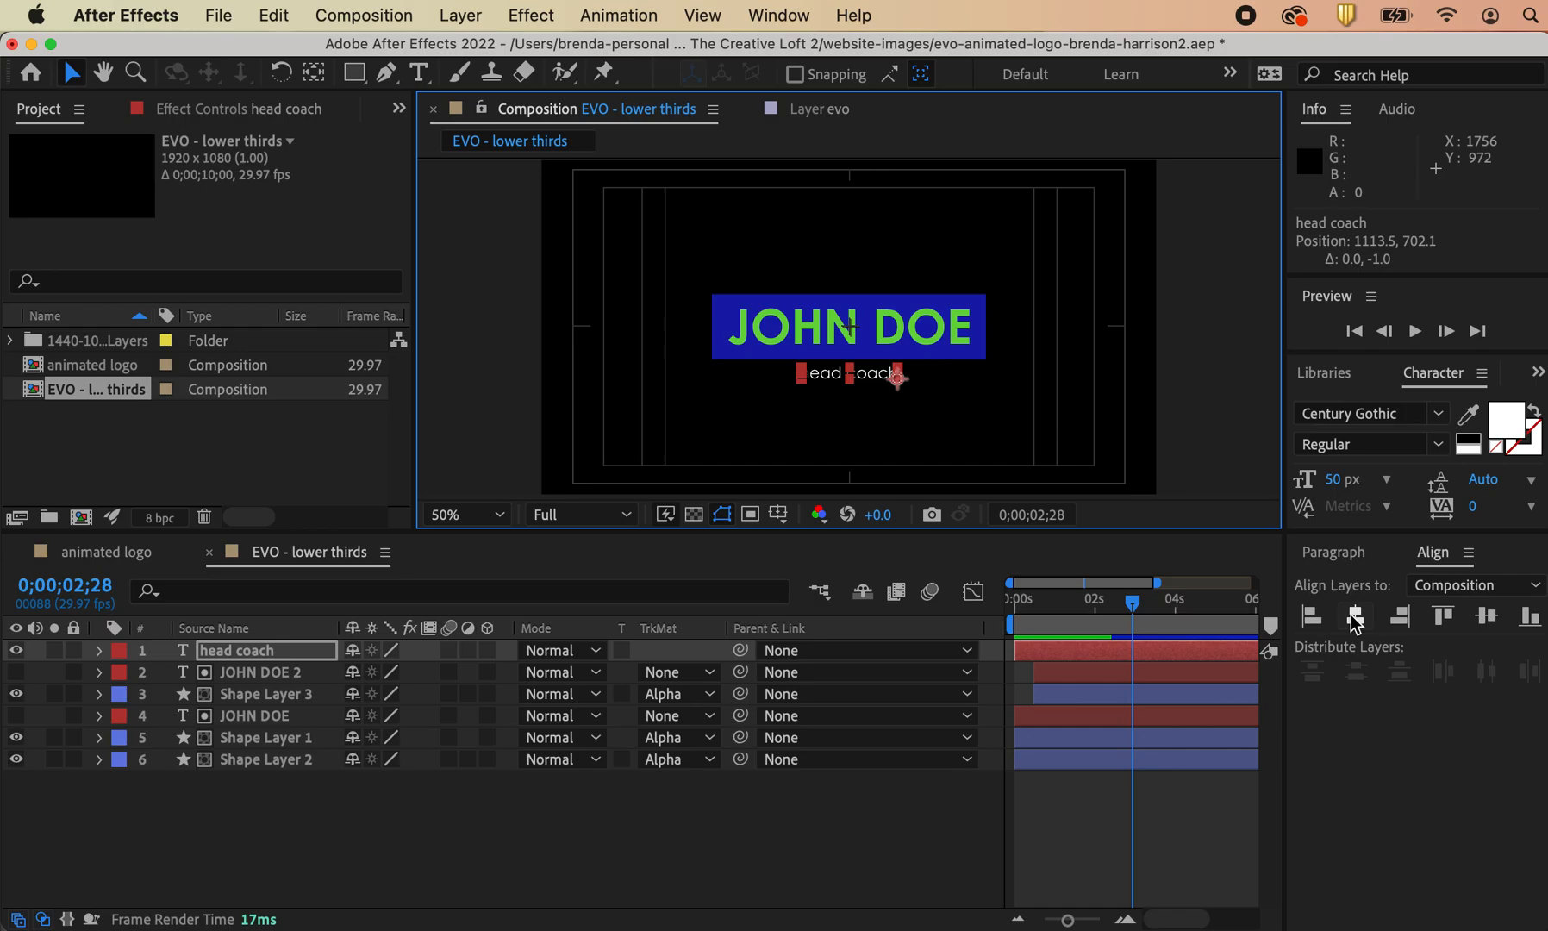
# Step: Add a Position keyframe to the head coach layer at 0;00;01;20
pyautogui.moveTo(1131, 603); pyautogui.dragTo(1082, 621)
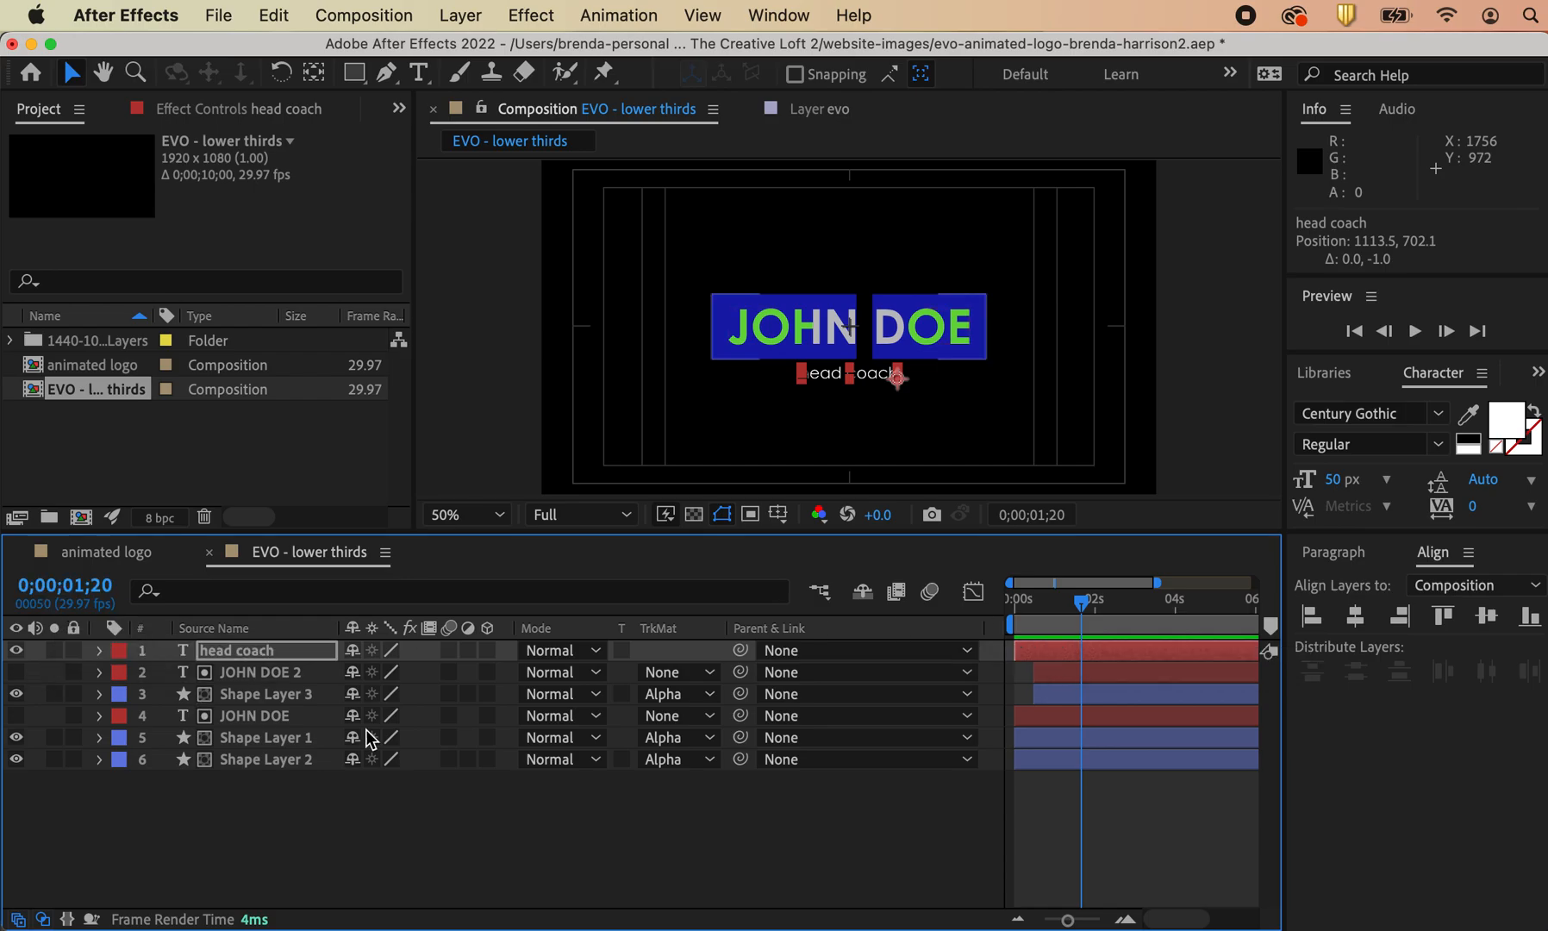
pyautogui.click(98, 650)
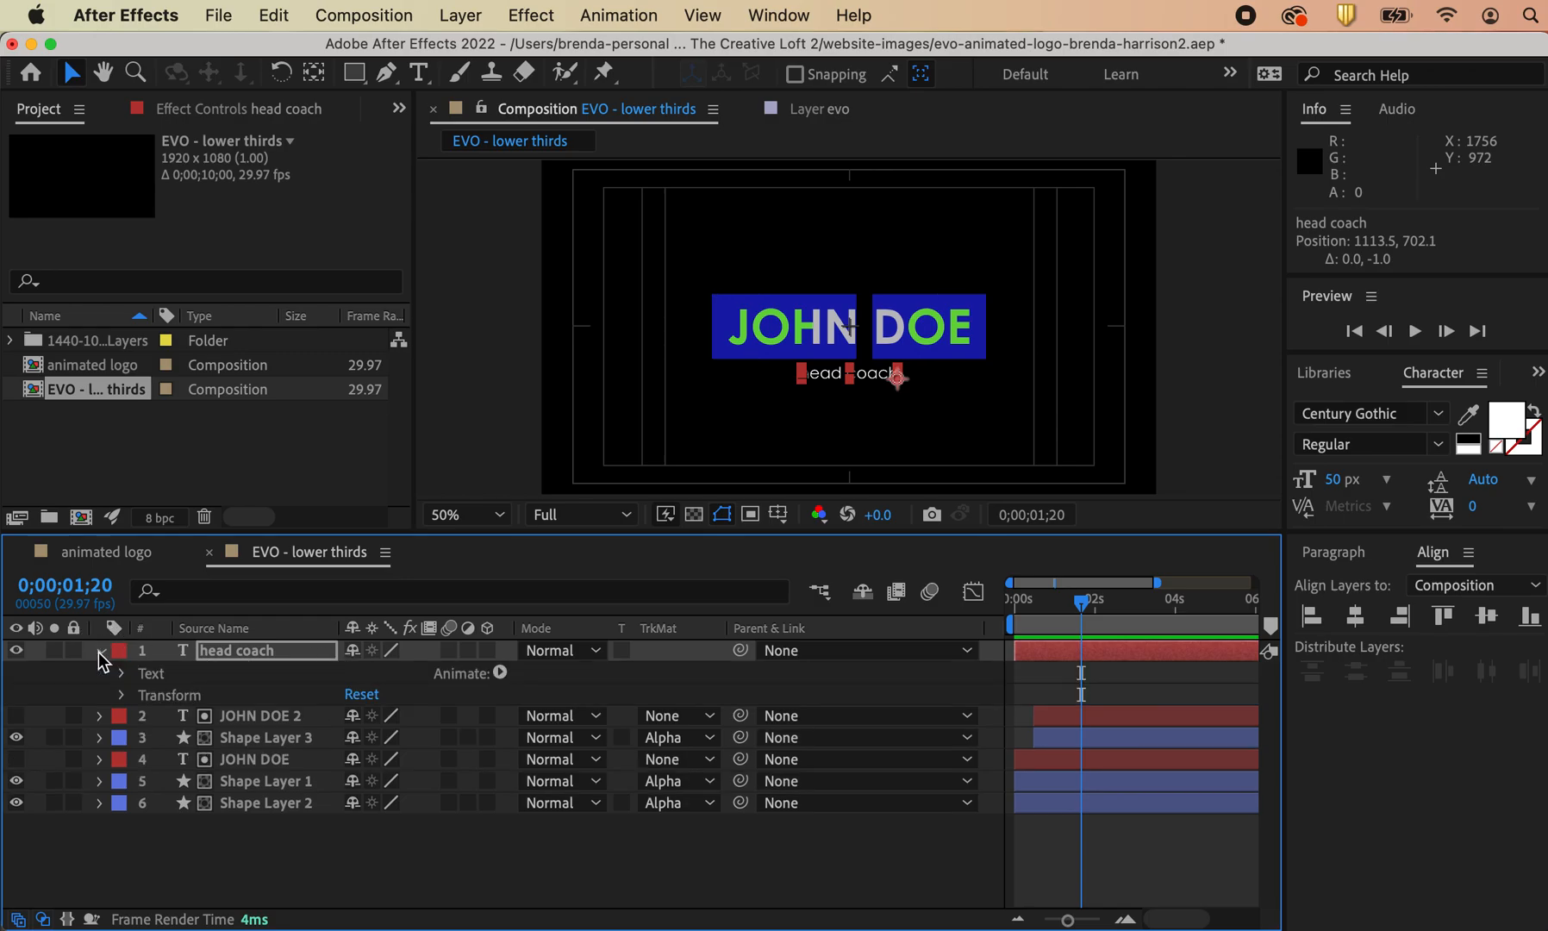
pyautogui.click(123, 695)
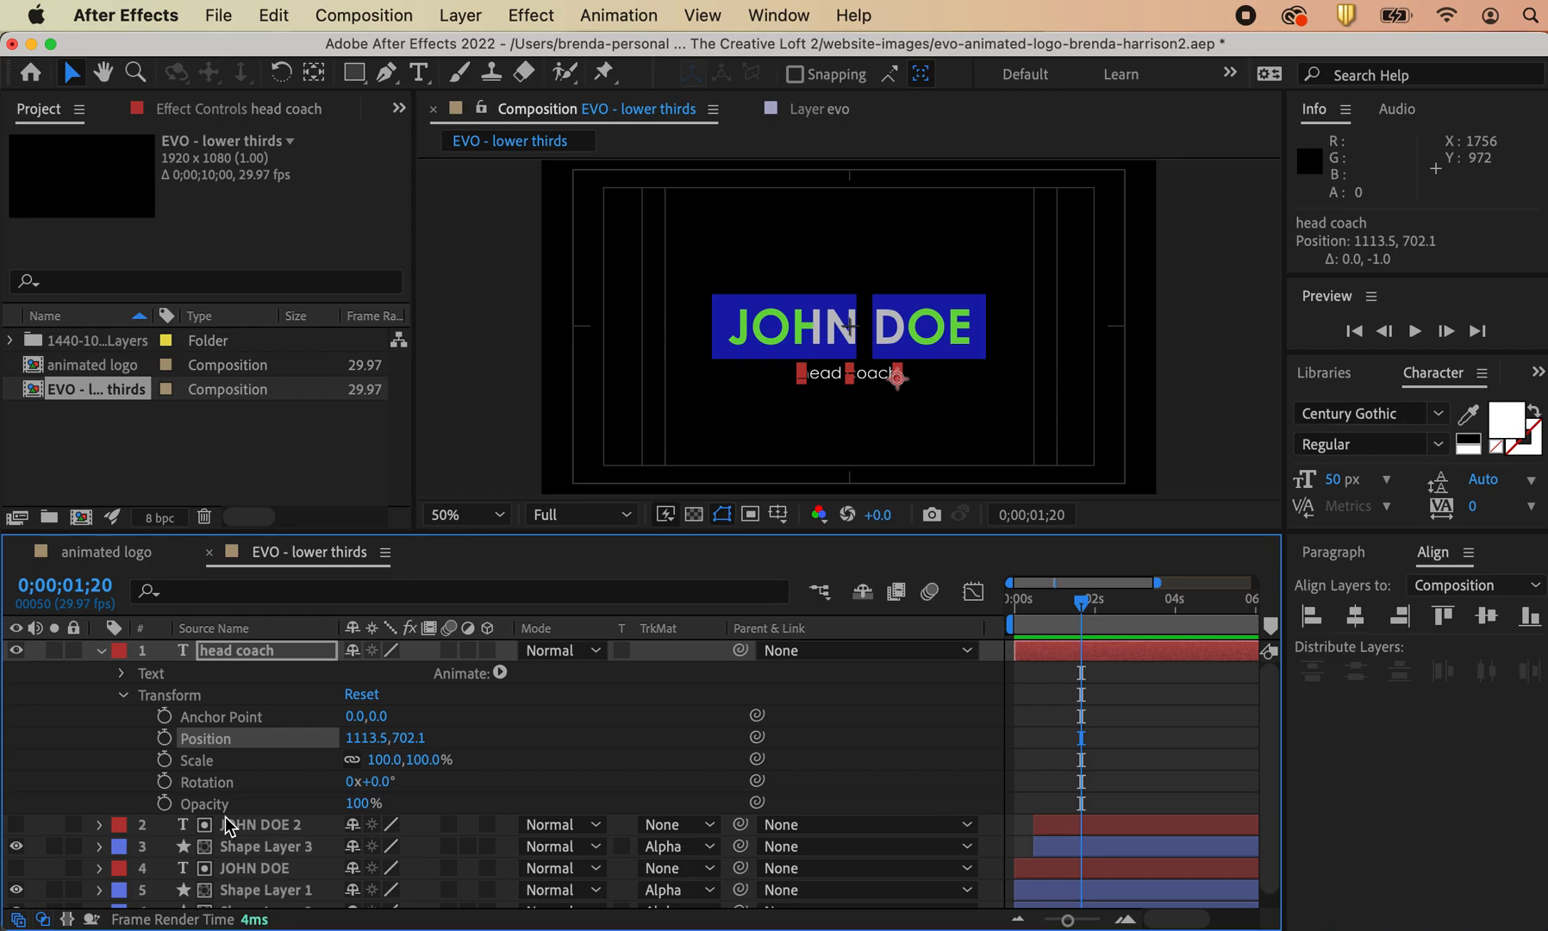
pyautogui.click(164, 737)
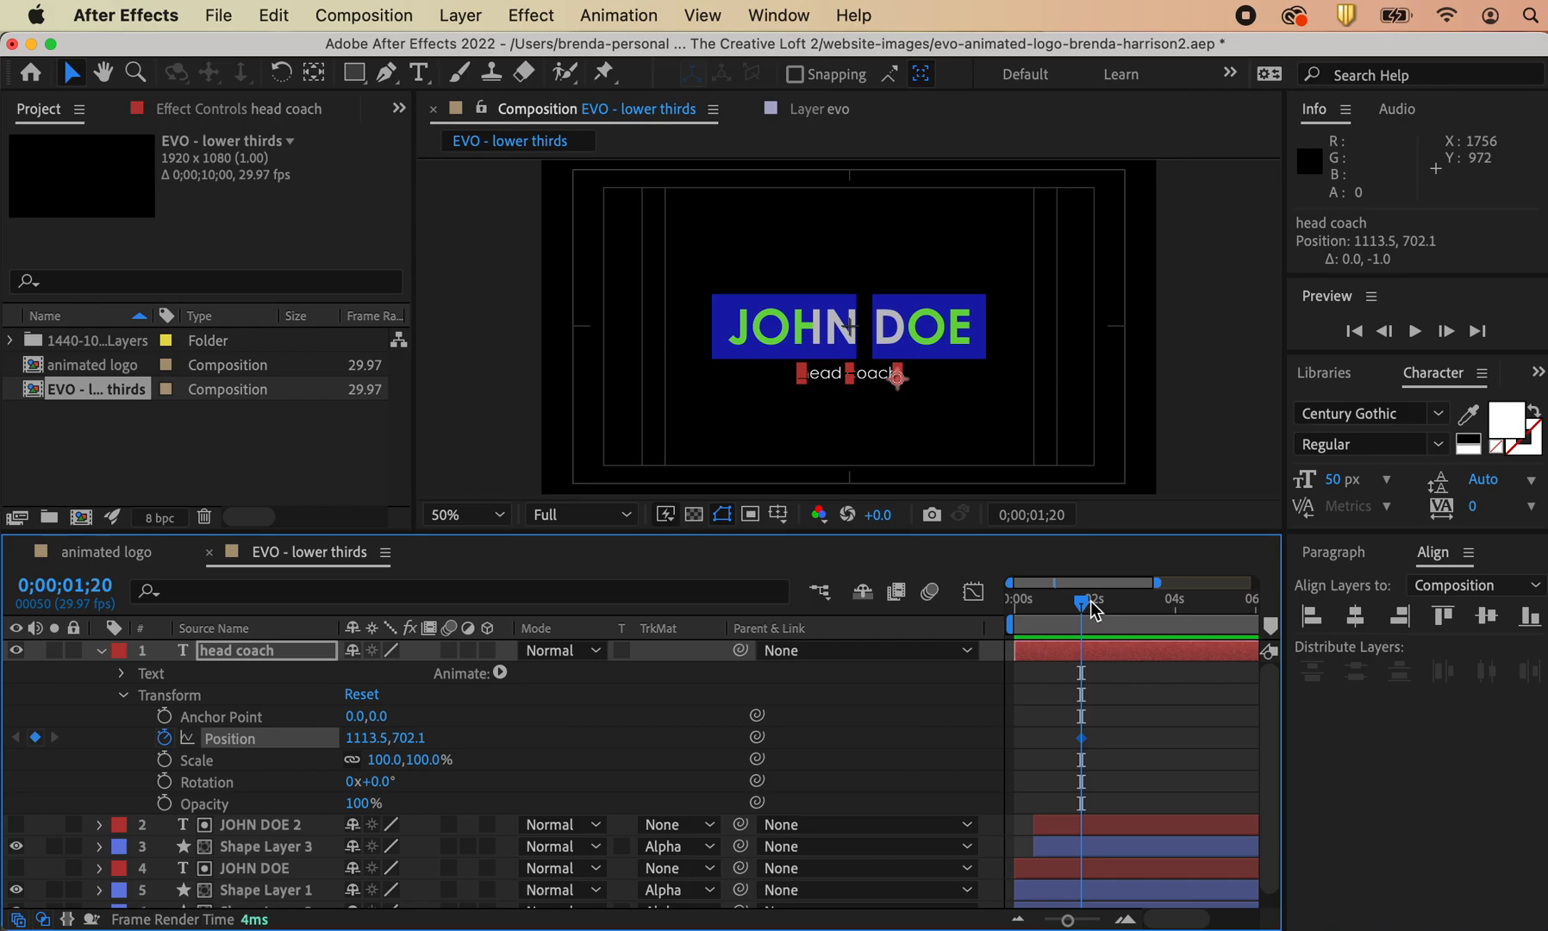
# Step: At 0;00;01;00, keyframe the head coach text 80 px higher, at position 1113.5, 622.1
pyautogui.moveTo(1085, 601)
pyautogui.mouseDown()
pyautogui.moveTo(1067, 614)
pyautogui.moveTo(1092, 612)
pyautogui.moveTo(1068, 618)
pyautogui.mouseUp()
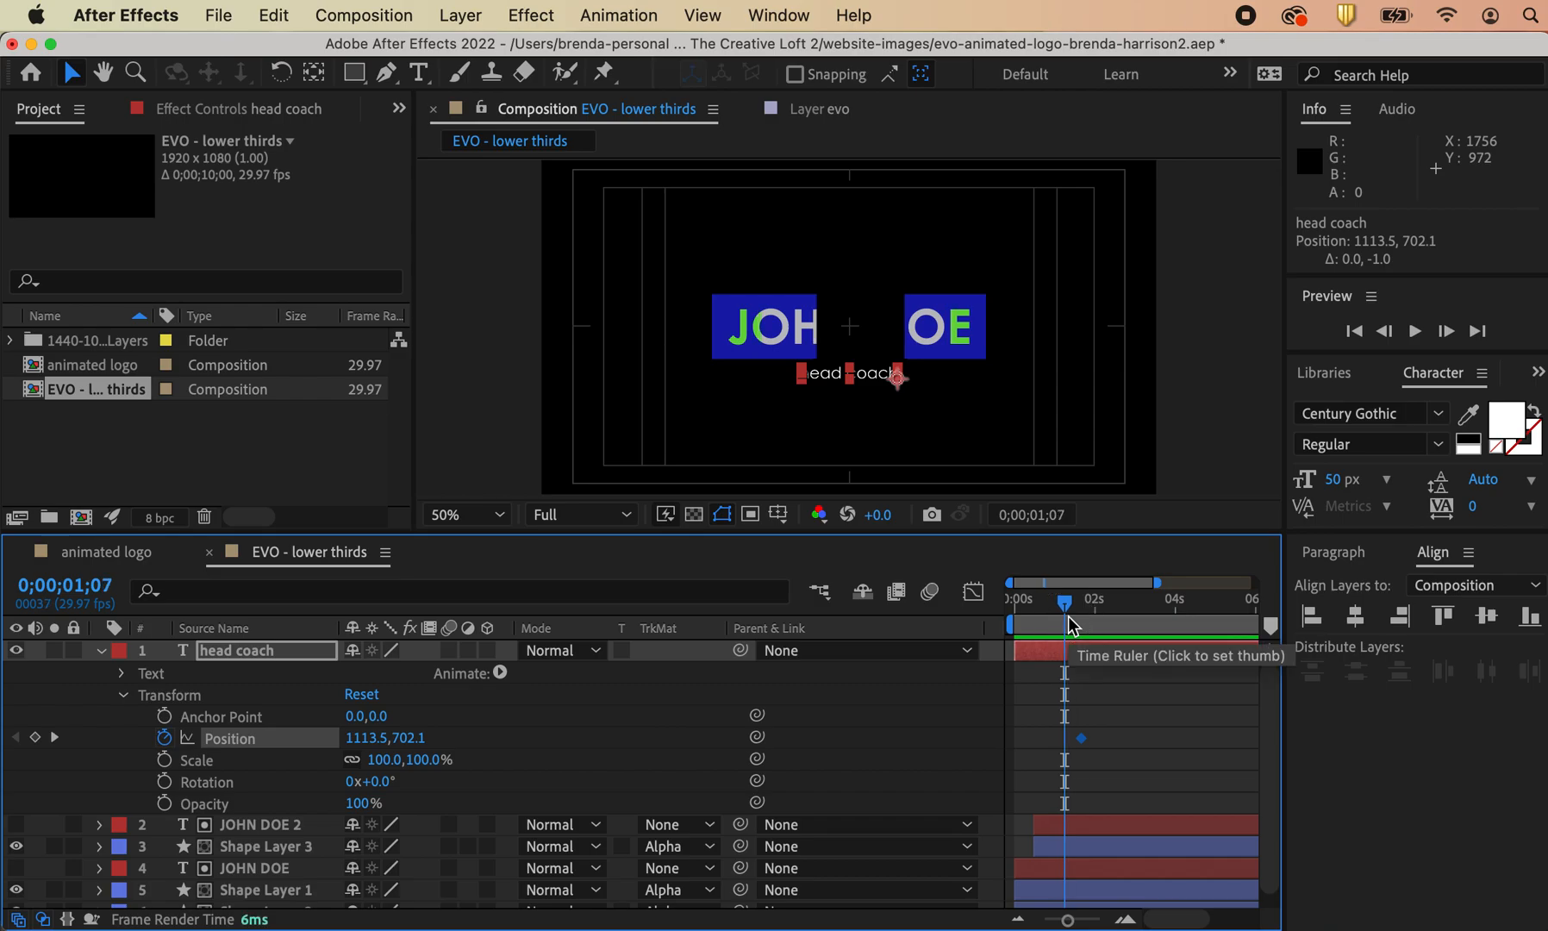
pyautogui.moveTo(1062, 606); pyautogui.dragTo(1051, 605)
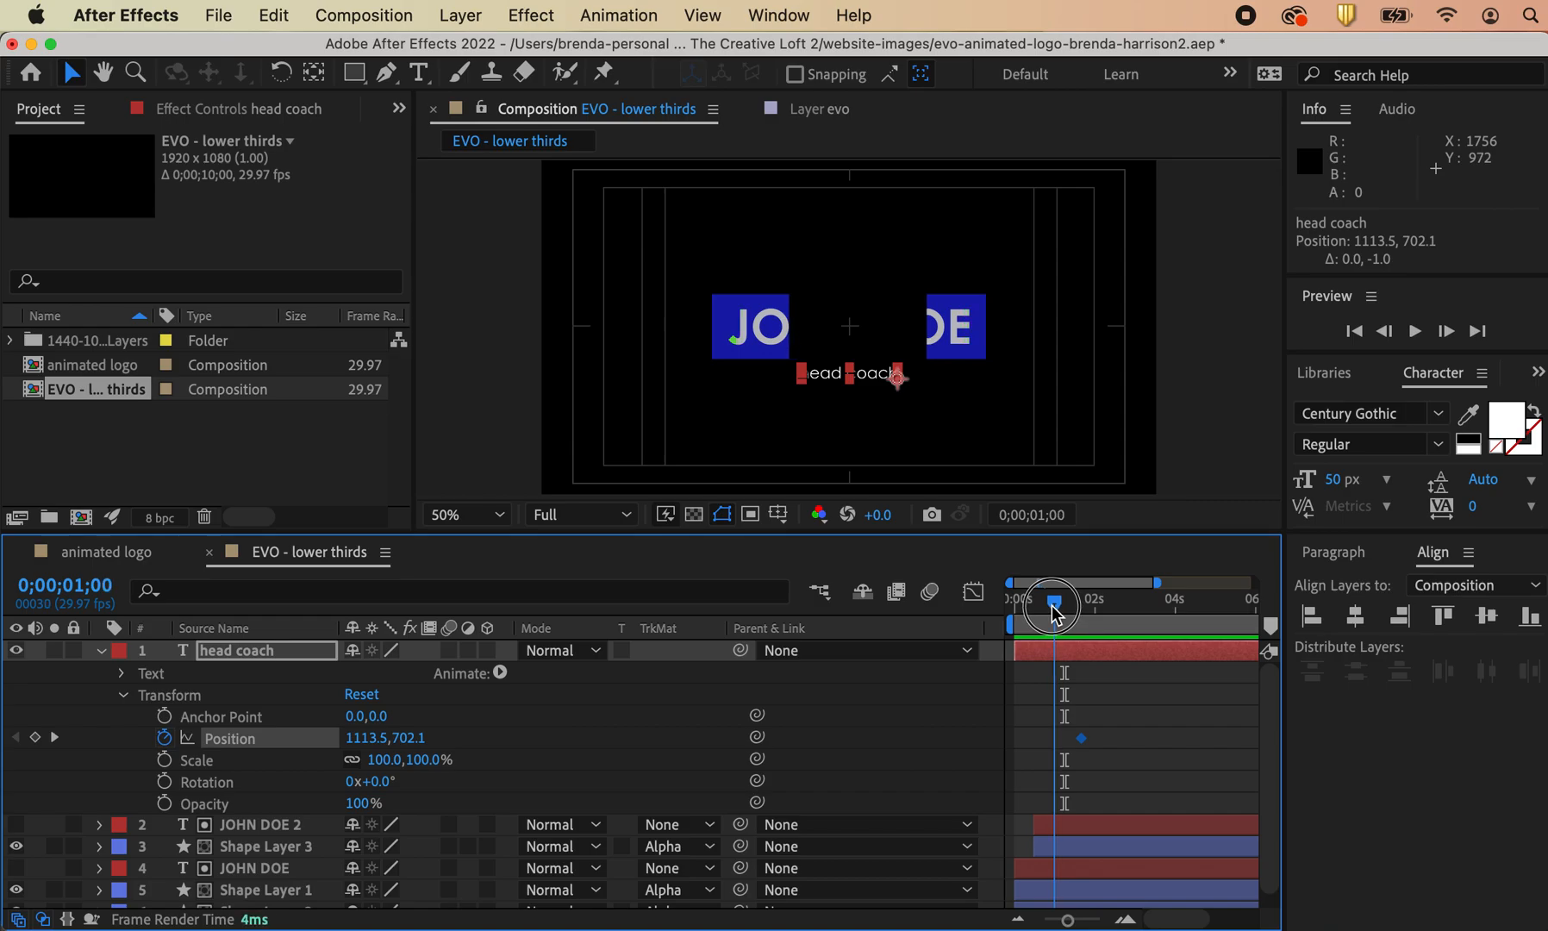
pyautogui.hotkey('shift', 'Up')
pyautogui.hotkey('shift', 'Up')
pyautogui.hotkey('shift', 'Up')
pyautogui.hotkey('shift', 'Up')
pyautogui.hotkey('shift', 'Up')
pyautogui.hotkey('shift', 'Up')
pyautogui.hotkey('shift', 'Up')
pyautogui.hotkey('shift', 'Up')
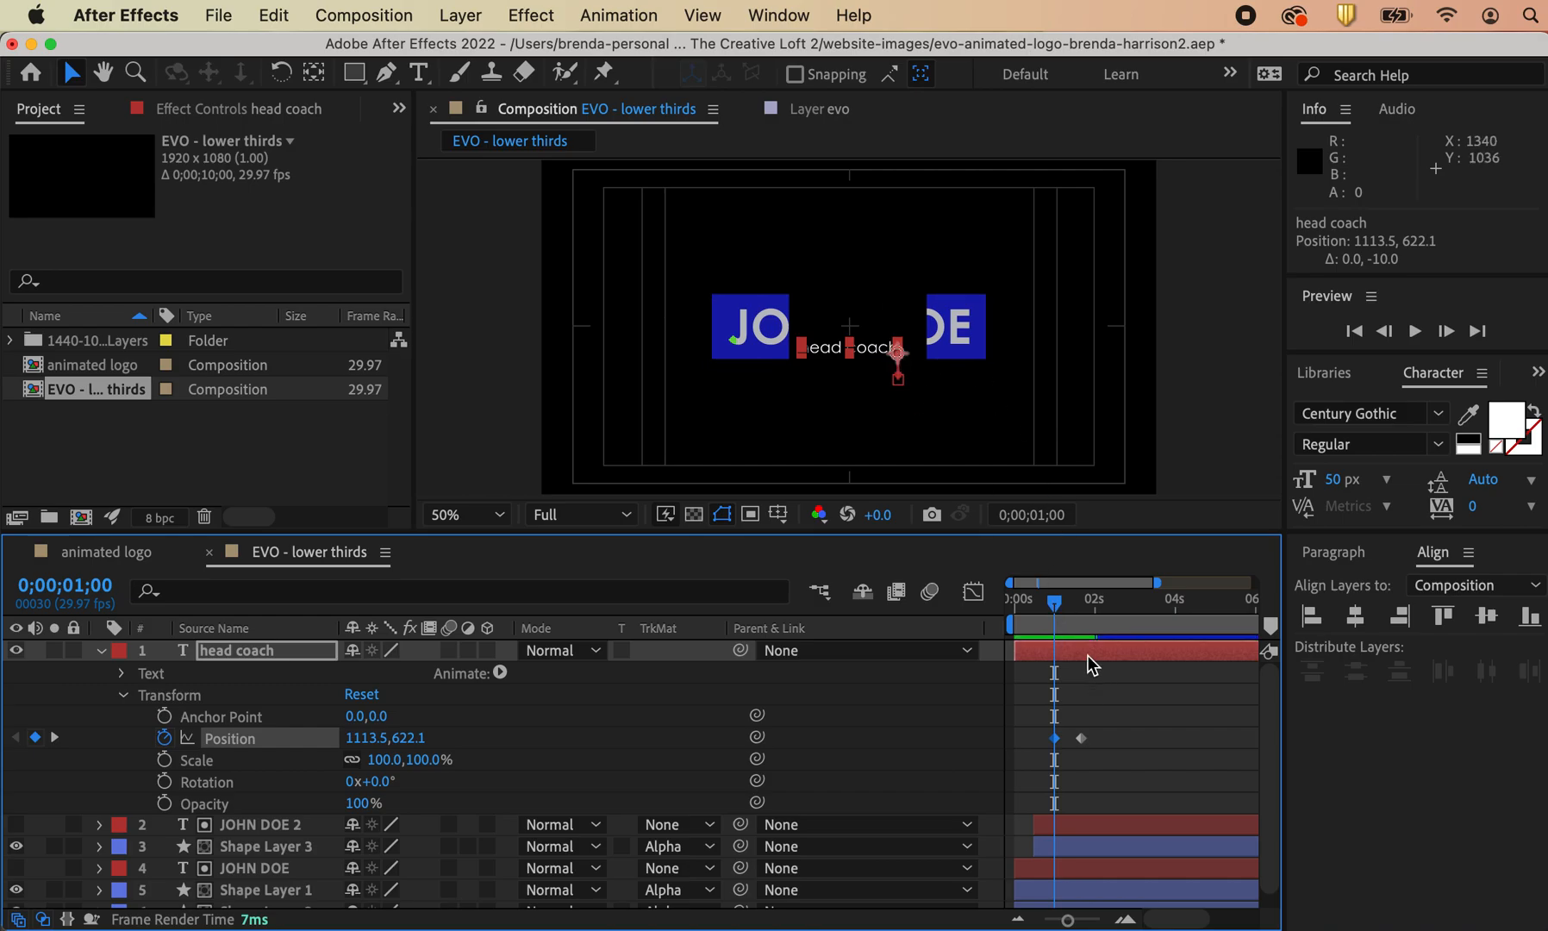
pyautogui.click(1196, 468)
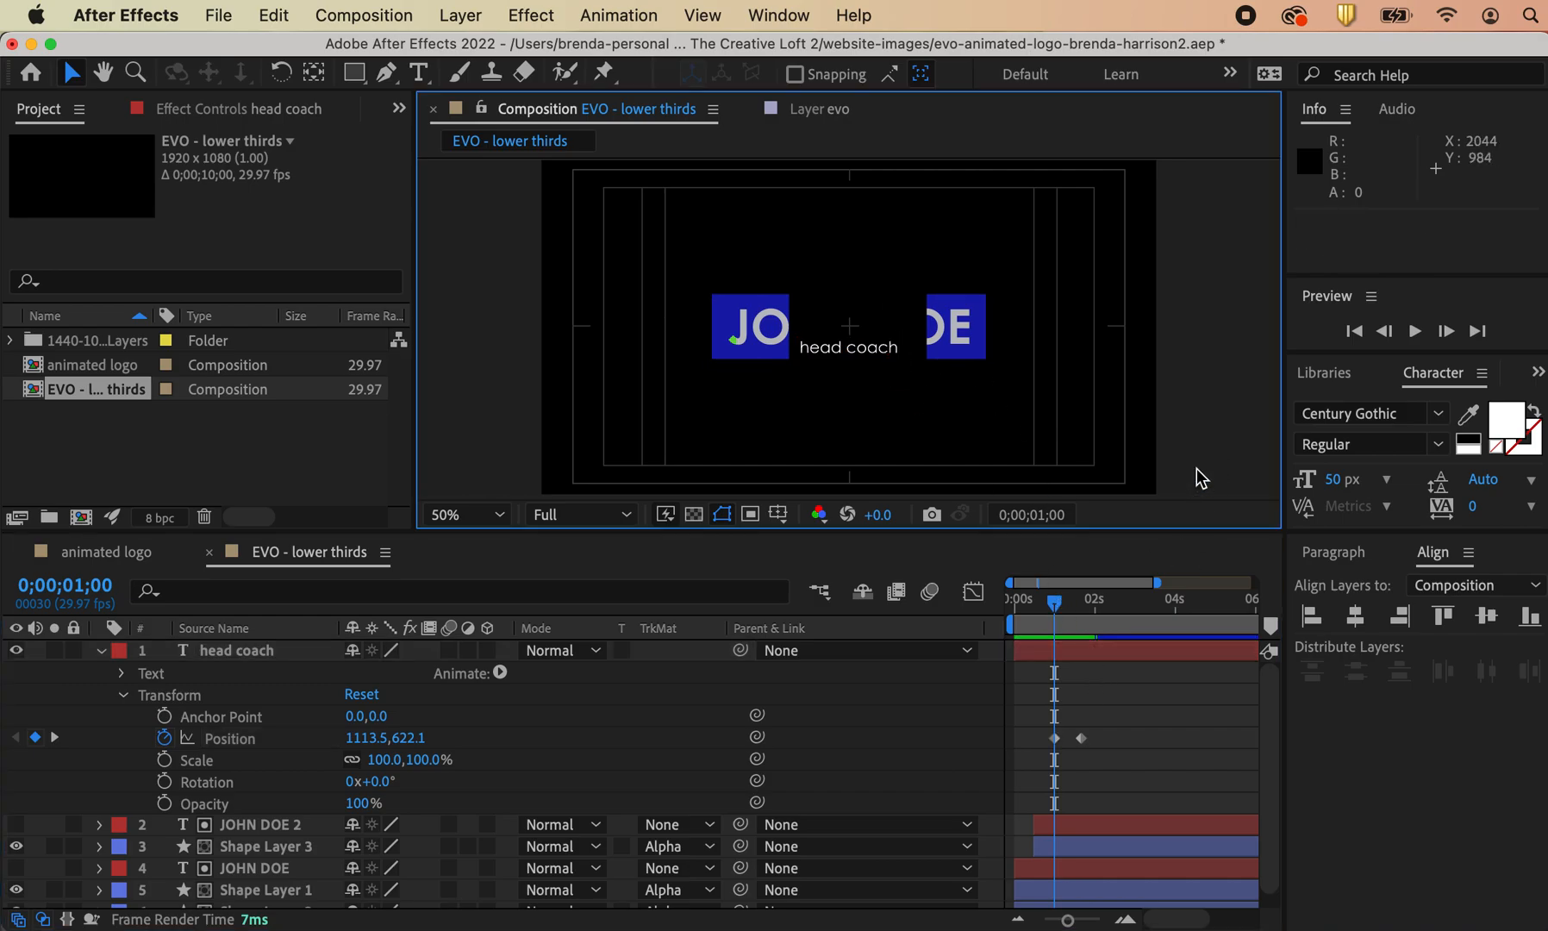
# Step: Trim the start of the head coach layer to 0;00;00;26 and scrub through the slide-down
pyautogui.moveTo(1053, 603); pyautogui.dragTo(1051, 661)
pyautogui.click(1020, 654)
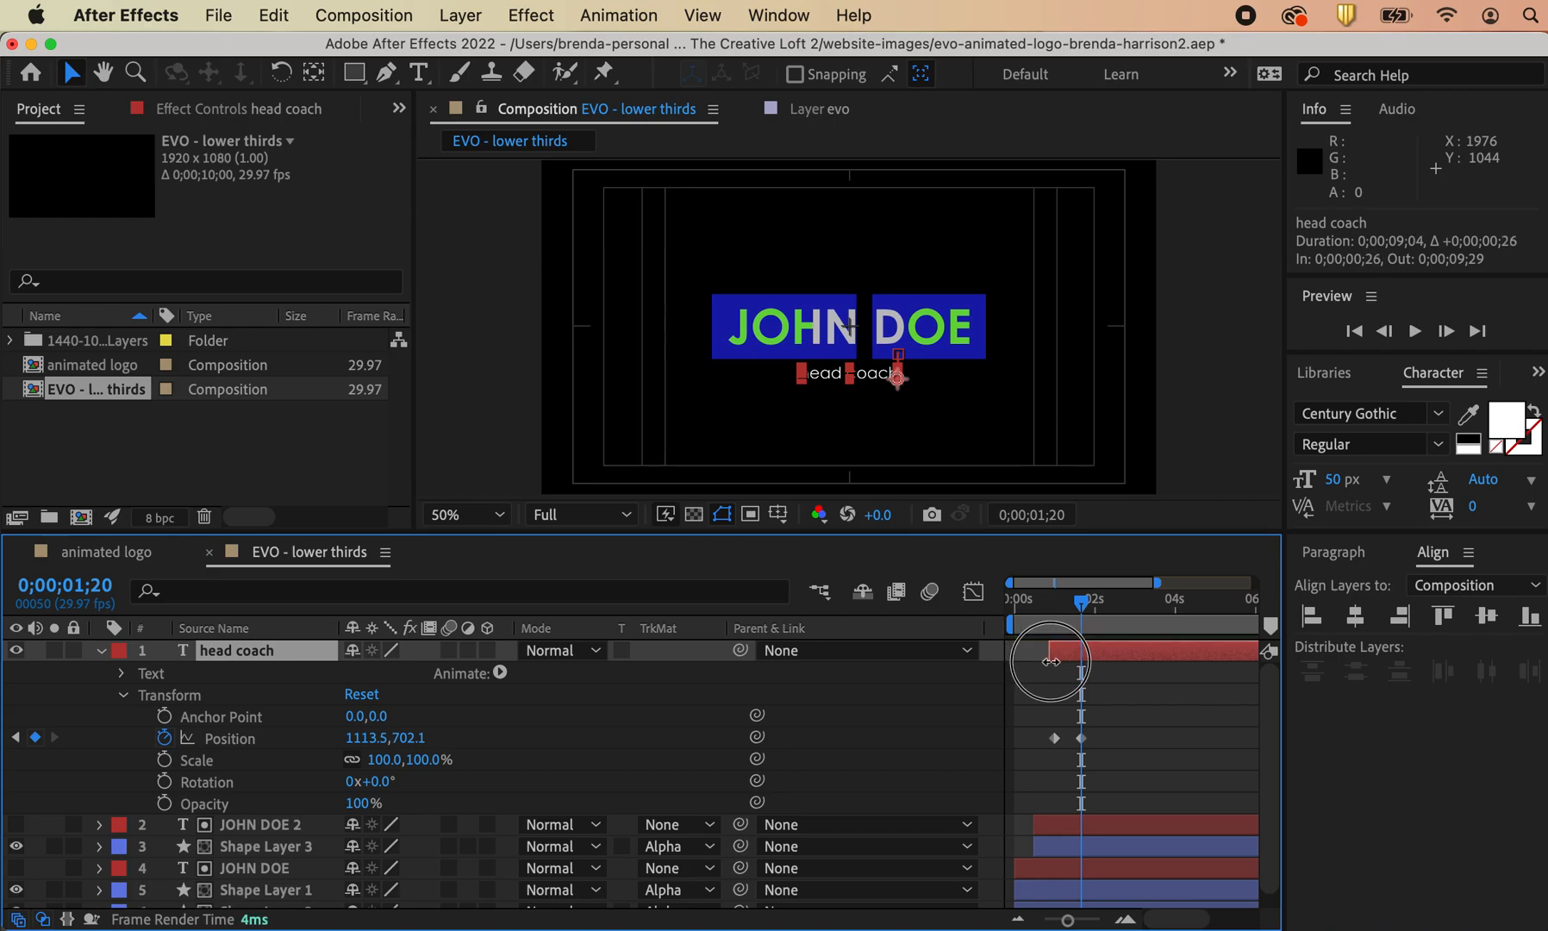
pyautogui.moveTo(1080, 601)
pyautogui.mouseDown()
pyautogui.moveTo(1033, 611)
pyautogui.moveTo(1091, 612)
pyautogui.mouseUp()
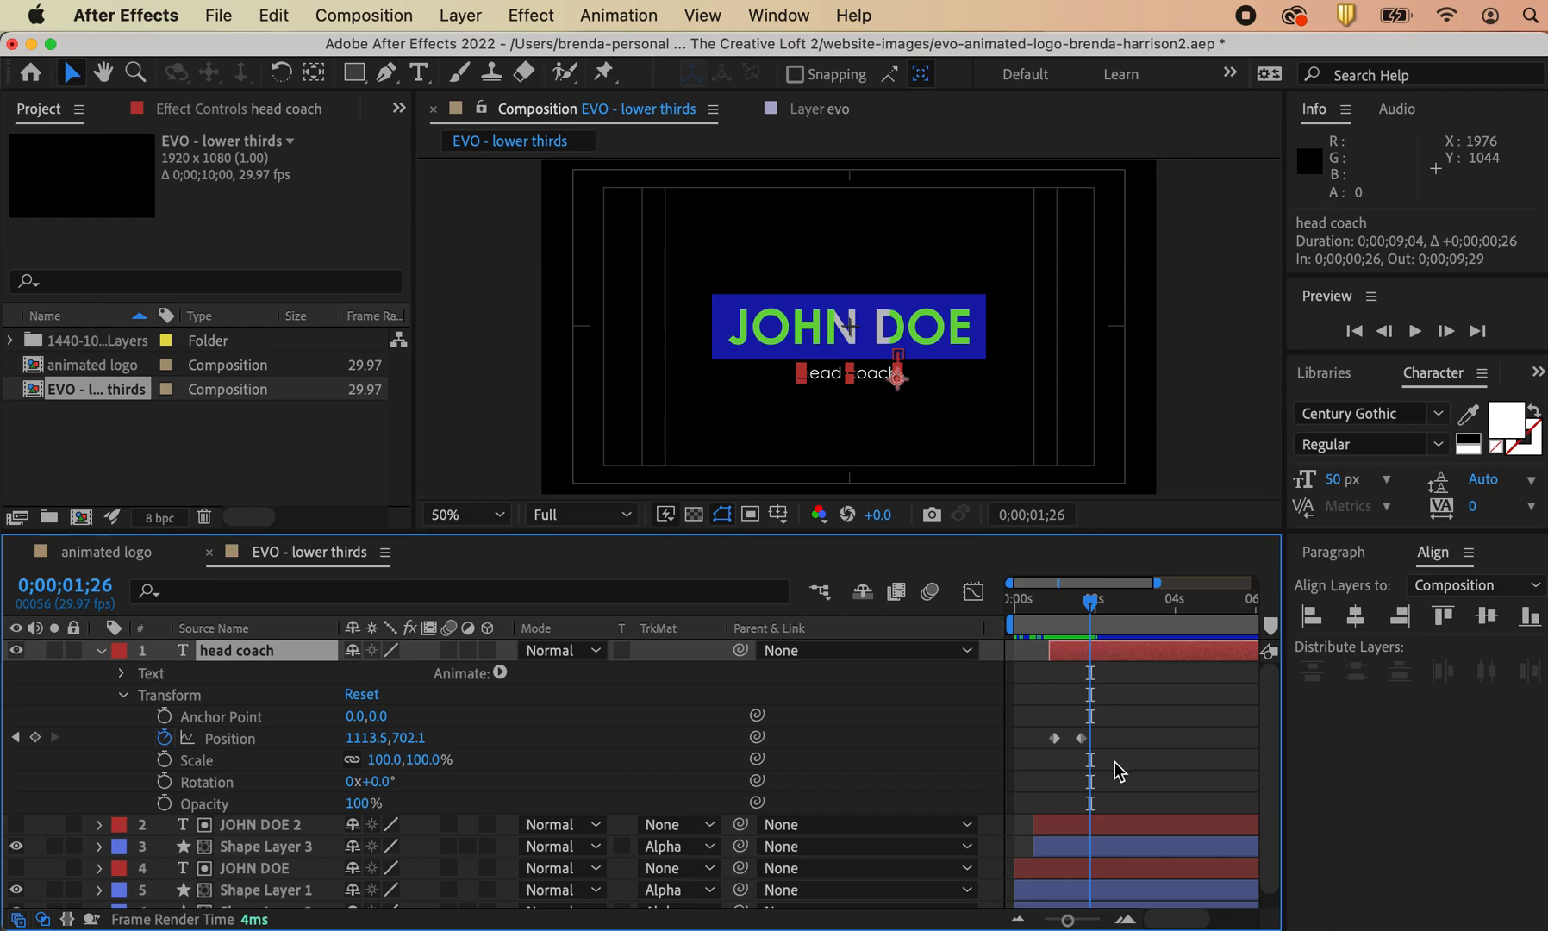
pyautogui.moveTo(1091, 608); pyautogui.dragTo(1038, 613)
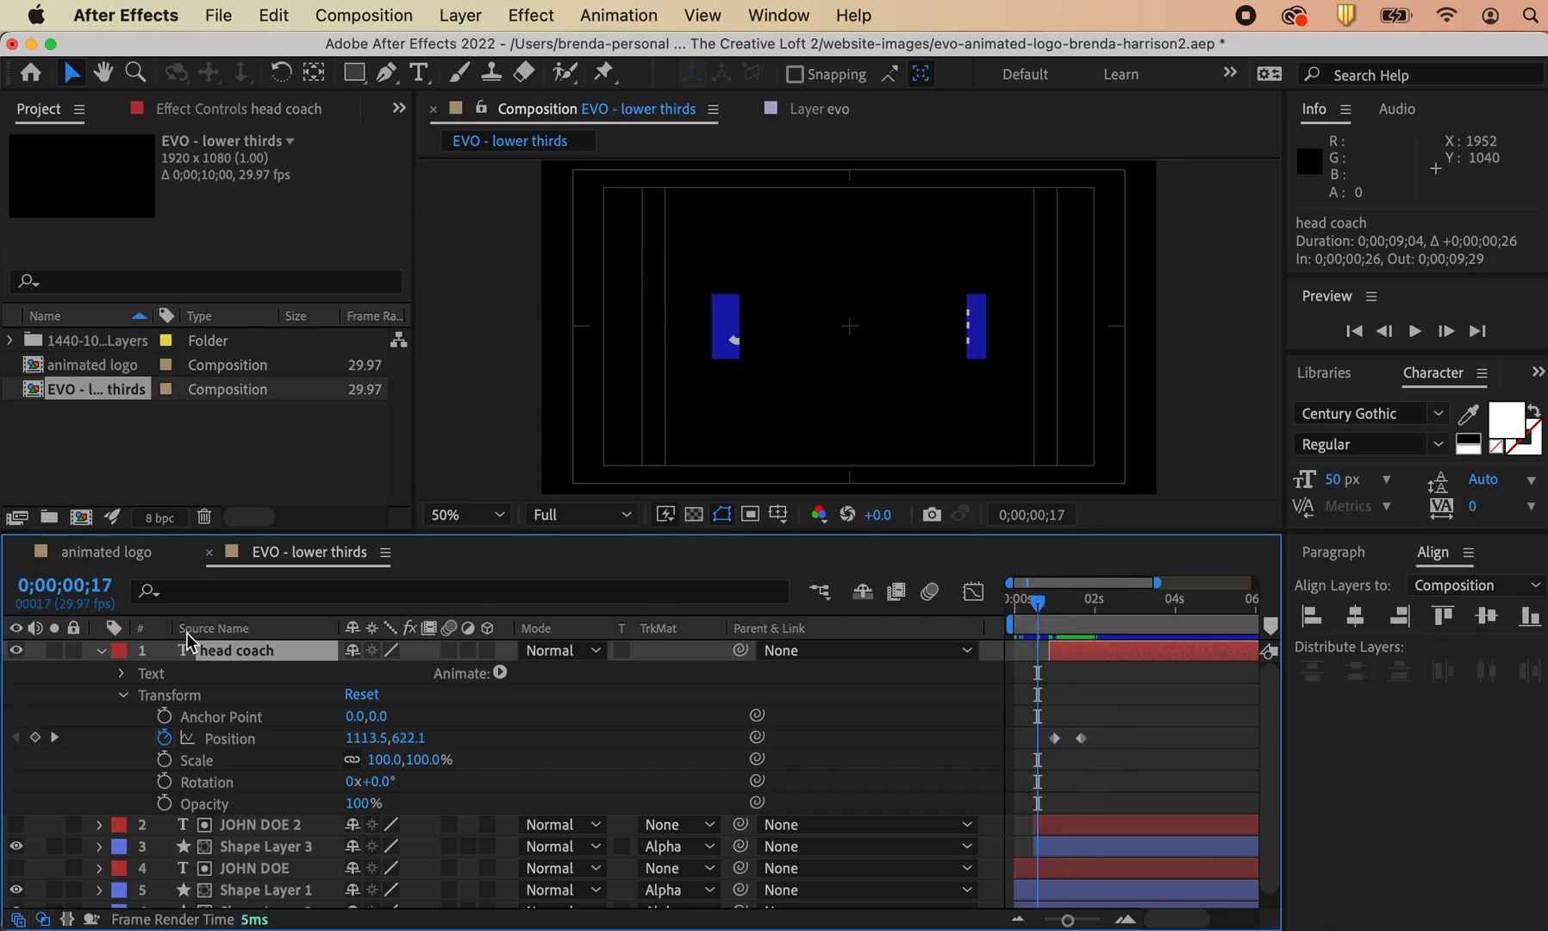
# Step: Collapse the head coach layer and move it below Shape Layer 2 in the layer stack
pyautogui.click(100, 651)
pyautogui.click(246, 823)
pyautogui.moveTo(243, 650); pyautogui.dragTo(250, 763)
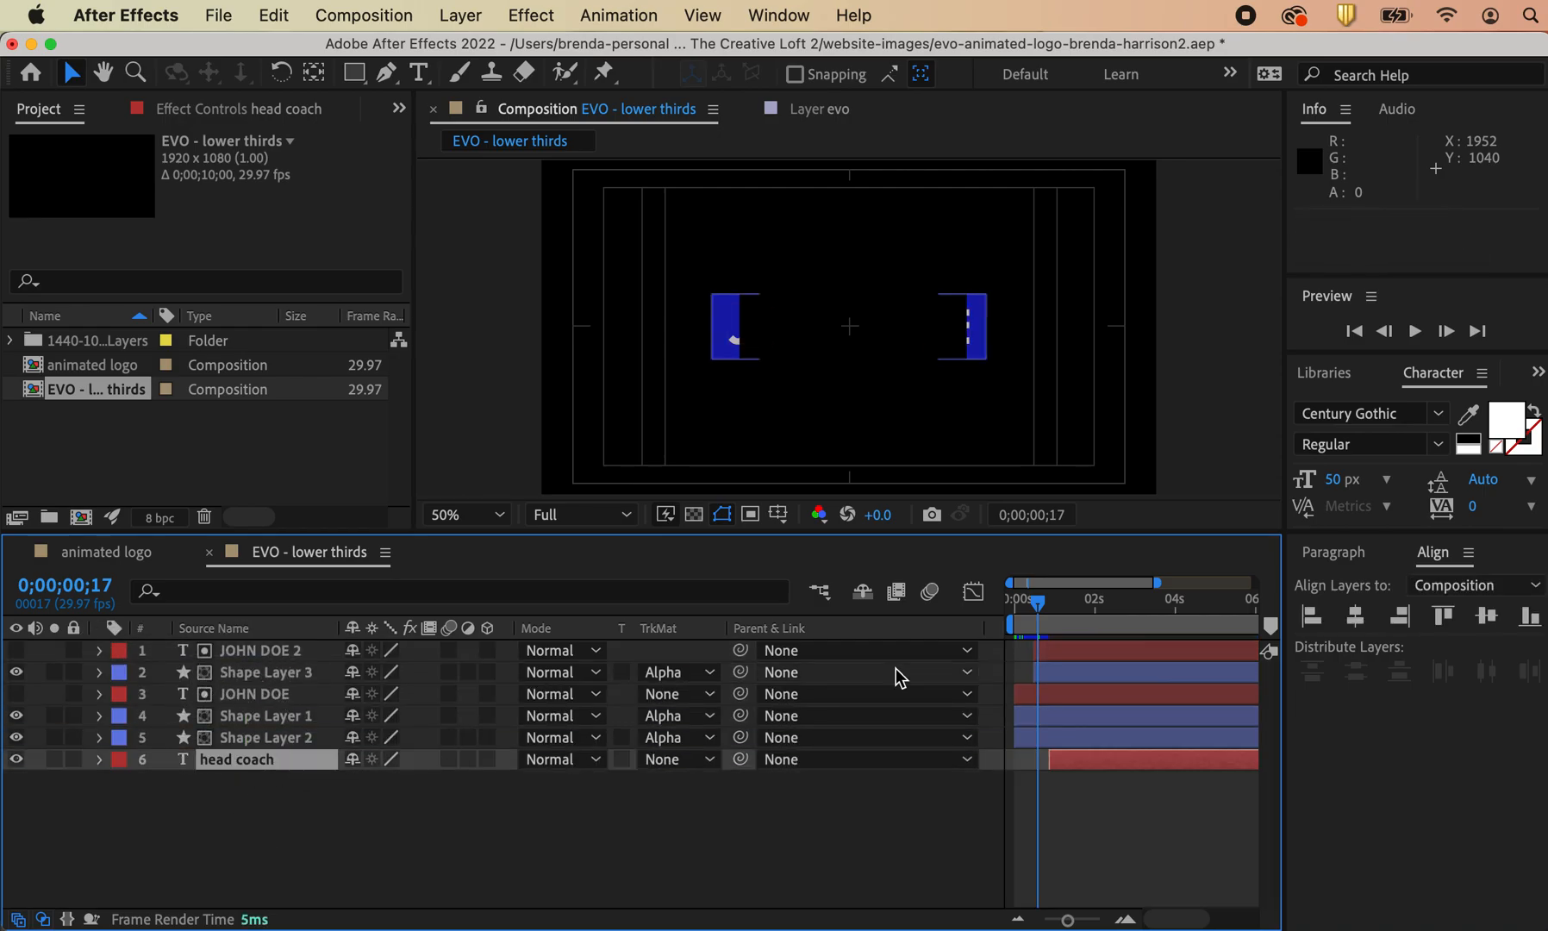
# Step: Shift the head coach layer to start just before the two-second mark, scrubbing to check its timing against the name reveal
pyautogui.moveTo(1038, 611)
pyautogui.mouseDown()
pyautogui.moveTo(1024, 613)
pyautogui.moveTo(1055, 619)
pyautogui.mouseUp()
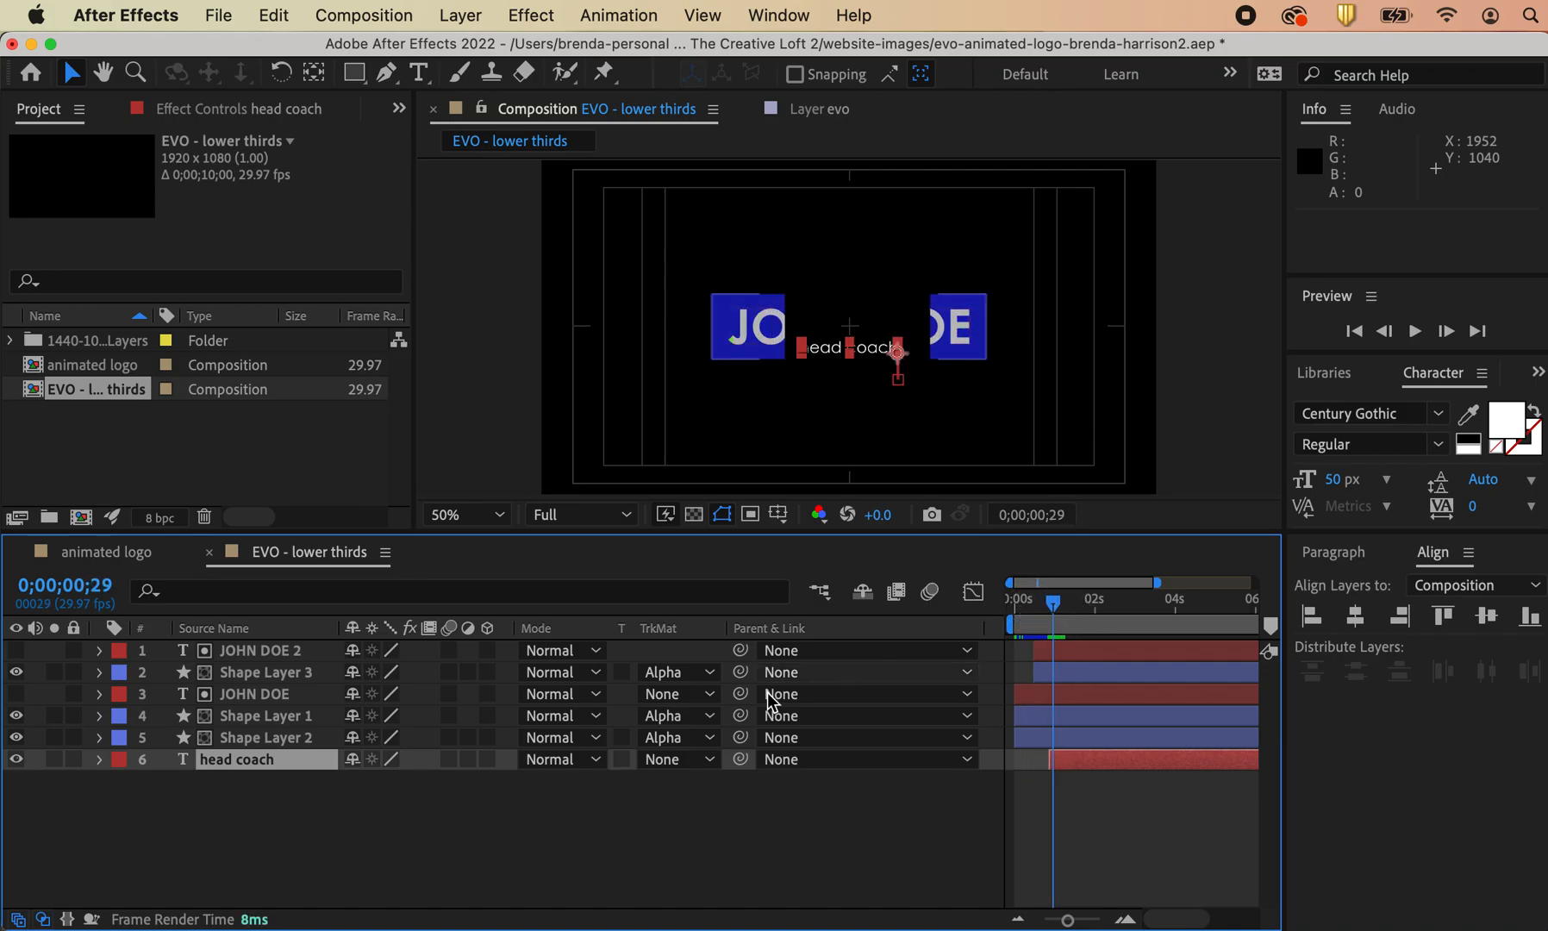
pyautogui.click(1136, 763)
pyautogui.moveTo(1136, 763); pyautogui.dragTo(1153, 770)
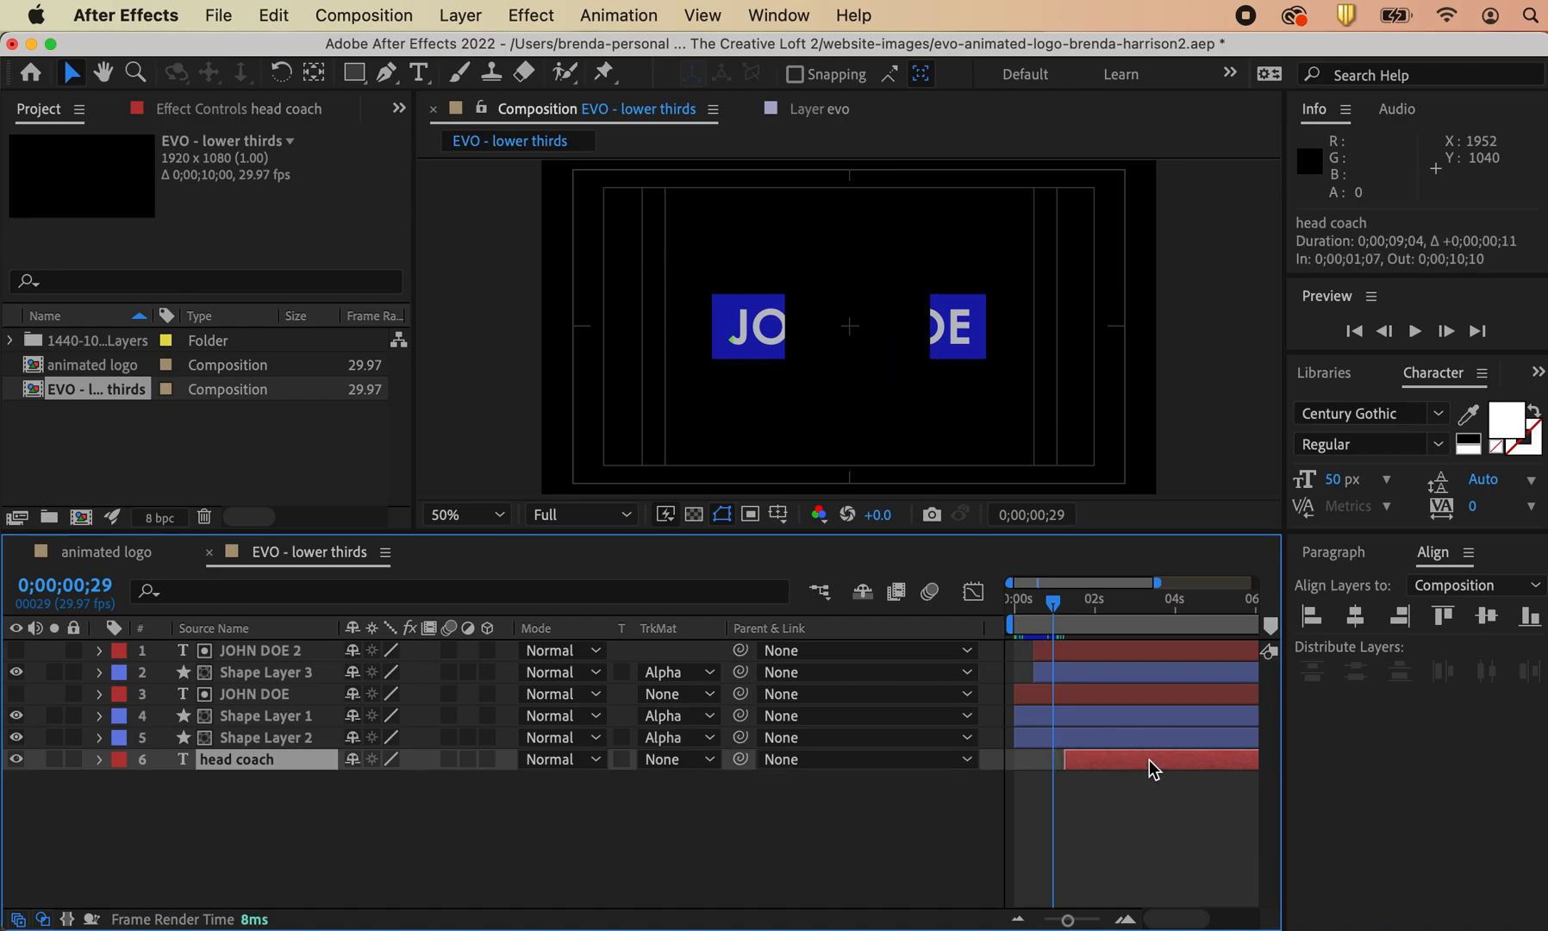
pyautogui.moveTo(1055, 603); pyautogui.dragTo(1096, 611)
pyautogui.moveTo(1111, 767); pyautogui.dragTo(1140, 767)
pyautogui.moveTo(1091, 603)
pyautogui.mouseDown()
pyautogui.moveTo(1061, 608)
pyautogui.moveTo(1128, 616)
pyautogui.moveTo(1076, 627)
pyautogui.mouseUp()
# Step: Apply Easy Ease to both Position keyframes of the head coach layer and preview the composition from the start
pyautogui.click(1127, 780)
pyautogui.click(1131, 760)
pyautogui.press('p')
pyautogui.moveTo(1138, 816); pyautogui.dragTo(1092, 765)
pyautogui.rightClick(1101, 781)
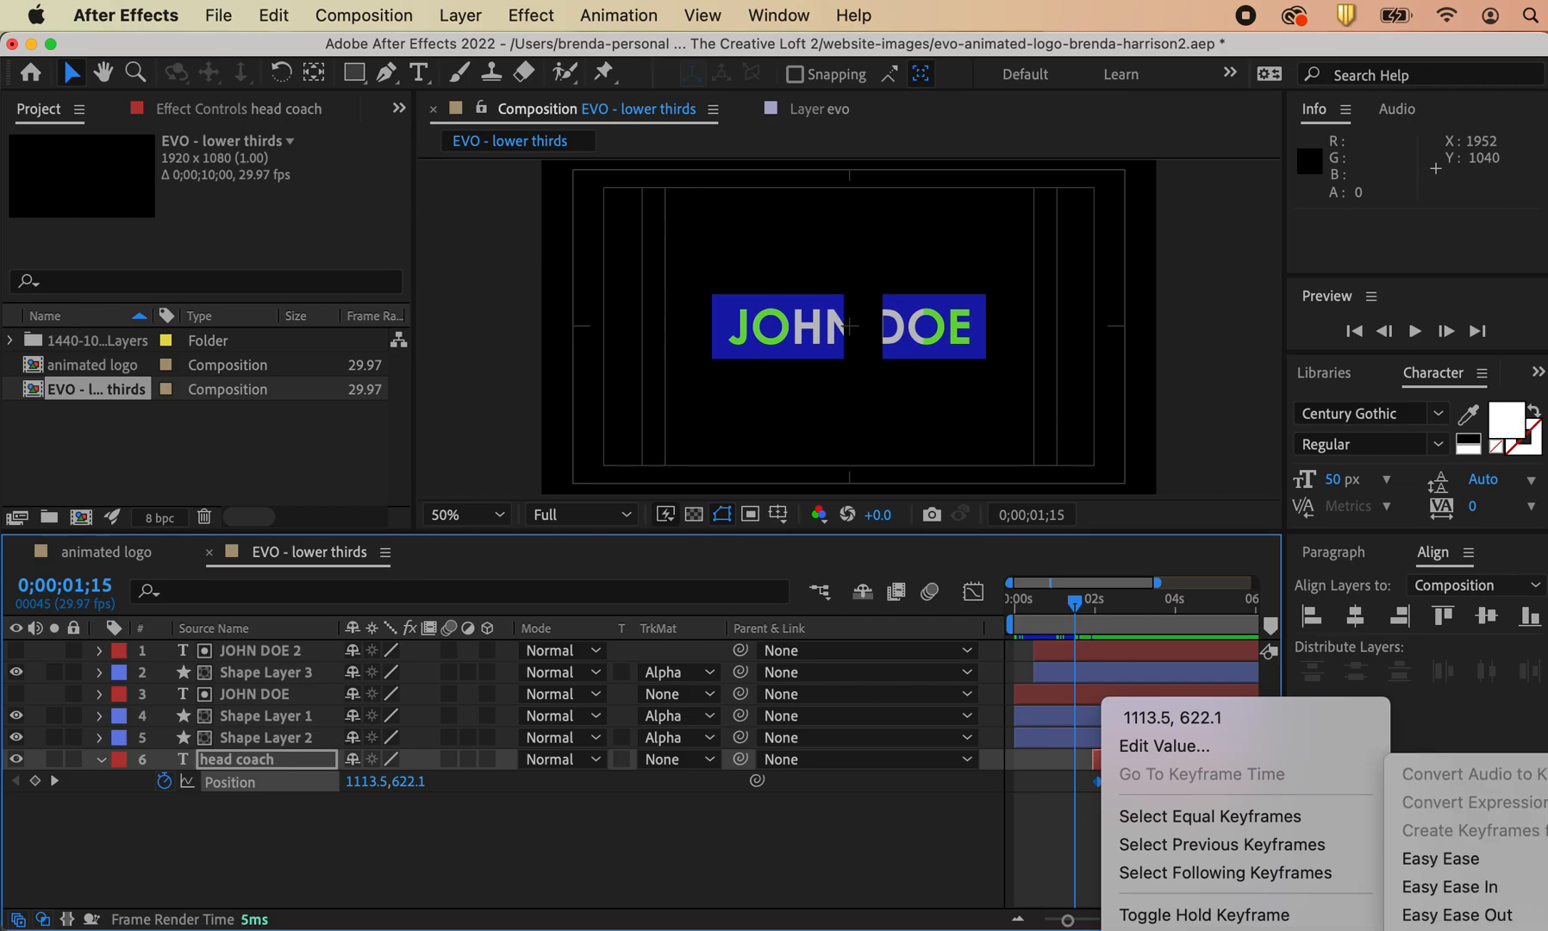
pyautogui.click(1464, 866)
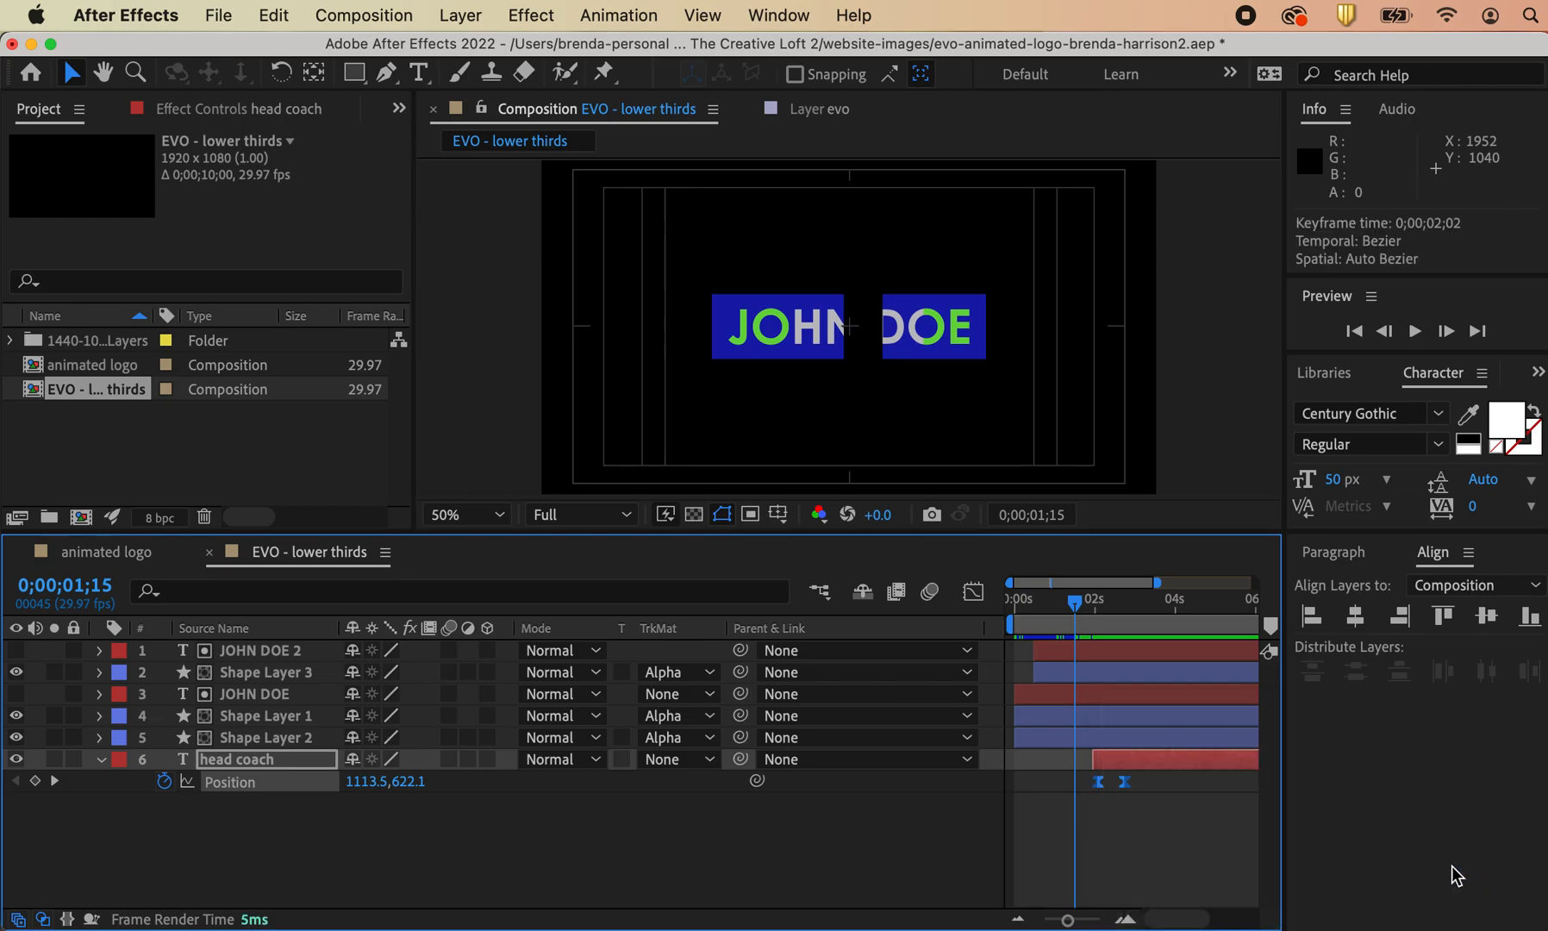
pyautogui.click(1200, 821)
pyautogui.press('Home')
pyautogui.press('space')
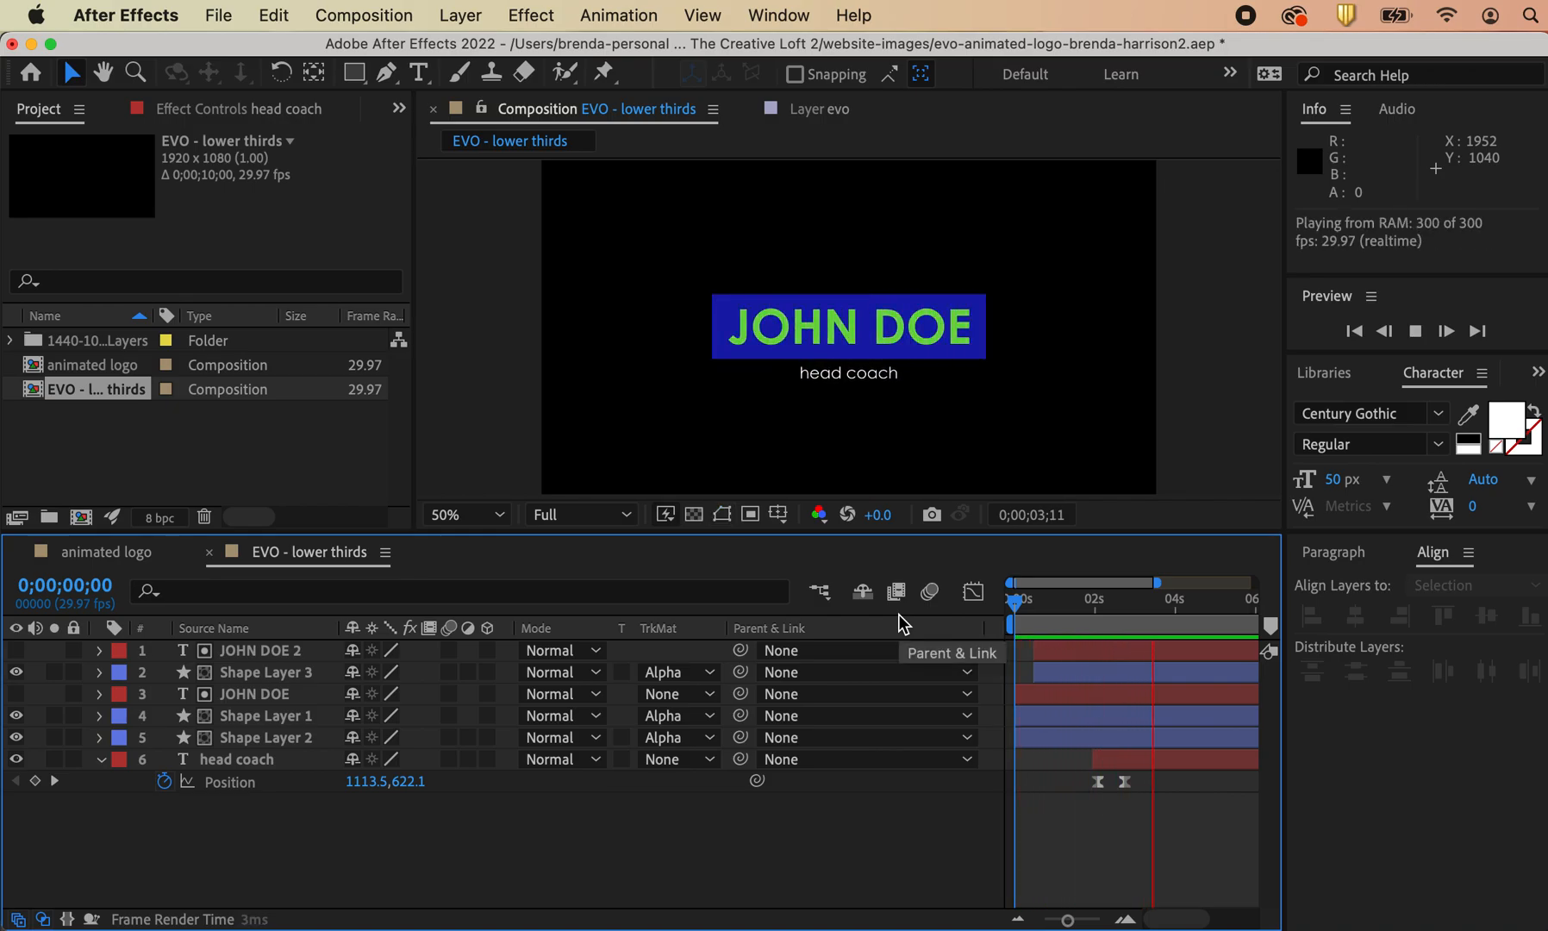
pyautogui.press('space')
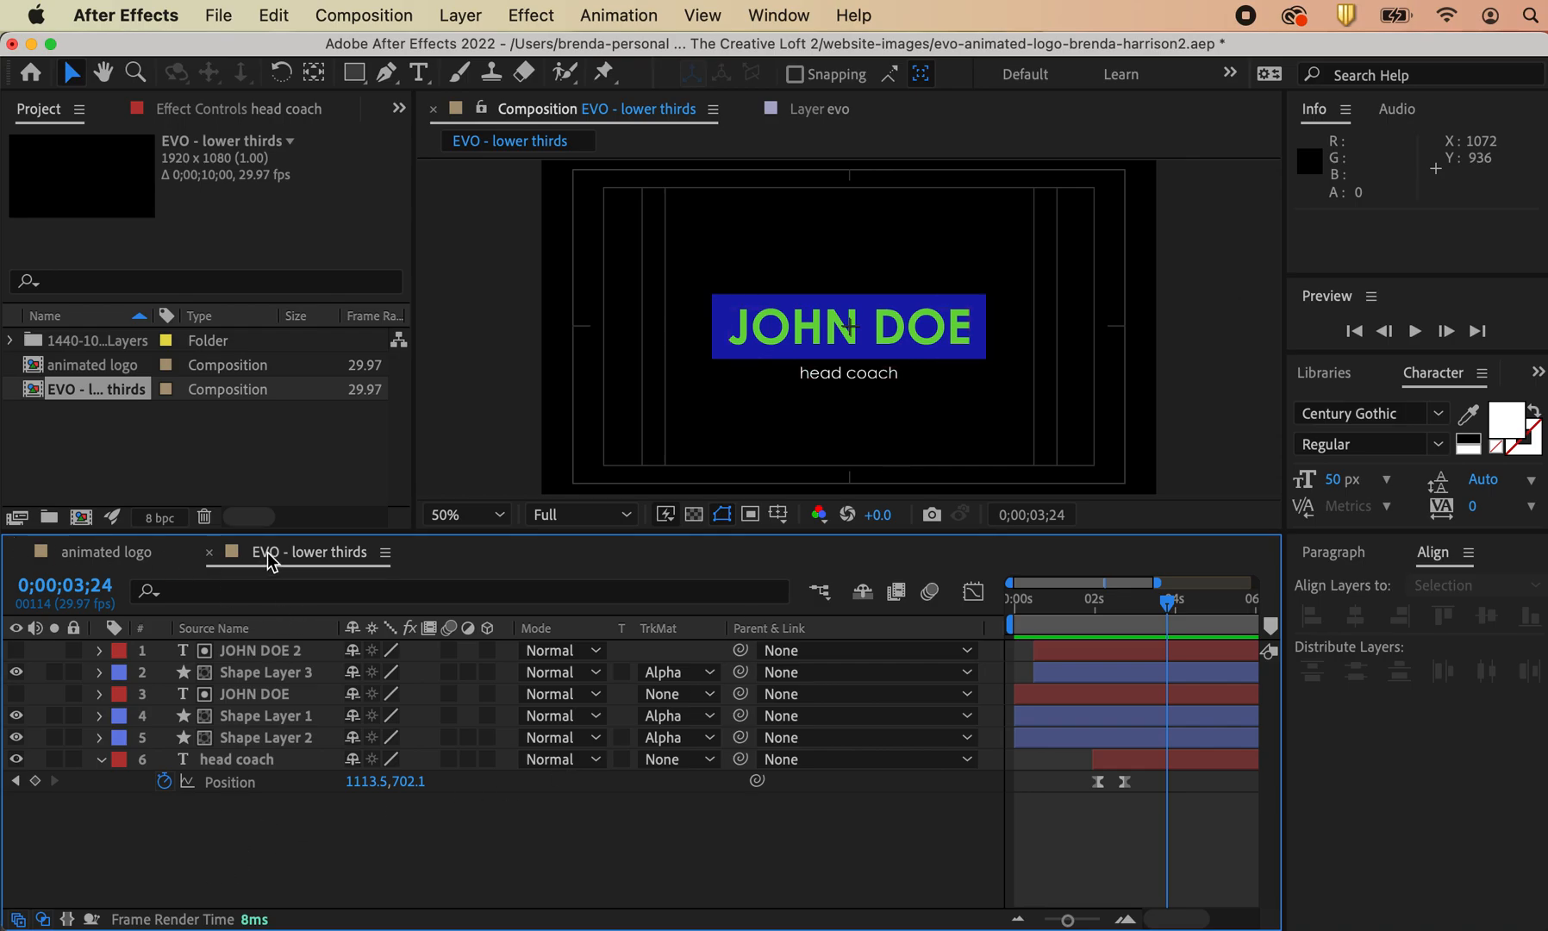
# Step: Create a composition named "logo and lower third" at HDTV 1080 29.97, with a duration of 0;00;10;00
pyautogui.click(185, 424)
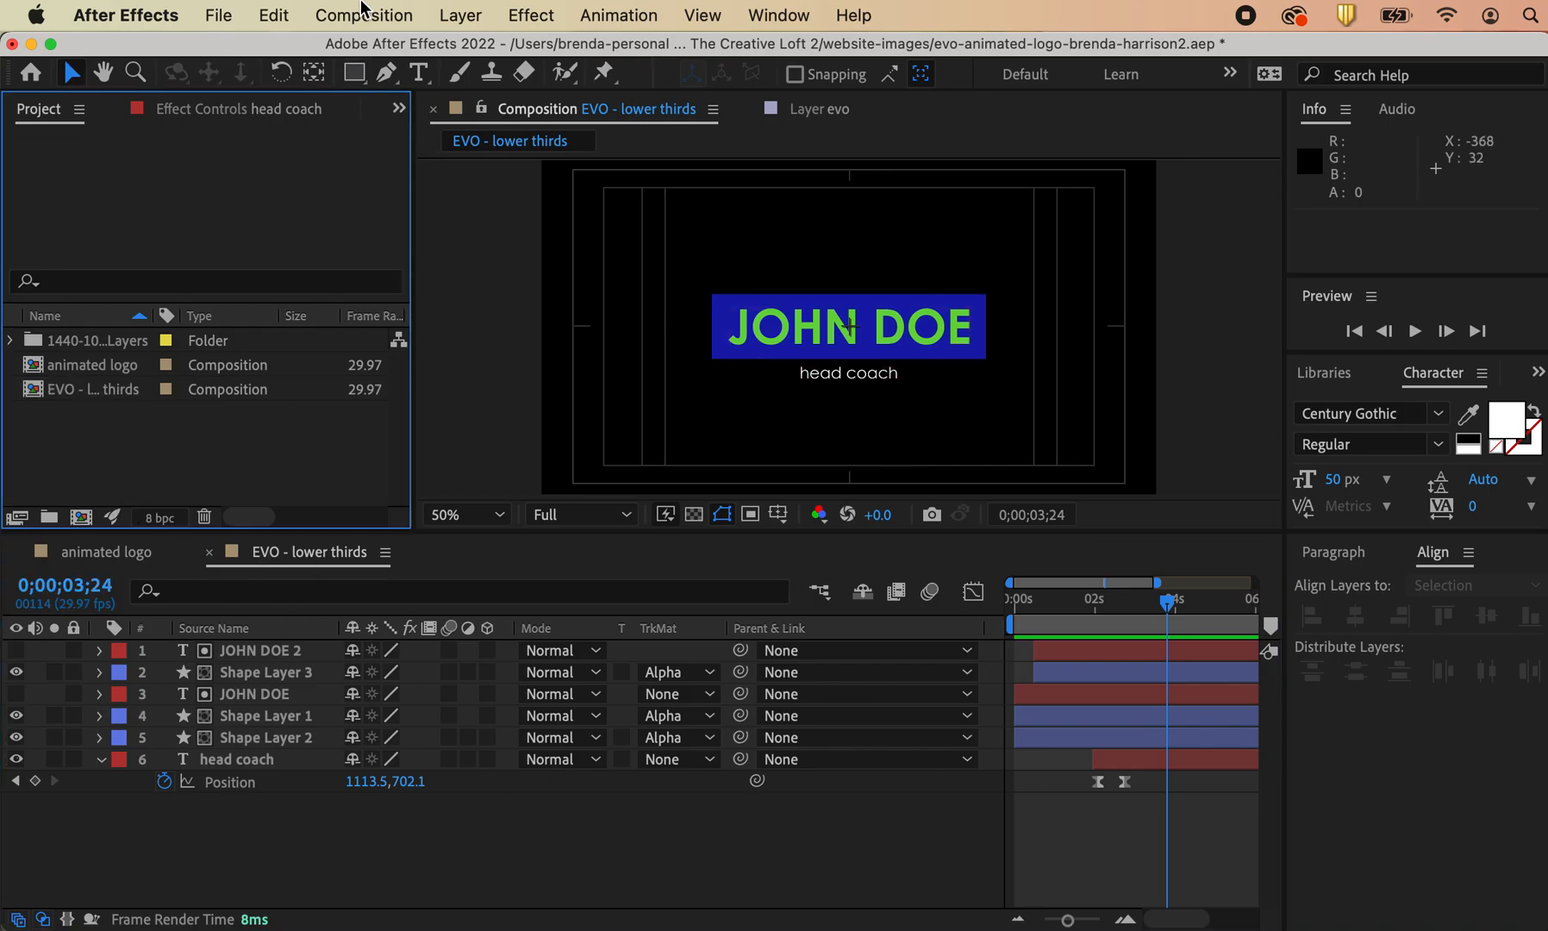
pyautogui.click(360, 17)
pyautogui.click(362, 56)
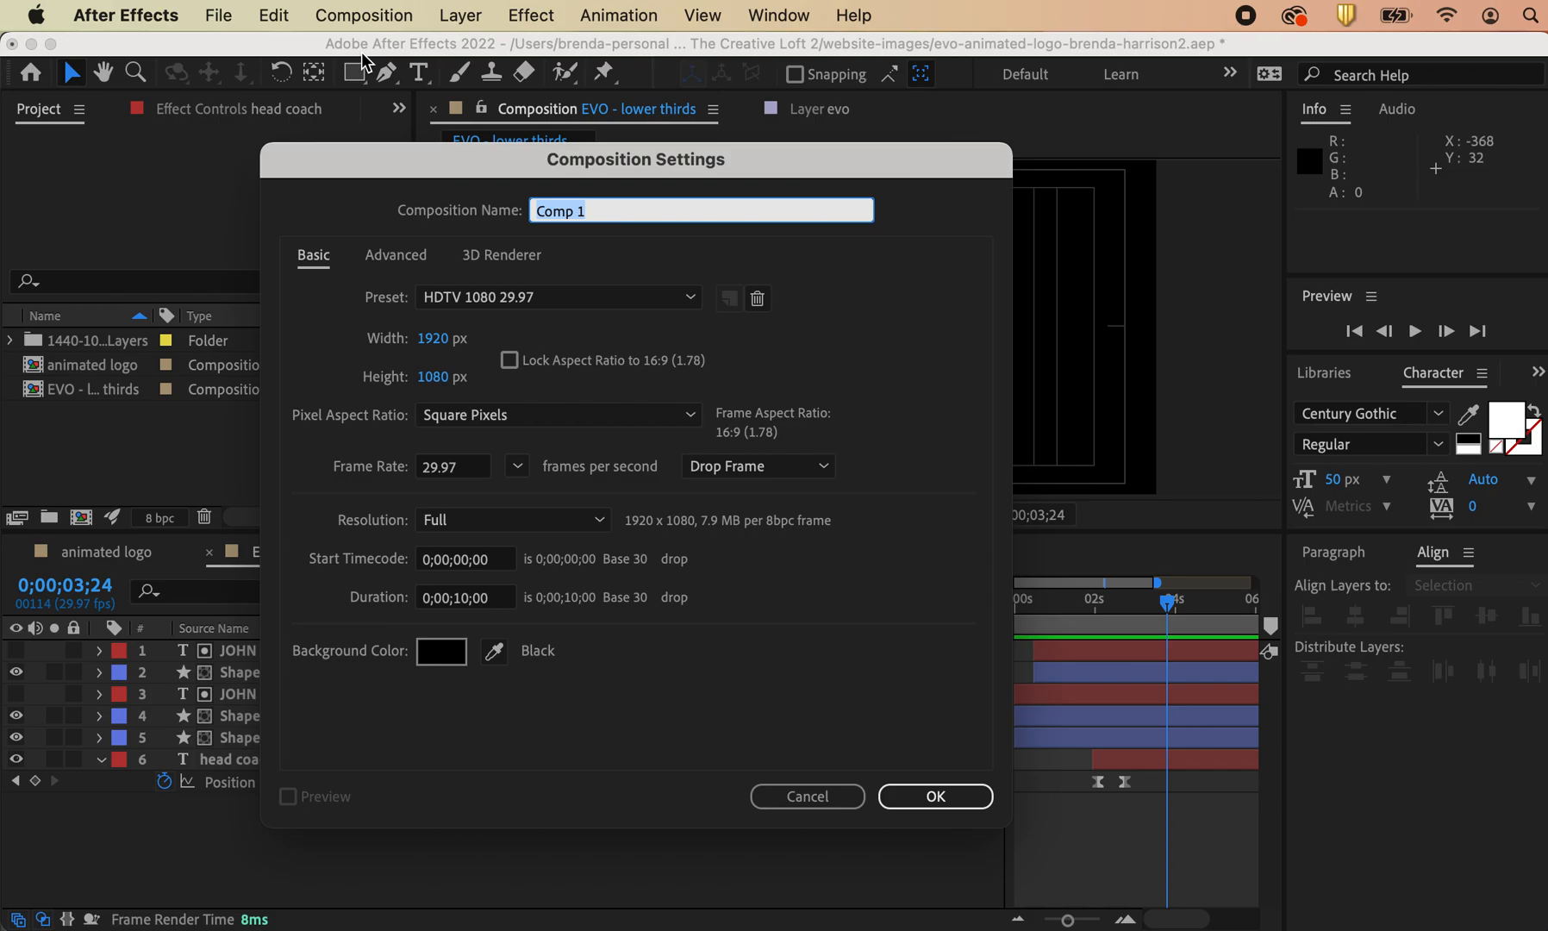
pyautogui.write('logo and lower third')
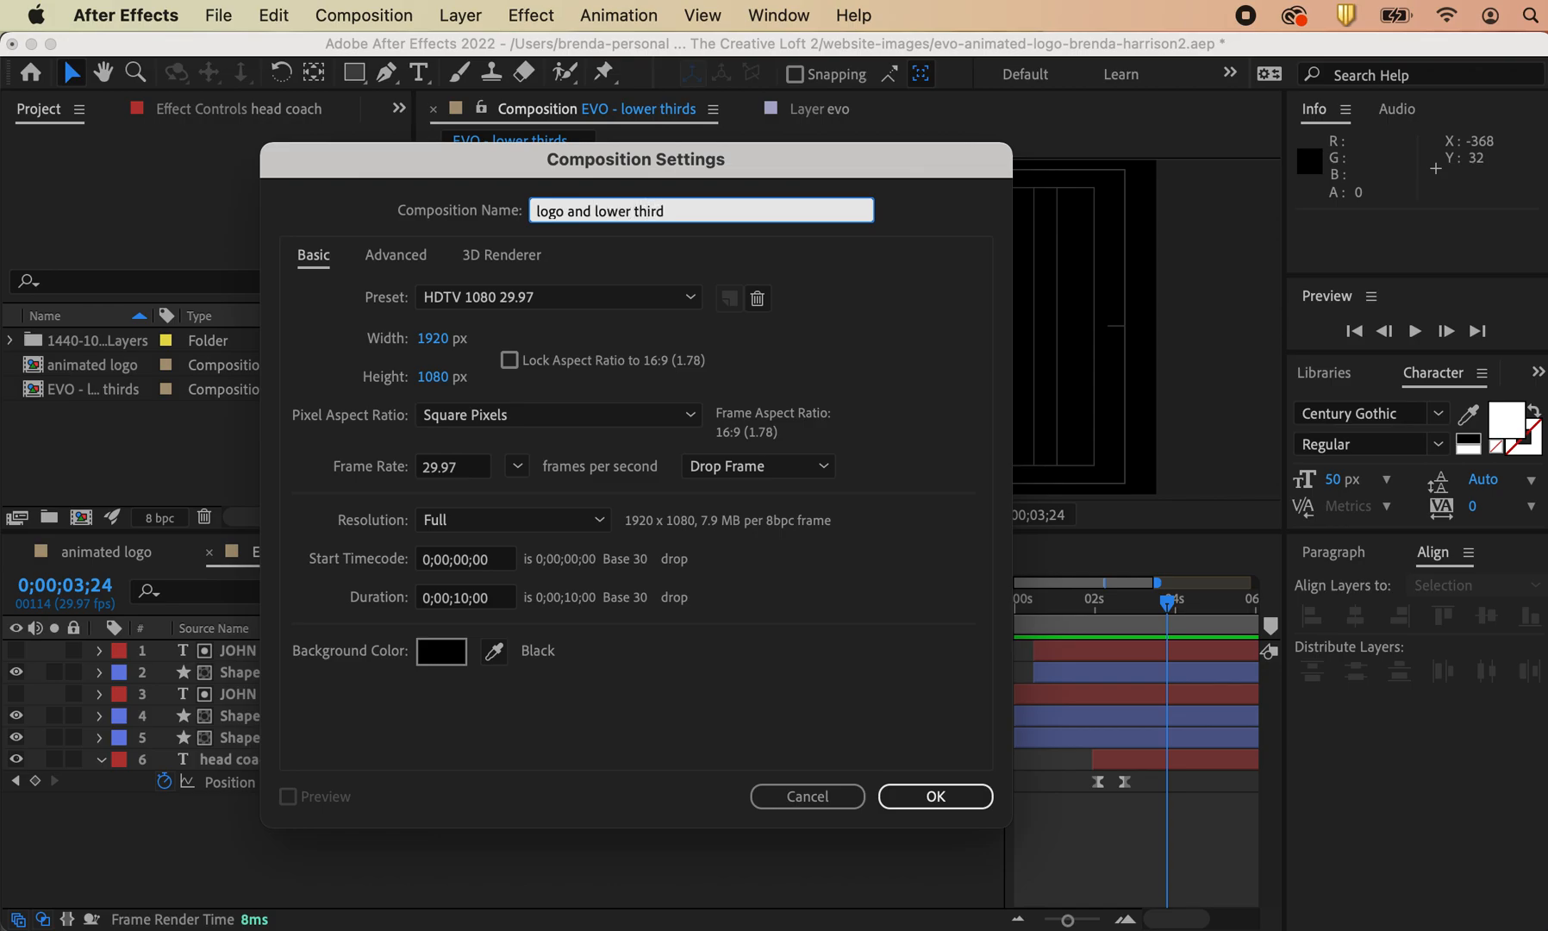
pyautogui.click(469, 601)
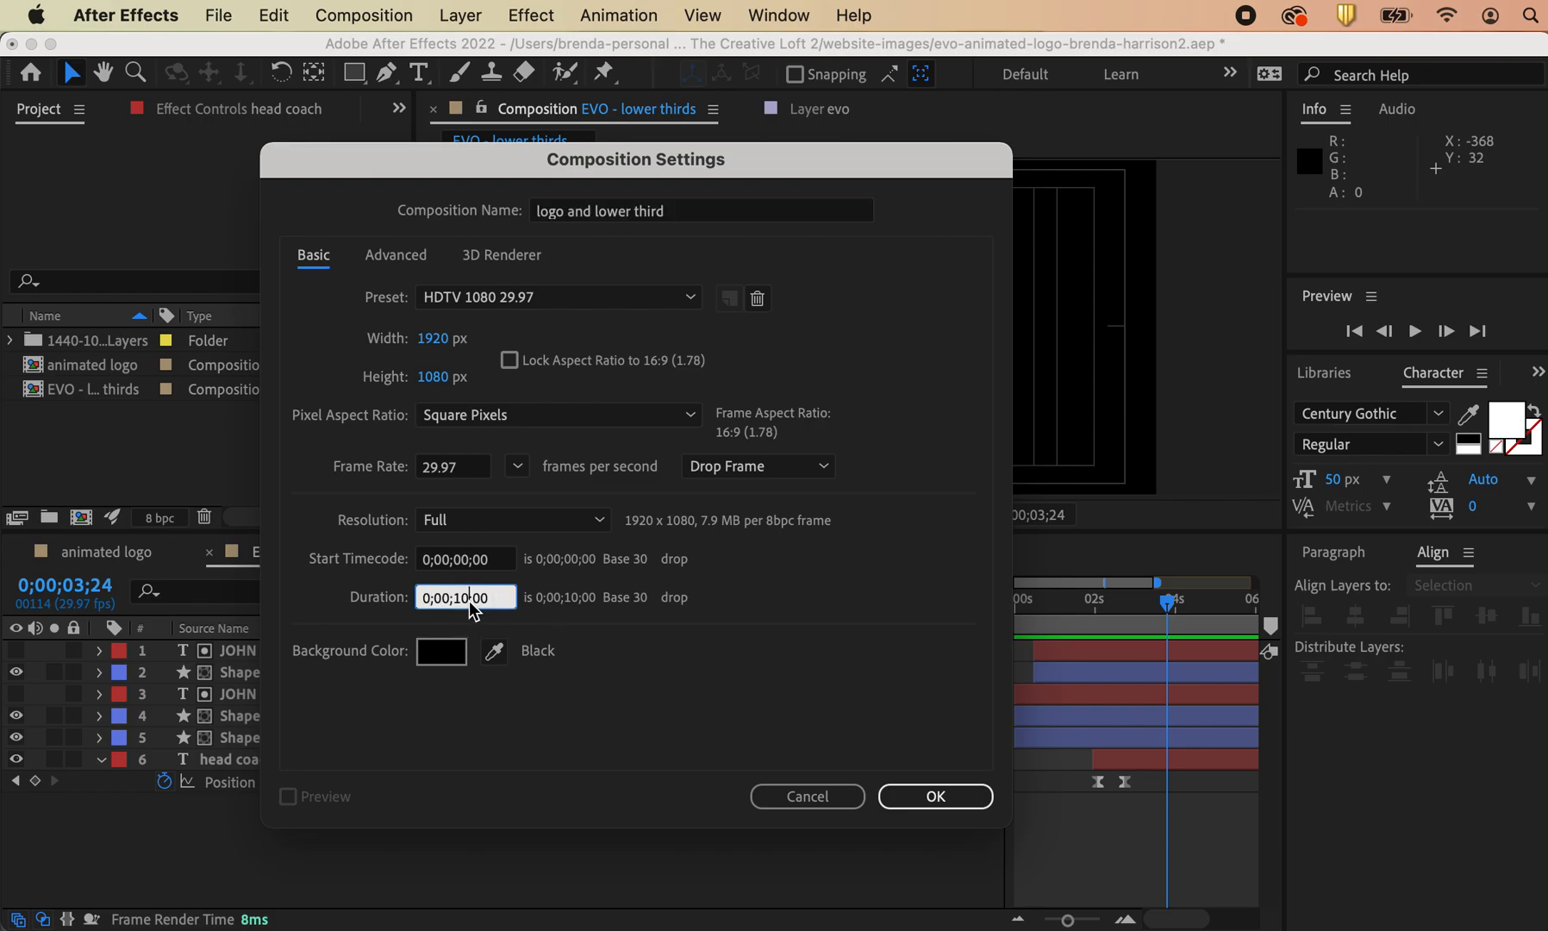
pyautogui.click(935, 798)
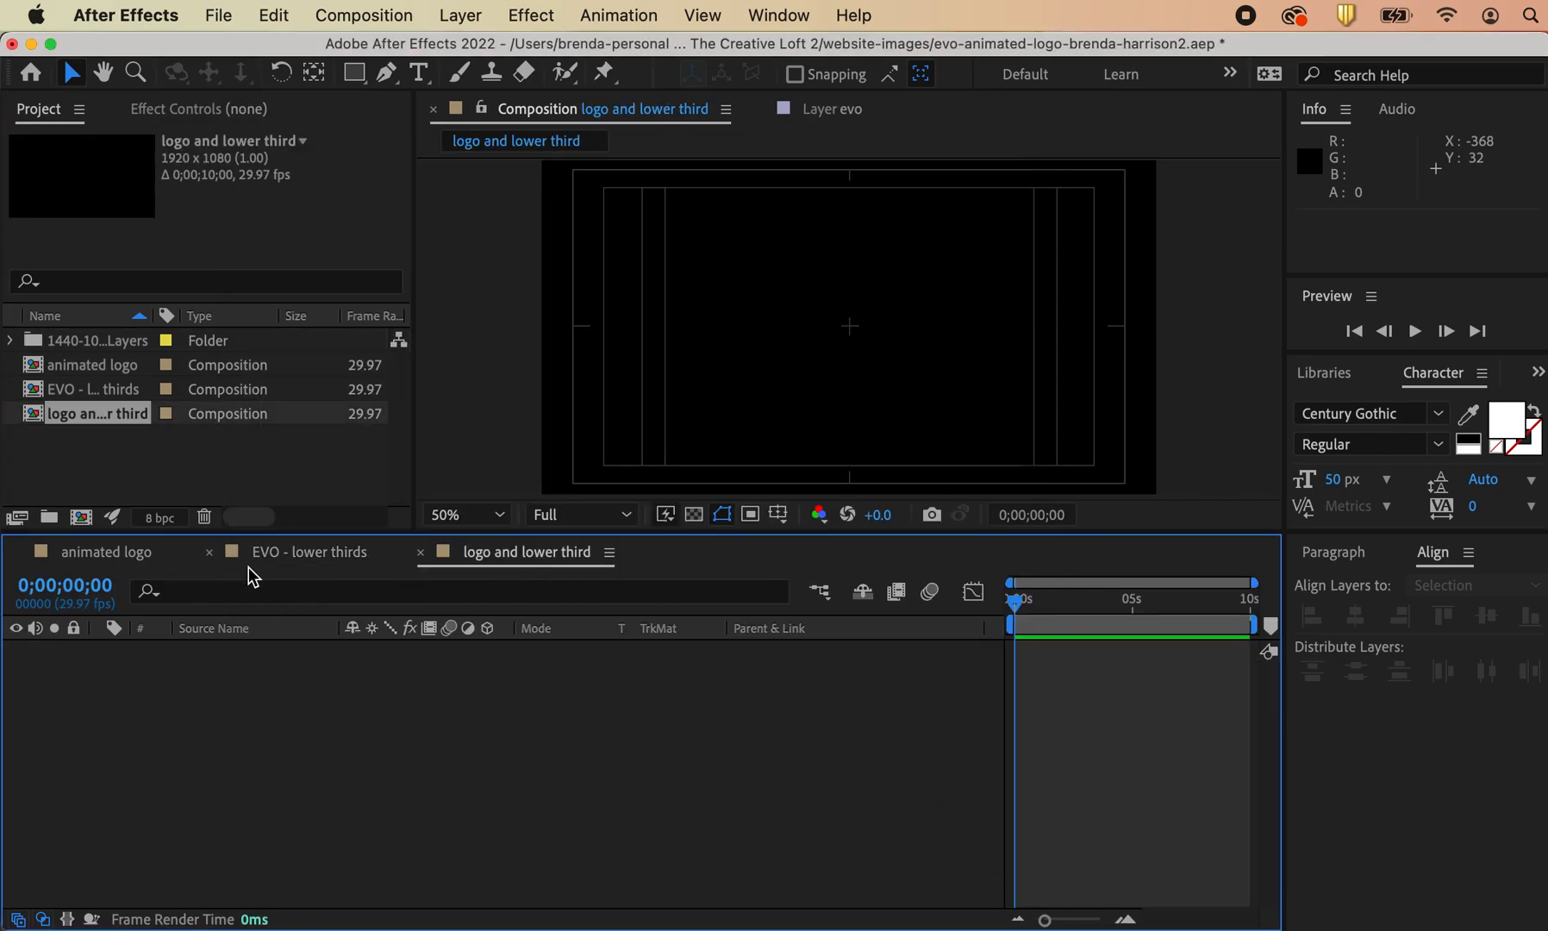
# Step: Add the animated logo and EVO - lower thirds compositions as layers in the logo and lower third composition
pyautogui.click(109, 364)
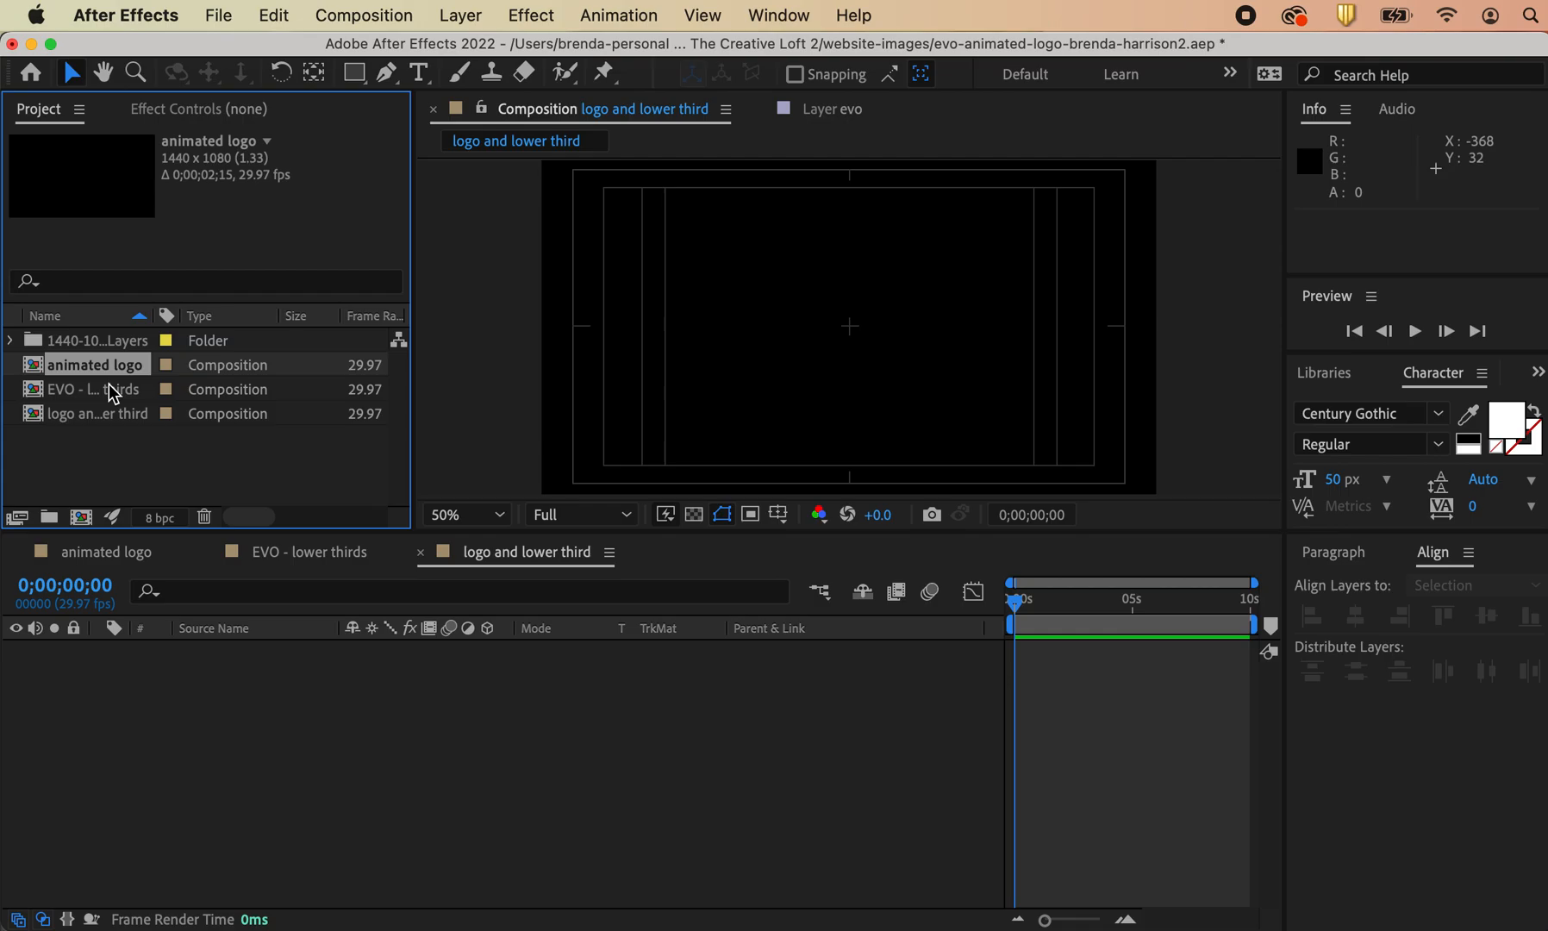
pyautogui.keyDown('shift'); pyautogui.click(110, 389); pyautogui.keyUp('shift')
pyautogui.moveTo(120, 386); pyautogui.dragTo(171, 700)
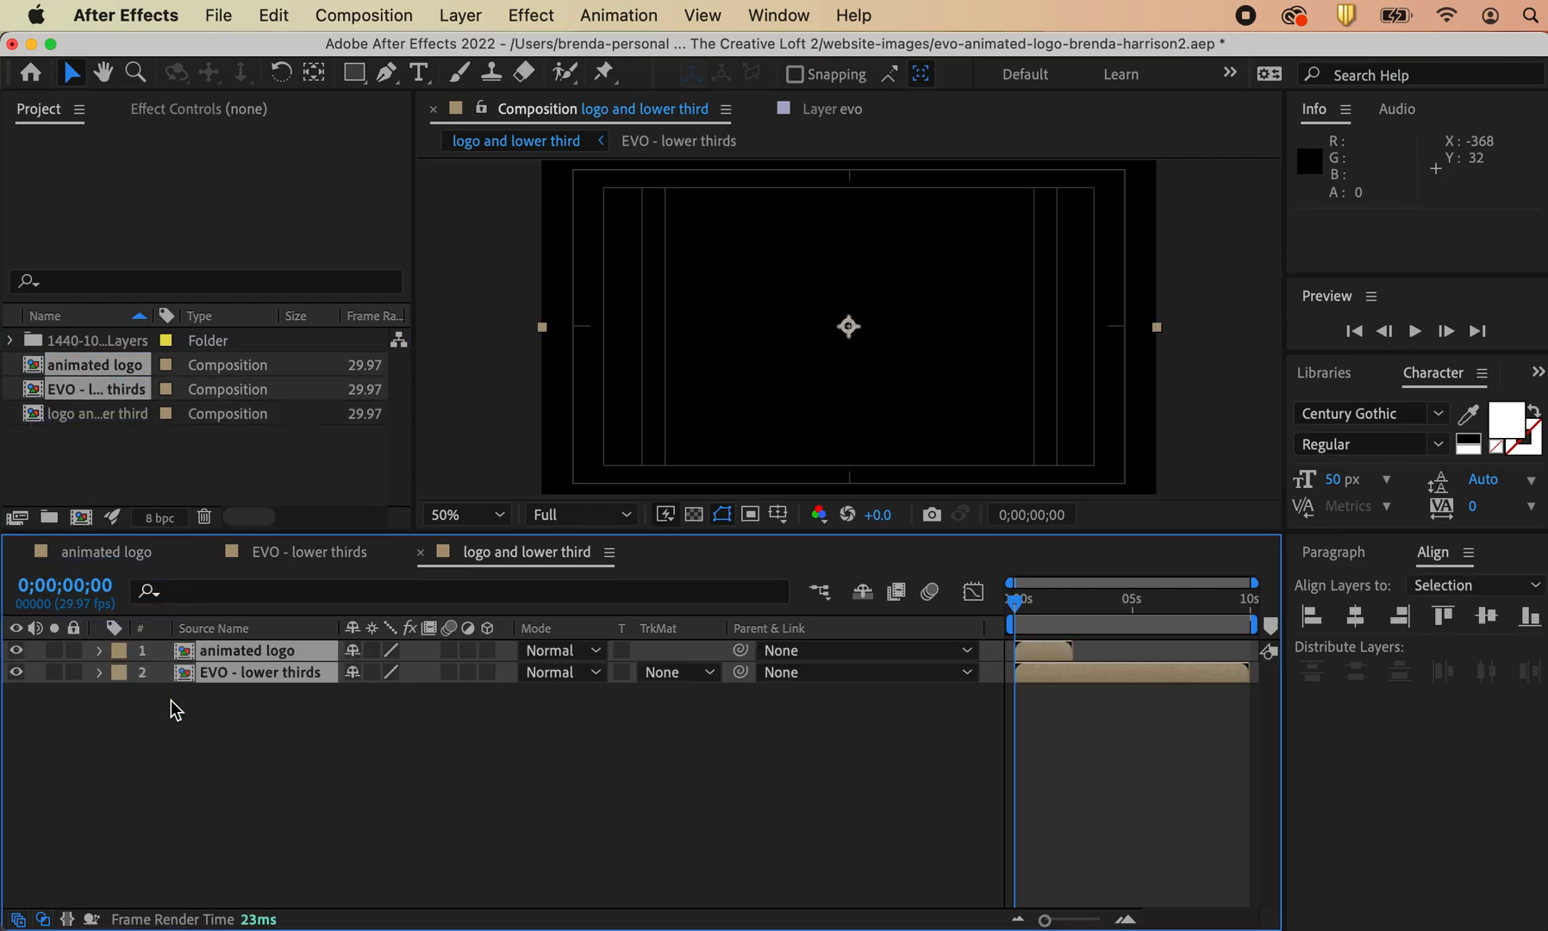
pyautogui.click(751, 732)
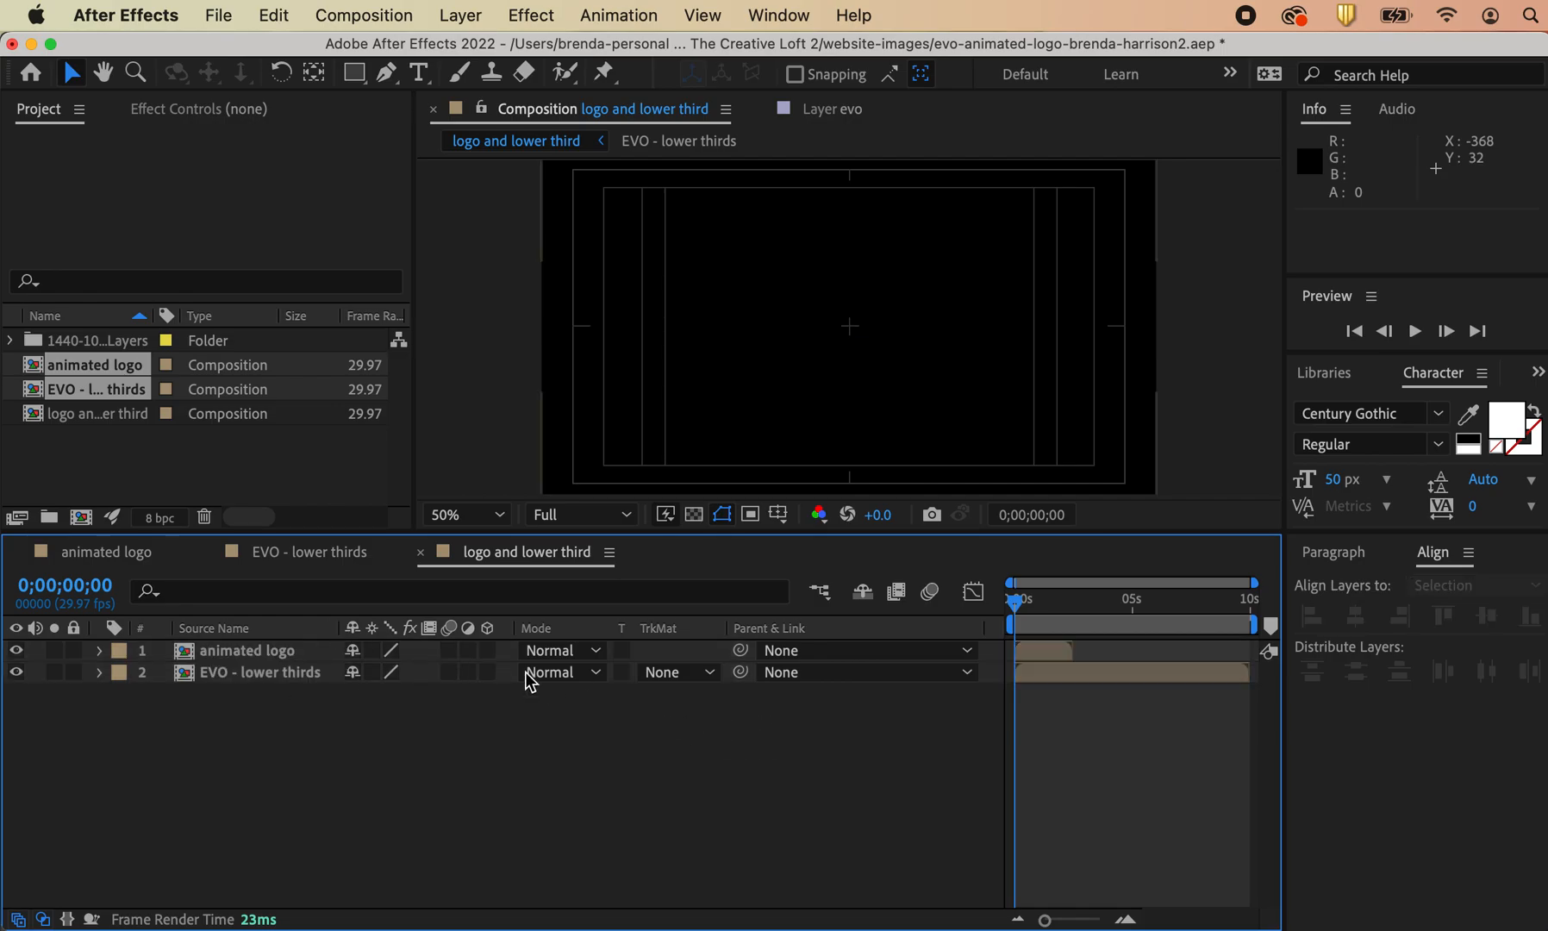
# Step: Place the EVO - lower thirds layer above the animated logo and shift it to start at 0;00;02;12
pyautogui.moveTo(243, 669); pyautogui.dragTo(244, 641)
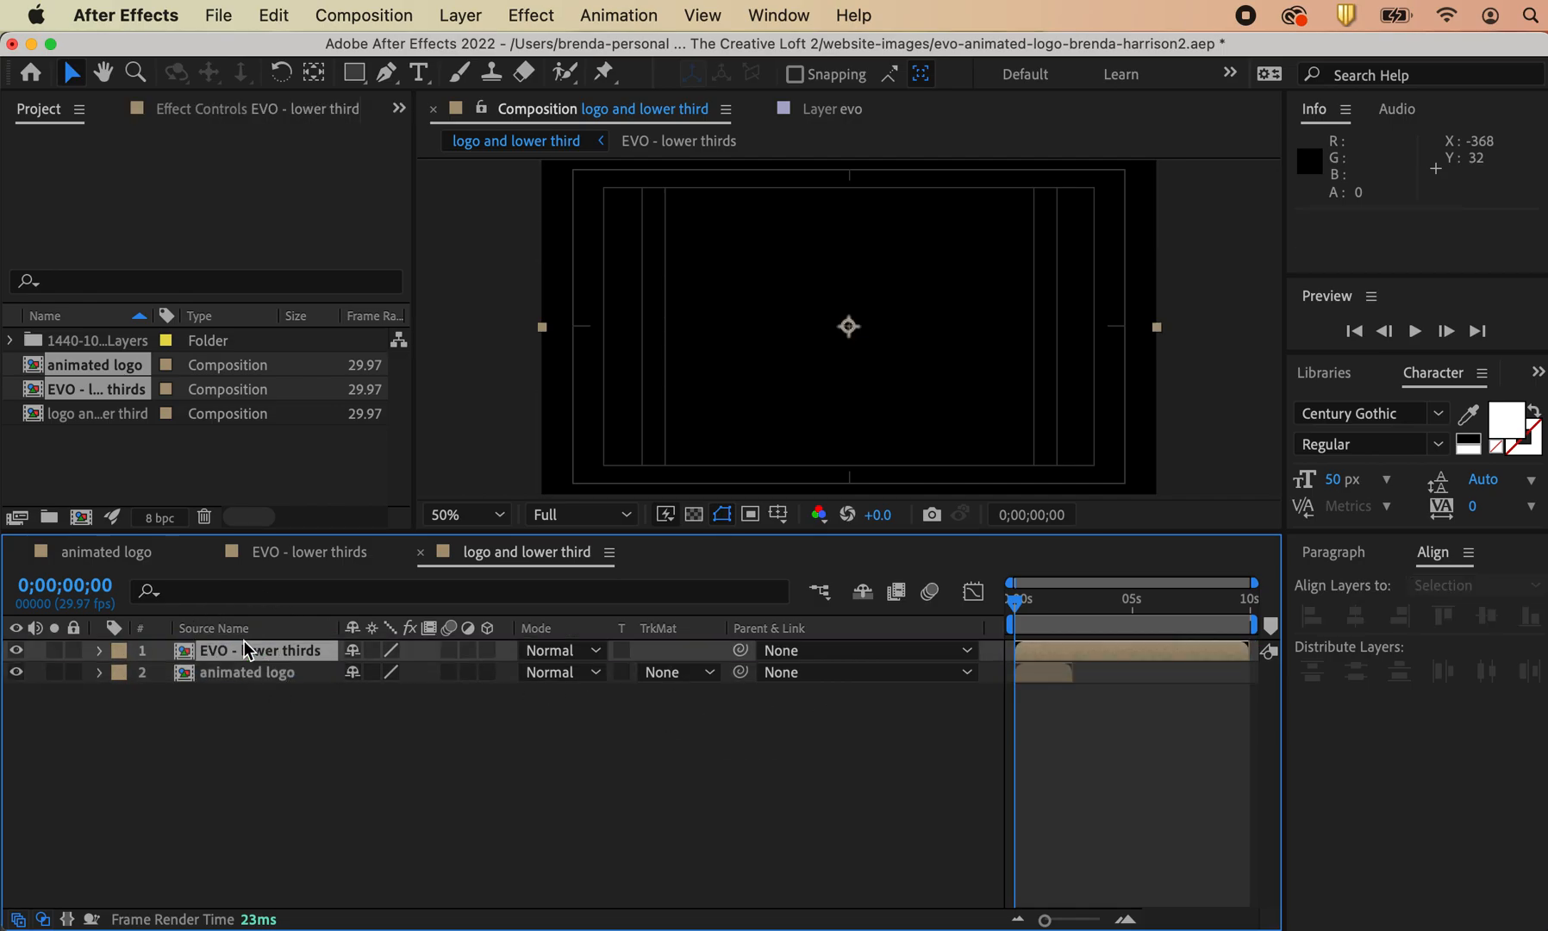
pyautogui.click(238, 675)
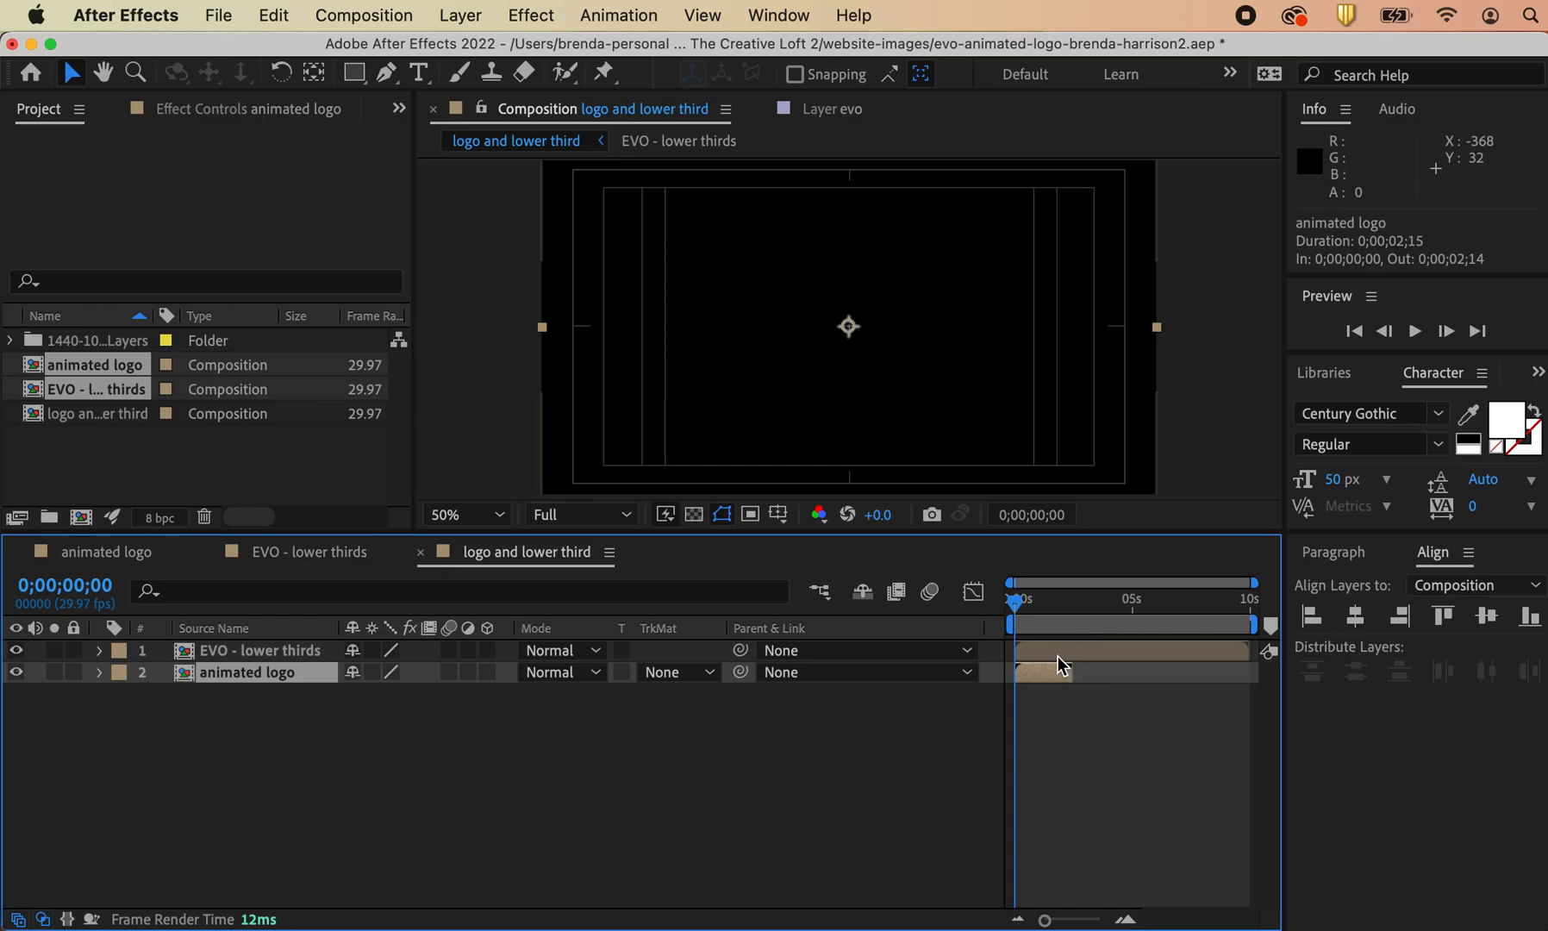
pyautogui.moveTo(1036, 648); pyautogui.dragTo(1093, 652)
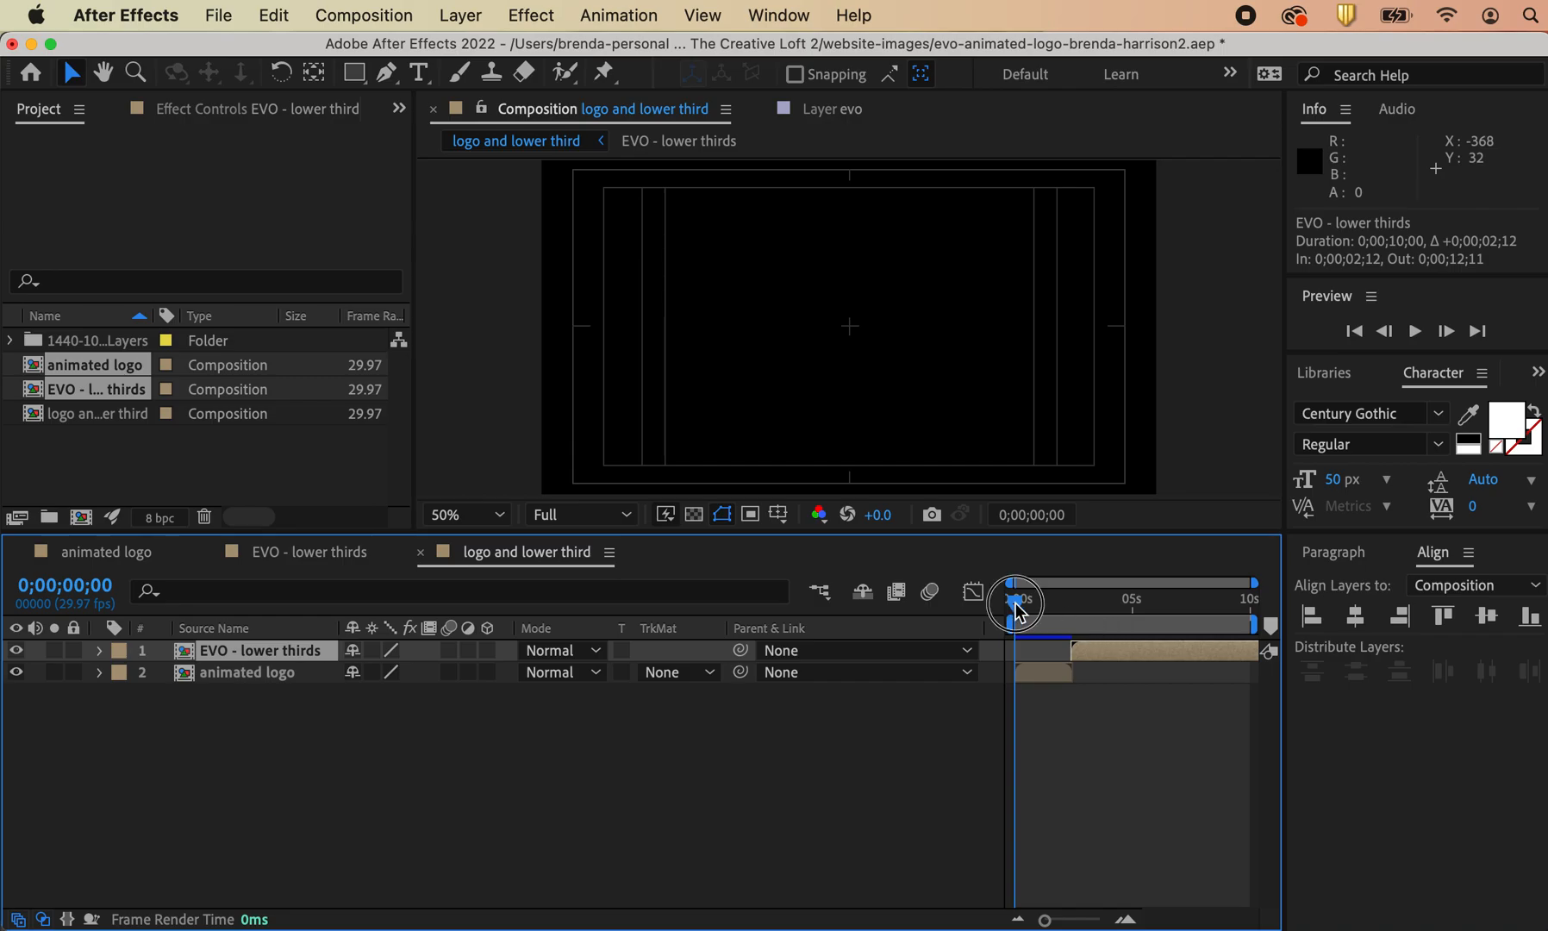
# Step: Add Position and Scale keyframes to the animated logo layer at 0;00;01;21
pyautogui.moveTo(1017, 609); pyautogui.dragTo(1058, 617)
pyautogui.click(220, 675)
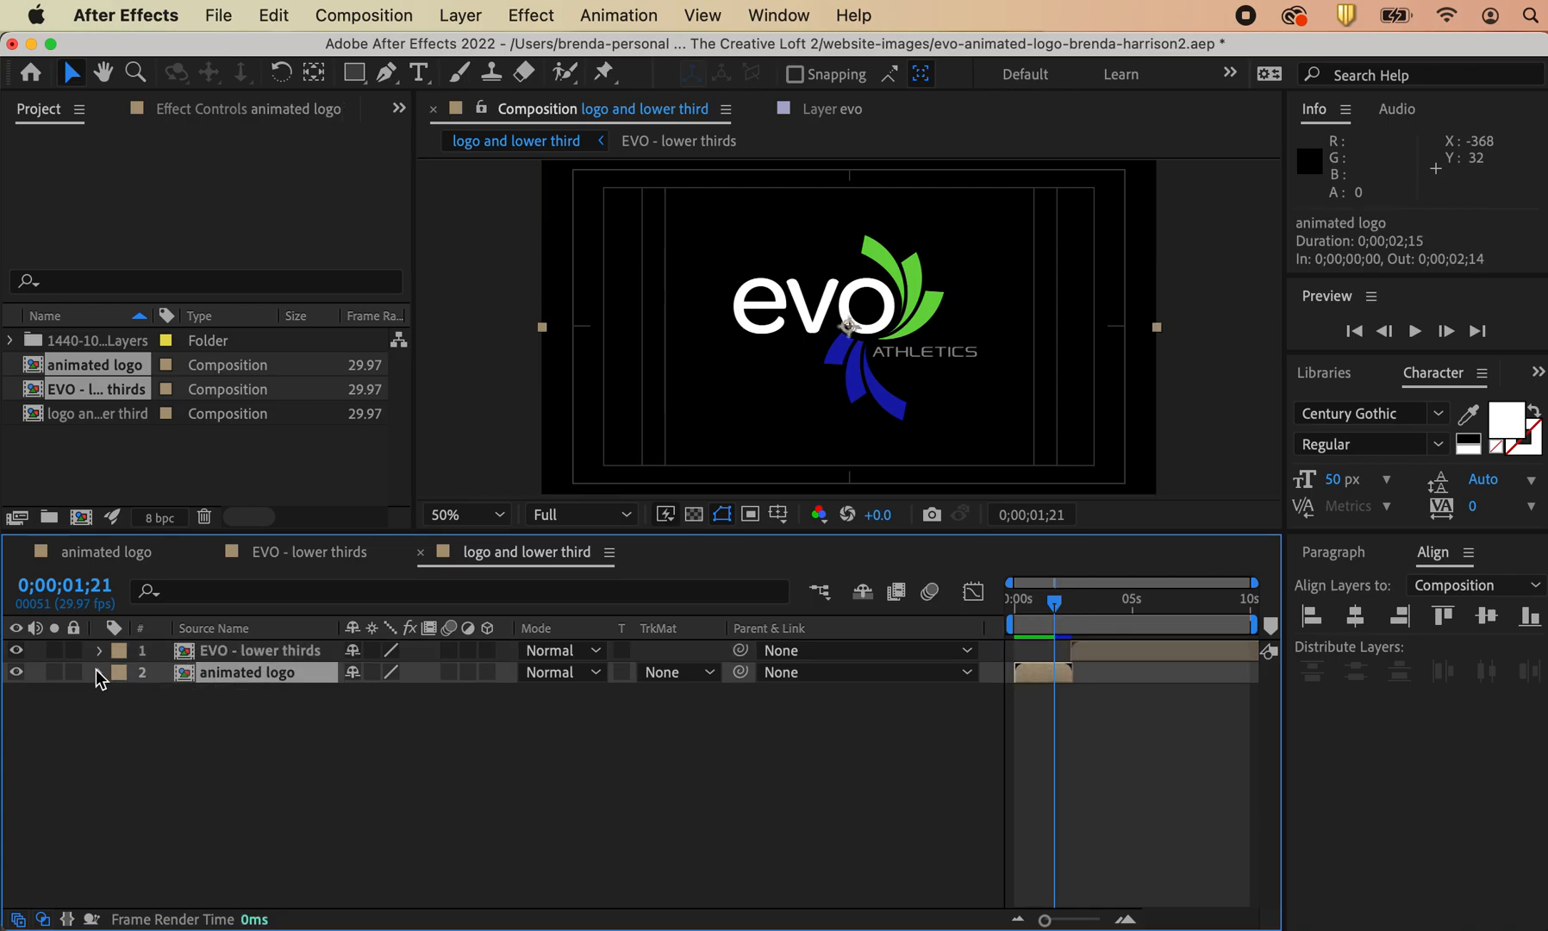
pyautogui.click(100, 673)
pyautogui.click(123, 694)
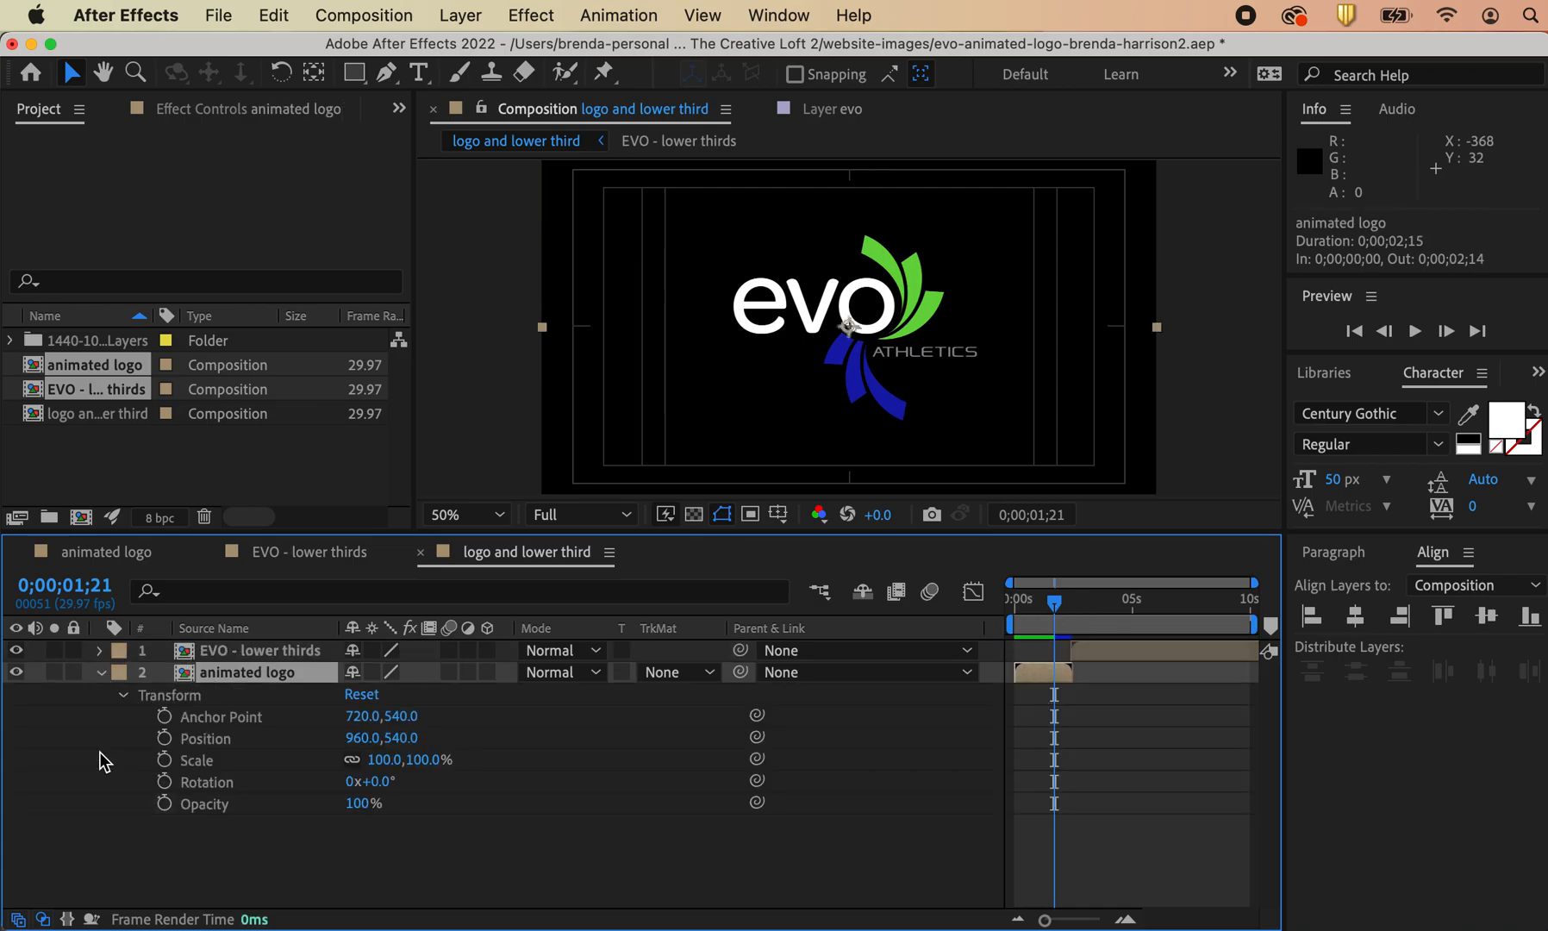
pyautogui.click(165, 737)
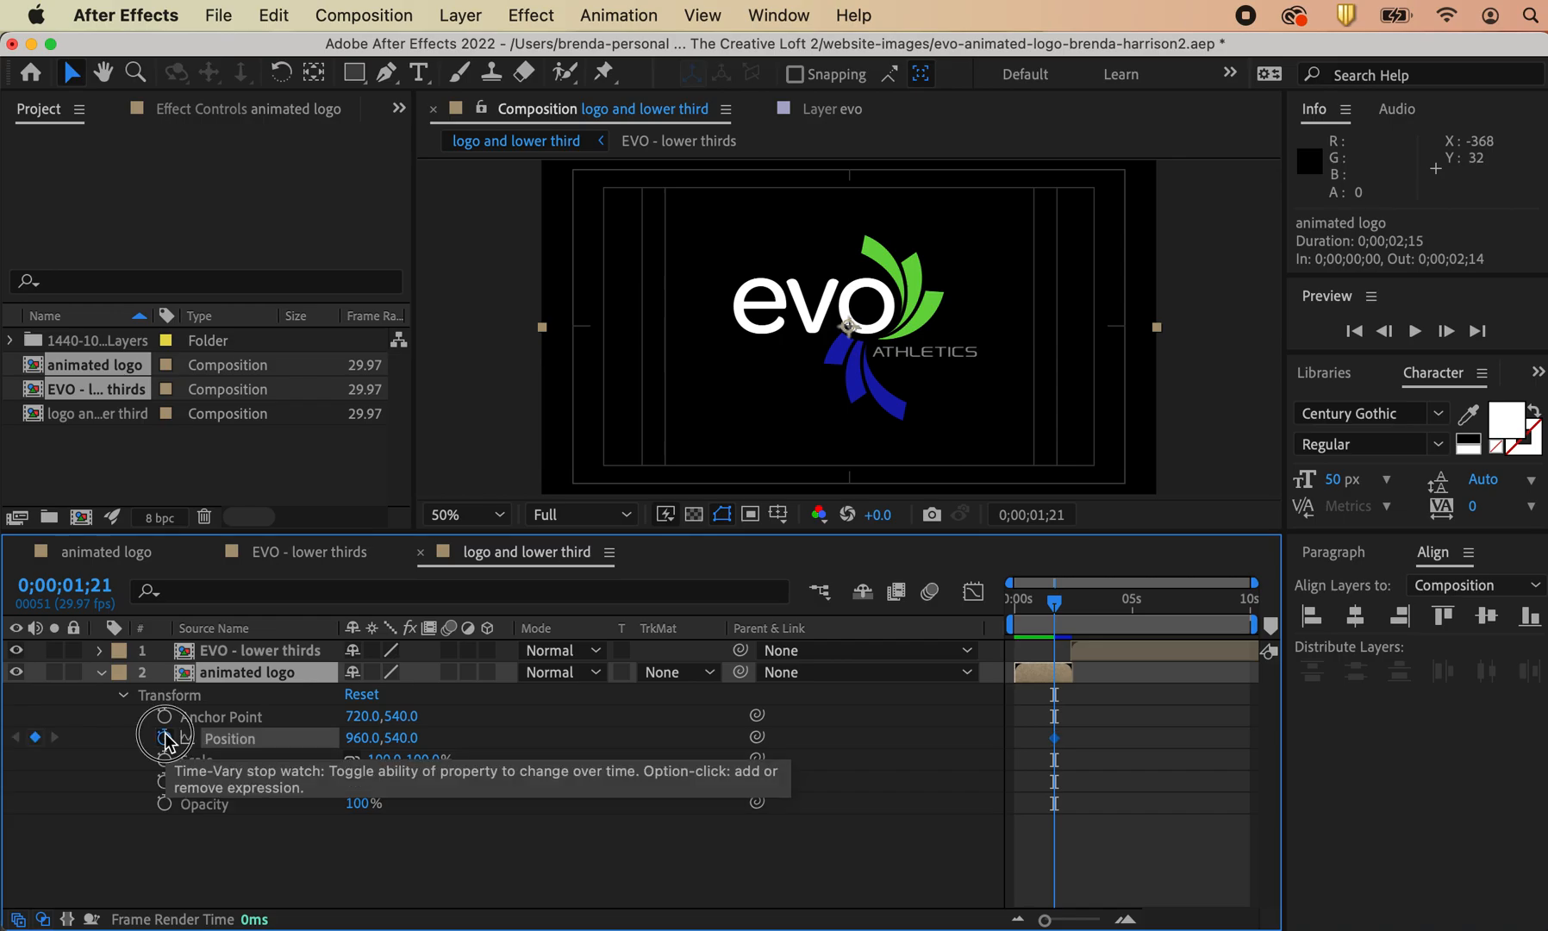
pyautogui.click(164, 760)
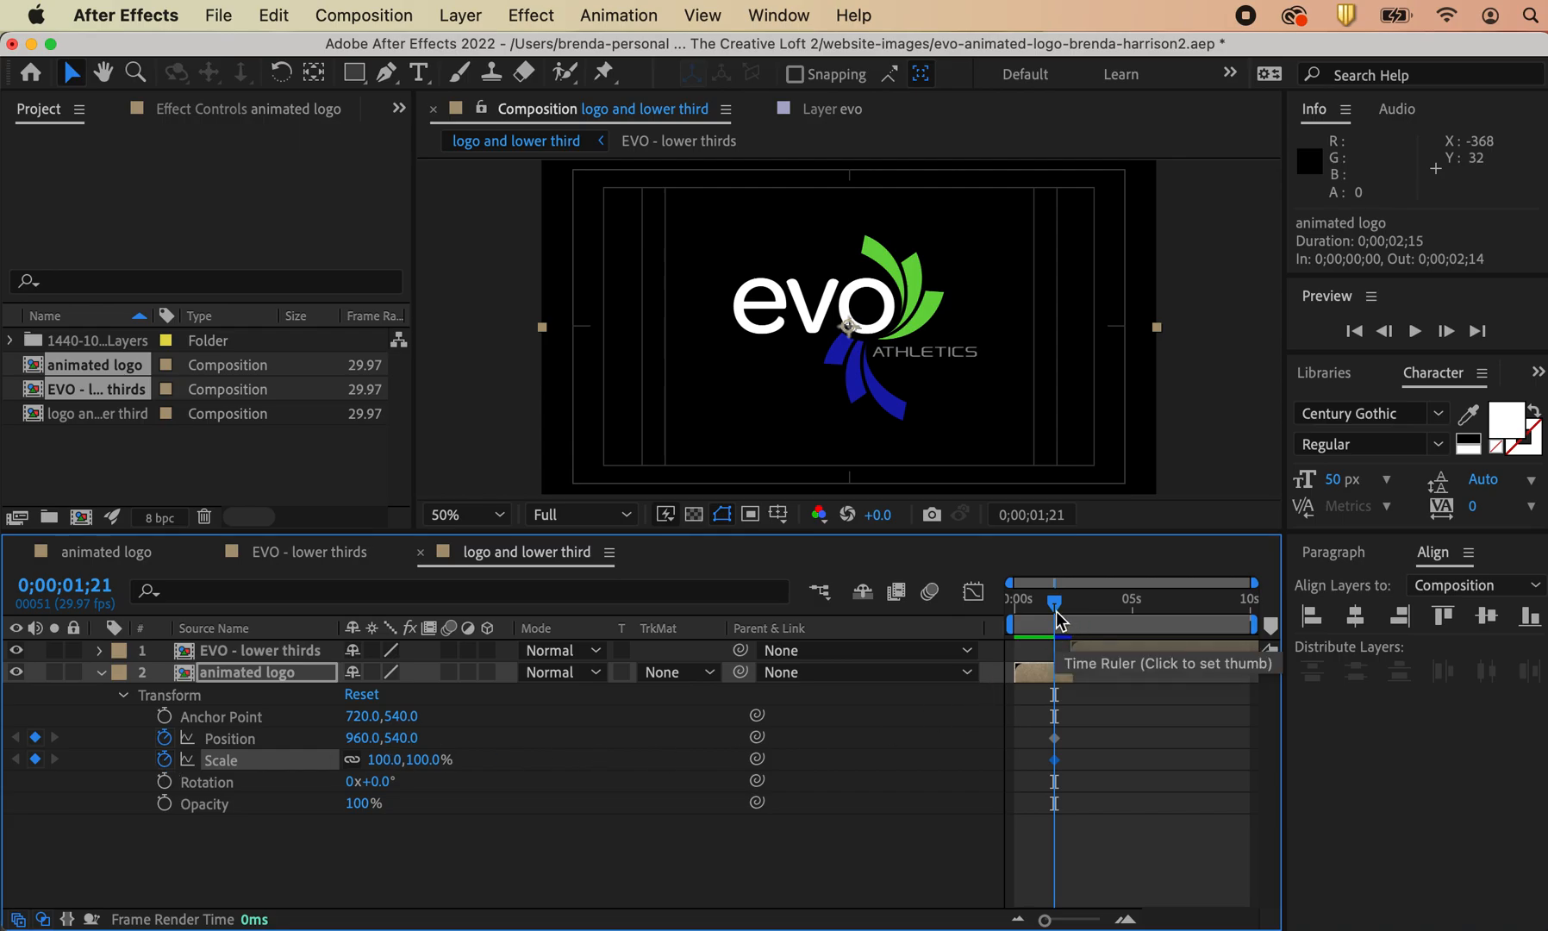
# Step: Scale the animated logo layer down to 40% at 0;00;02;07
pyautogui.moveTo(1055, 601); pyautogui.dragTo(1065, 603)
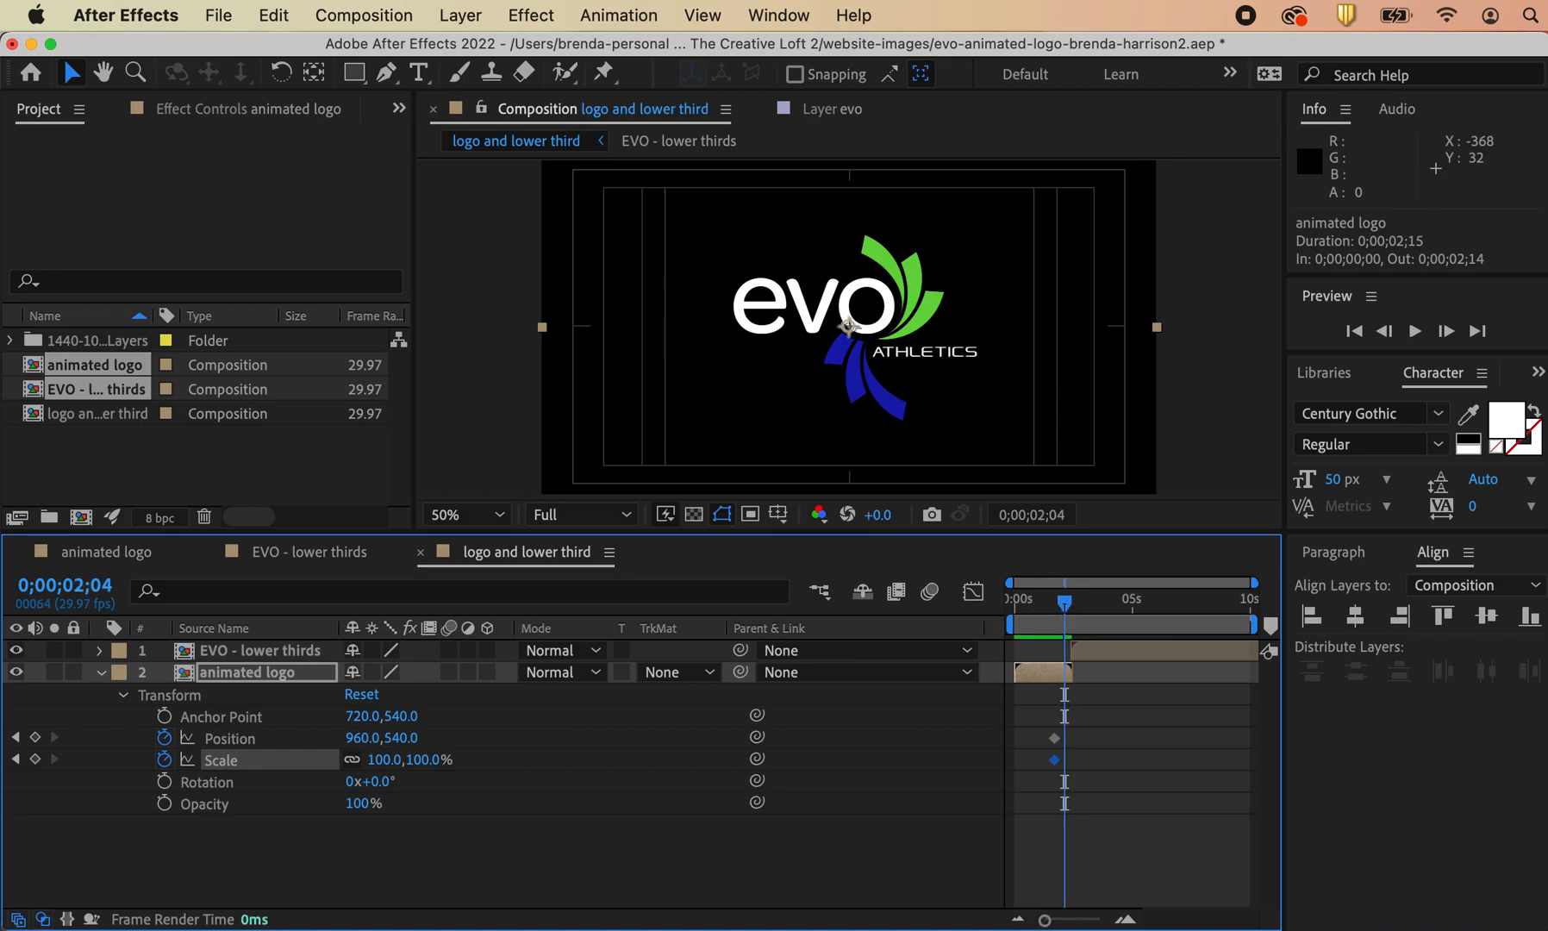
pyautogui.moveTo(1044, 919); pyautogui.dragTo(1084, 922)
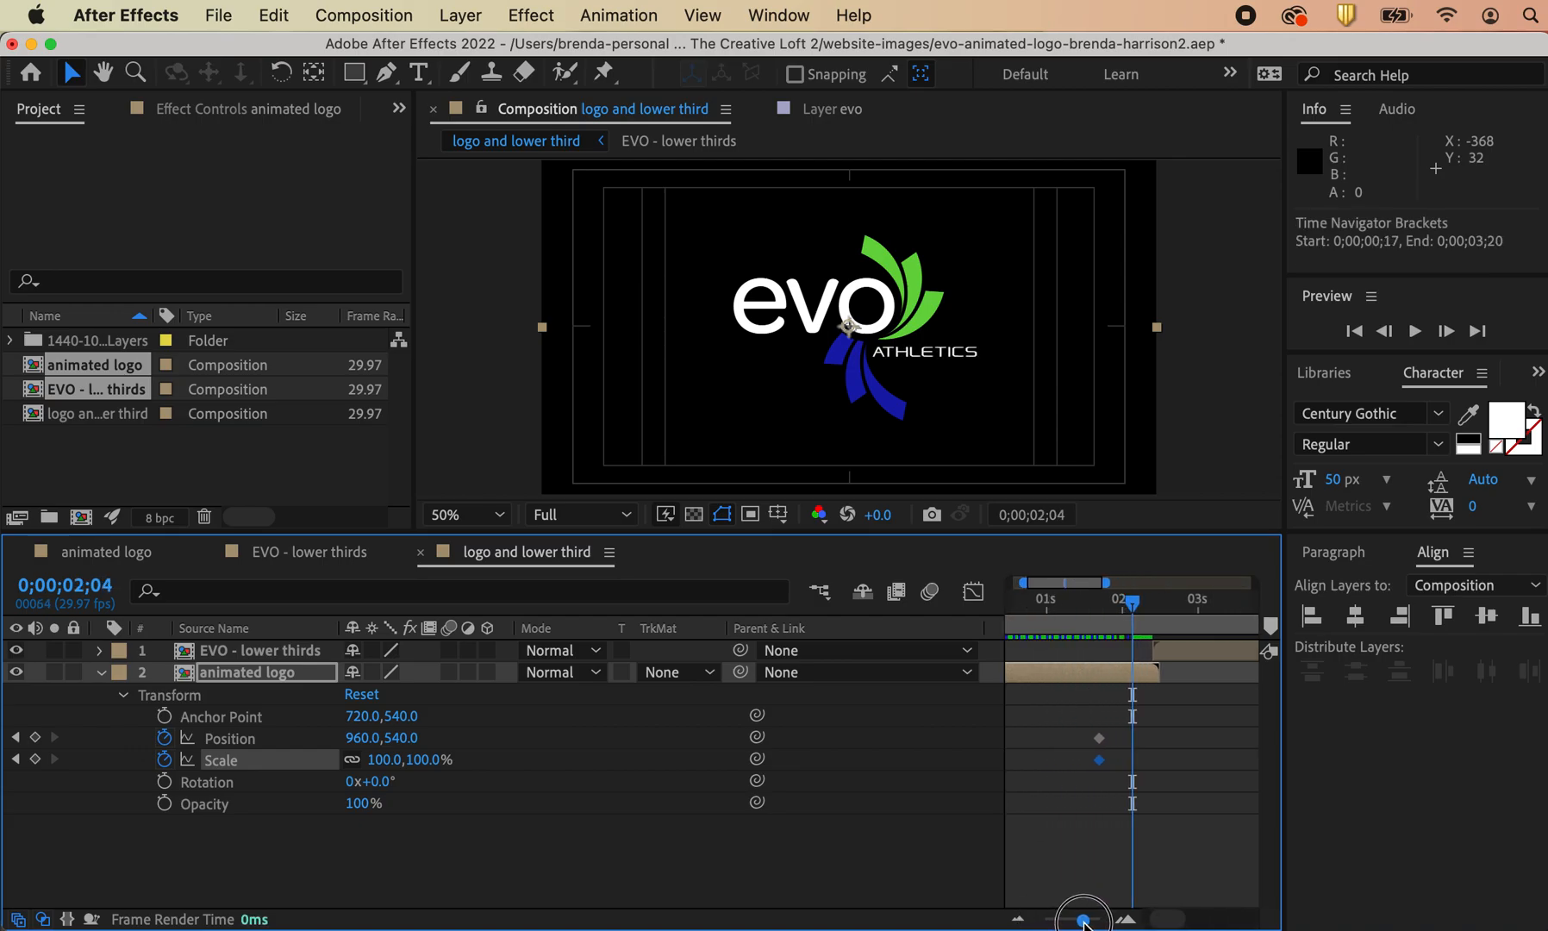
pyautogui.moveTo(1132, 601)
pyautogui.mouseDown()
pyautogui.moveTo(1144, 612)
pyautogui.moveTo(1104, 618)
pyautogui.moveTo(1140, 614)
pyautogui.mouseUp()
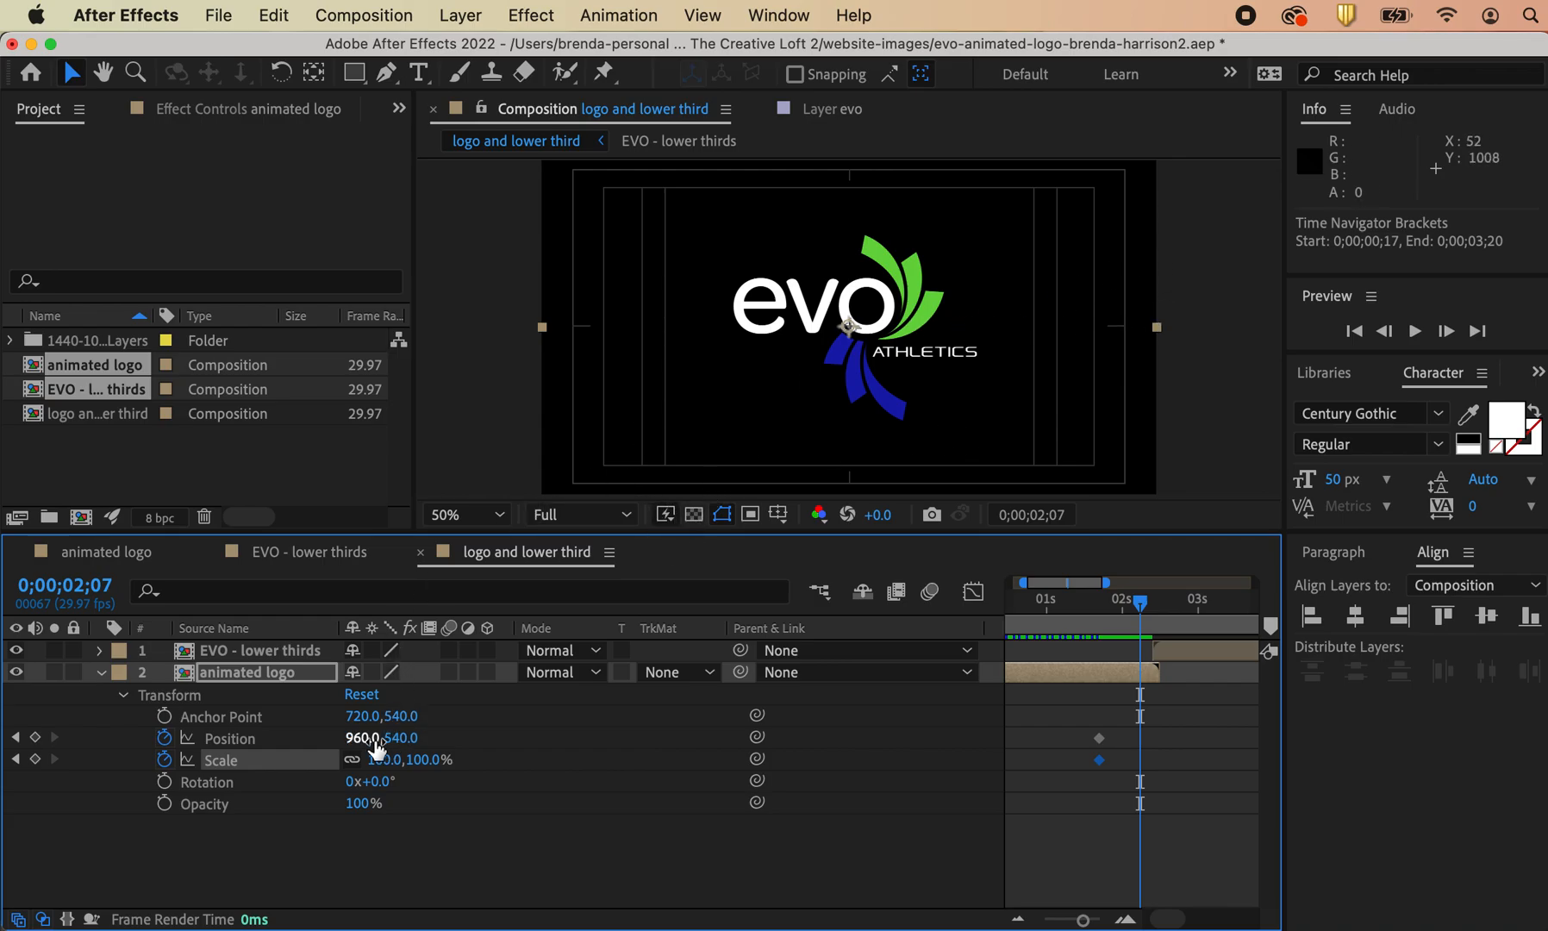
pyautogui.moveTo(392, 770); pyautogui.dragTo(350, 769)
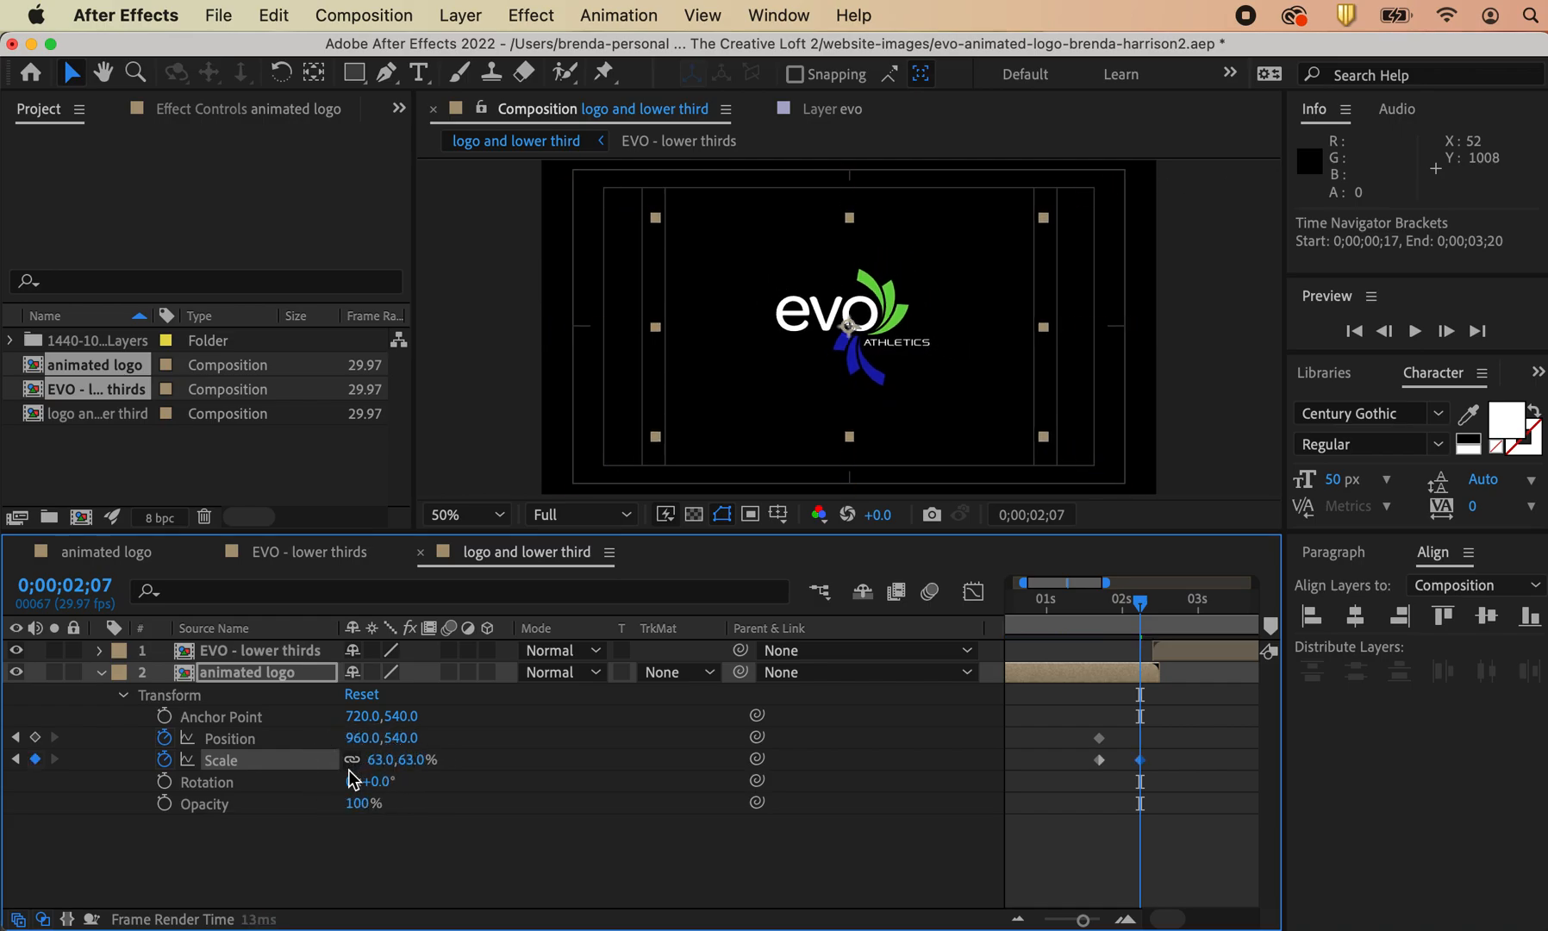
pyautogui.moveTo(1043, 218); pyautogui.dragTo(969, 269)
# Step: Move the animated logo at 0;00;02;07 to the frame's lower-left area, at about 544, 852
pyautogui.moveTo(896, 334); pyautogui.dragTo(705, 440)
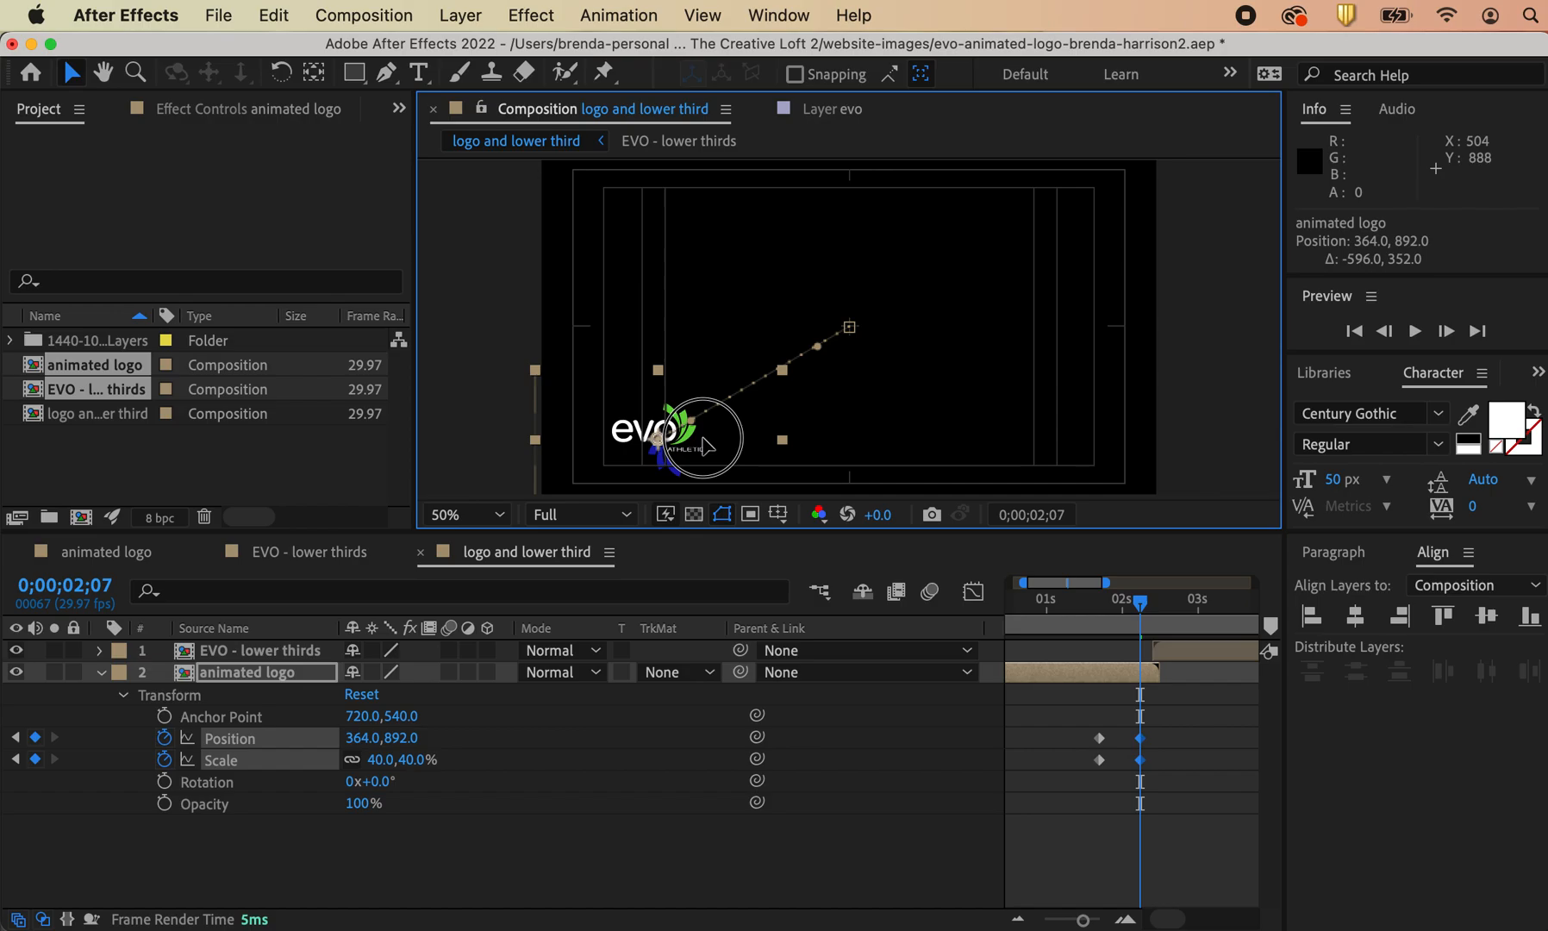
pyautogui.moveTo(704, 444); pyautogui.dragTo(759, 437)
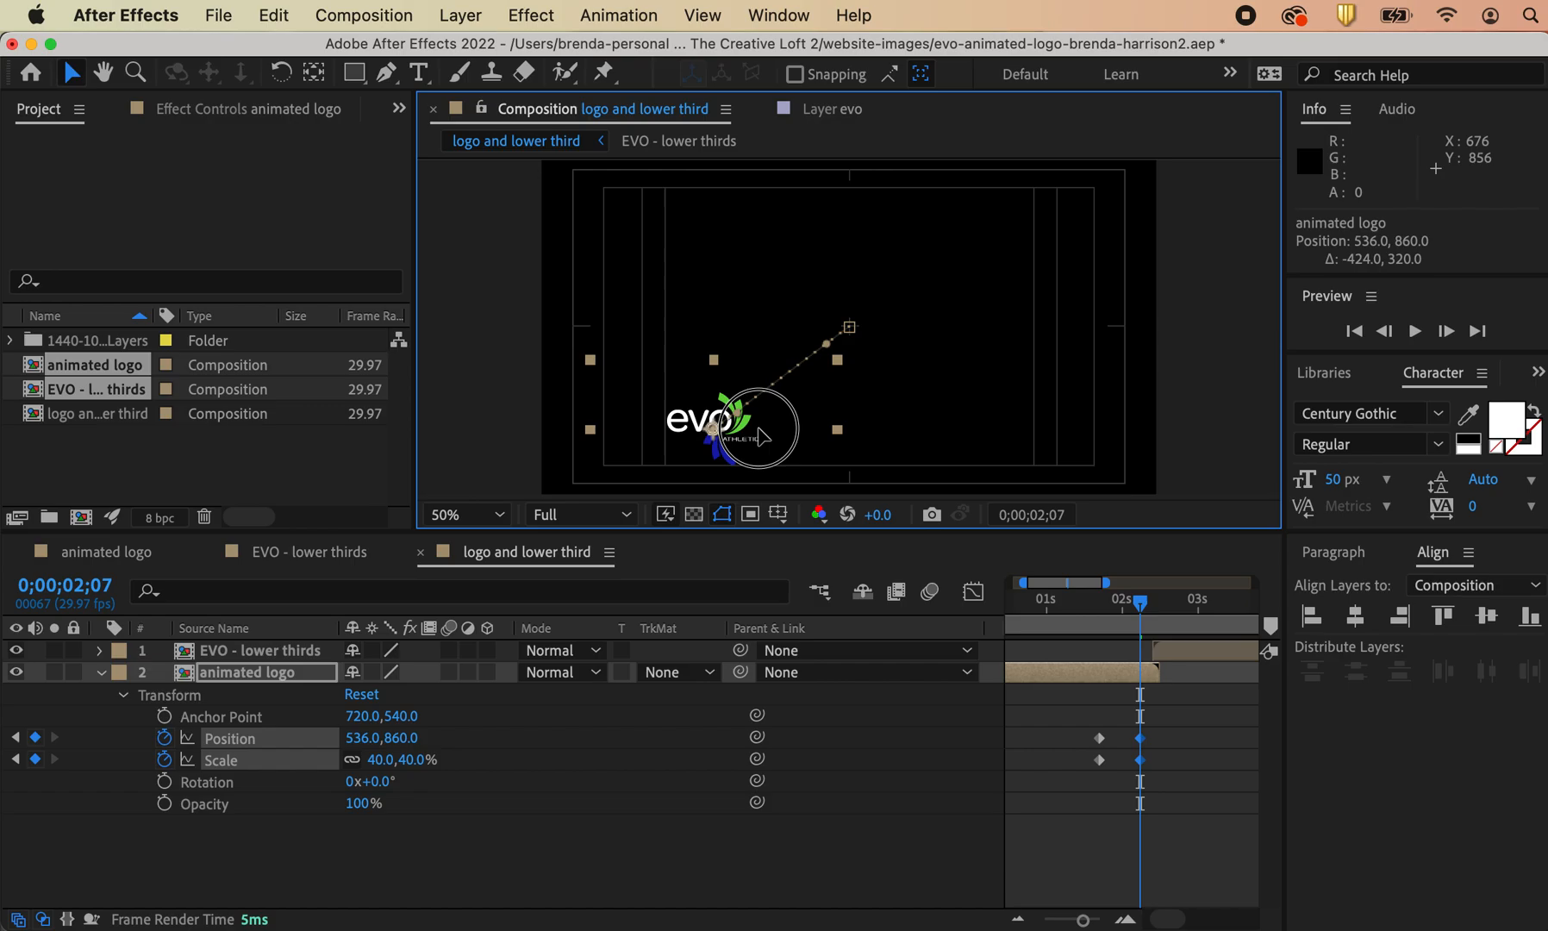
pyautogui.moveTo(760, 434); pyautogui.dragTo(752, 433)
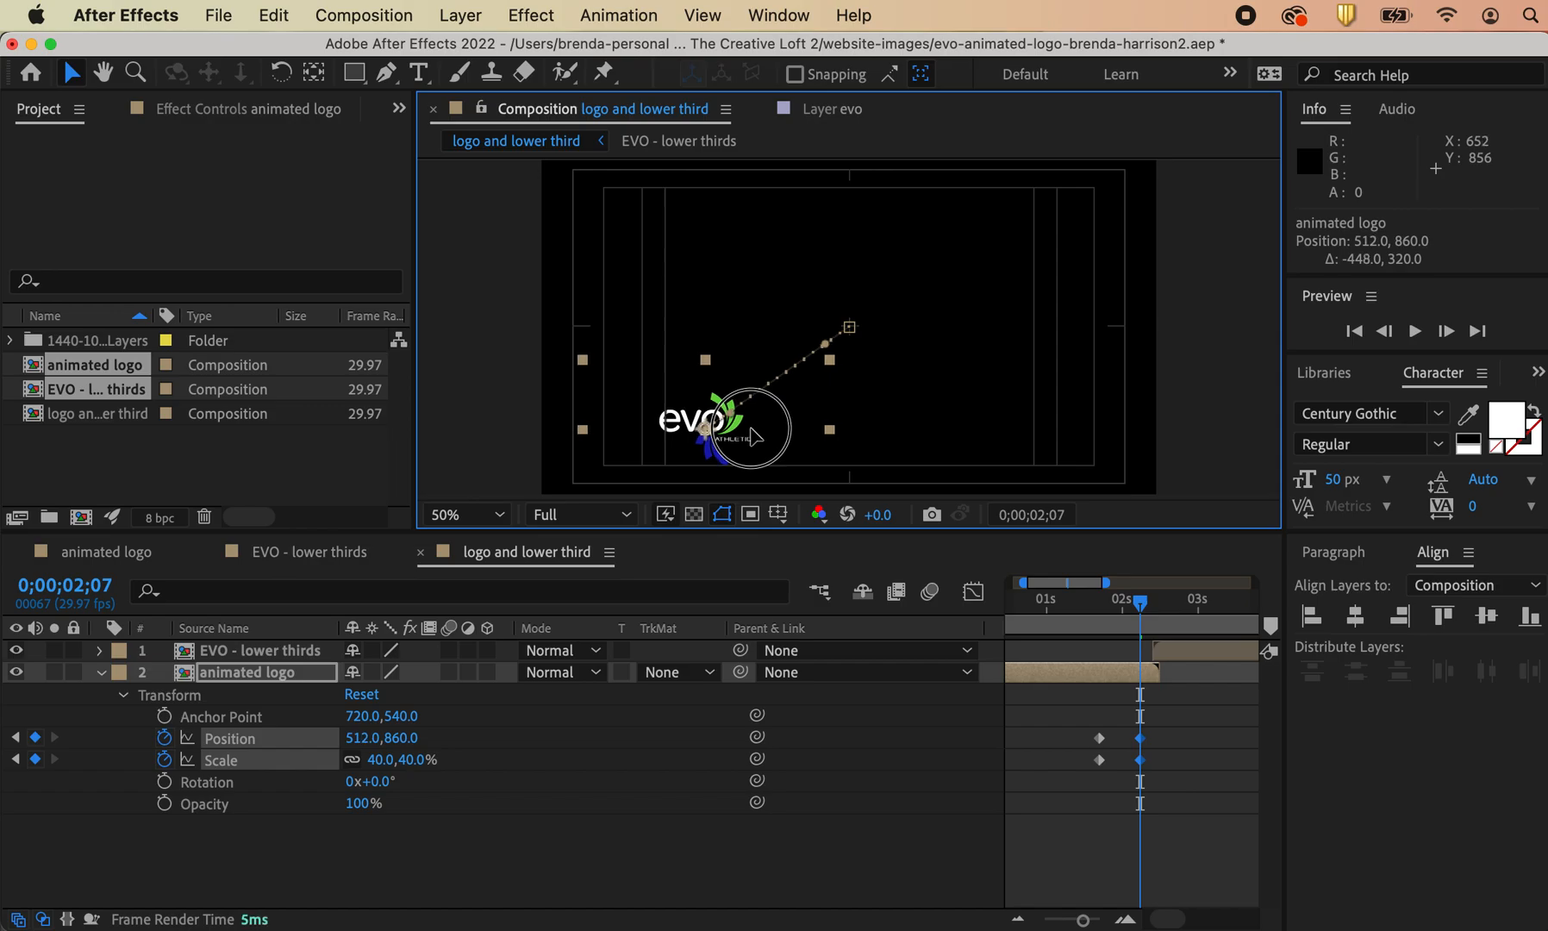
pyautogui.moveTo(752, 434); pyautogui.dragTo(752, 430)
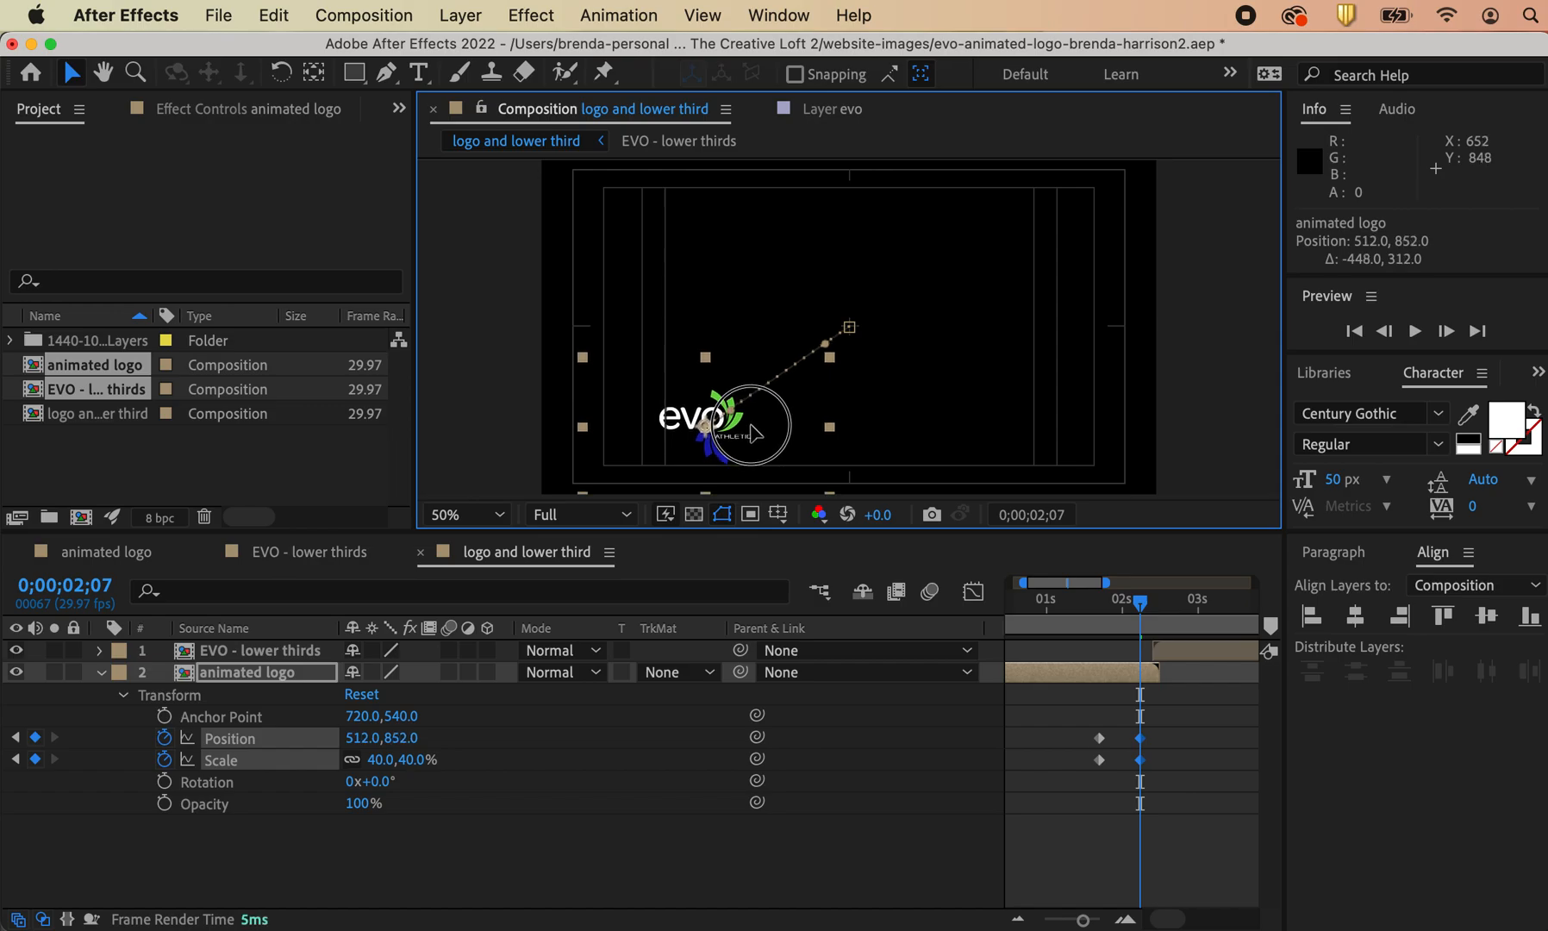
pyautogui.moveTo(750, 427); pyautogui.dragTo(761, 428)
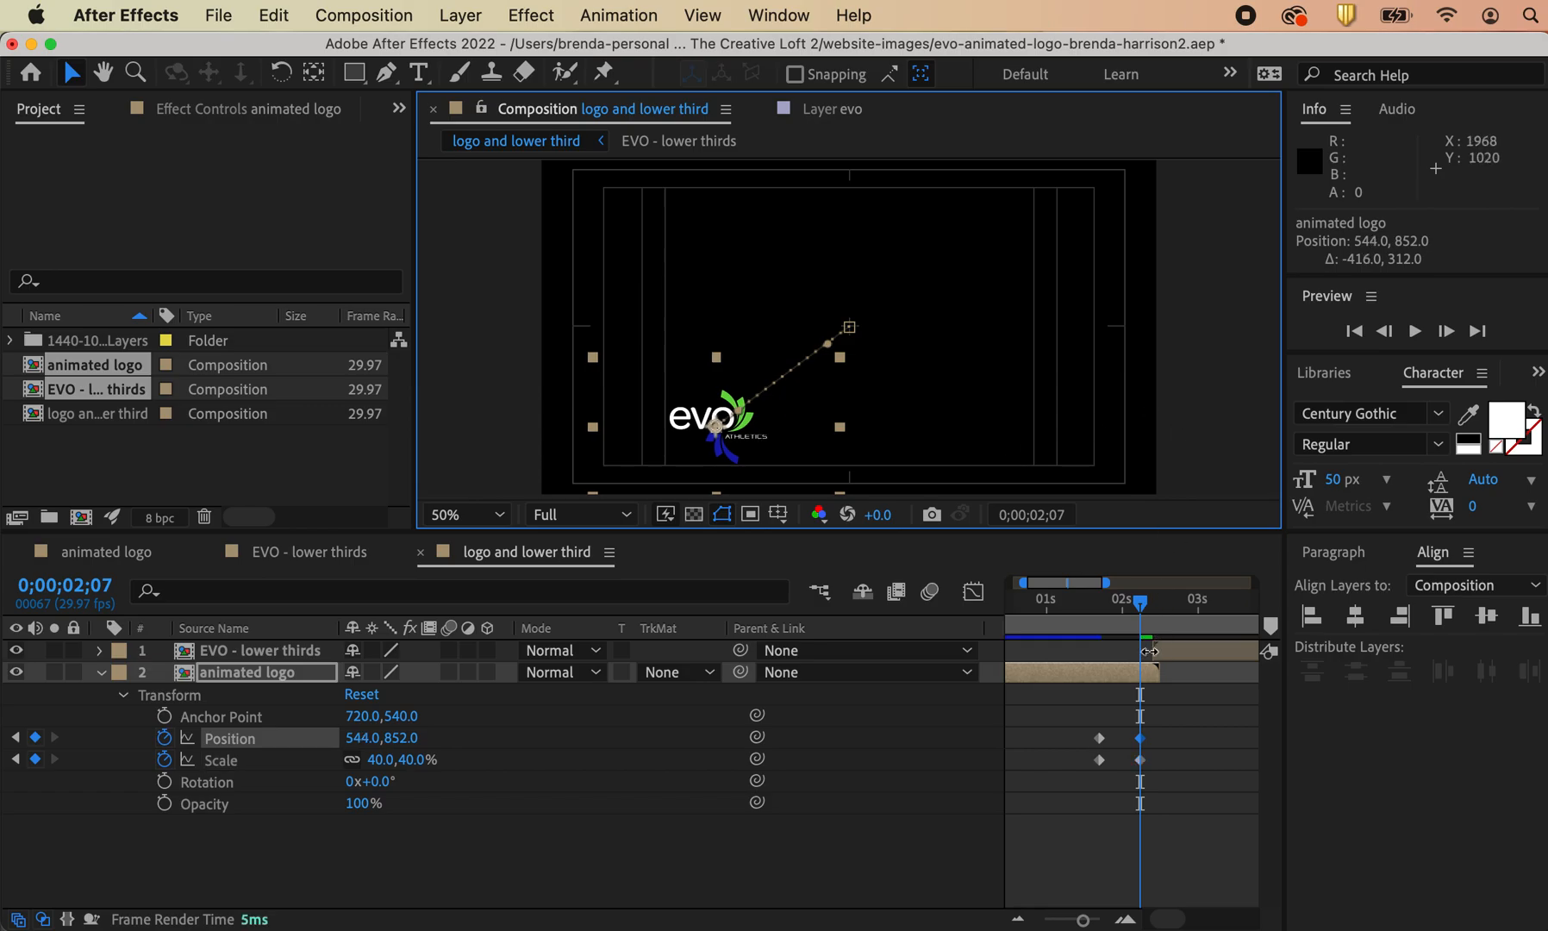
# Step: Apply Easy Ease to all Position and Scale keyframes of the animated logo and preview the composition from the start
pyautogui.moveTo(1209, 844); pyautogui.dragTo(1062, 705)
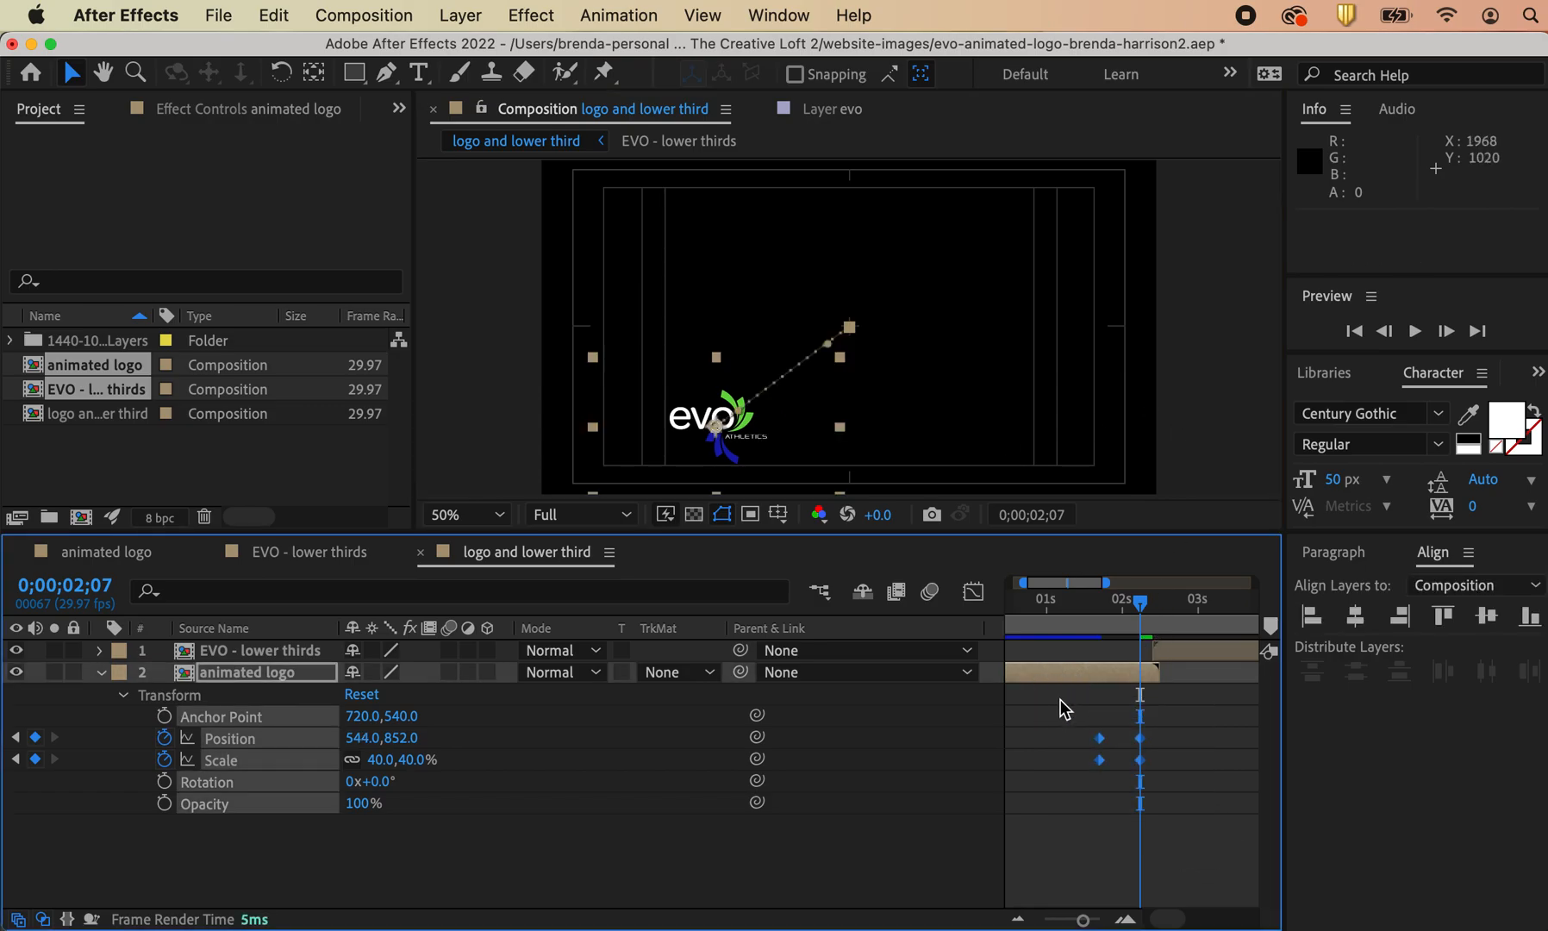
pyautogui.rightClick(1097, 741)
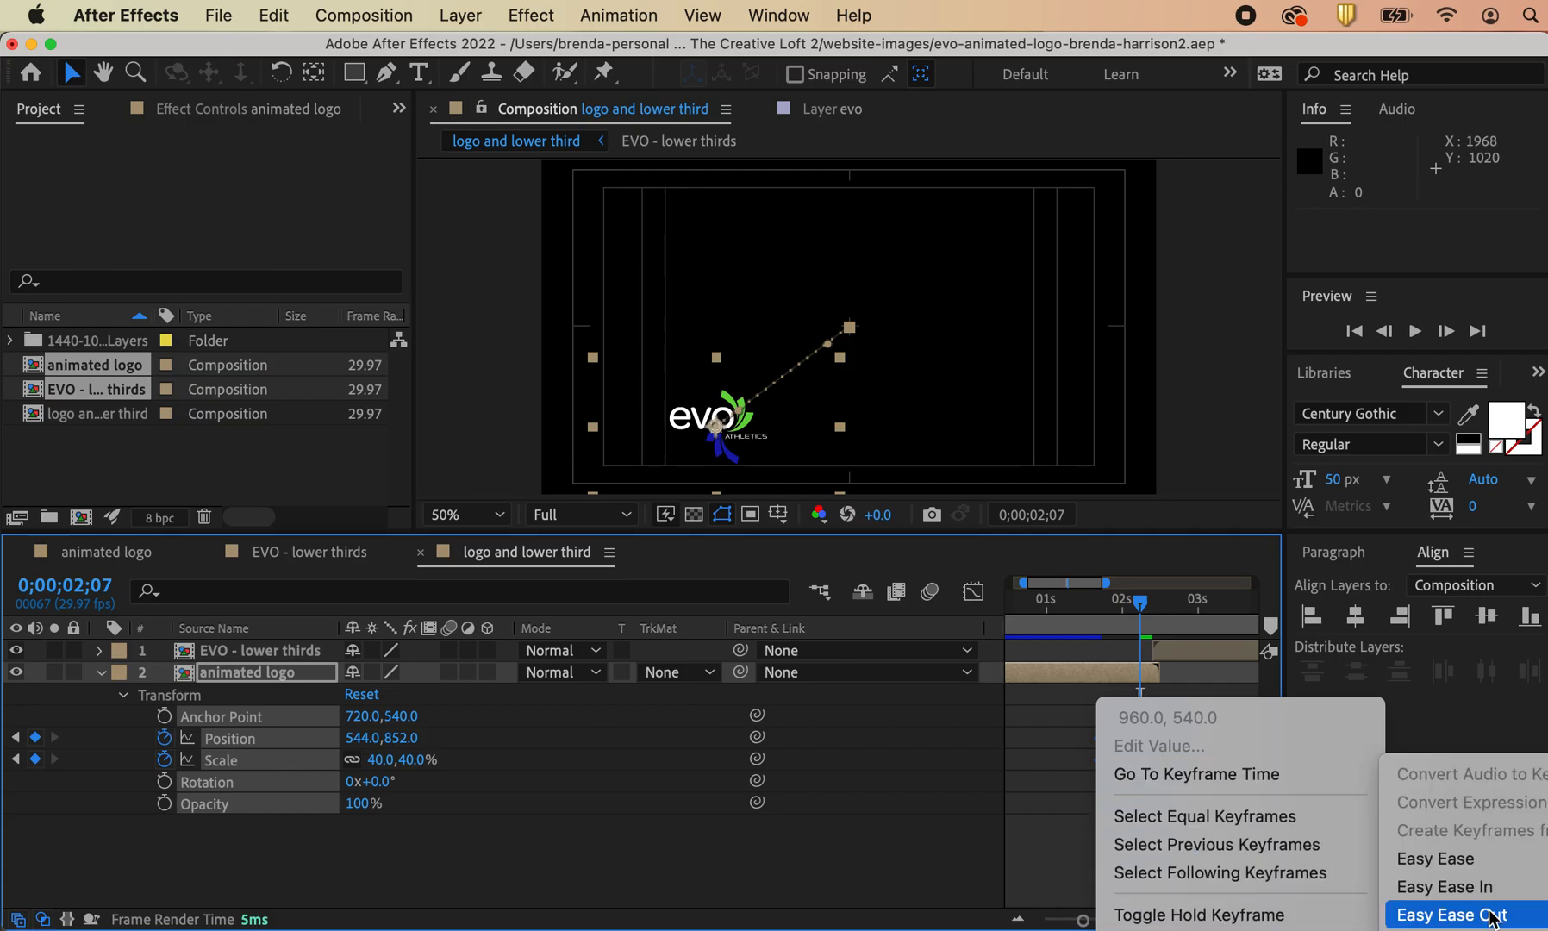
pyautogui.click(1433, 852)
pyautogui.click(1172, 426)
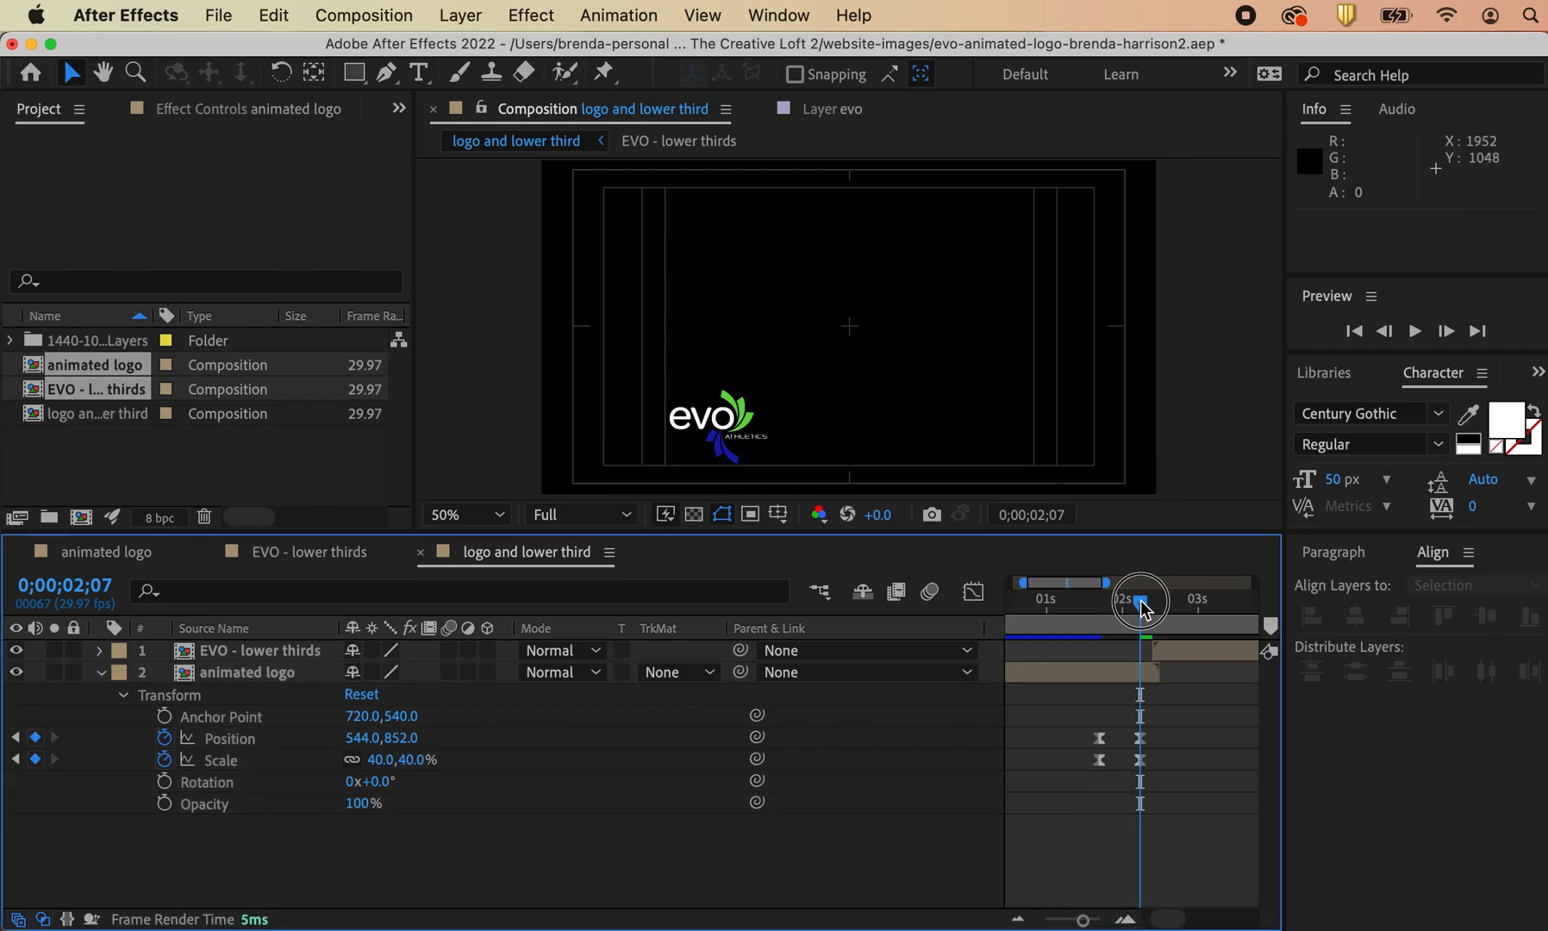
pyautogui.press('Home')
pyautogui.press('space')
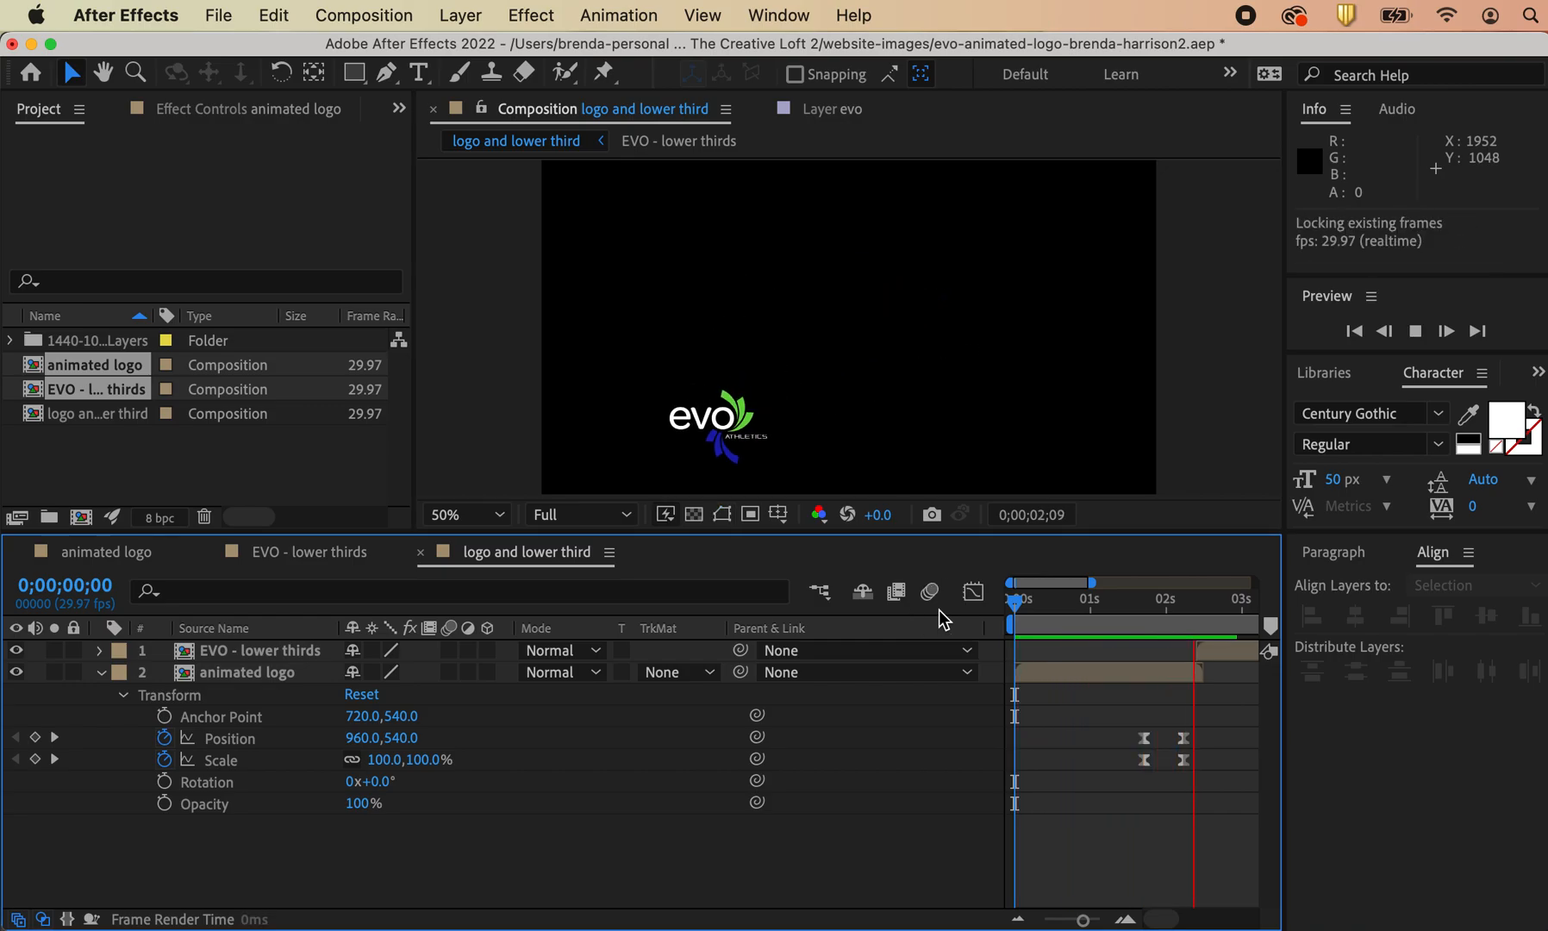
pyautogui.press("'")
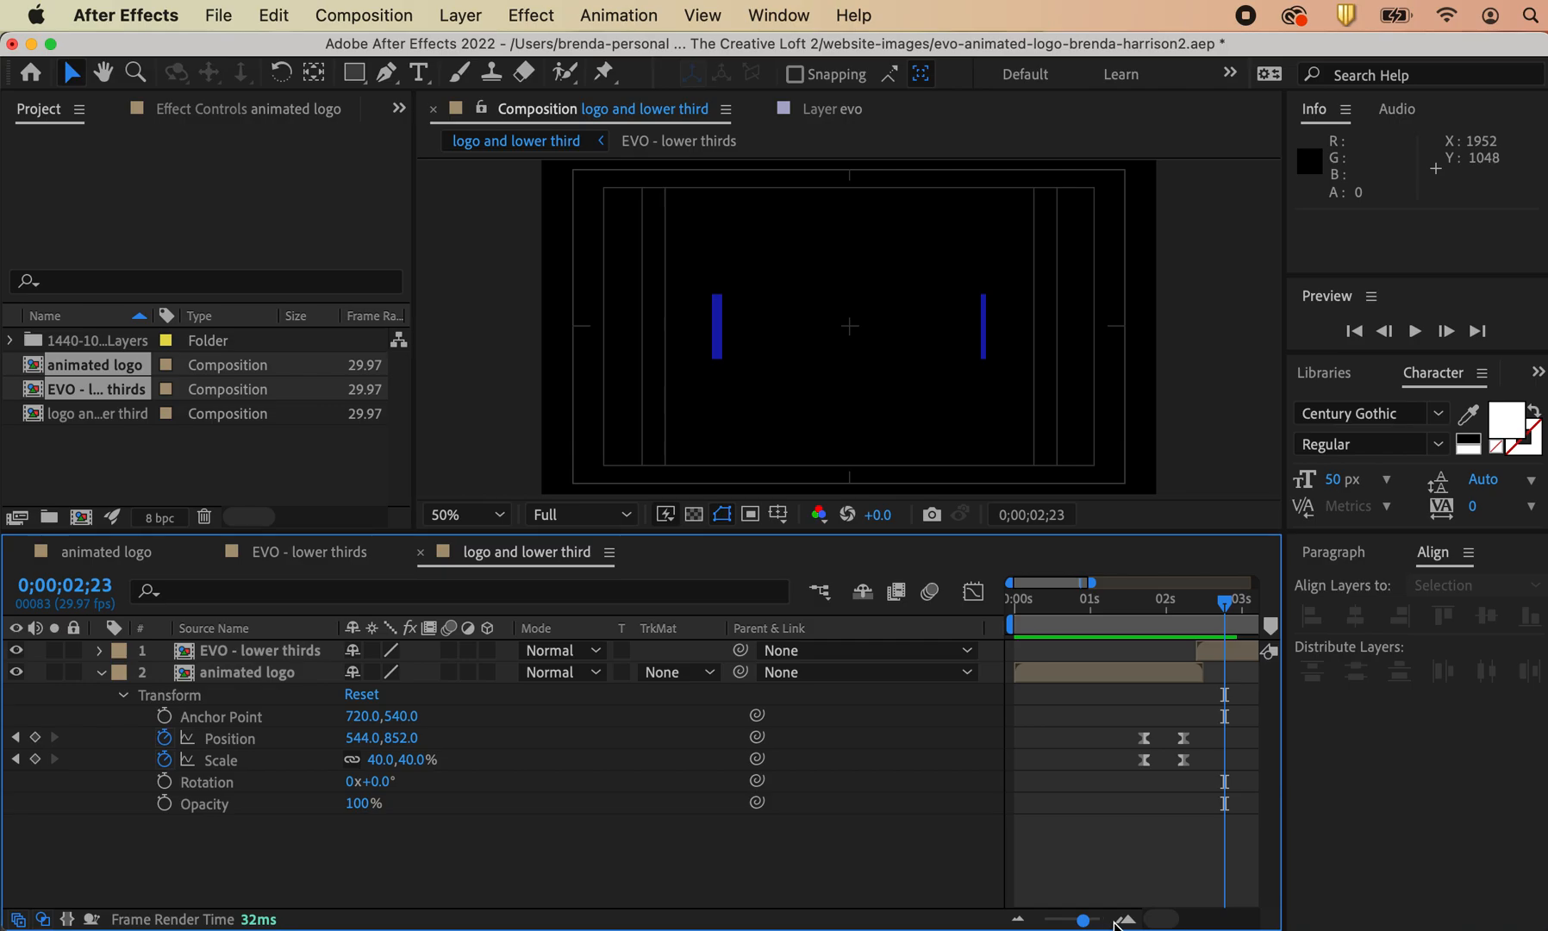
# Step: Check the composition up to 0;00;05;15, comparing the durations of both layers and looking into the animated logo composition
pyautogui.moveTo(1216, 605); pyautogui.dragTo(1236, 604)
pyautogui.moveTo(1083, 920); pyautogui.dragTo(1045, 920)
pyautogui.moveTo(1084, 612); pyautogui.dragTo(1144, 604)
pyautogui.click(1122, 646)
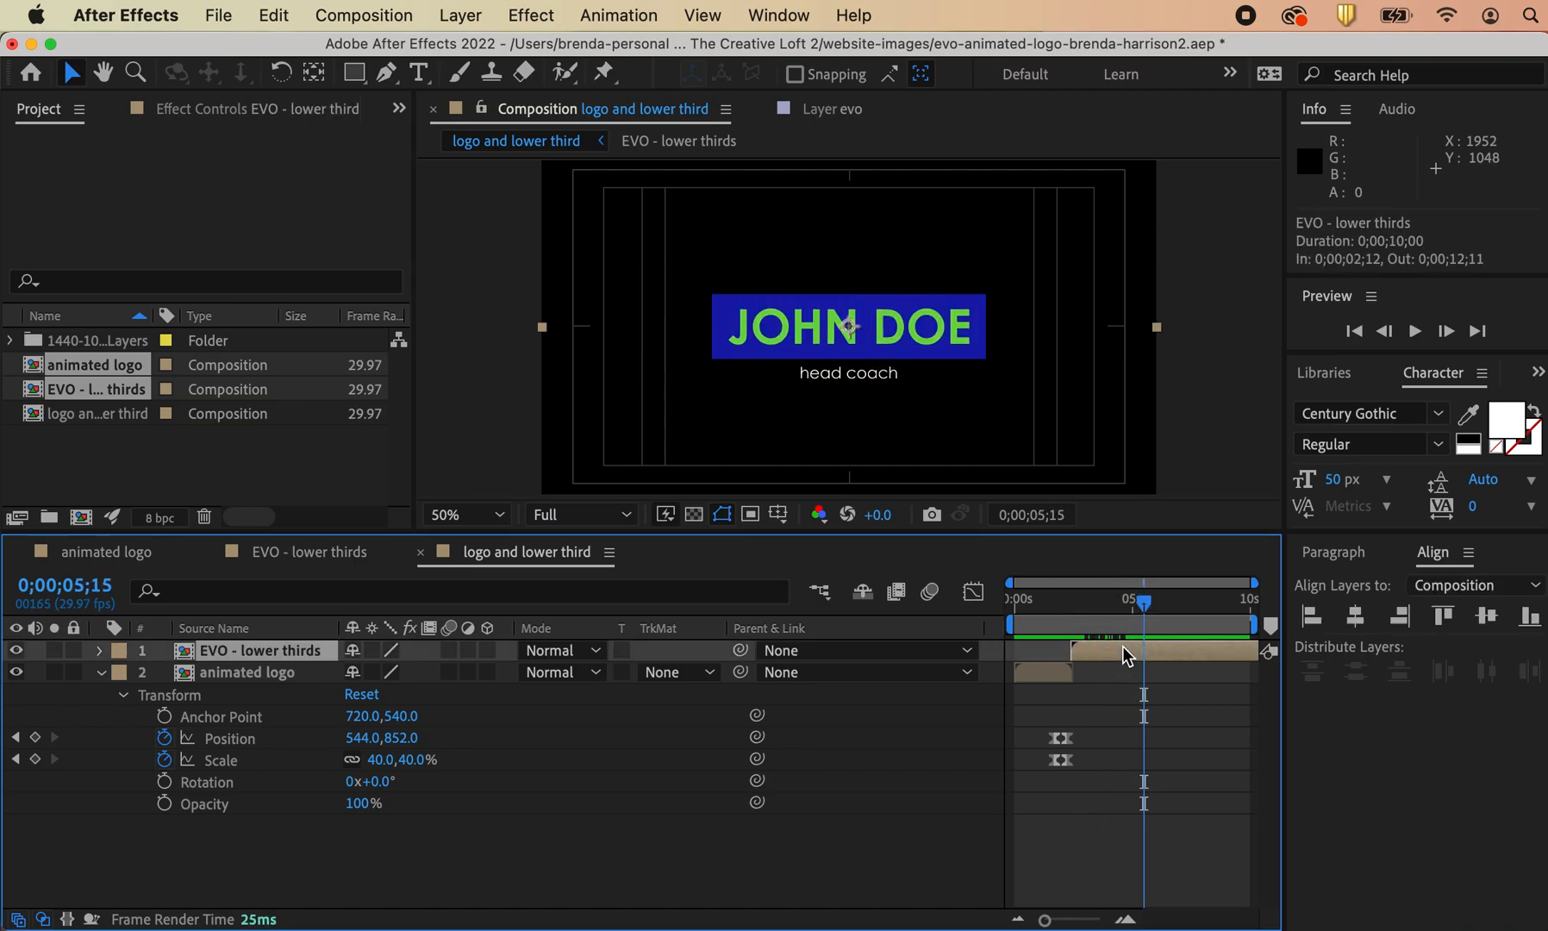
pyautogui.click(1047, 675)
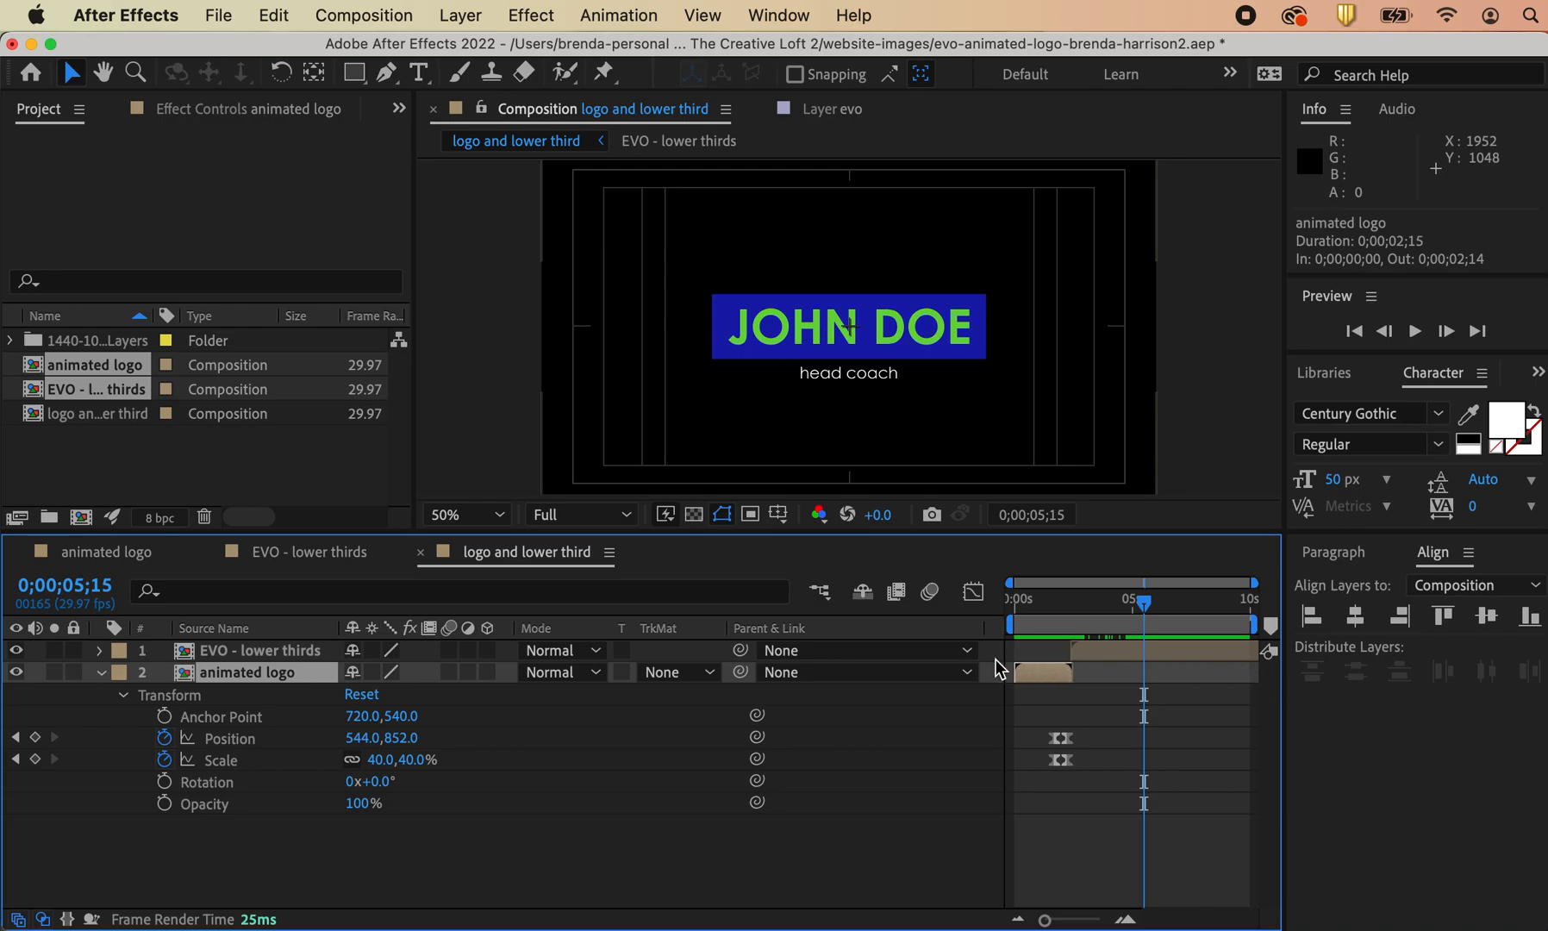
pyautogui.click(105, 552)
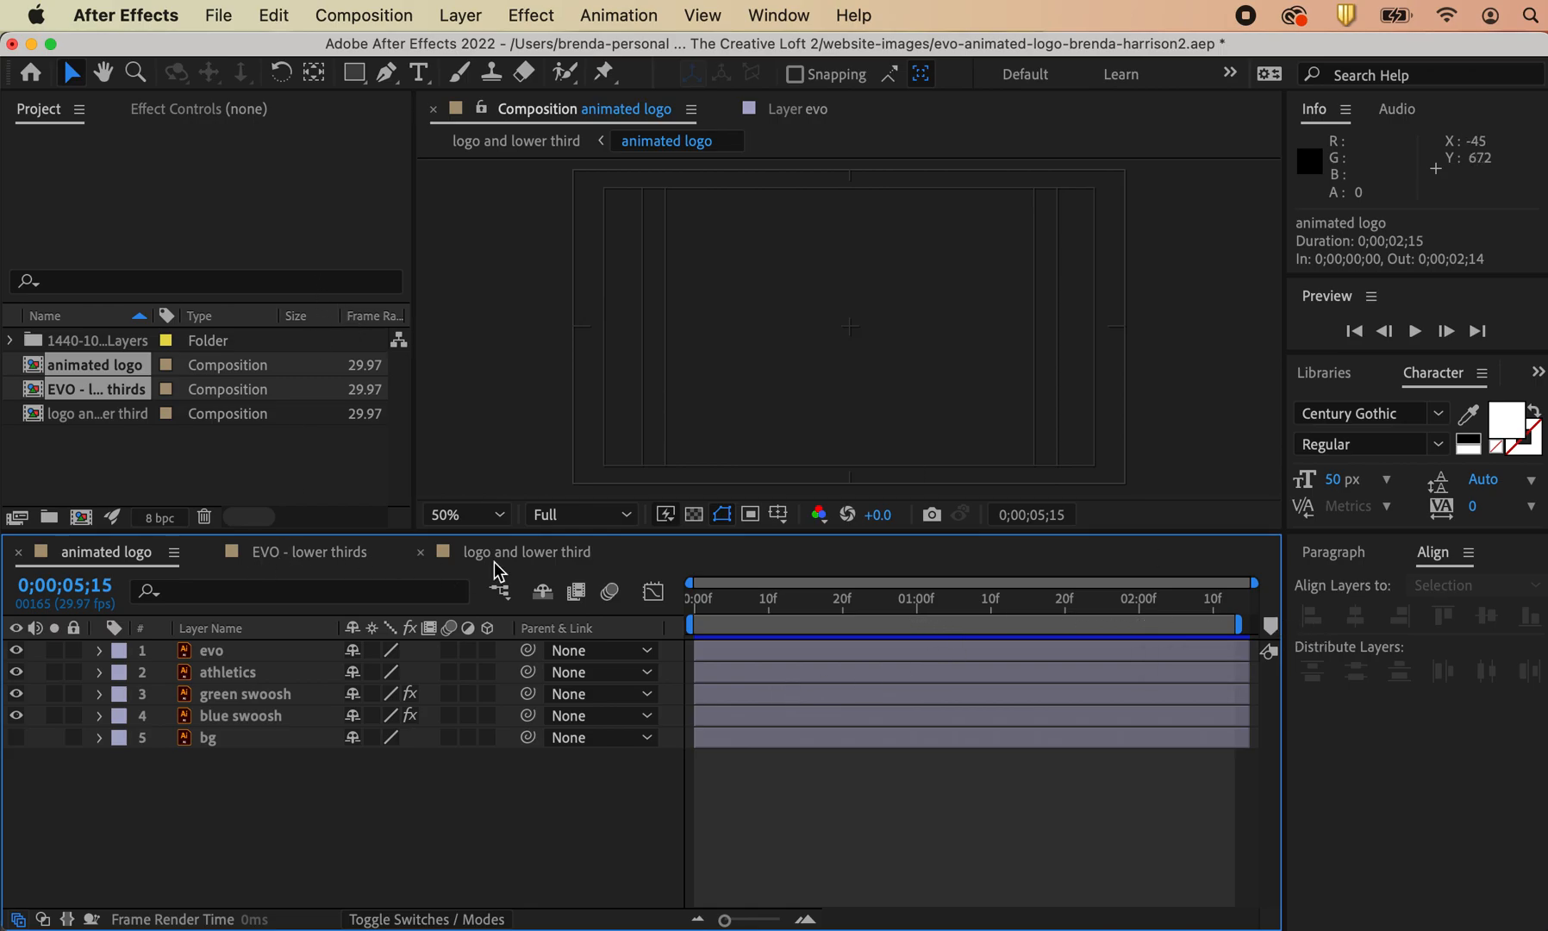
pyautogui.click(568, 560)
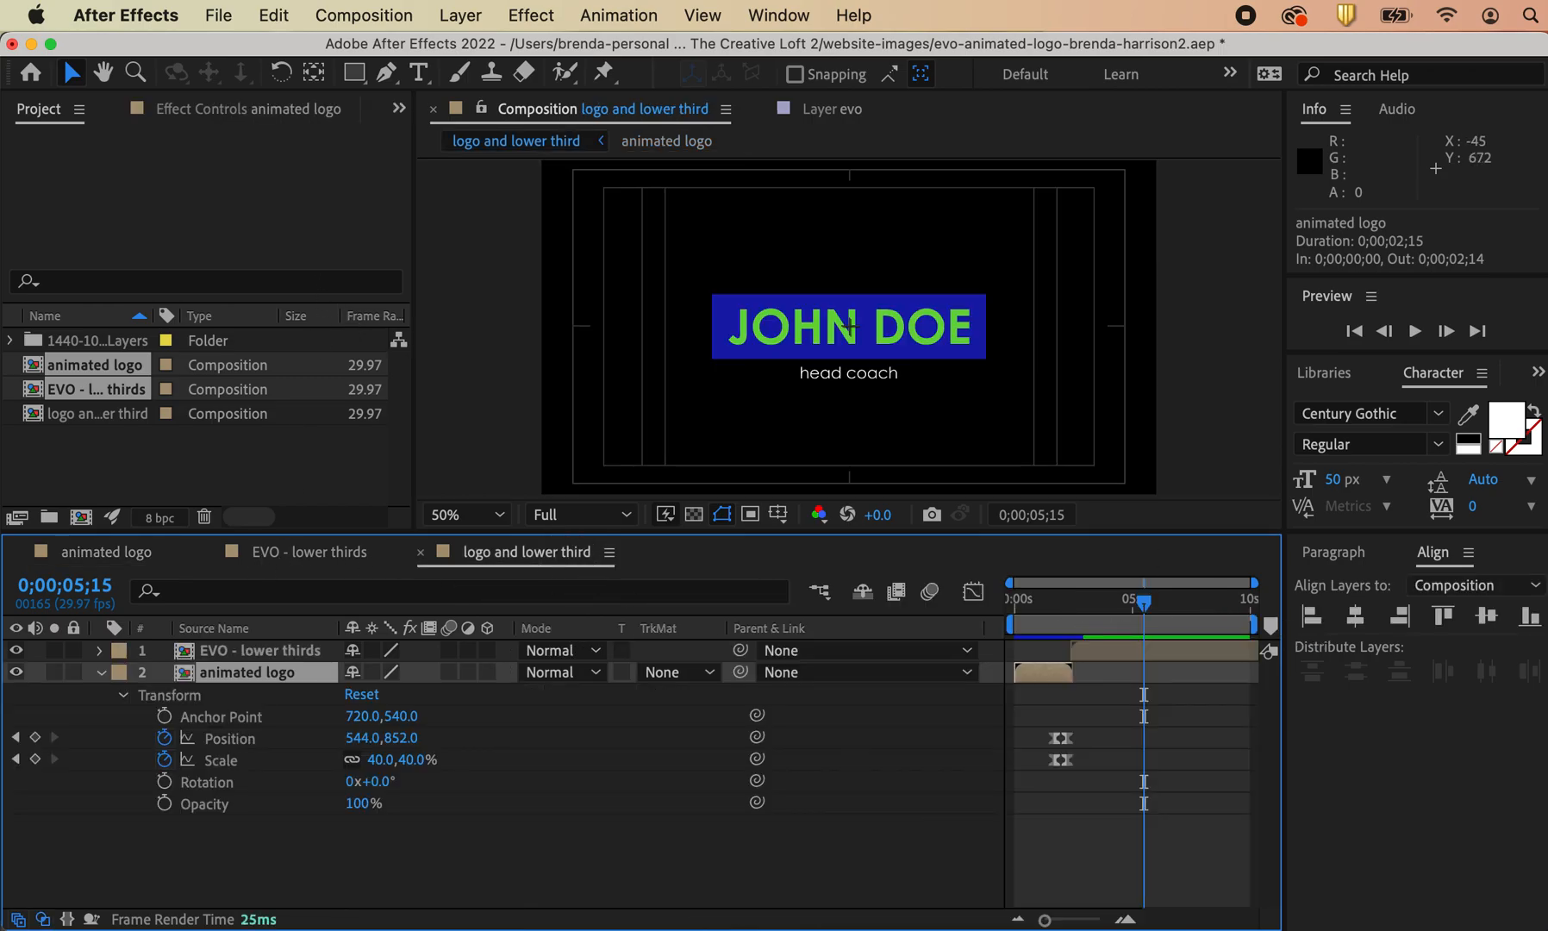
# Step: Freeze the animated logo layer on its last frame and check the frame at 0;00;05;16
pyautogui.rightClick(1059, 676)
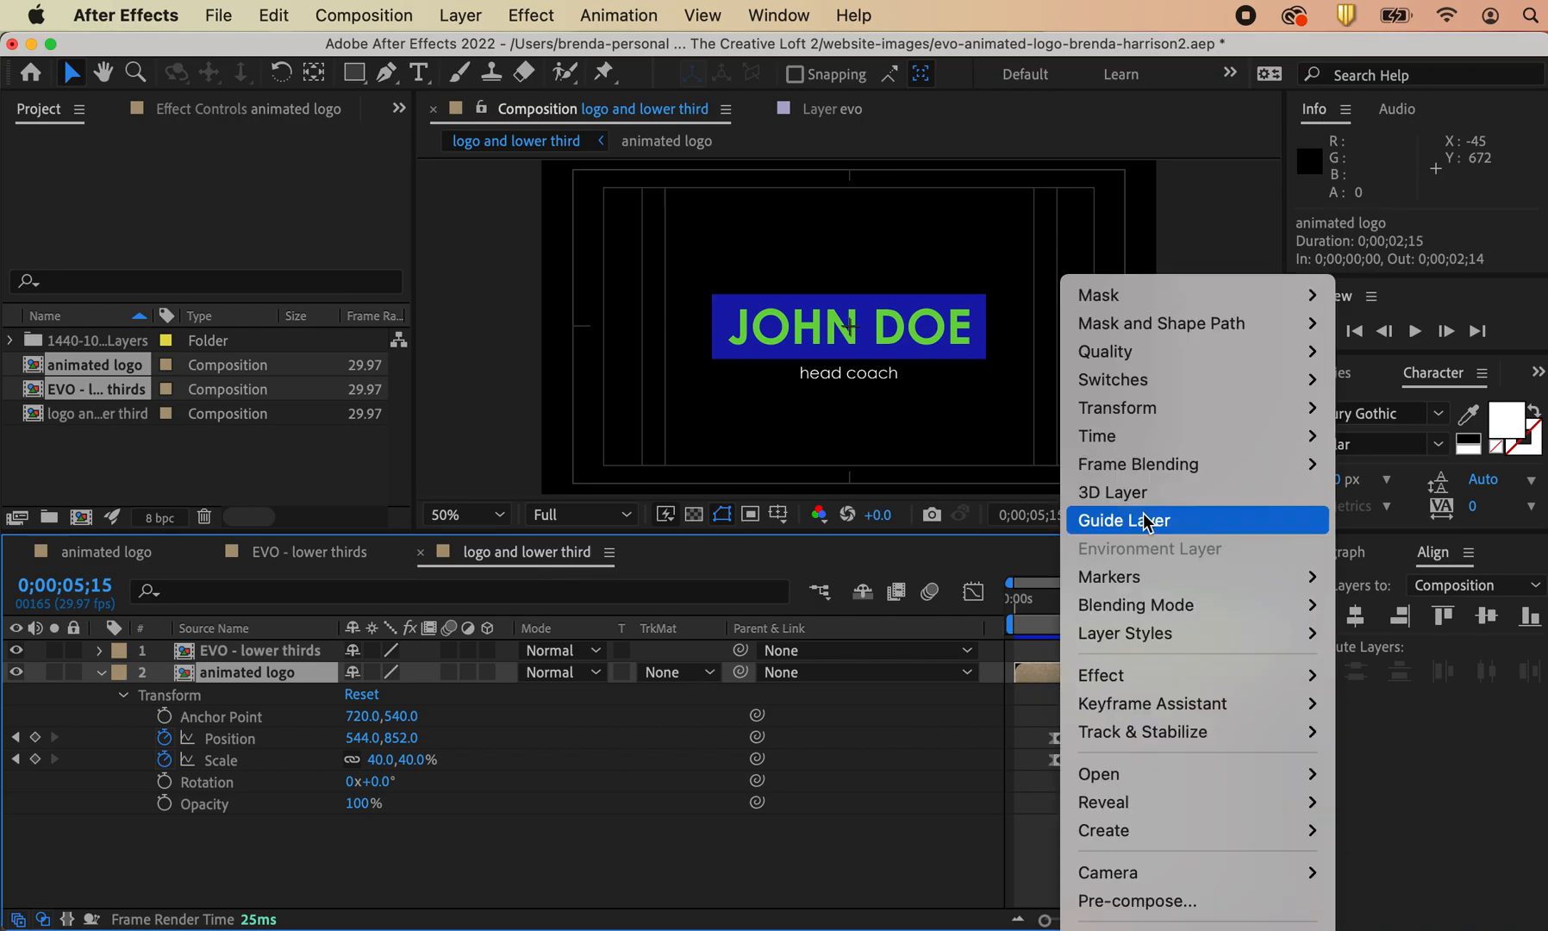
pyautogui.moveTo(1122, 435)
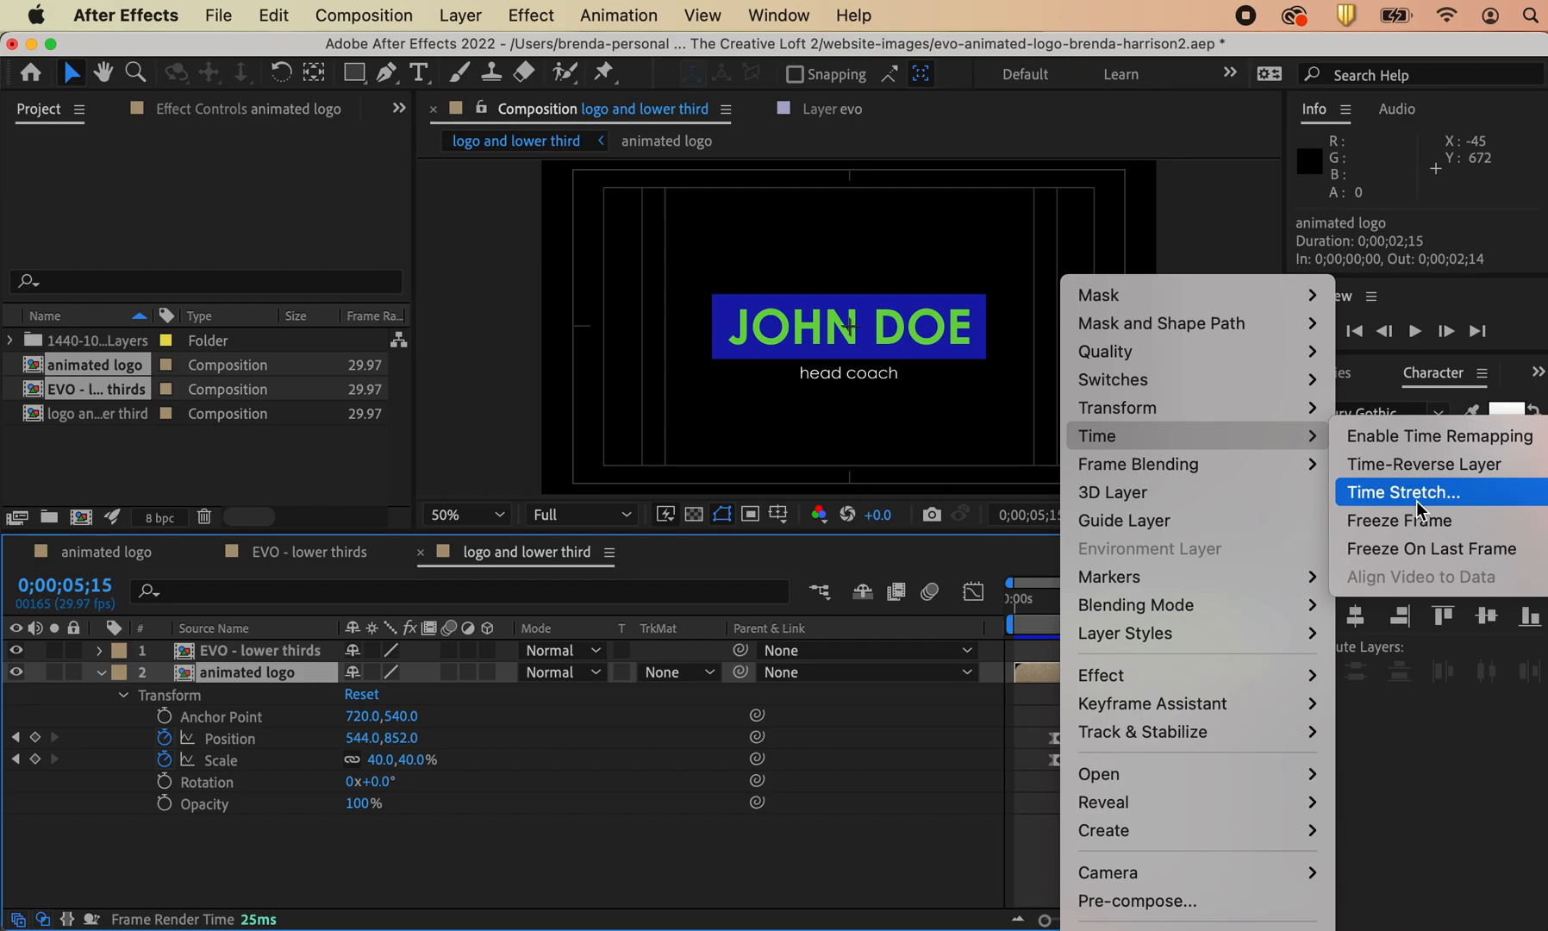
pyautogui.click(1425, 548)
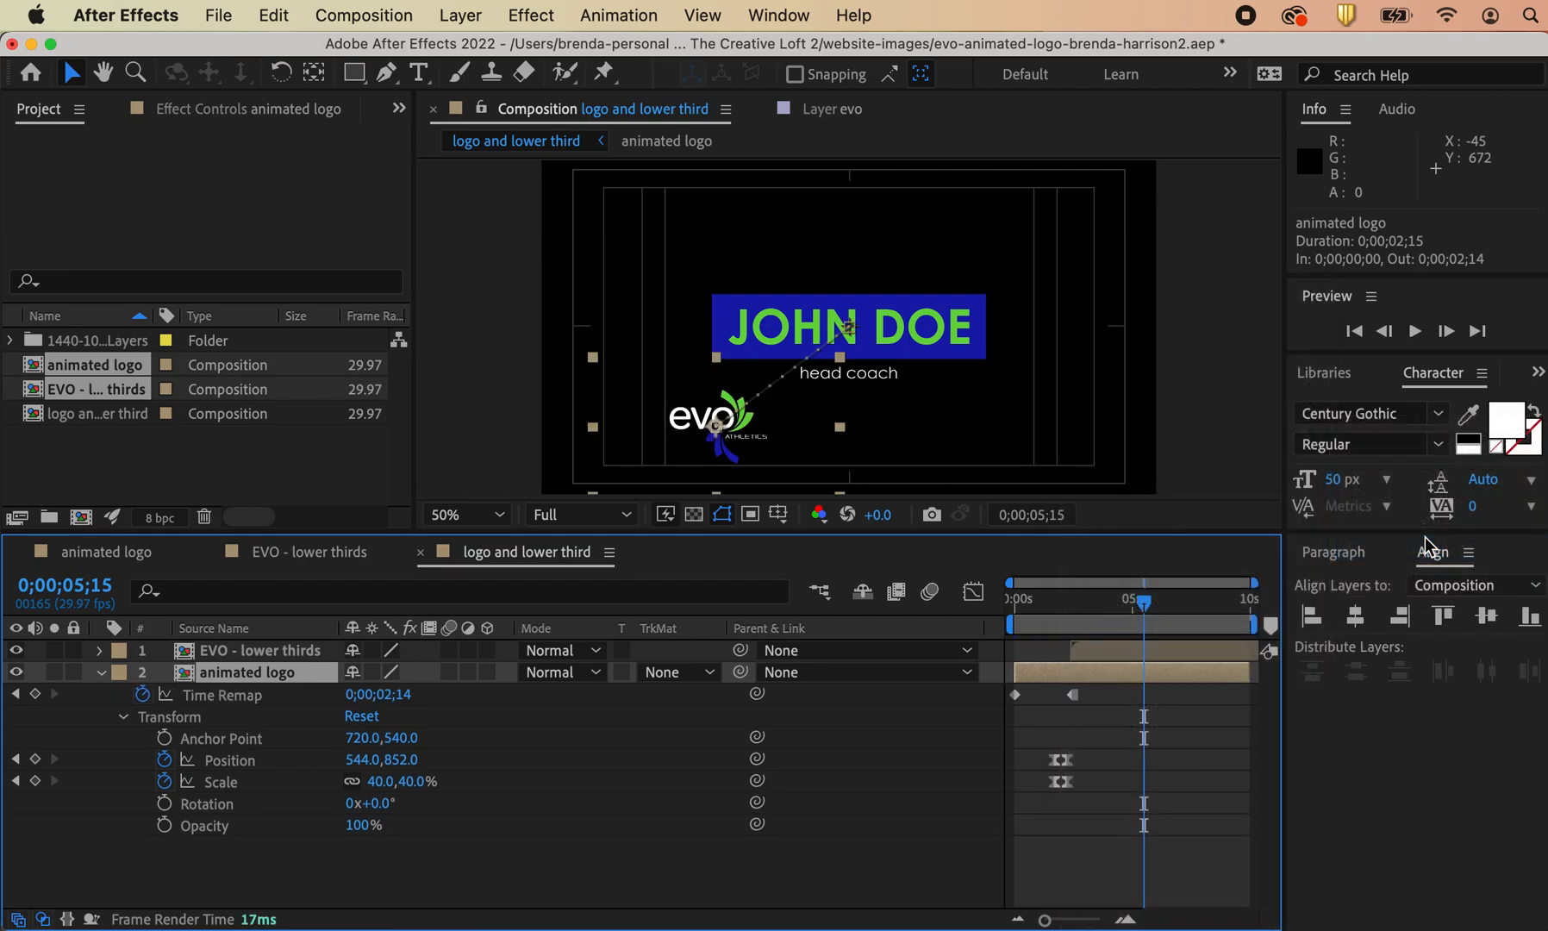
pyautogui.moveTo(1140, 615)
pyautogui.mouseDown()
pyautogui.moveTo(991, 617)
pyautogui.moveTo(1212, 623)
pyautogui.moveTo(1146, 625)
pyautogui.mouseUp()
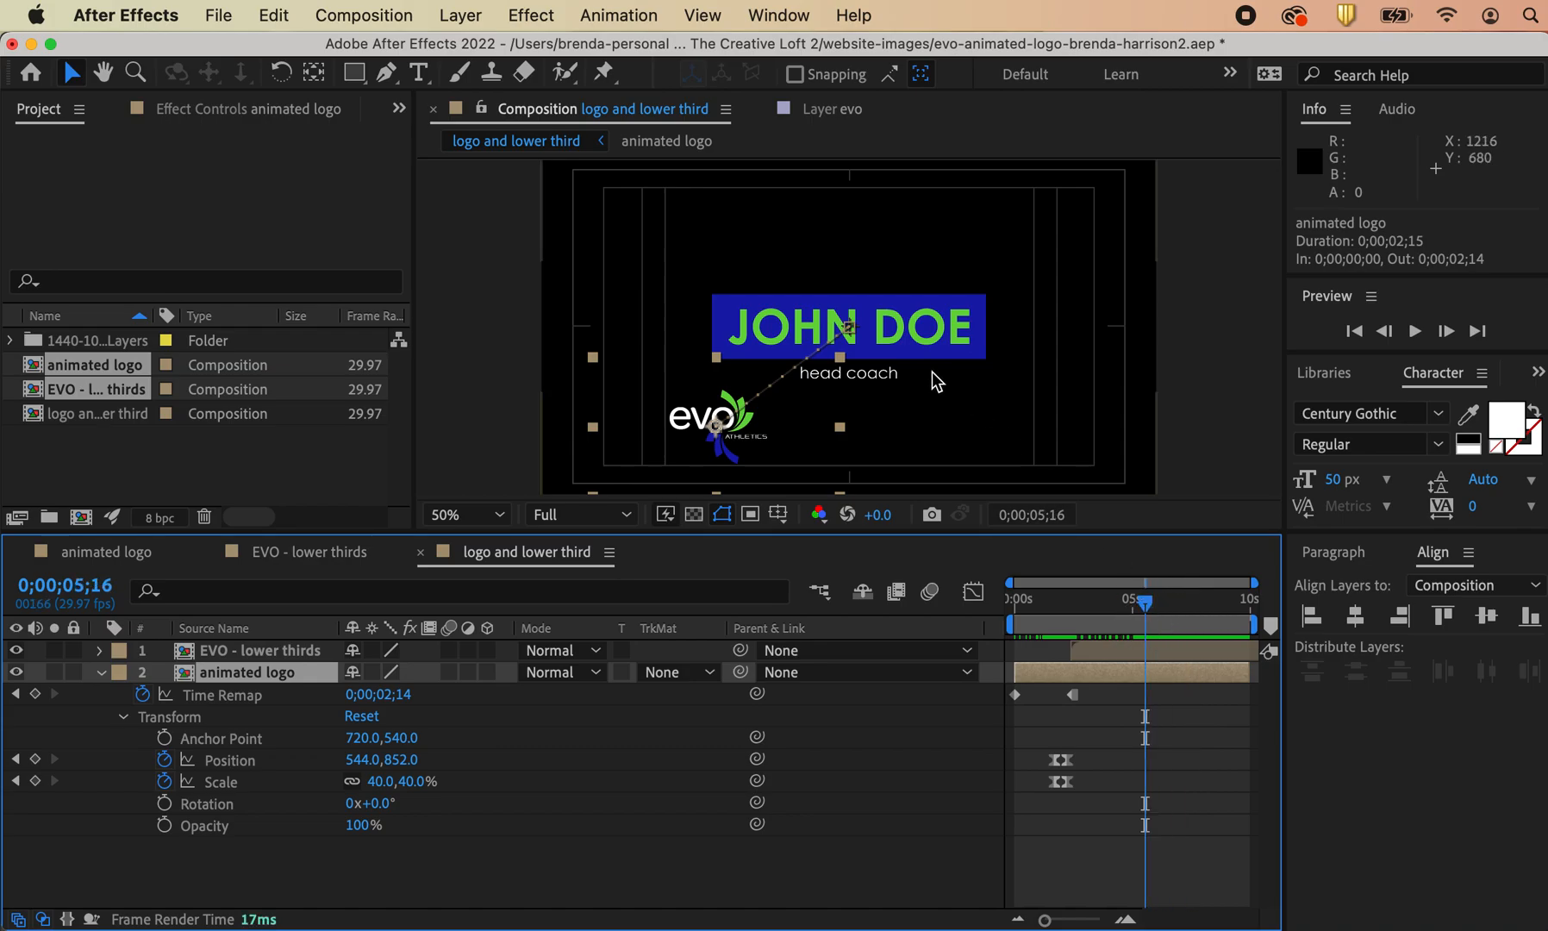
# Step: Scale the EVO - lower thirds layer to 40% to match the logo's scale
pyautogui.click(931, 372)
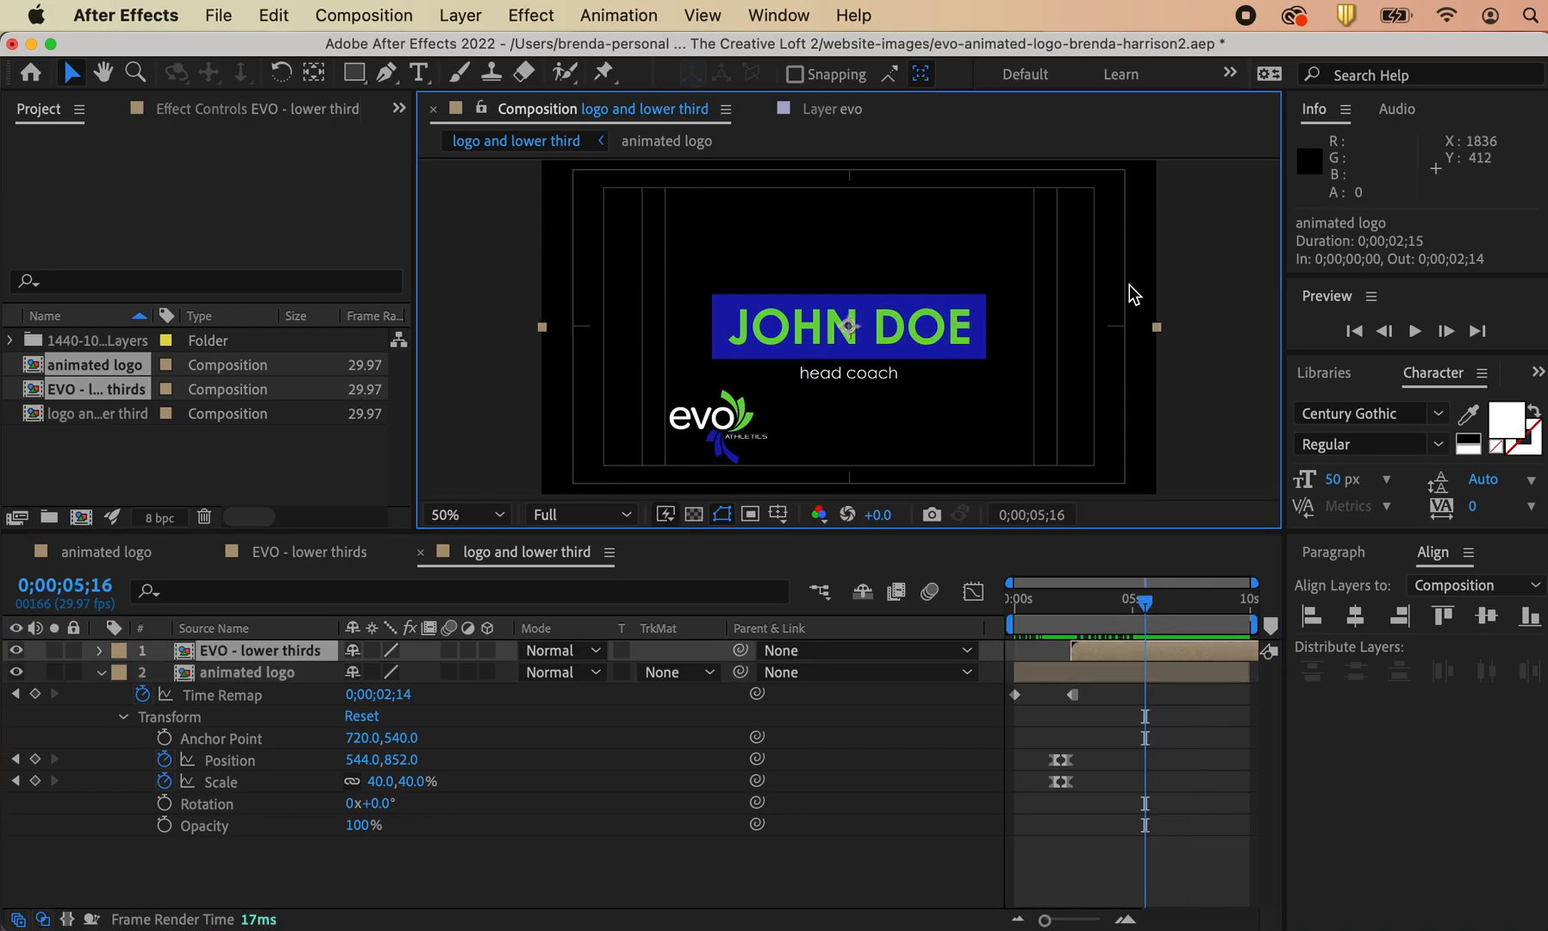
pyautogui.moveTo(938, 331); pyautogui.dragTo(978, 348)
pyautogui.moveTo(584, 173); pyautogui.dragTo(761, 264)
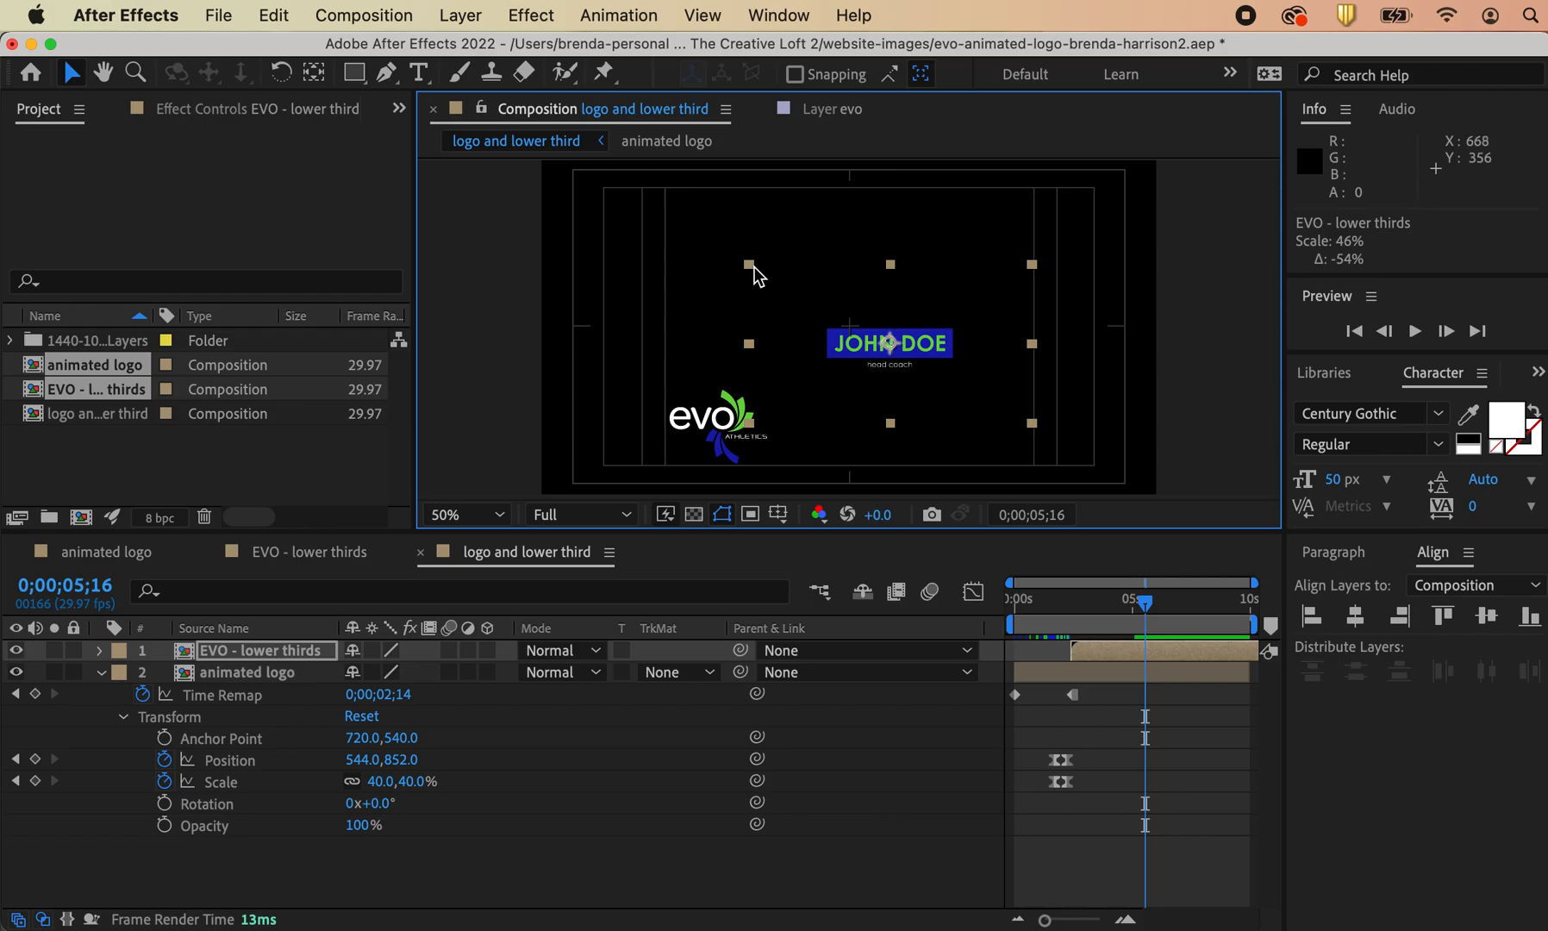
pyautogui.click(751, 266)
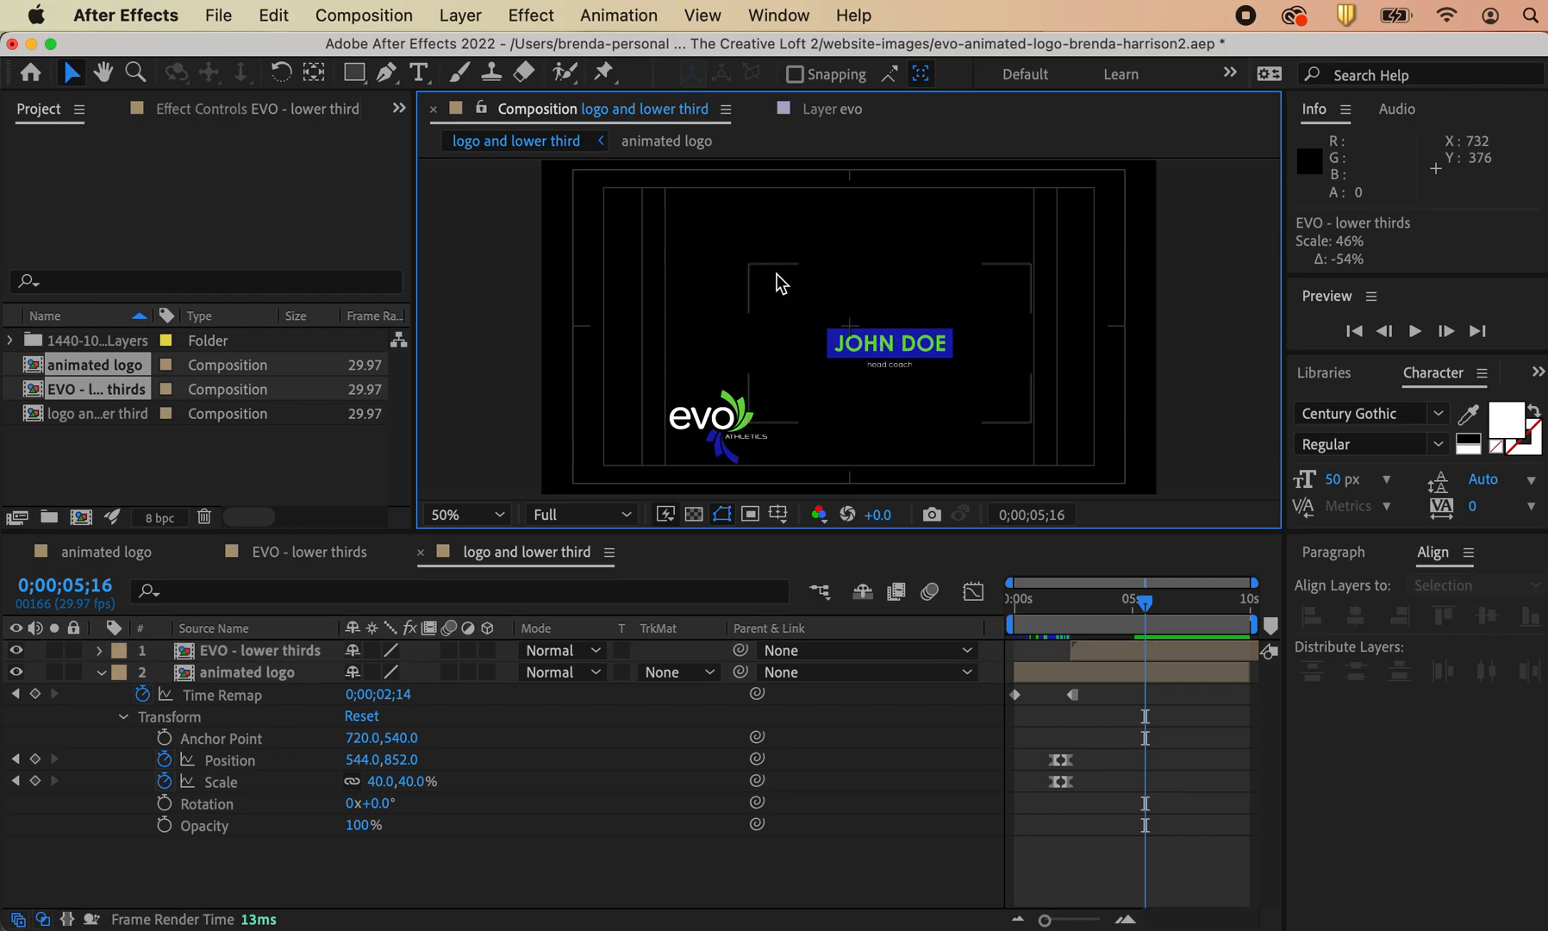
pyautogui.click(866, 328)
pyautogui.click(100, 652)
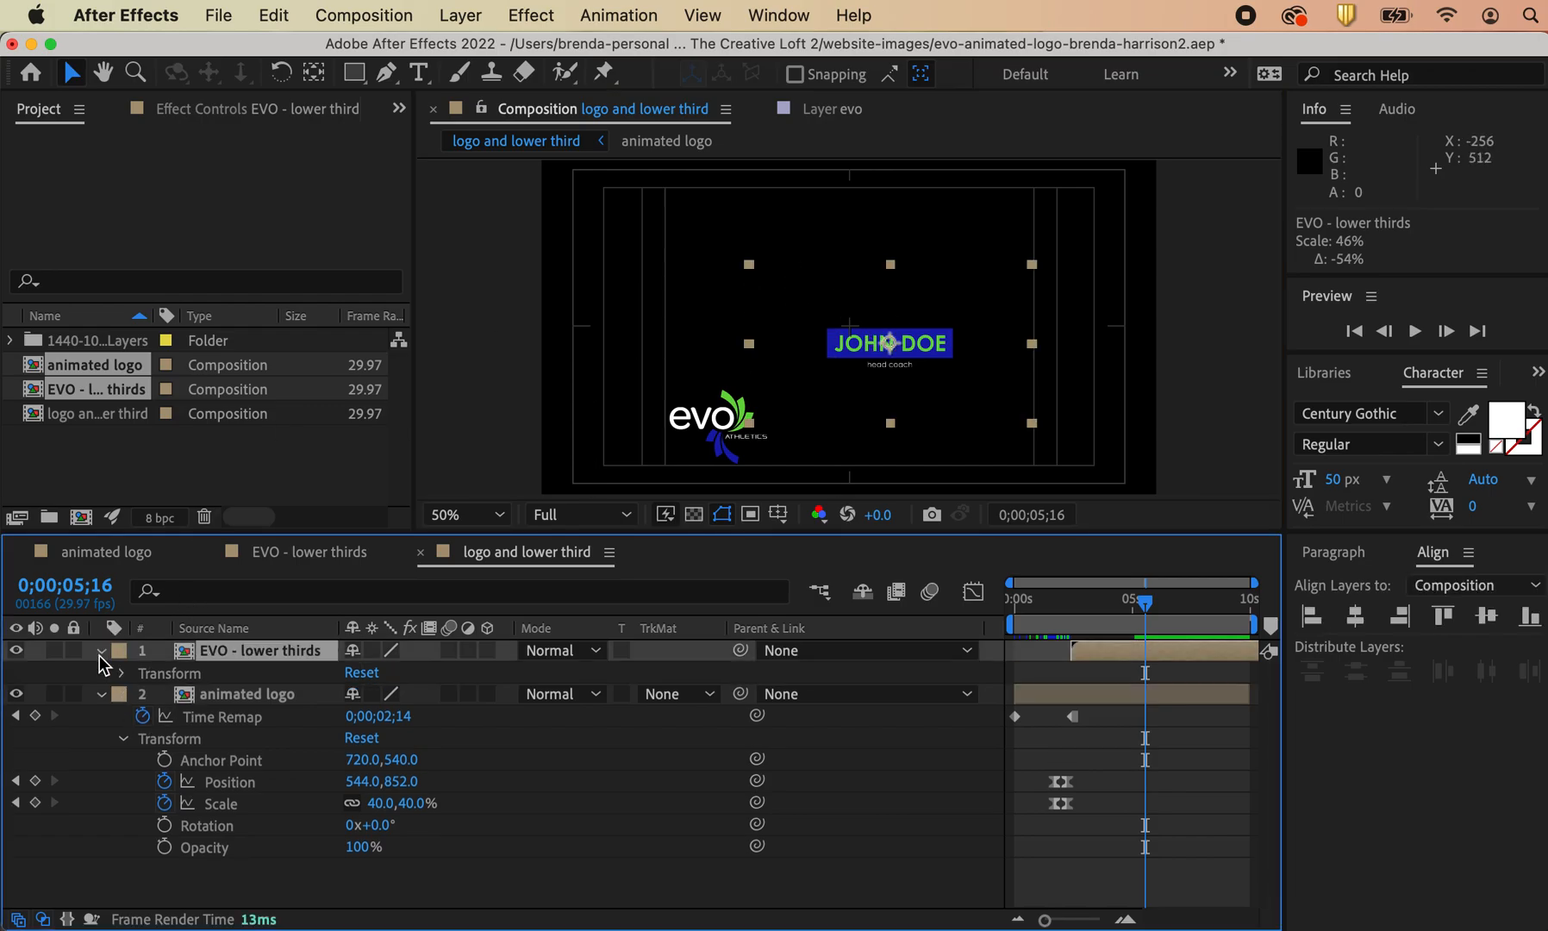
pyautogui.click(122, 673)
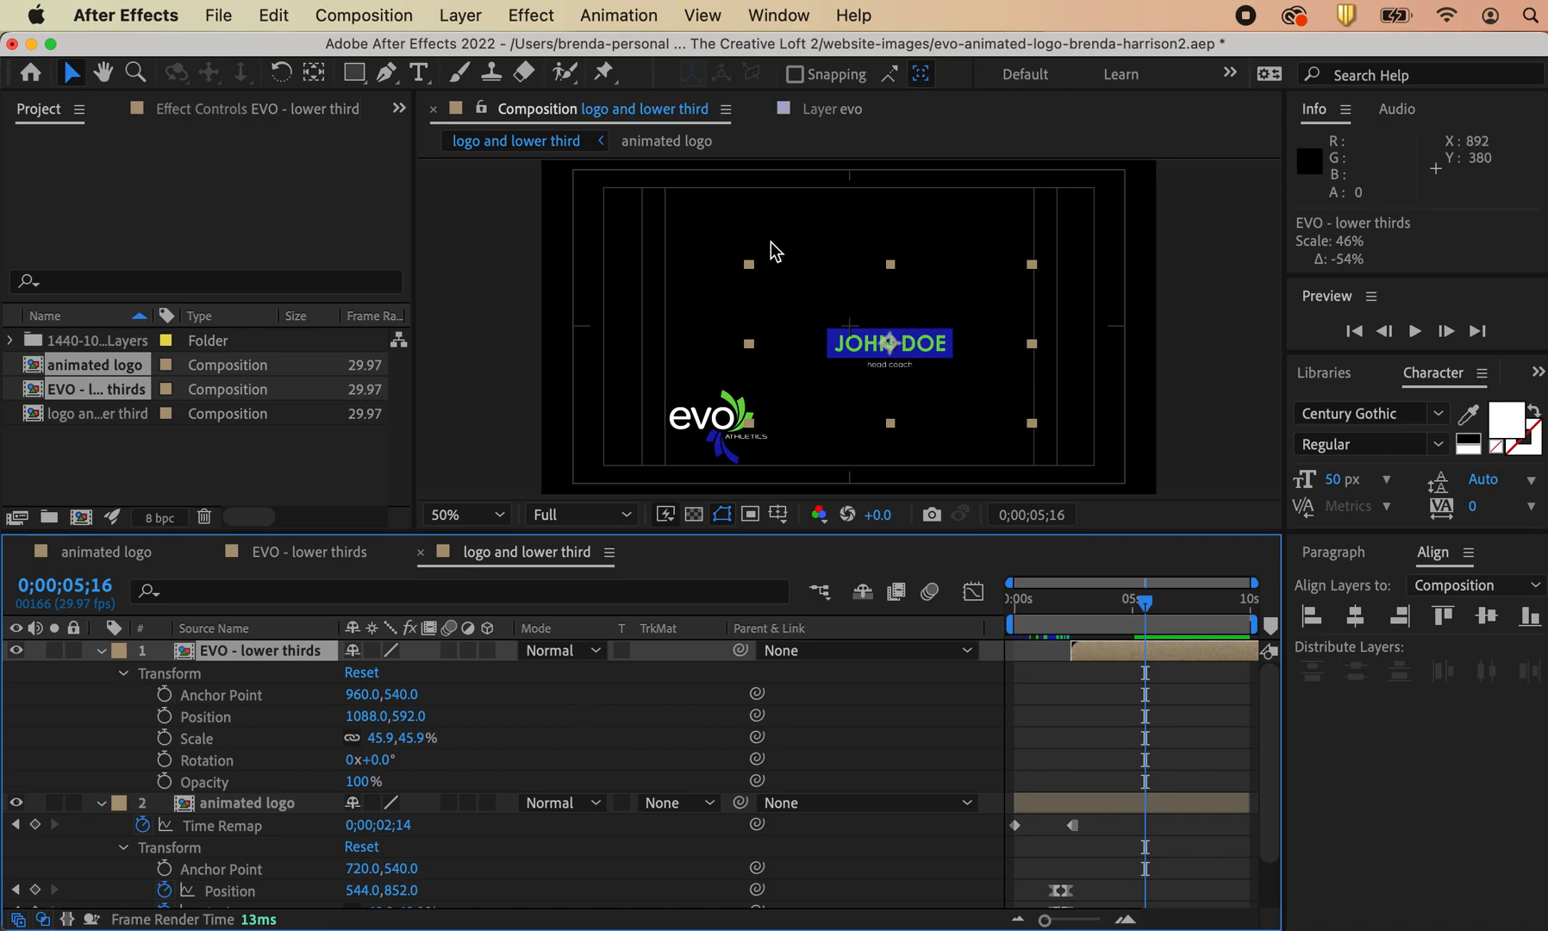
pyautogui.moveTo(751, 266); pyautogui.dragTo(781, 273)
# Step: Move the EVO - lower thirds layer beside the EVO logo, at about 900, 852
pyautogui.click(937, 345)
pyautogui.moveTo(937, 345); pyautogui.dragTo(875, 427)
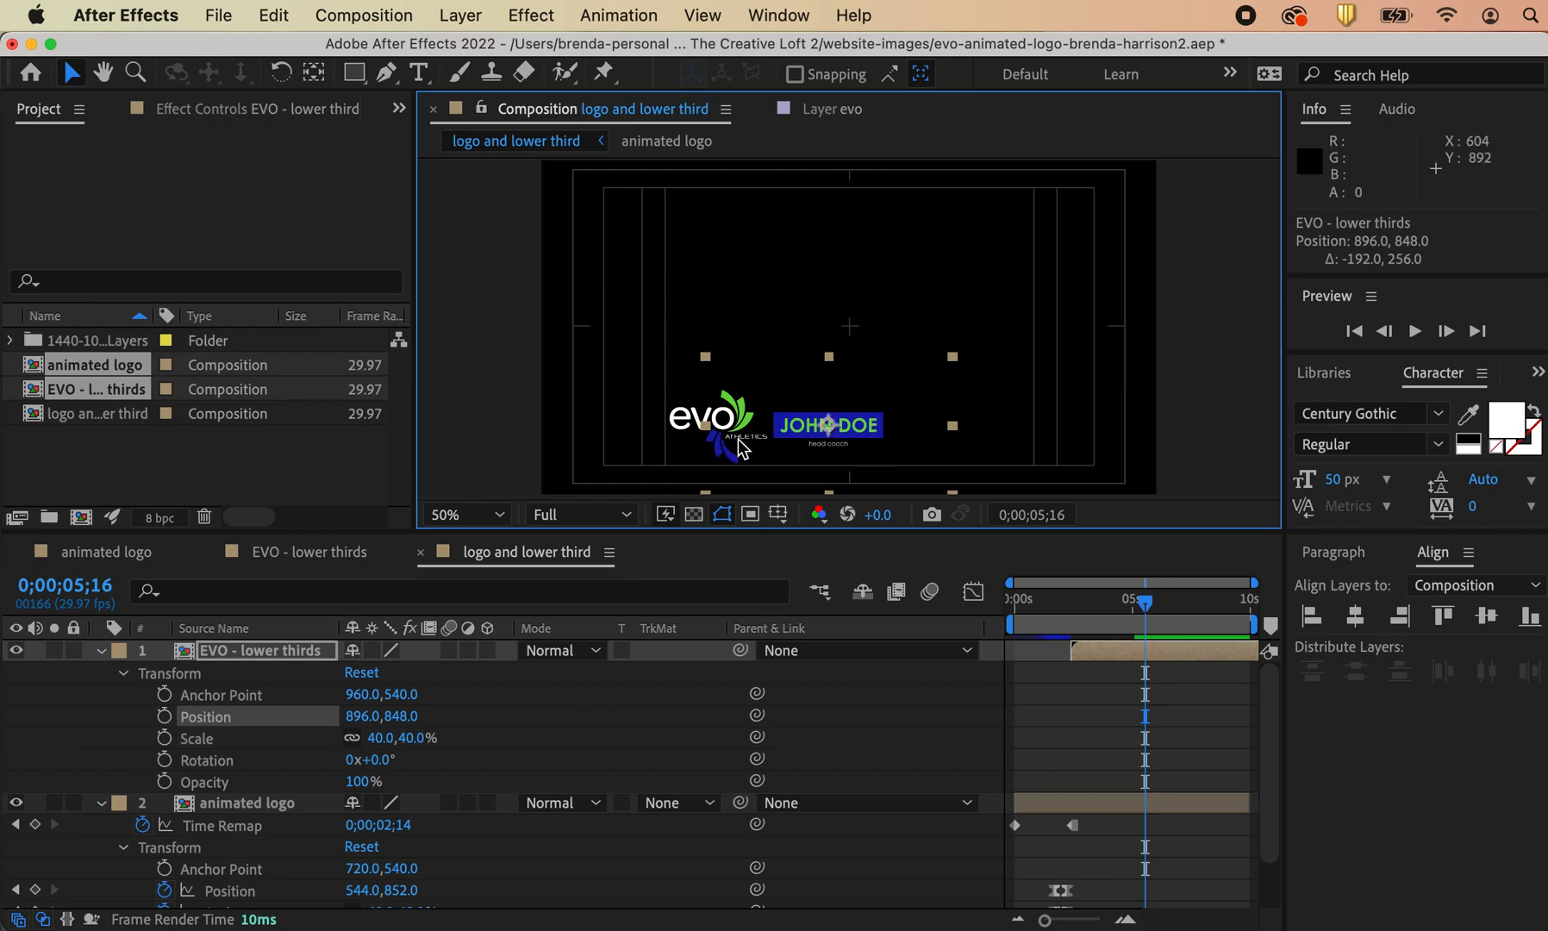
pyautogui.moveTo(802, 427)
pyautogui.mouseDown()
pyautogui.moveTo(778, 444)
pyautogui.moveTo(807, 430)
pyautogui.mouseUp()
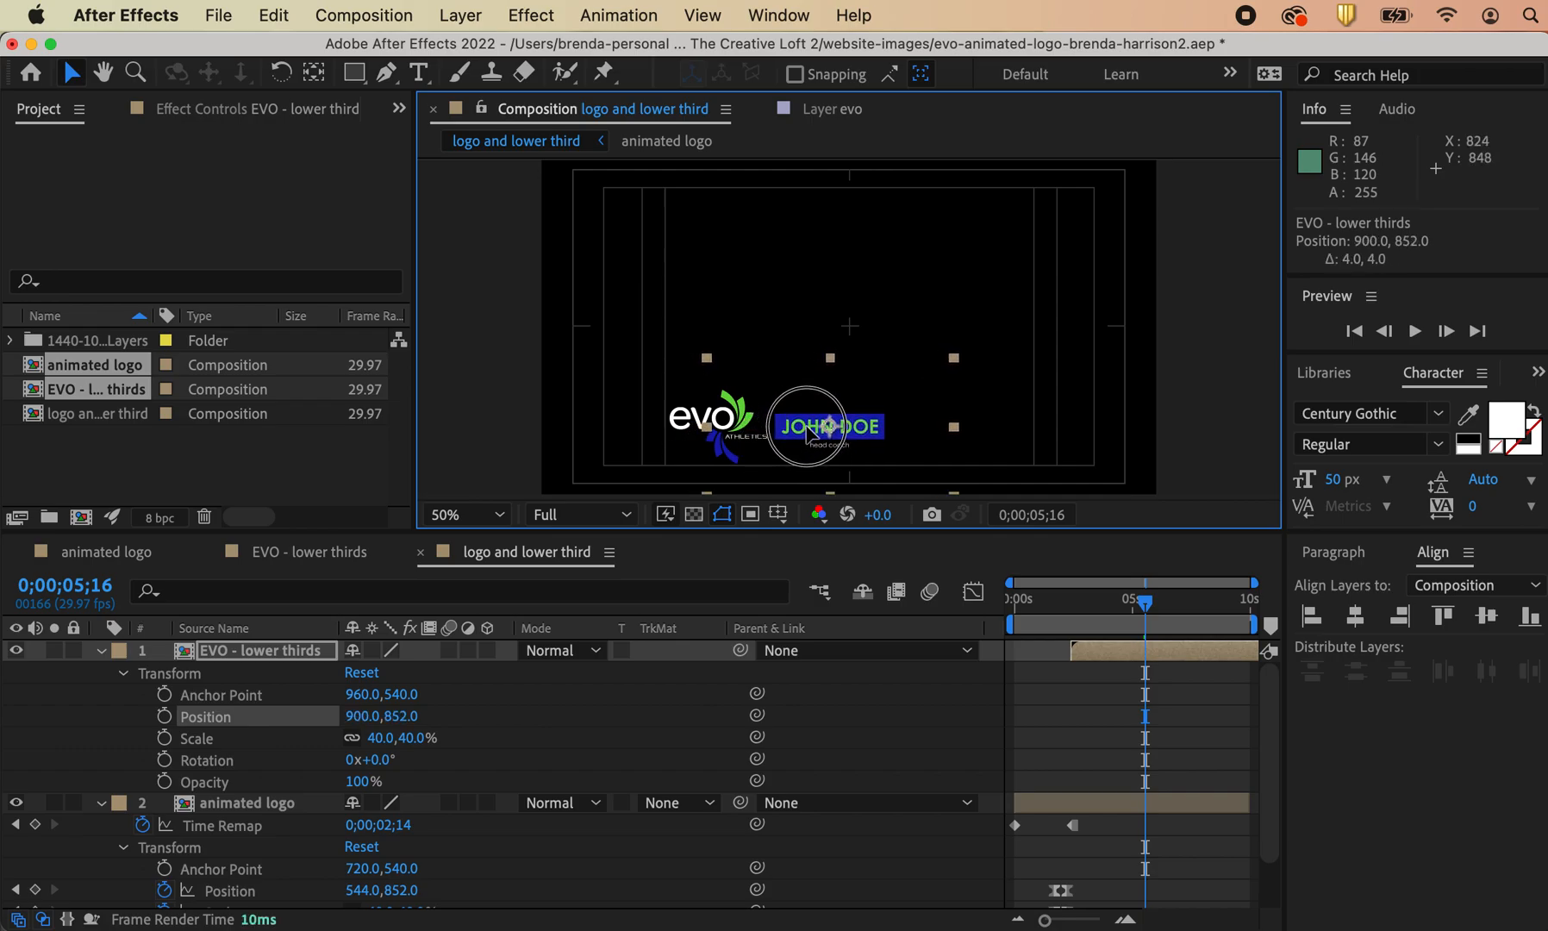
pyautogui.moveTo(807, 433); pyautogui.dragTo(808, 433)
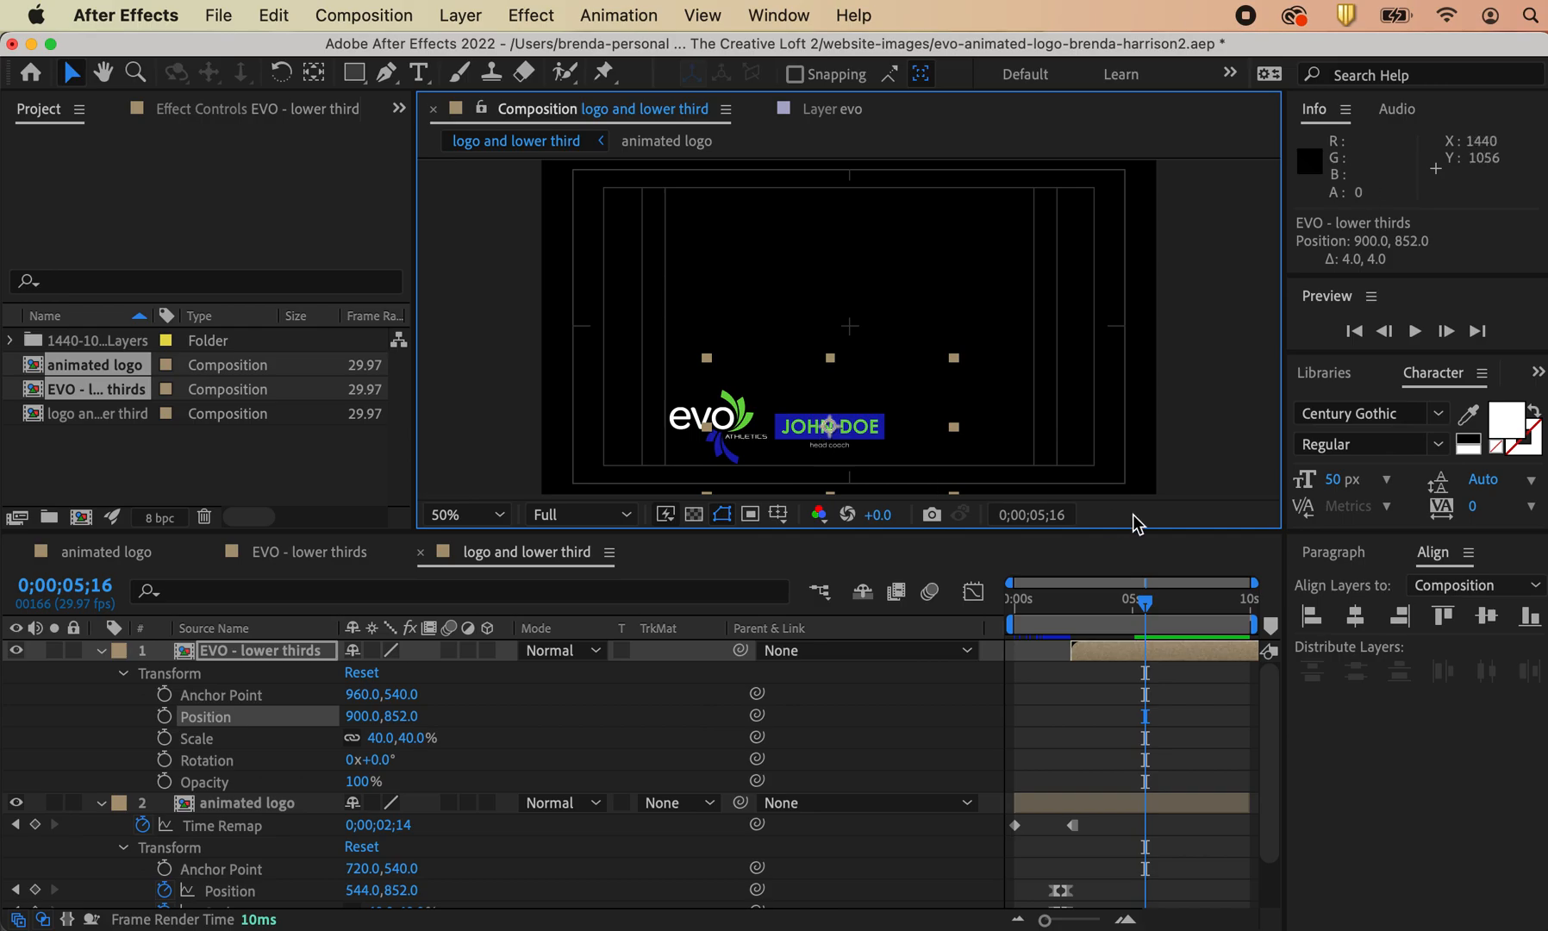
# Step: Shift the EVO - lower thirds layer earlier in time so that it starts at 0;00;02;02
pyautogui.moveTo(1142, 619); pyautogui.dragTo(1075, 613)
pyautogui.click(1083, 664)
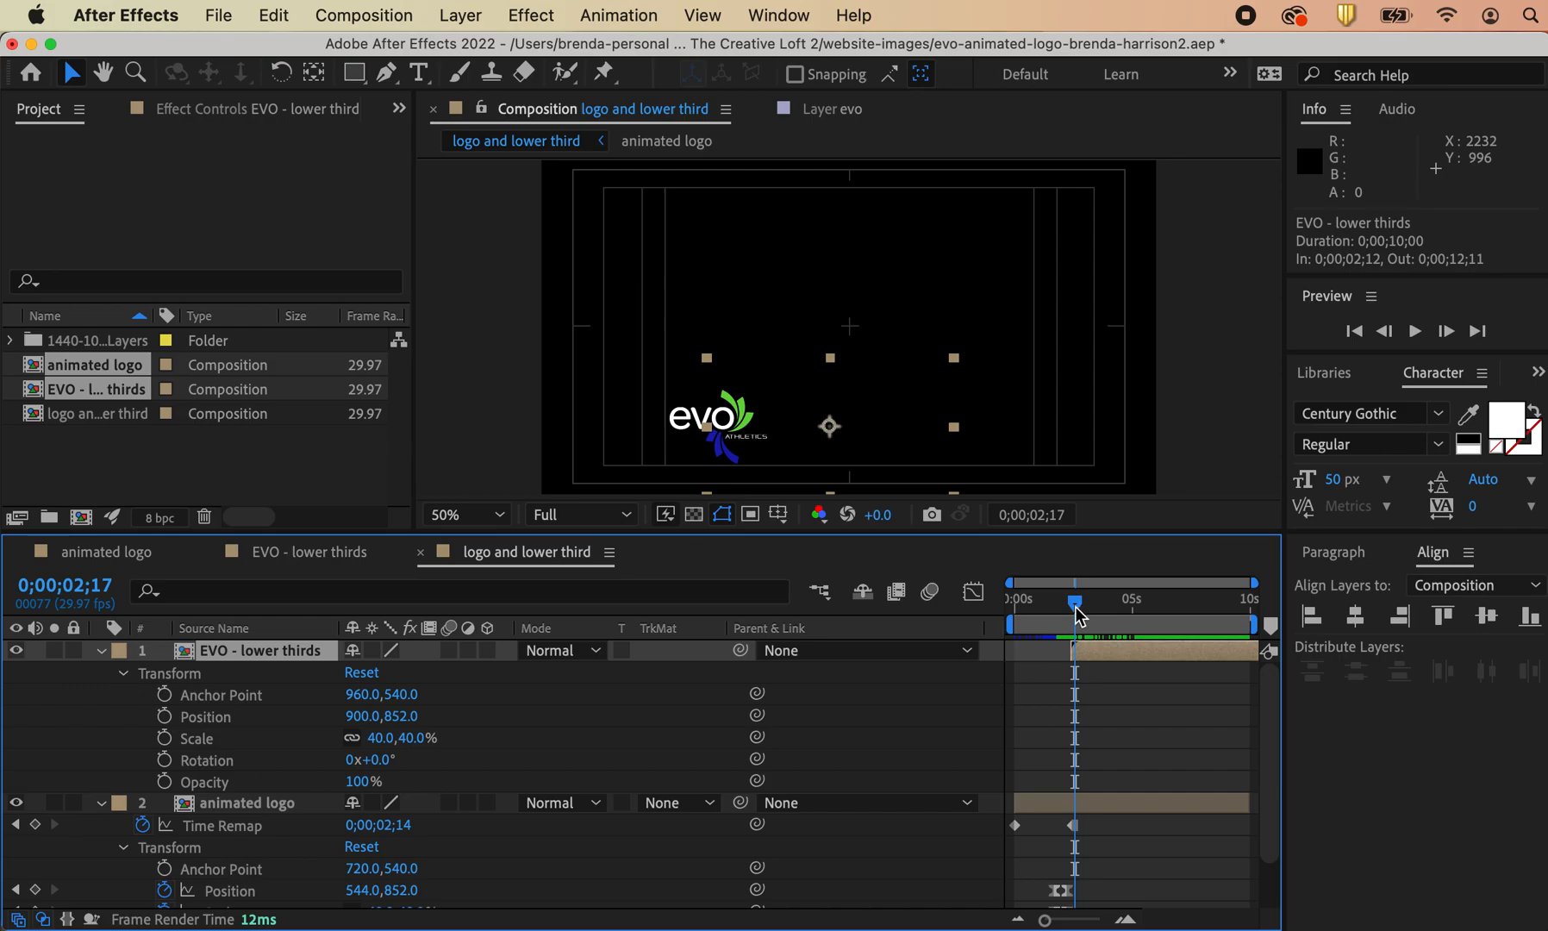
pyautogui.moveTo(1183, 660); pyautogui.dragTo(1182, 660)
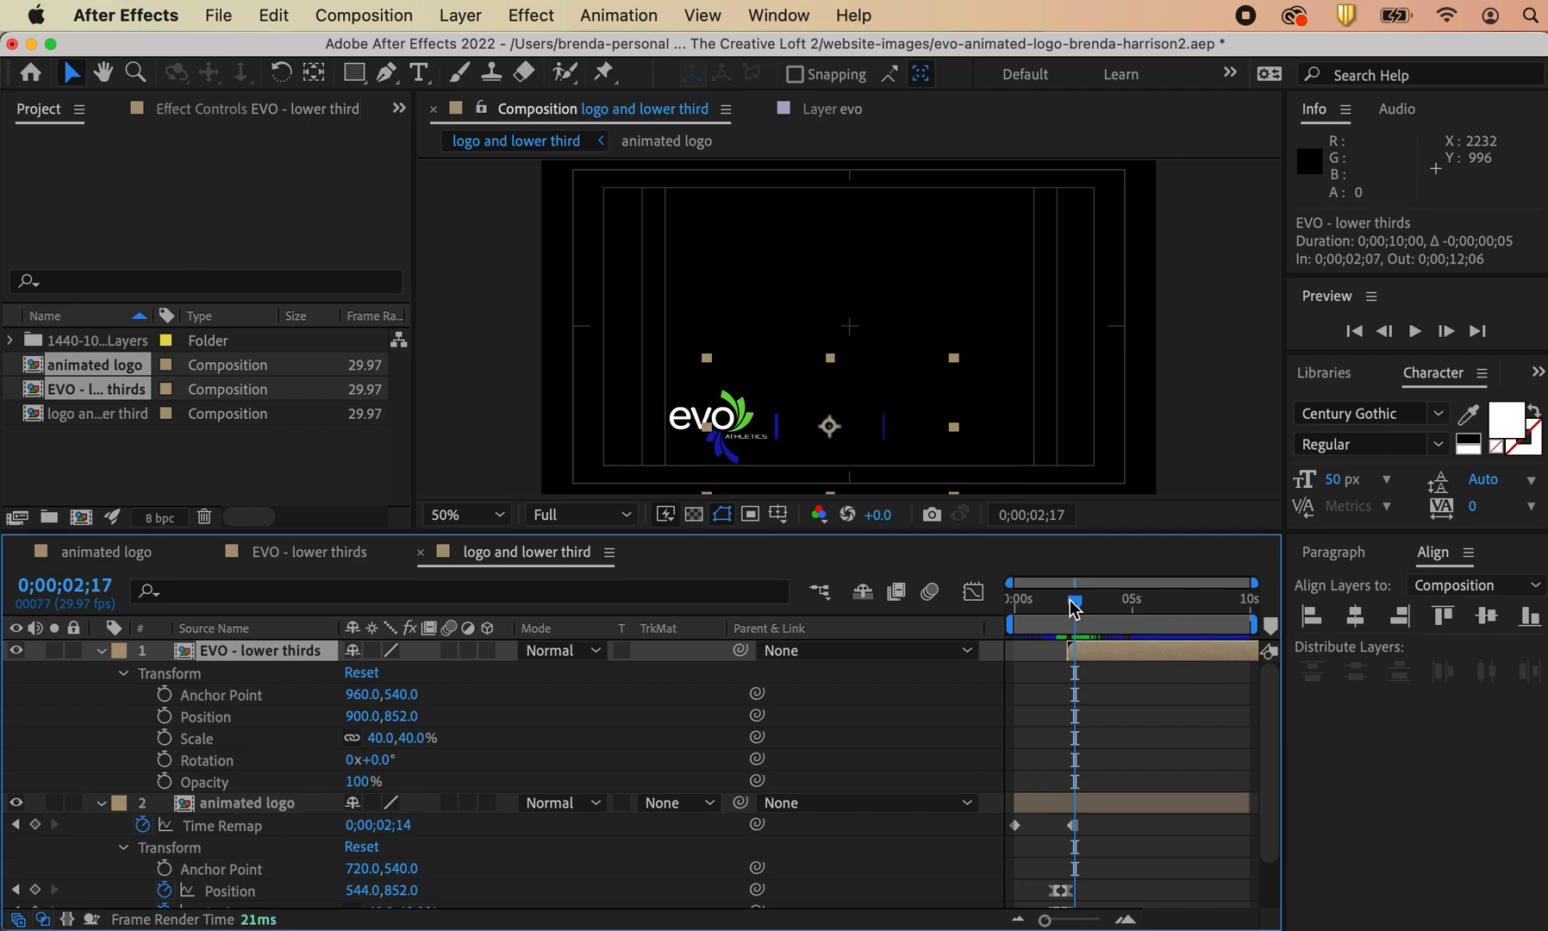
pyautogui.moveTo(1075, 601); pyautogui.dragTo(1113, 662)
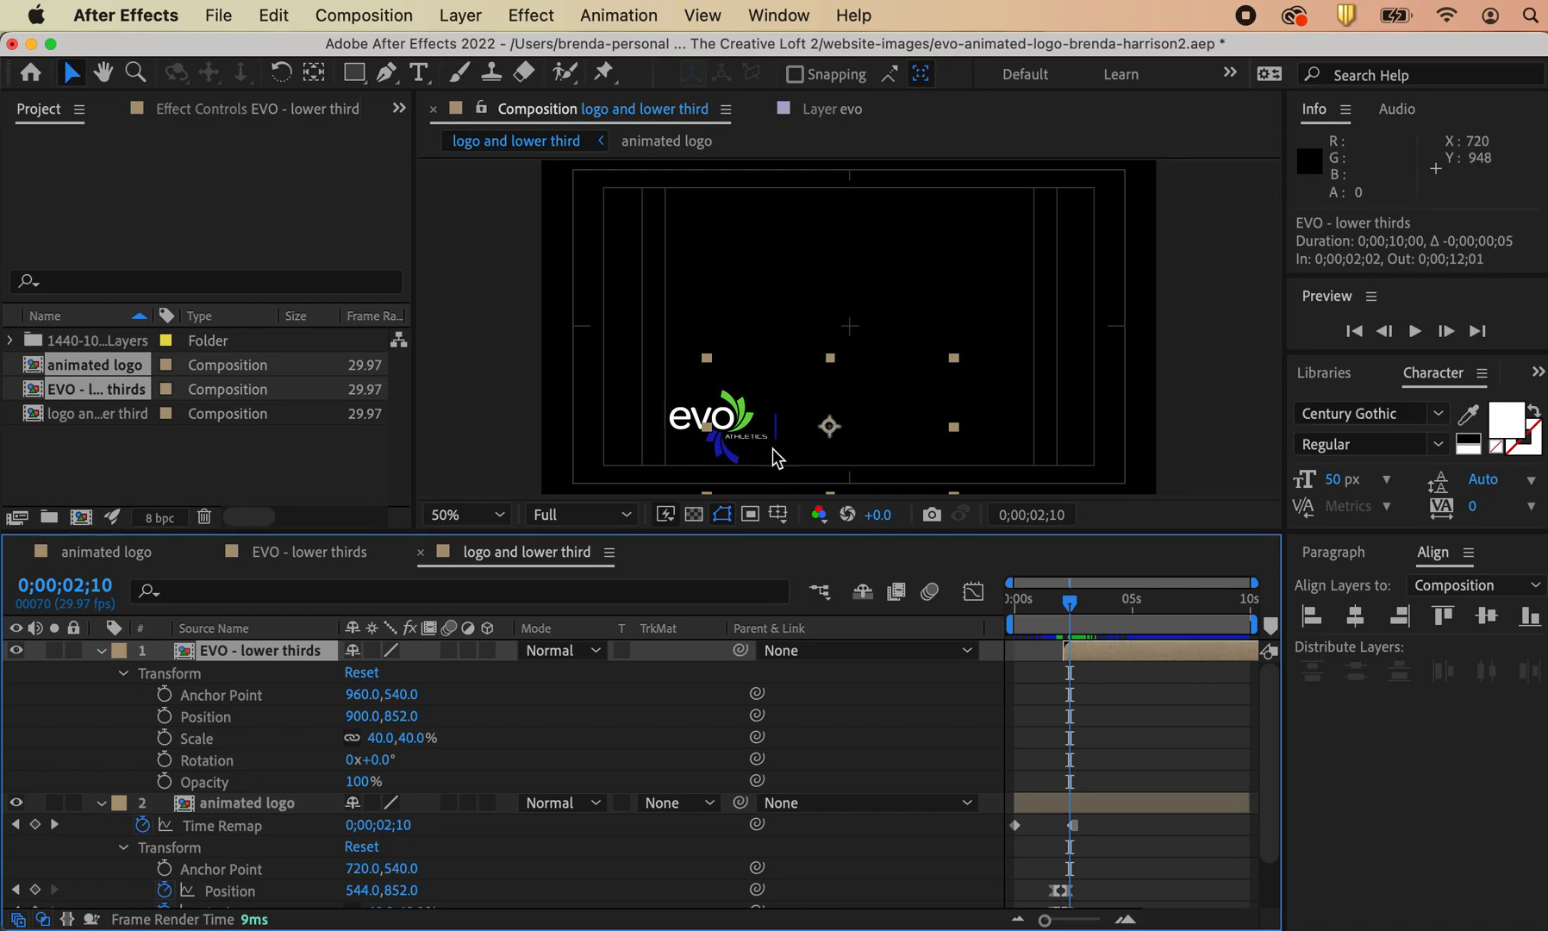
# Step: Preview the logo and lower third composition from its first frame and save the project
pyautogui.click(1195, 431)
pyautogui.moveTo(1069, 602); pyautogui.dragTo(875, 632)
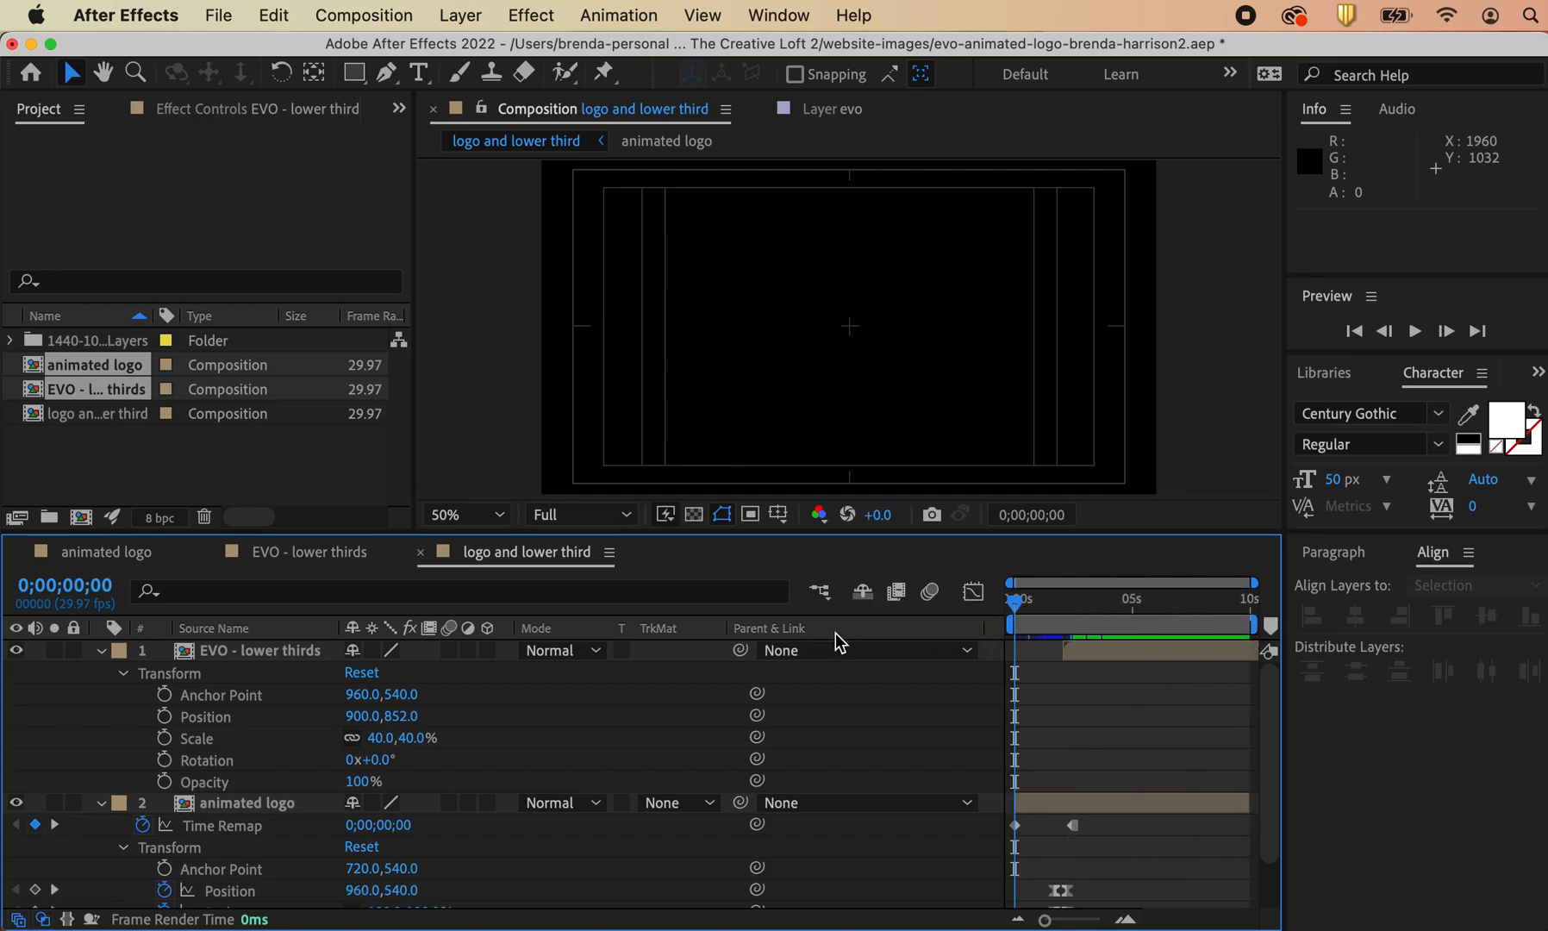
pyautogui.press('space')
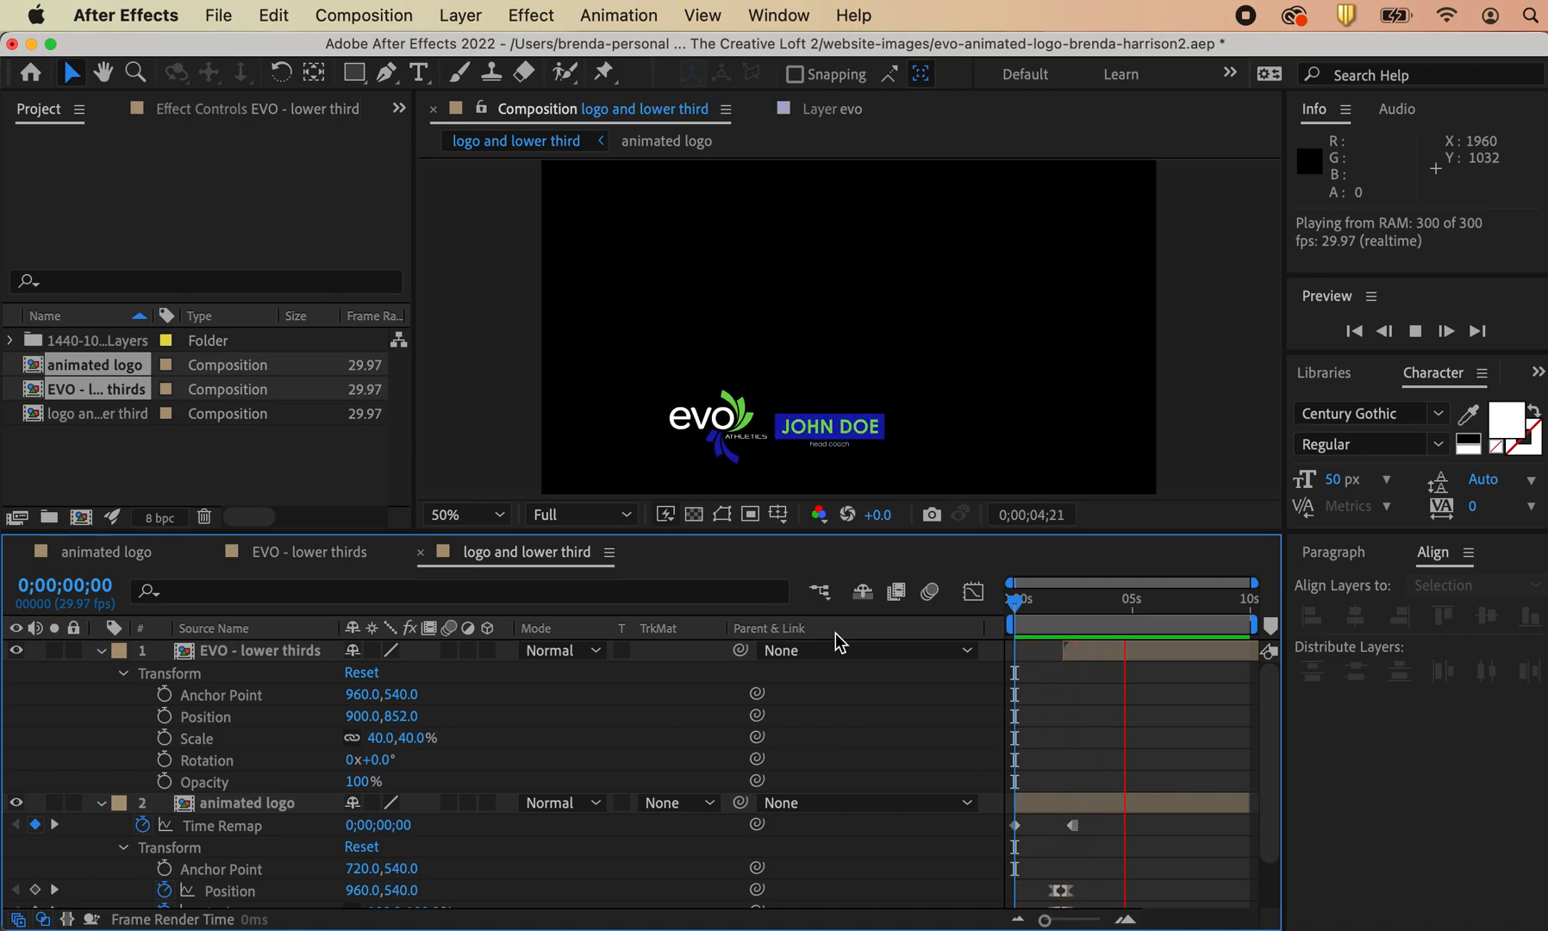
pyautogui.click(217, 17)
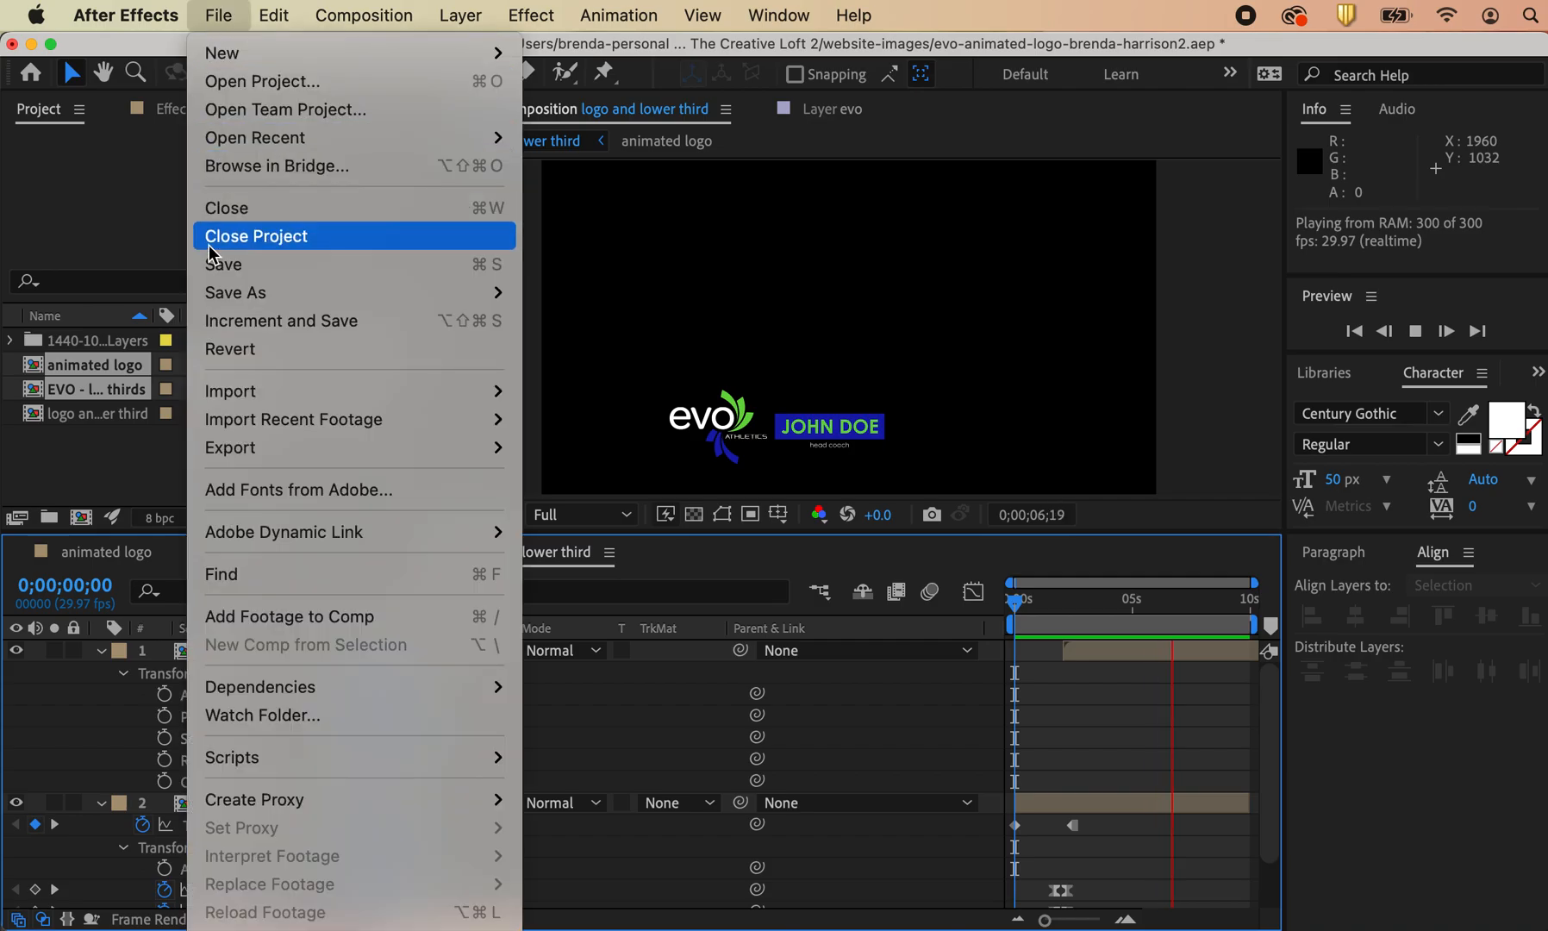
pyautogui.click(210, 263)
# Step: Look at the project's export options and check the background color in the composition settings, leaving everything as it is
pyautogui.click(218, 16)
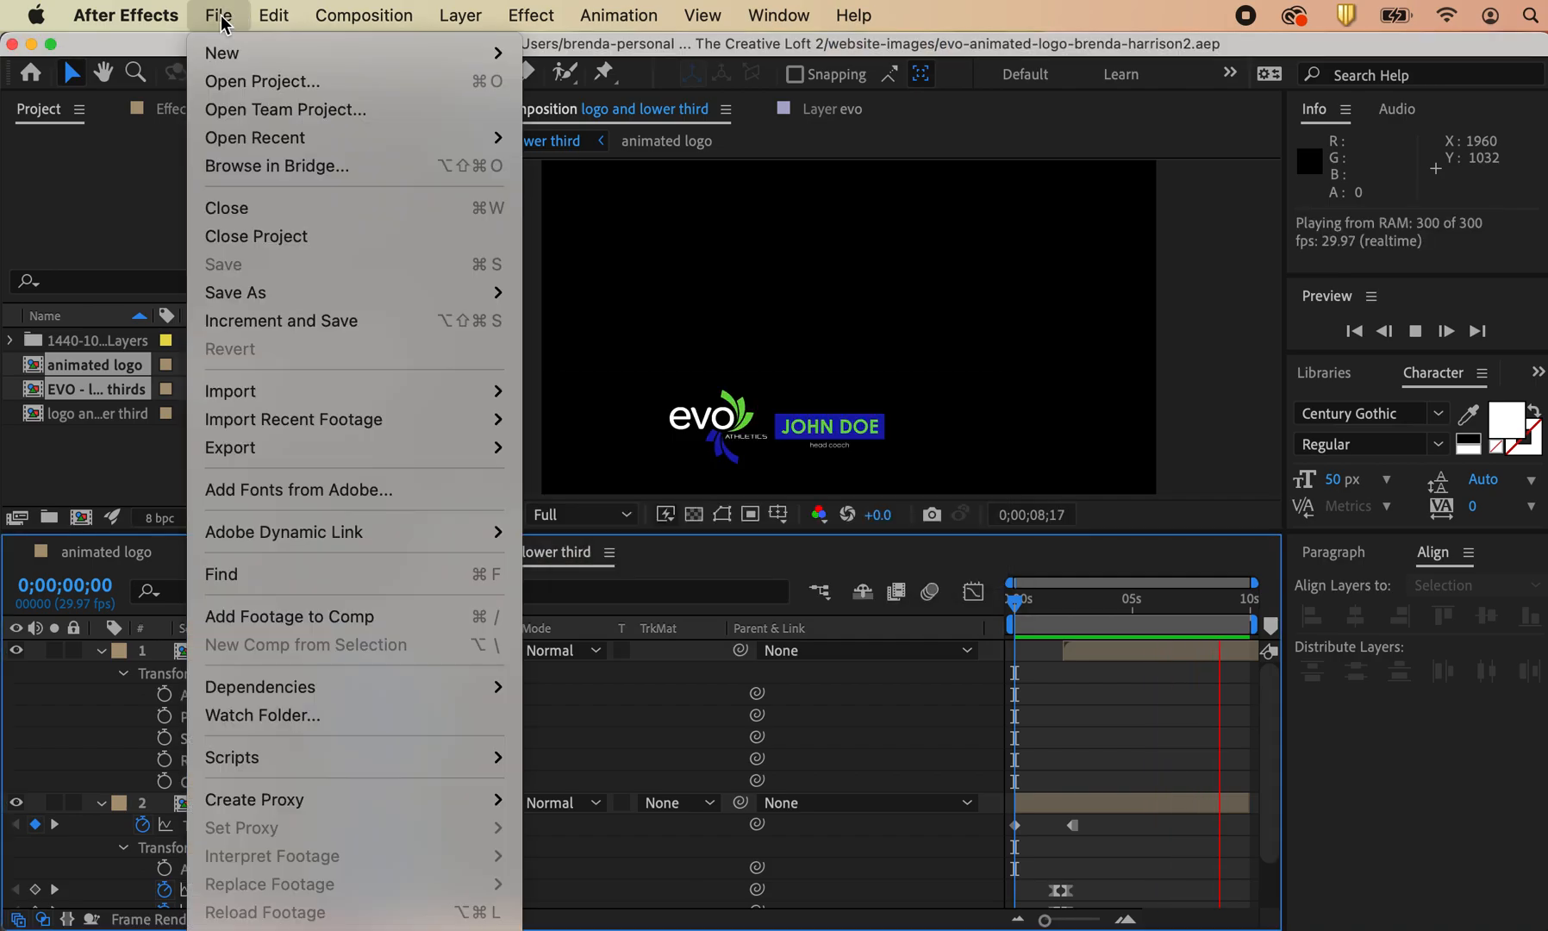
pyautogui.moveTo(256, 455)
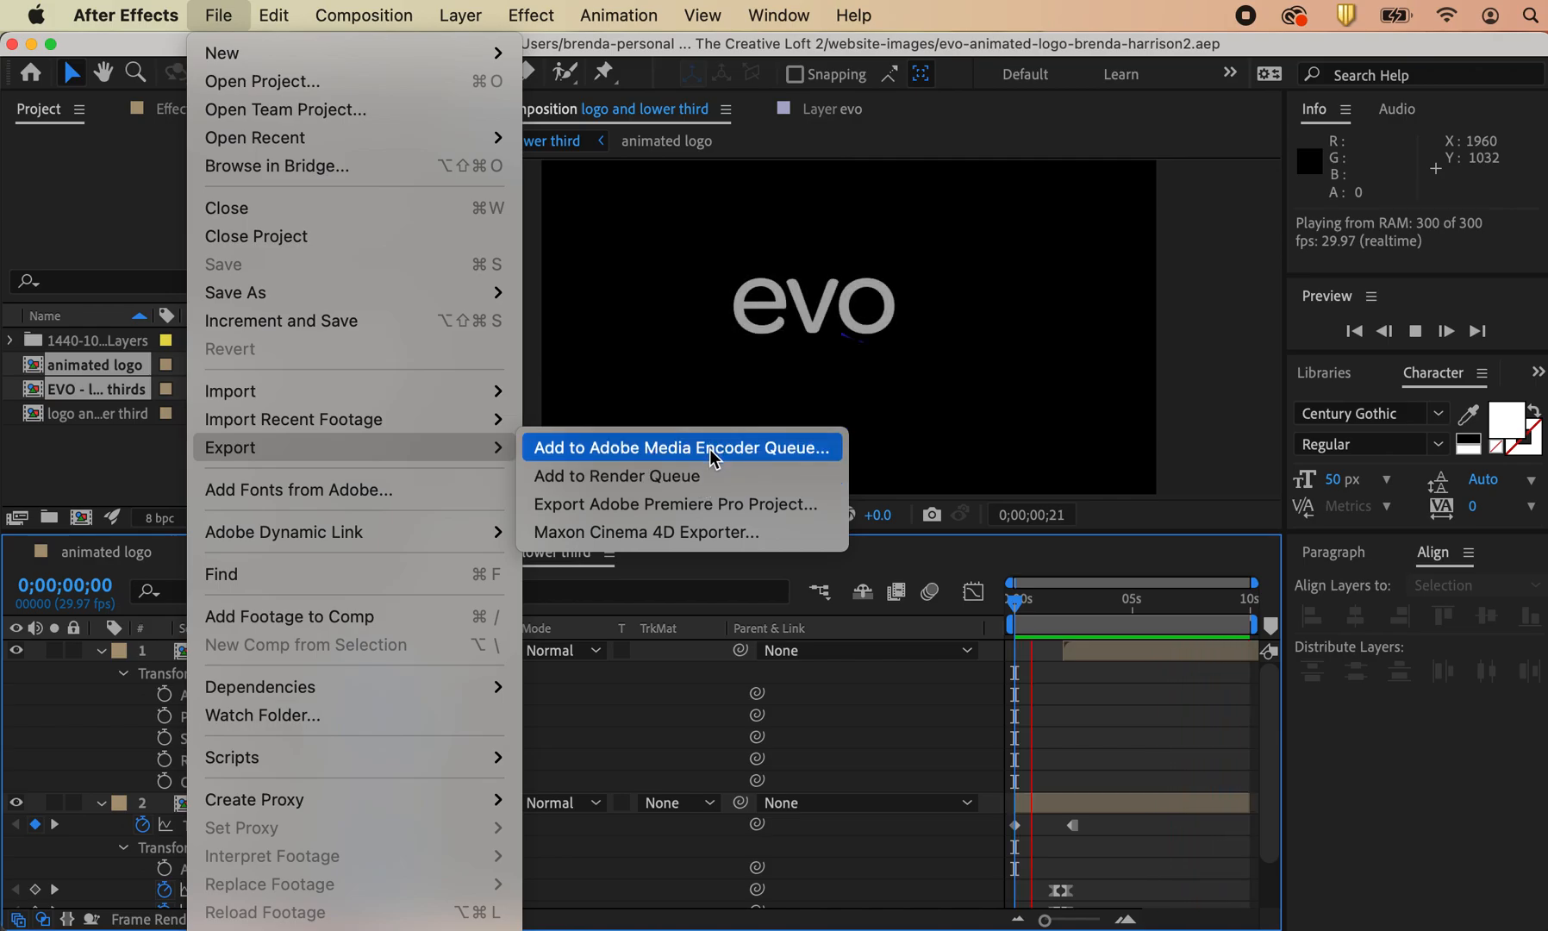
pyautogui.click(1176, 375)
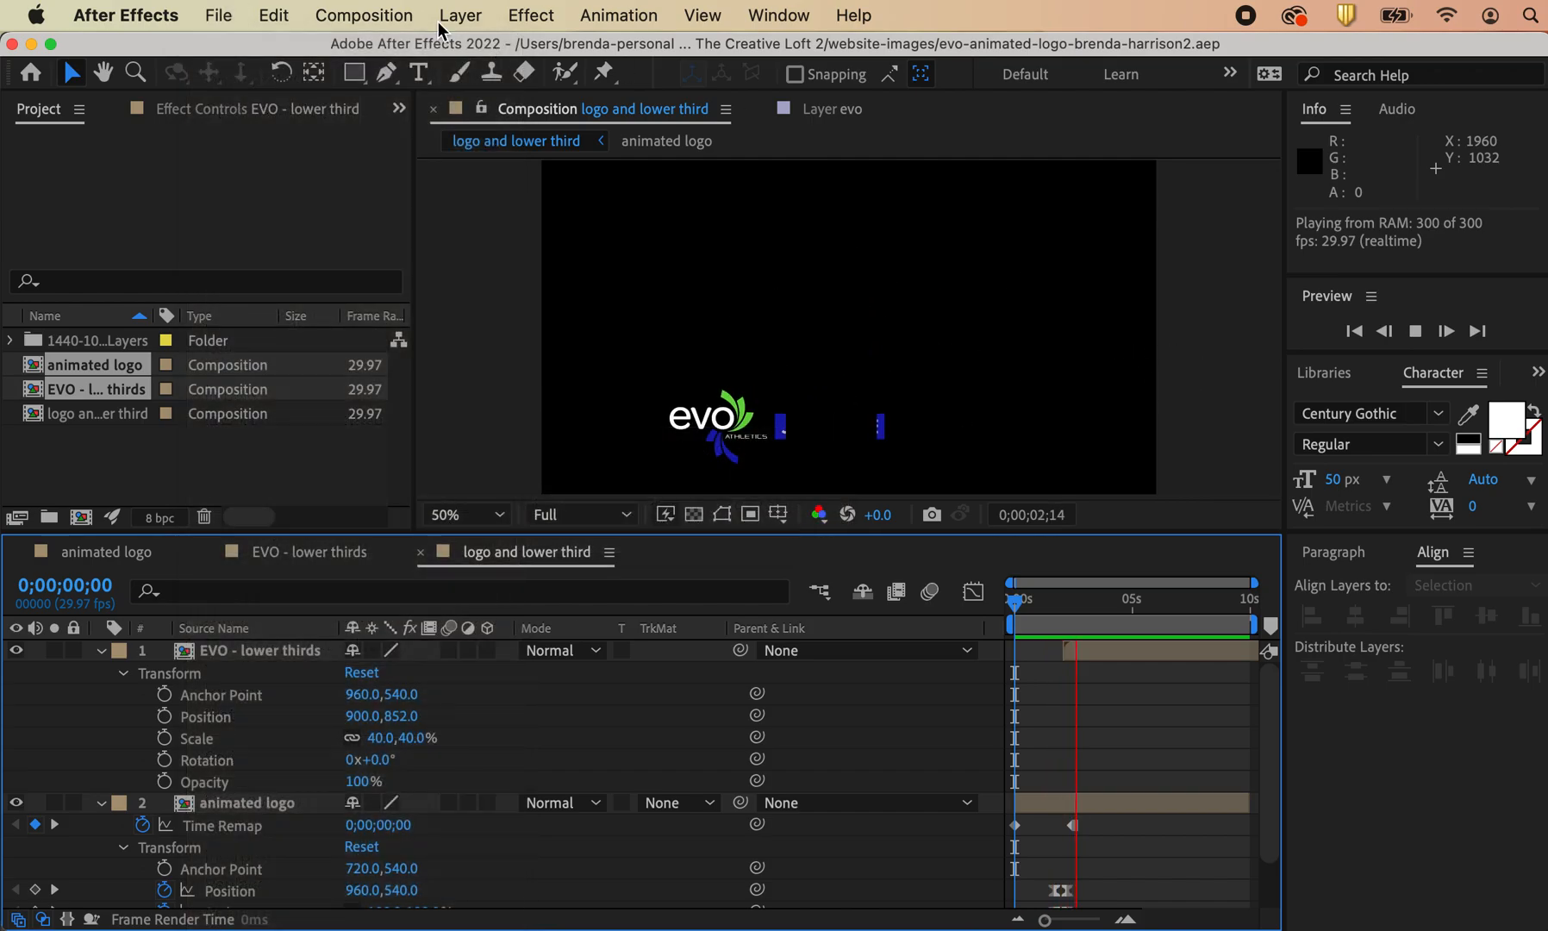
pyautogui.click(363, 14)
pyautogui.click(367, 96)
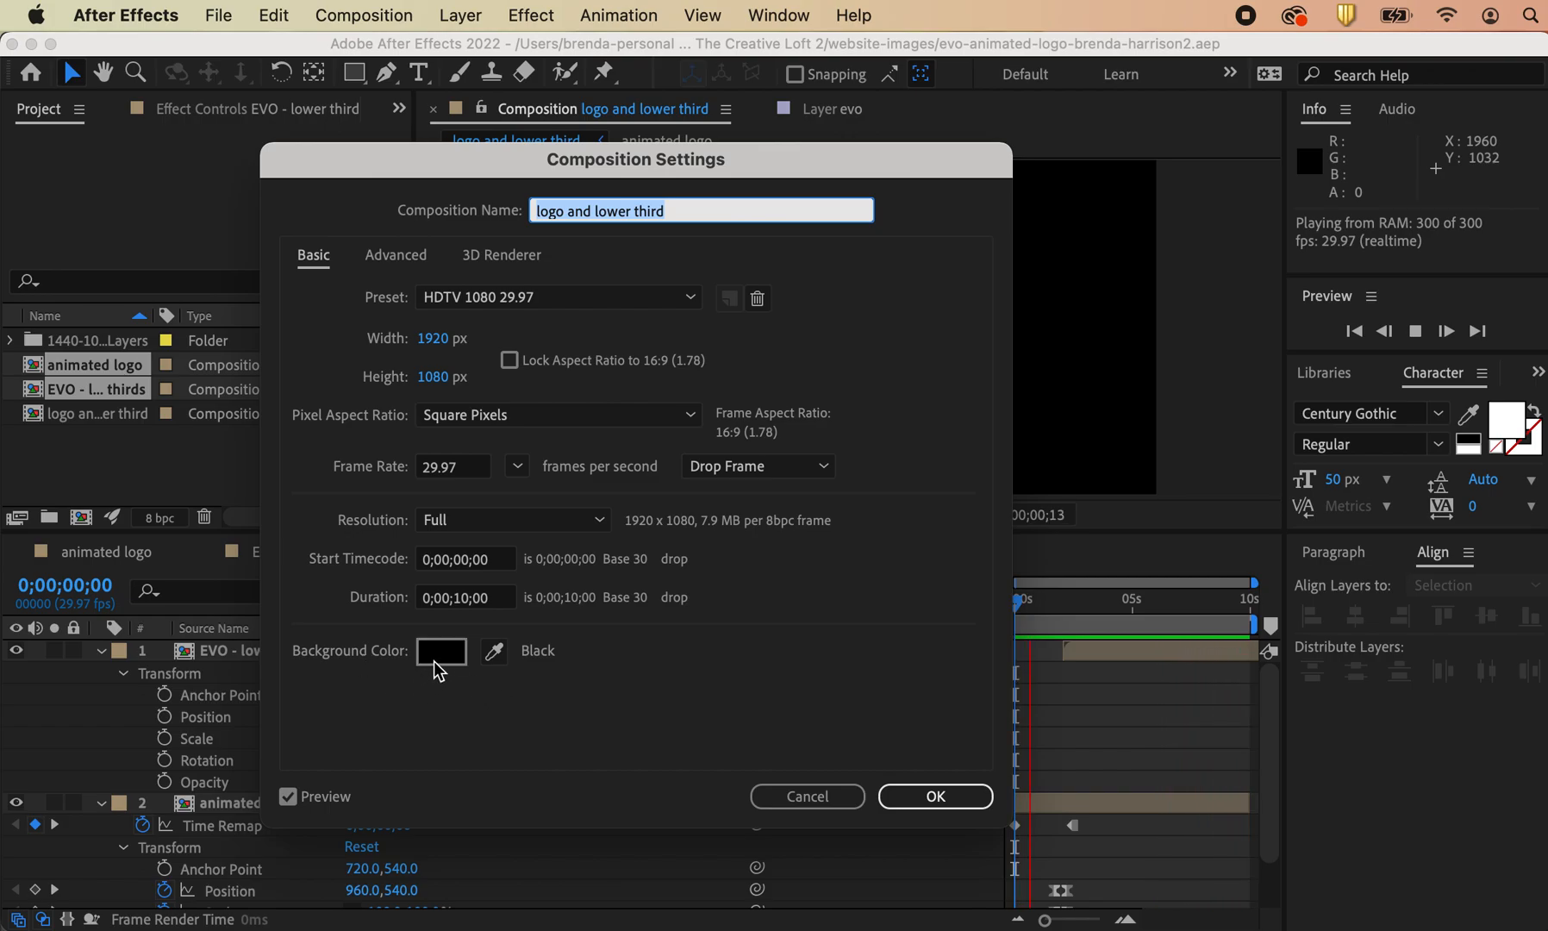
pyautogui.click(824, 795)
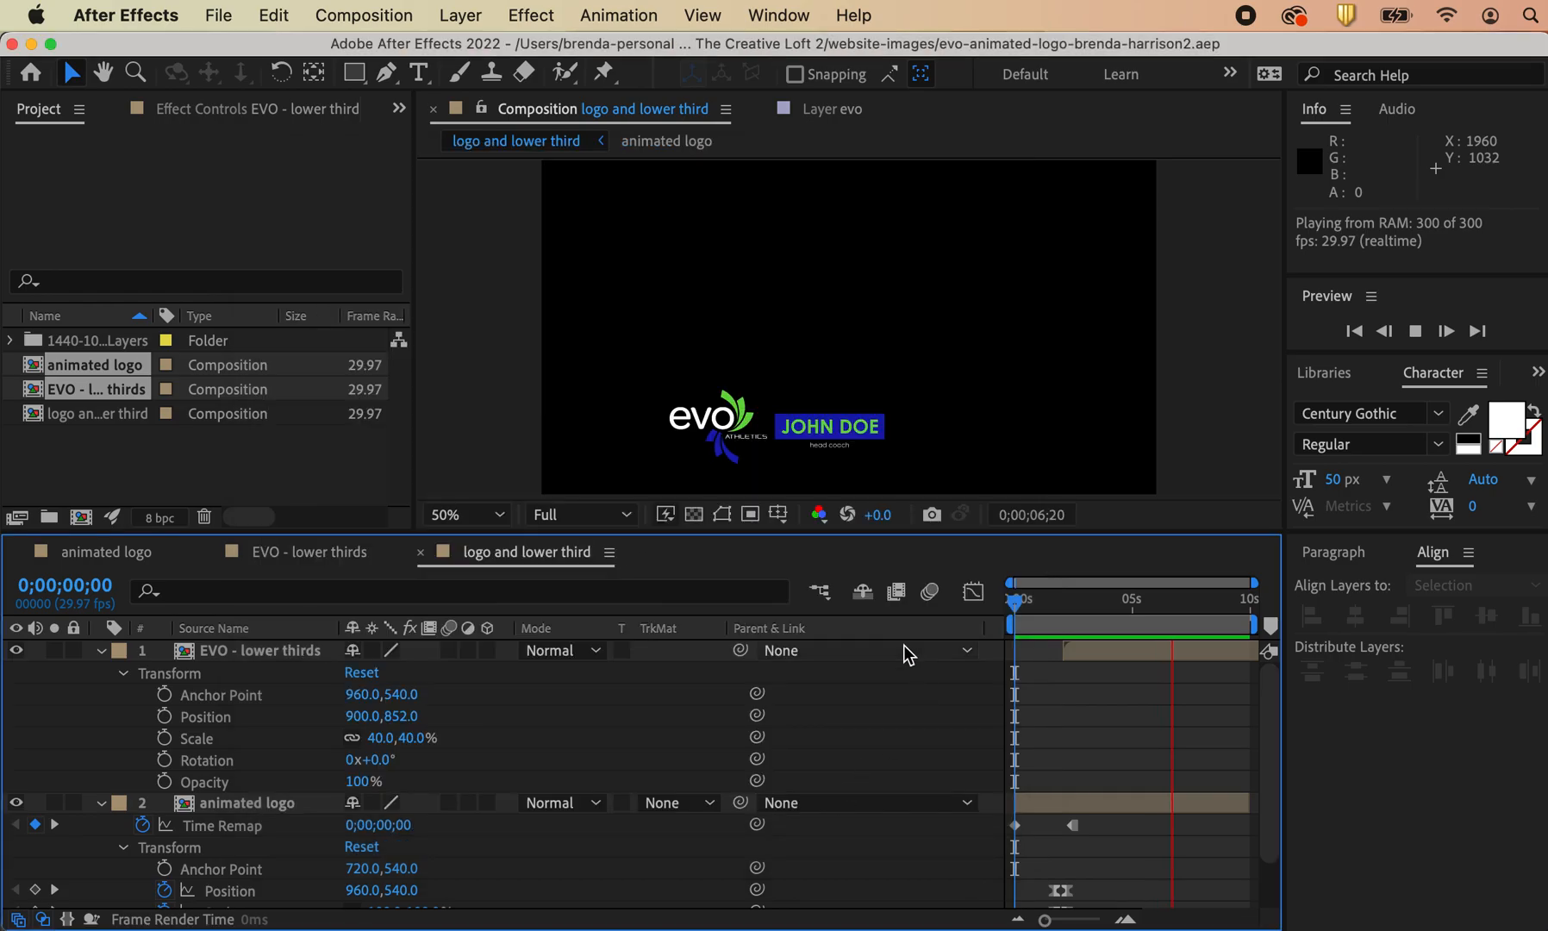